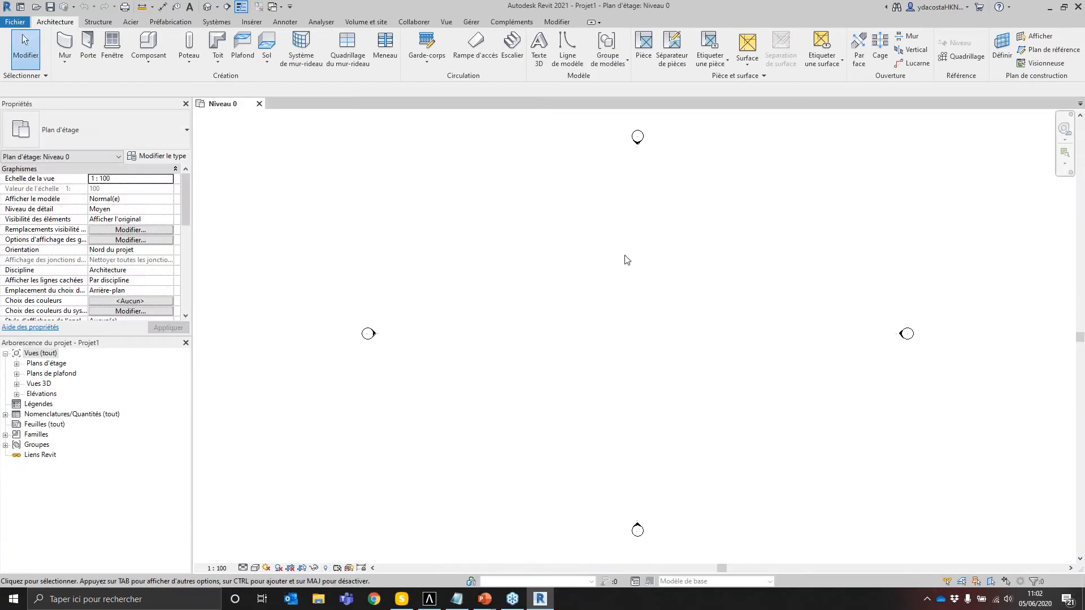
Step: Make Origine interne, Point de base du projet and Point de topographie, under the Site category, visible in the Niveau 0 plan view
key(v)
key(v)
scroll(350, 317, down, 20)
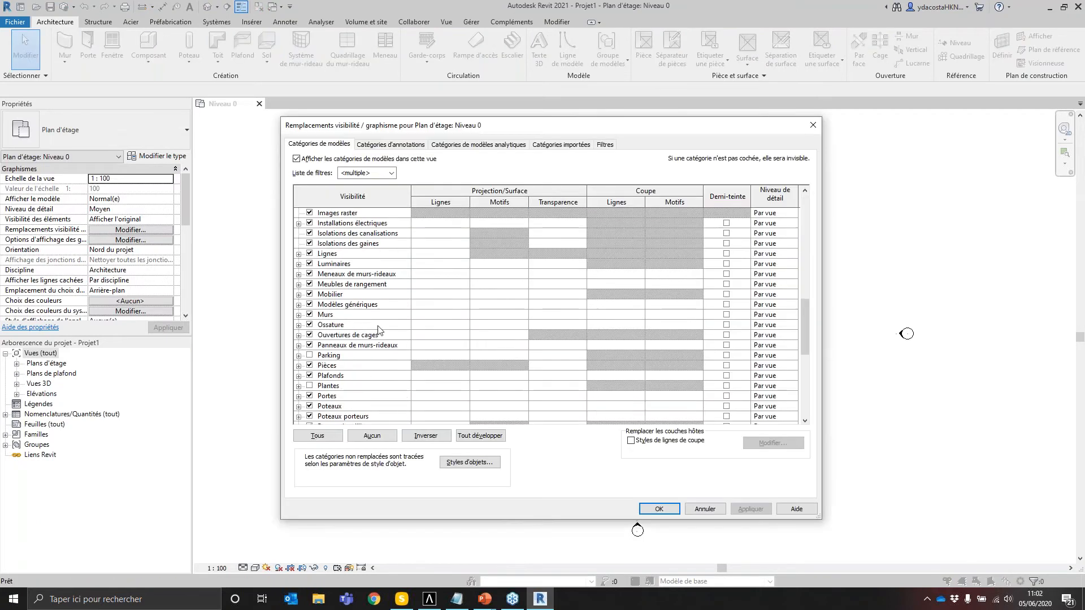
click(300, 317)
click(299, 315)
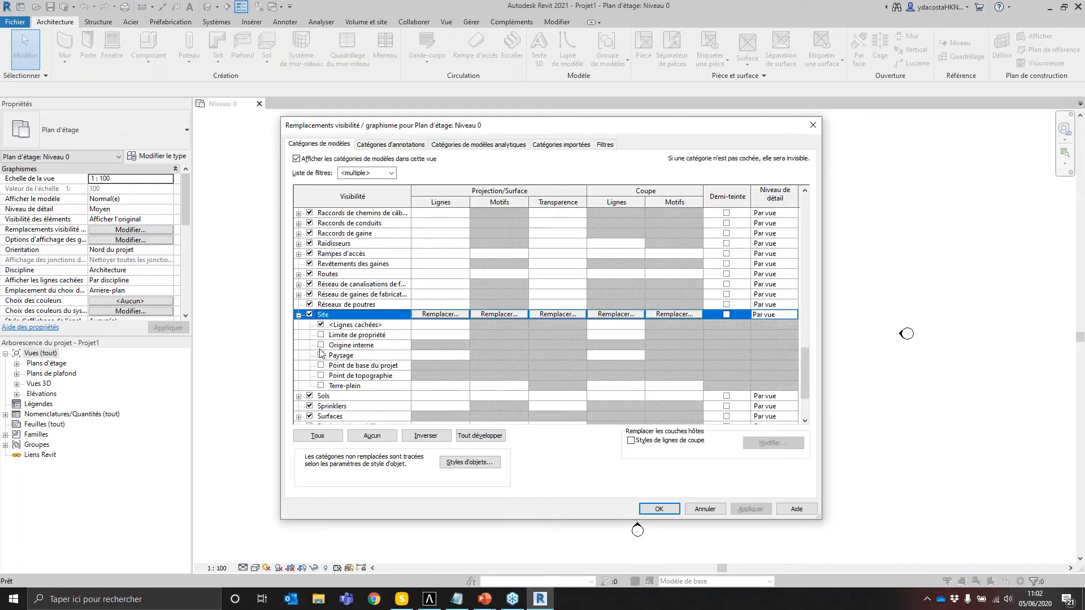
click(321, 345)
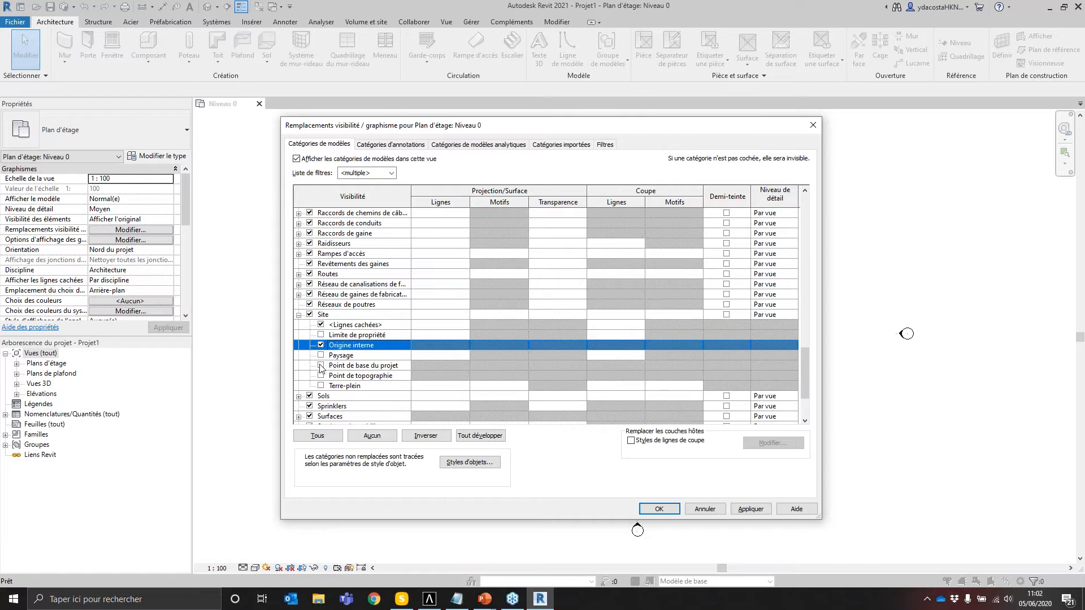
click(321, 366)
click(321, 376)
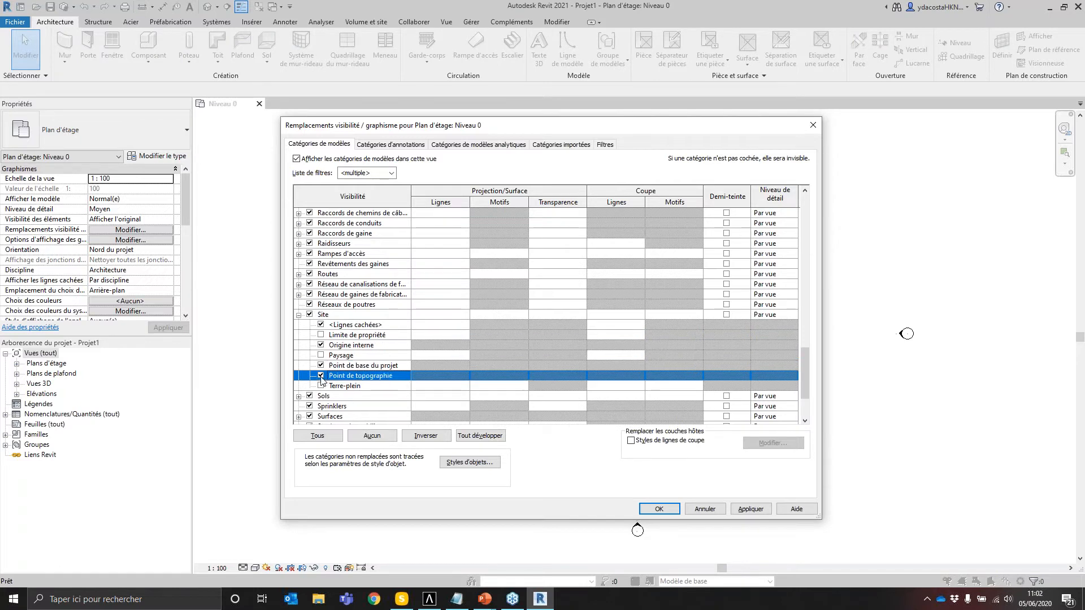
click(658, 509)
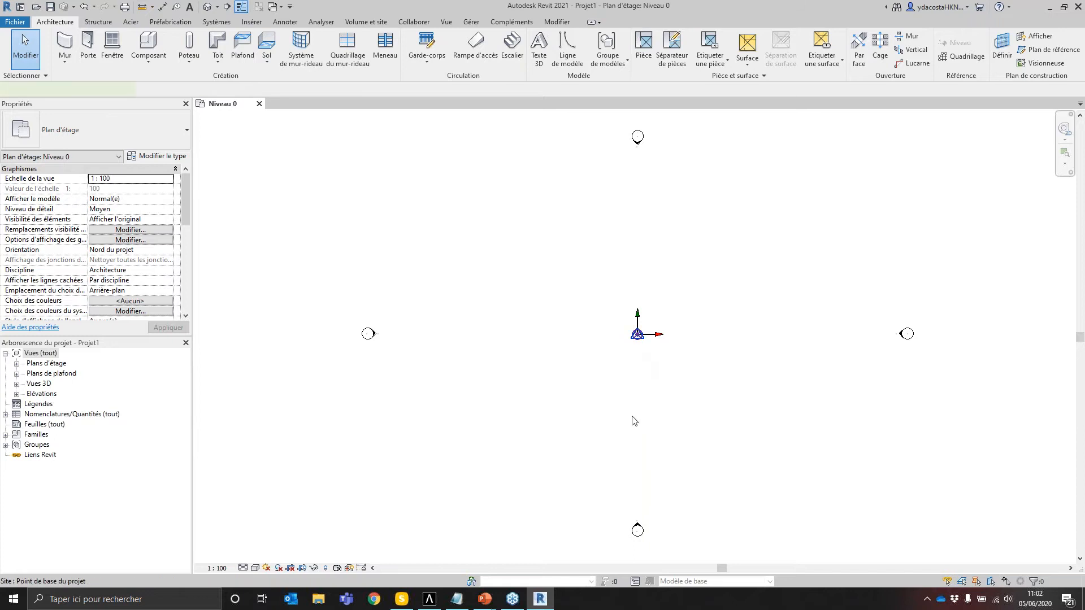
Step: Move the project base point to about N/S 12.34, E/O -18.01, and the survey point below and right of the internal origin
click(620, 329)
drag(619, 329, 464, 215)
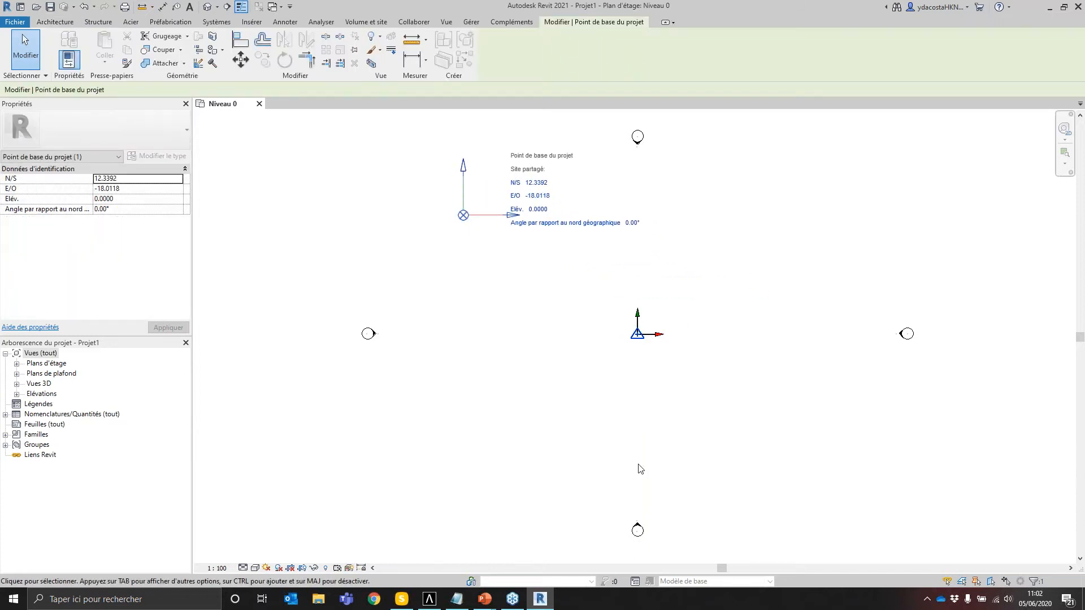
click(640, 349)
click(638, 337)
drag(637, 337, 819, 418)
click(755, 398)
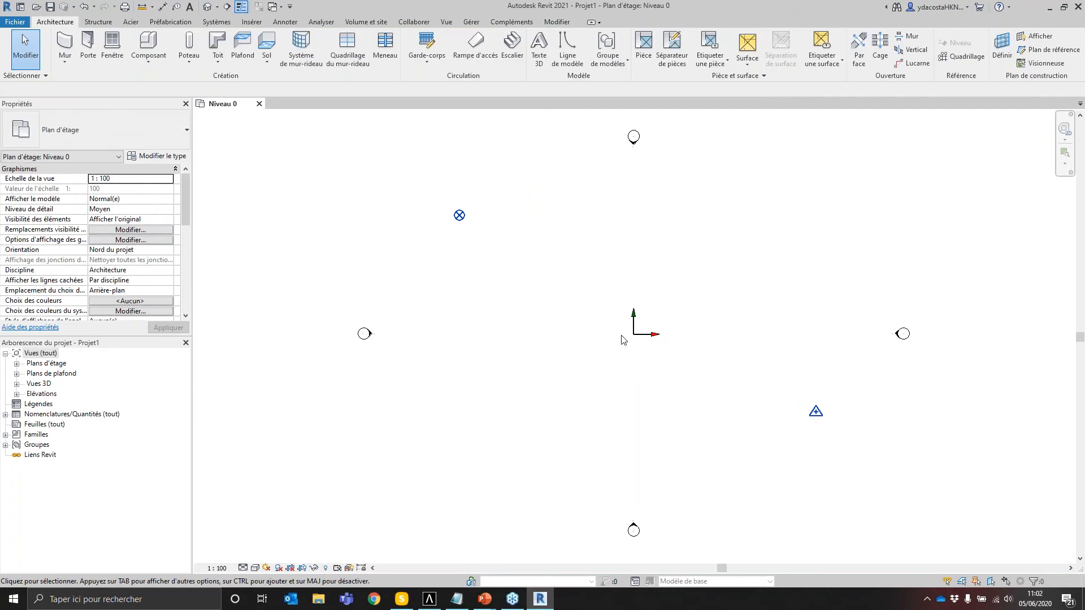
mouse_move(676, 364)
mouse_down()
mouse_move(606, 289)
mouse_move(681, 363)
mouse_up()
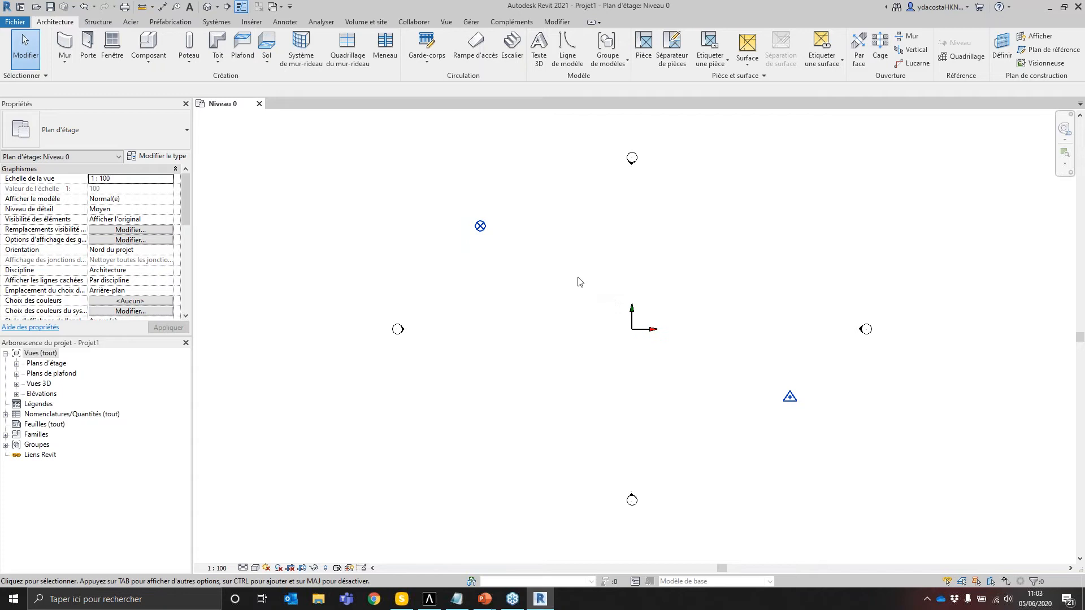
Step: Examine the project base point's shared coordinates and its position relative to the internal origin
scroll(627, 305, up, 2)
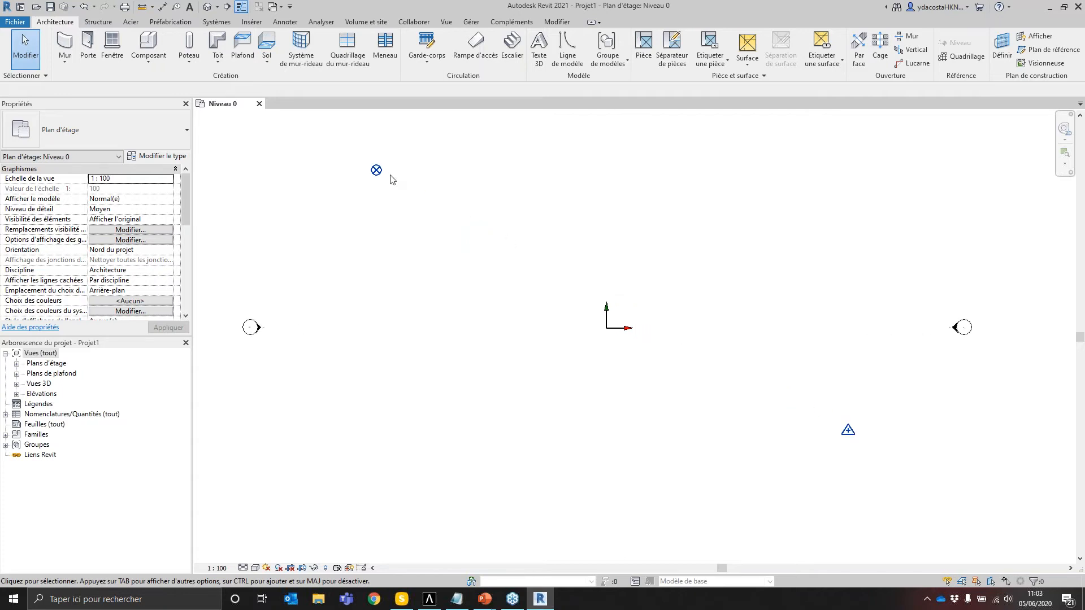
click(374, 170)
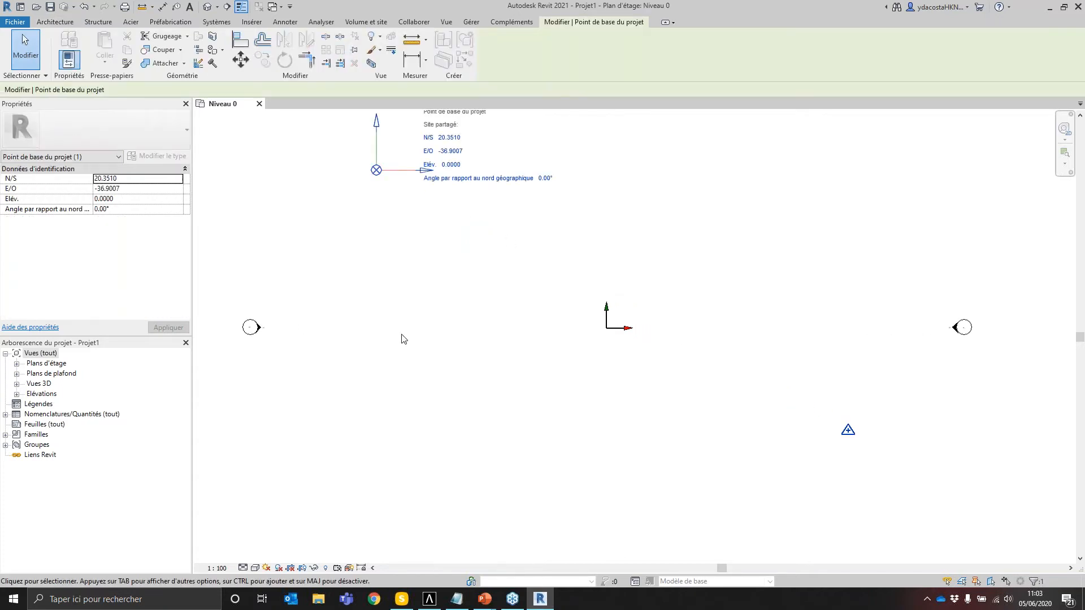
click(584, 309)
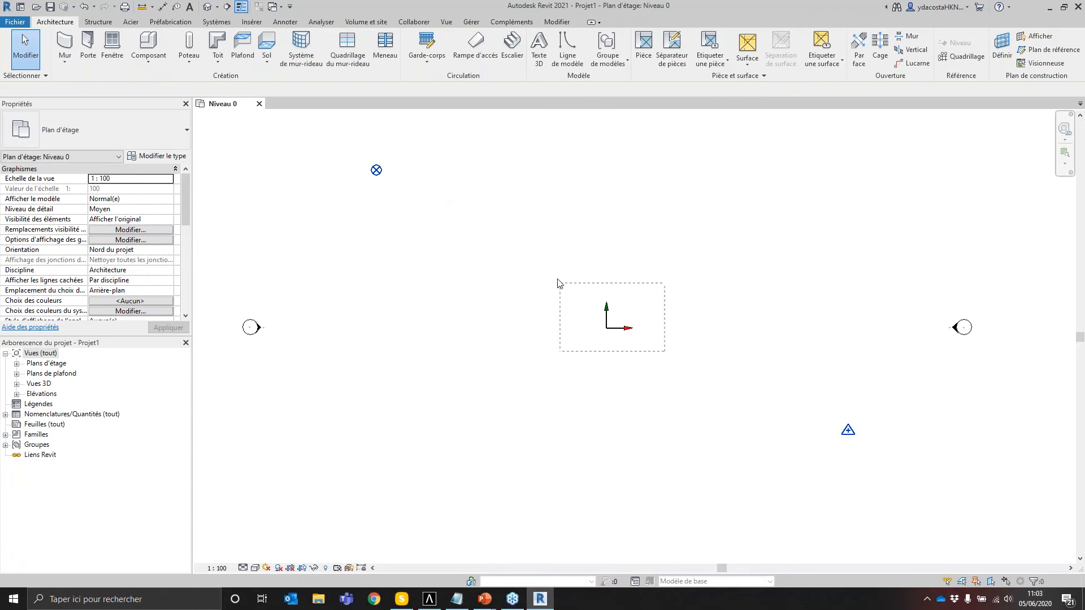
drag(580, 290, 658, 354)
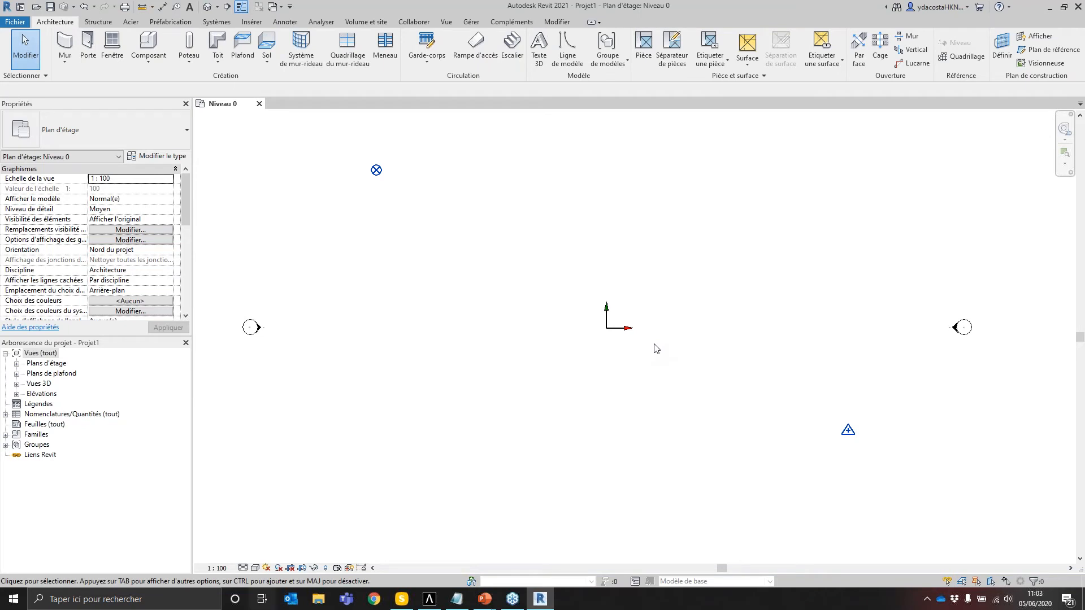
Step: Switch to the PowerPoint slideshow to view the "Travailler dans Revit" slide, and return to Revit
key(super+Tab)
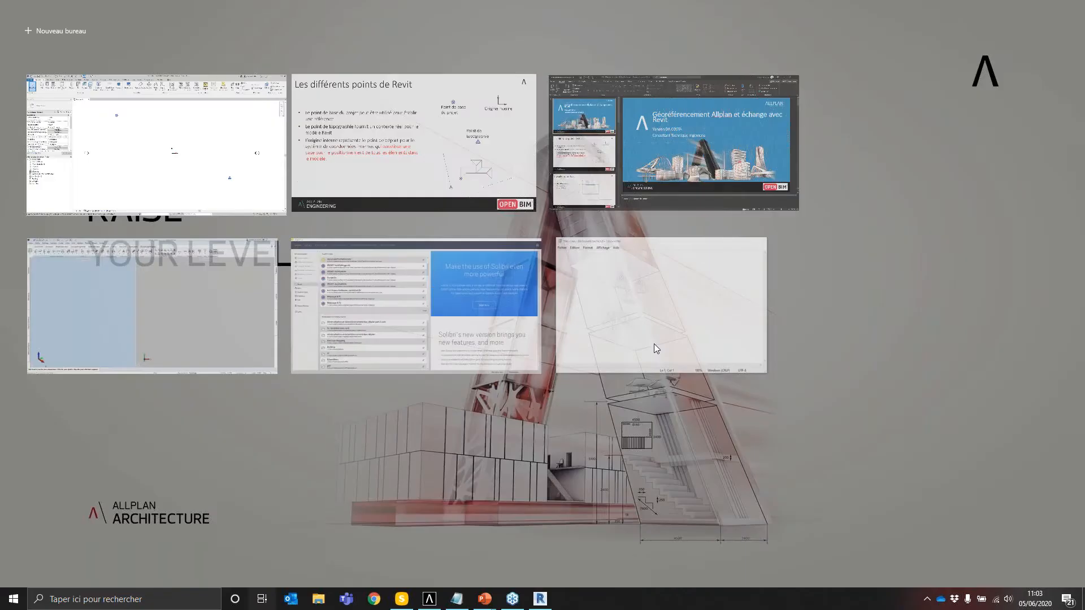
click(654, 345)
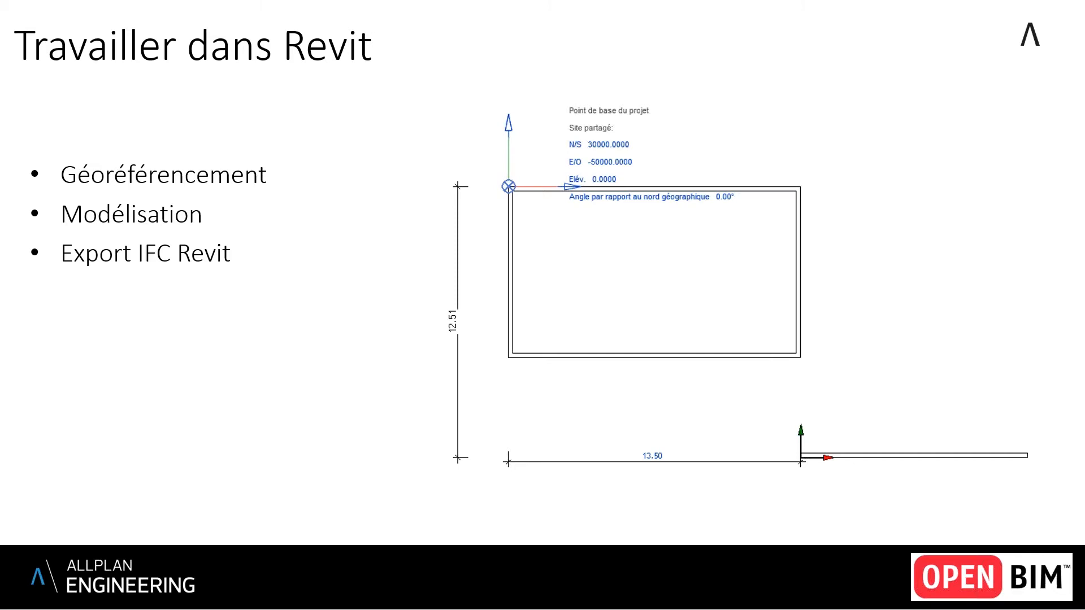
key(Escape)
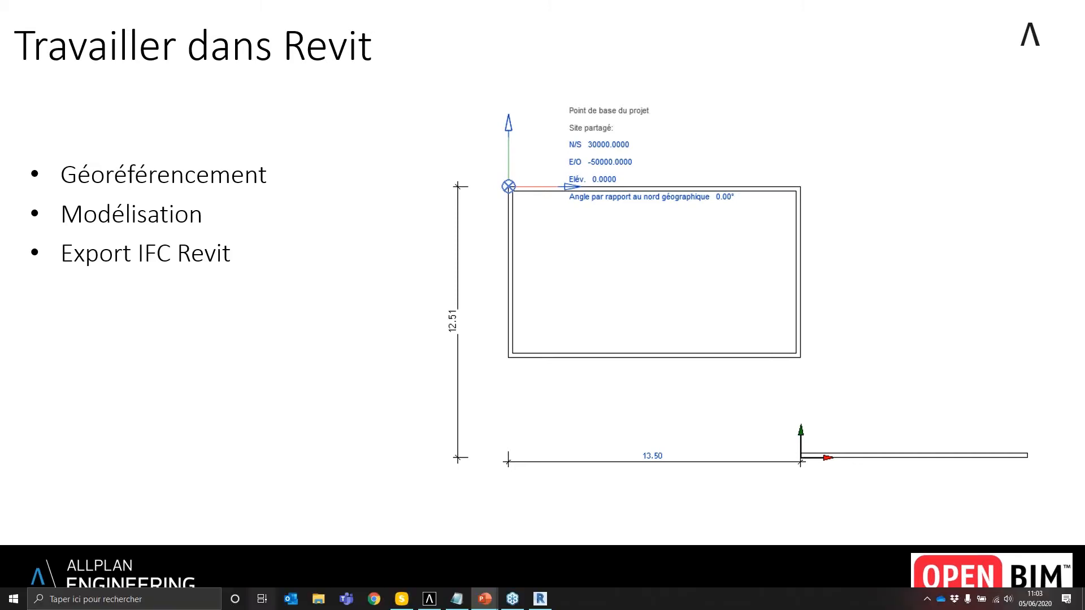
key(super+Tab)
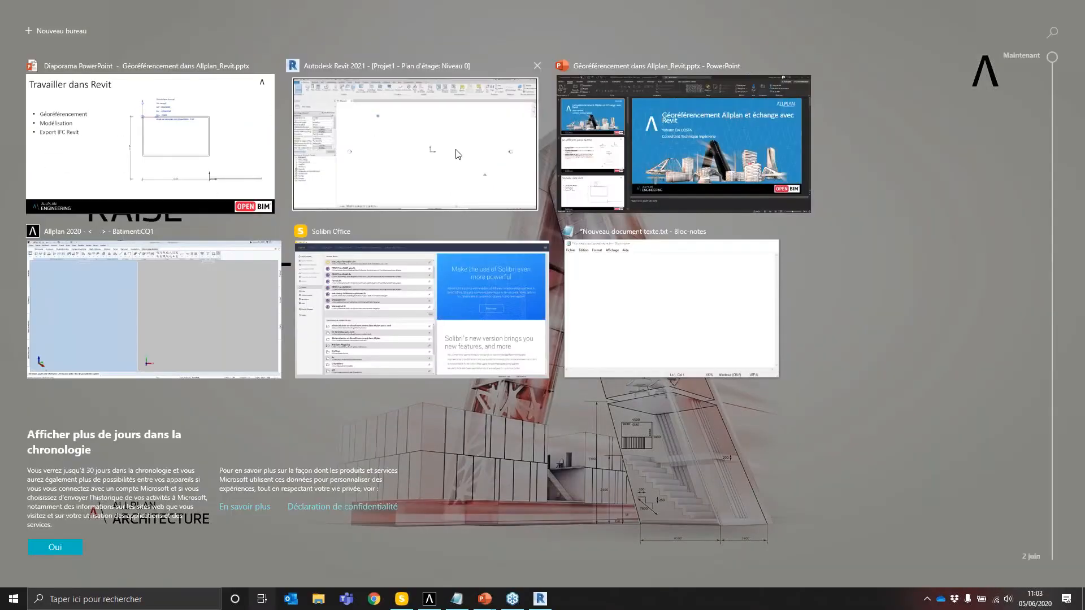
click(377, 173)
Step: Move the project base point slightly up and right, to about N/S 21.37 and E/O -36.50
click(376, 171)
middle_drag(515, 266, 497, 295)
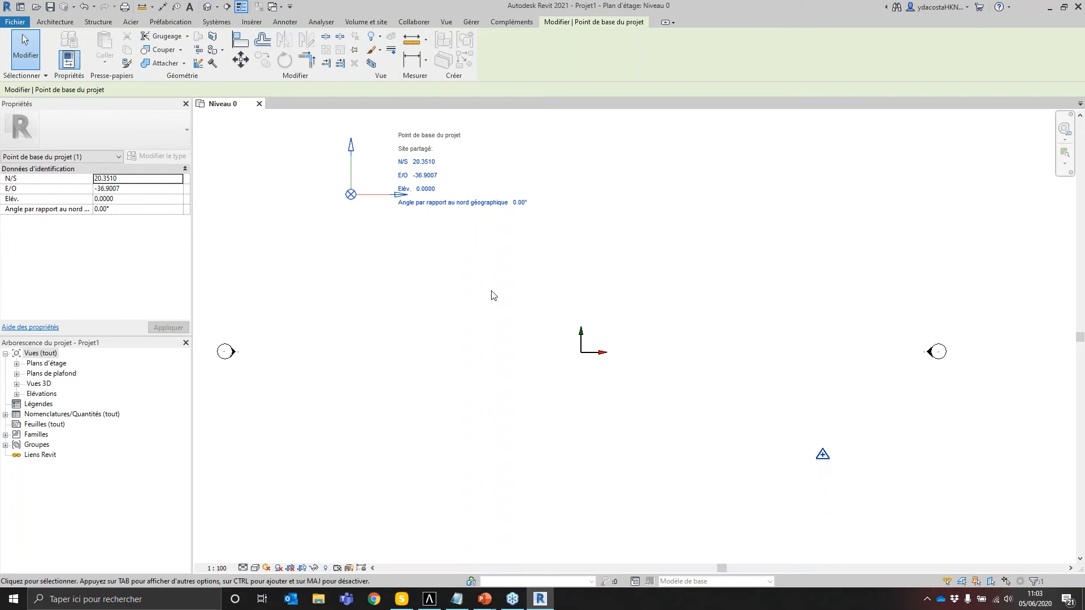
click(389, 236)
middle_drag(411, 235, 401, 260)
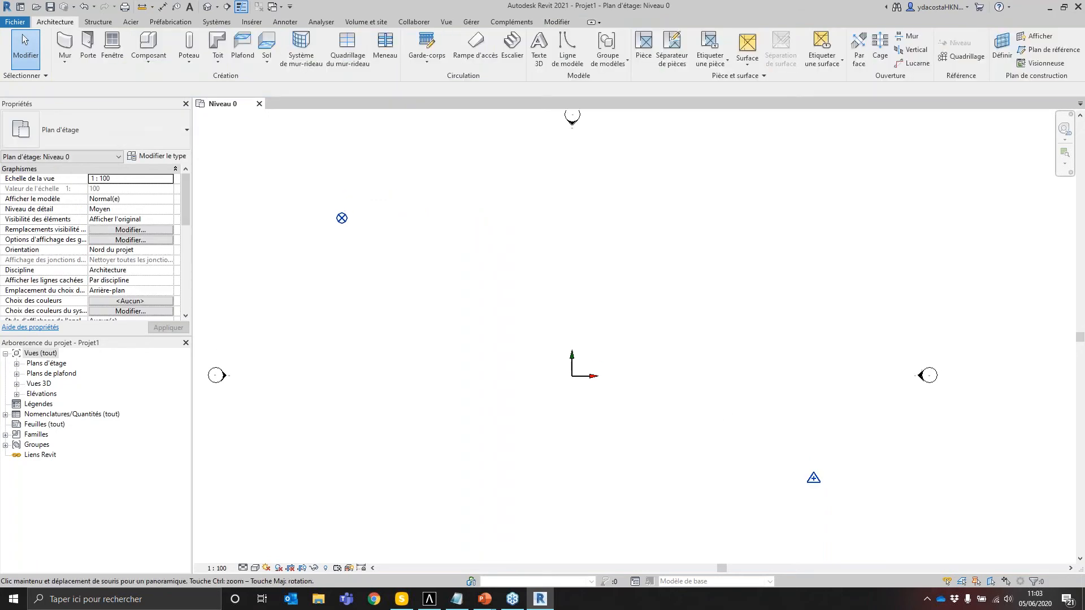
click(341, 219)
mouse_move(341, 220)
mouse_down()
mouse_move(302, 166)
mouse_move(301, 210)
mouse_move(377, 214)
mouse_move(320, 195)
mouse_move(322, 205)
mouse_move(346, 207)
mouse_up()
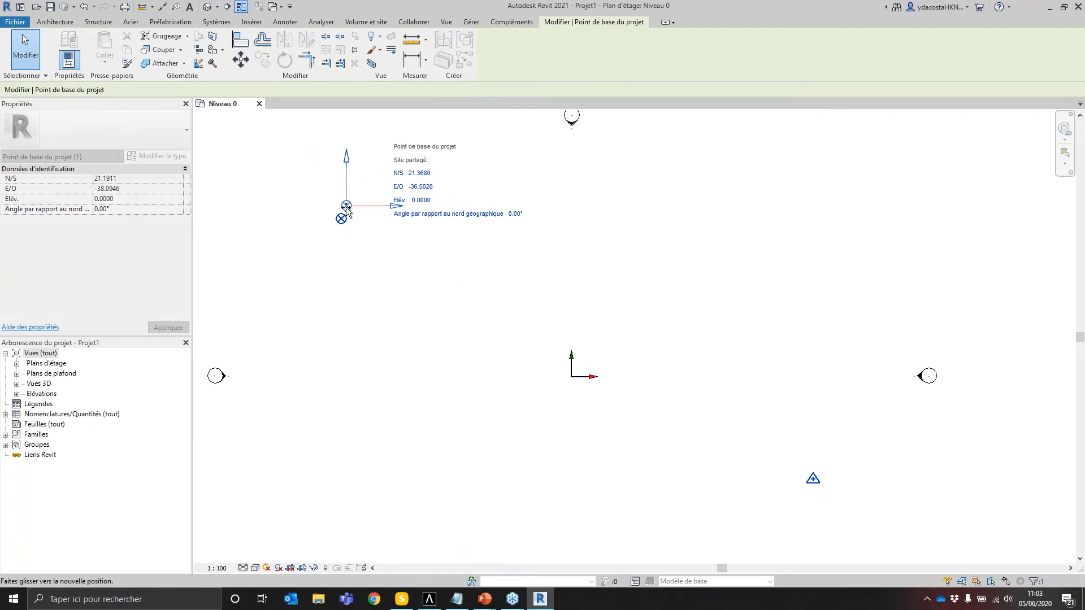
middle_drag(385, 232, 376, 250)
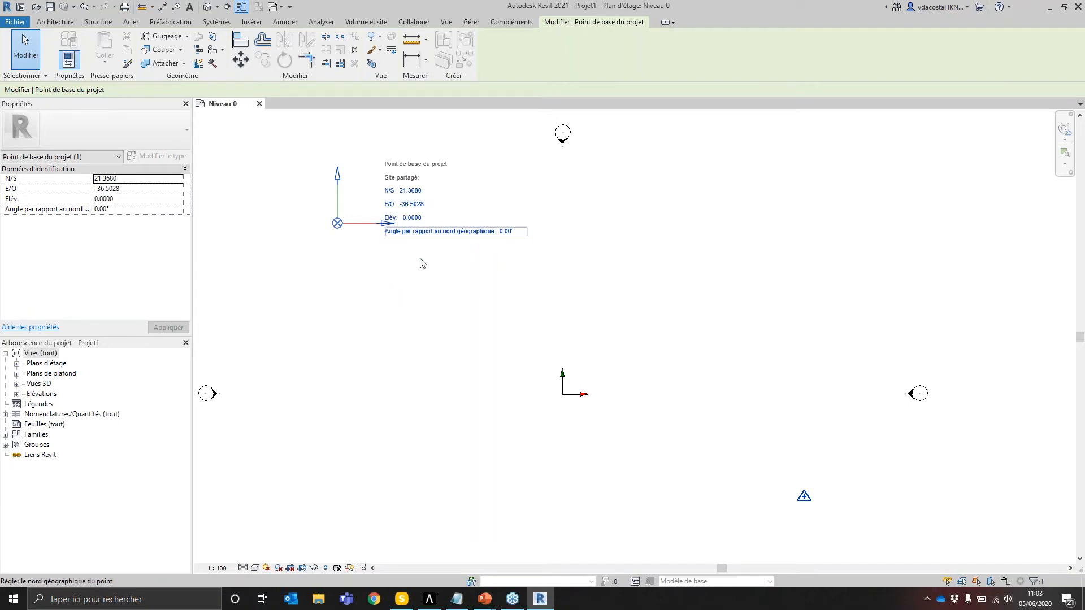
Step: Specify new shared coordinates at the project base point: Nord/sud 30000 and Est/ouest -50000
mouse_move(586, 381)
middle_down()
mouse_move(593, 390)
mouse_move(584, 333)
middle_up()
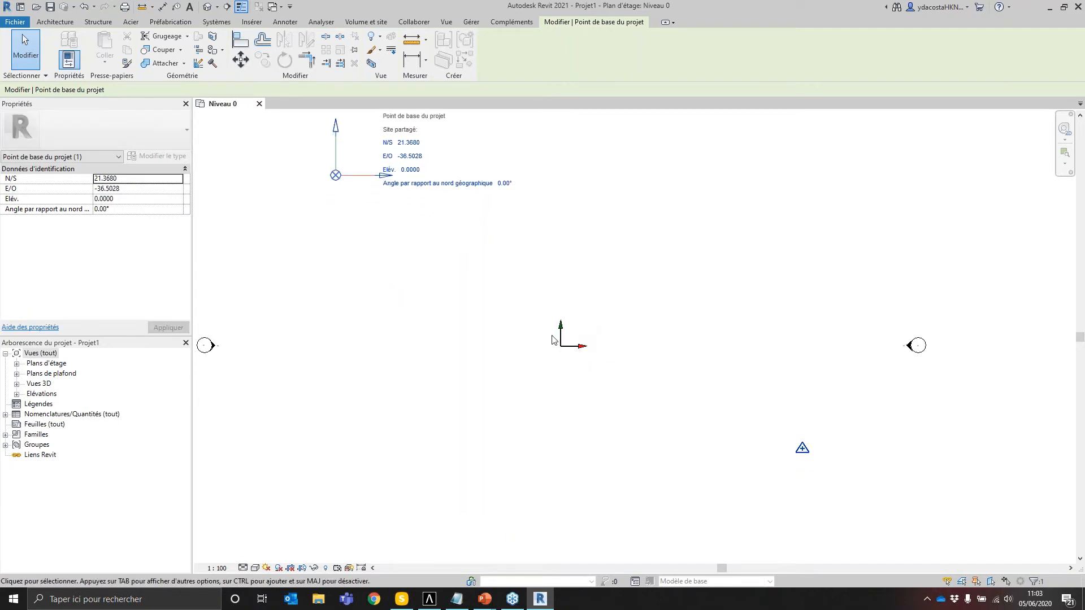
middle_drag(483, 284, 533, 353)
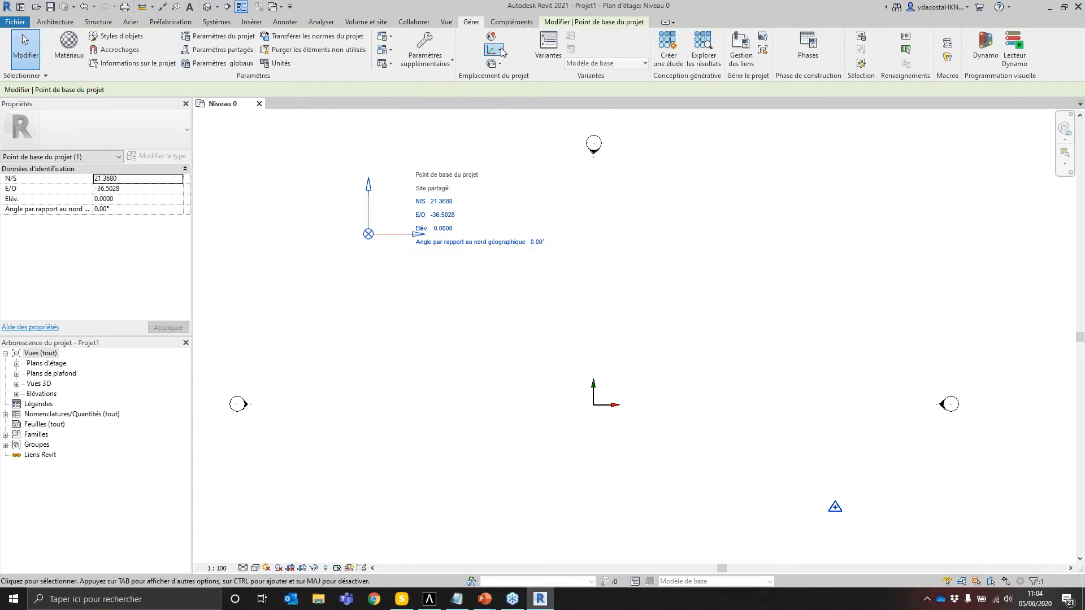
click(495, 50)
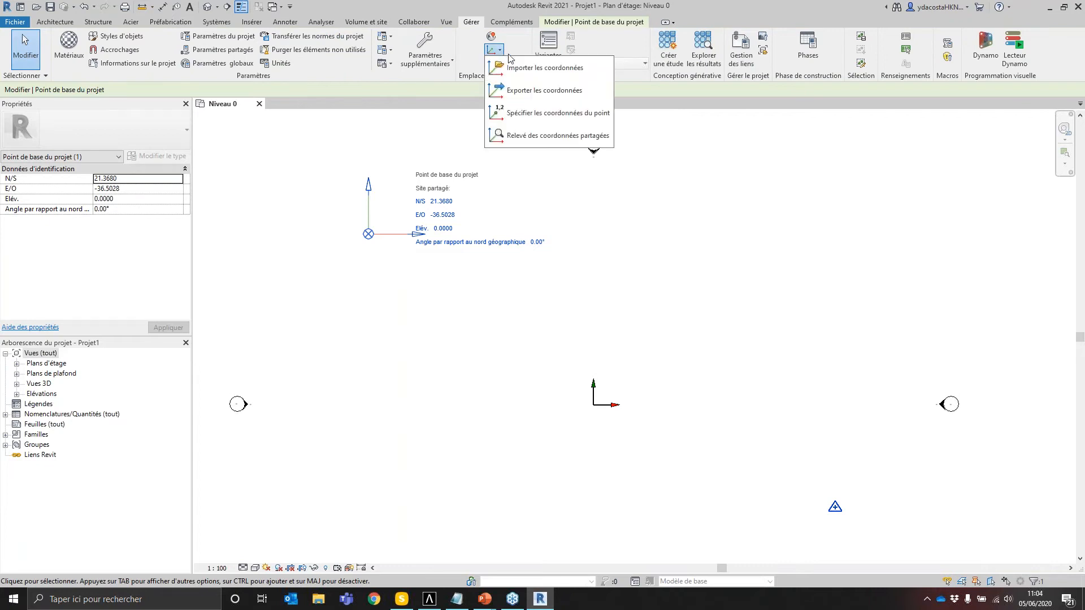
click(540, 113)
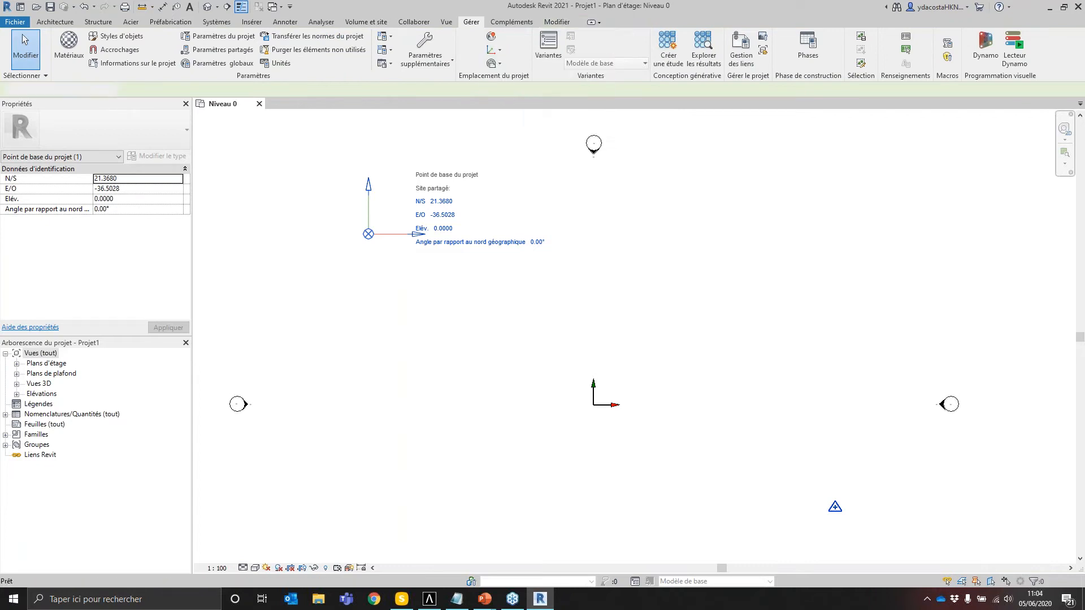
click(369, 234)
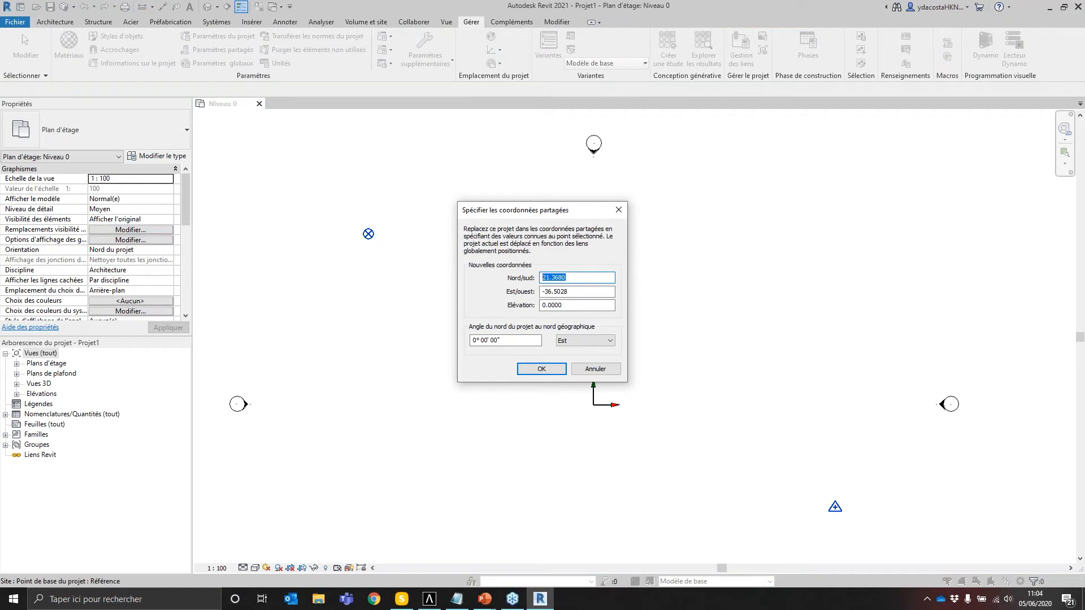
text(30000)
key(Tab)
text(6500)
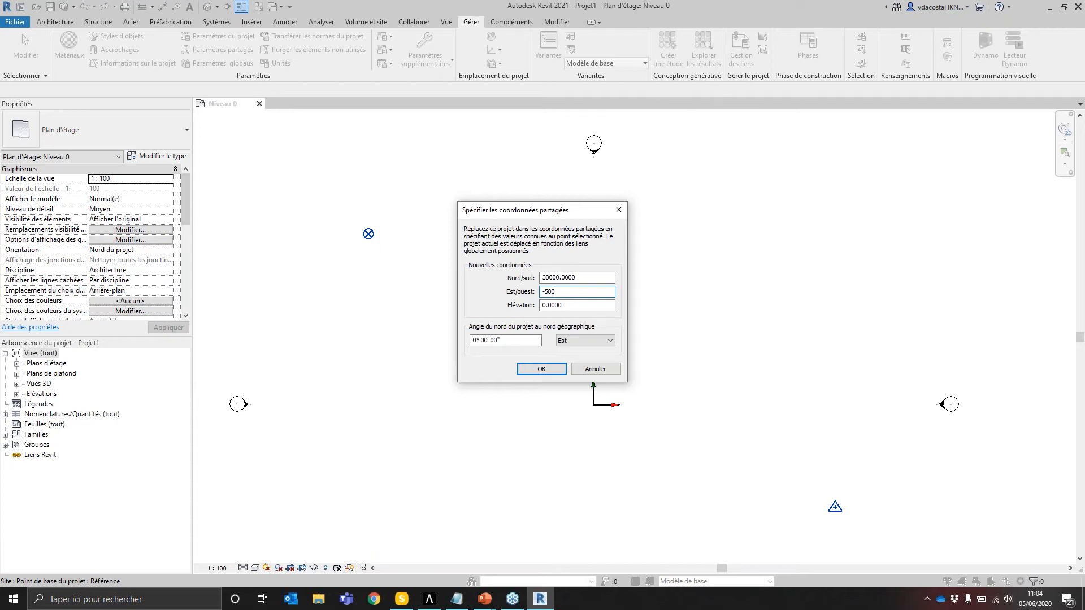
text(00)
click(551, 370)
click(369, 234)
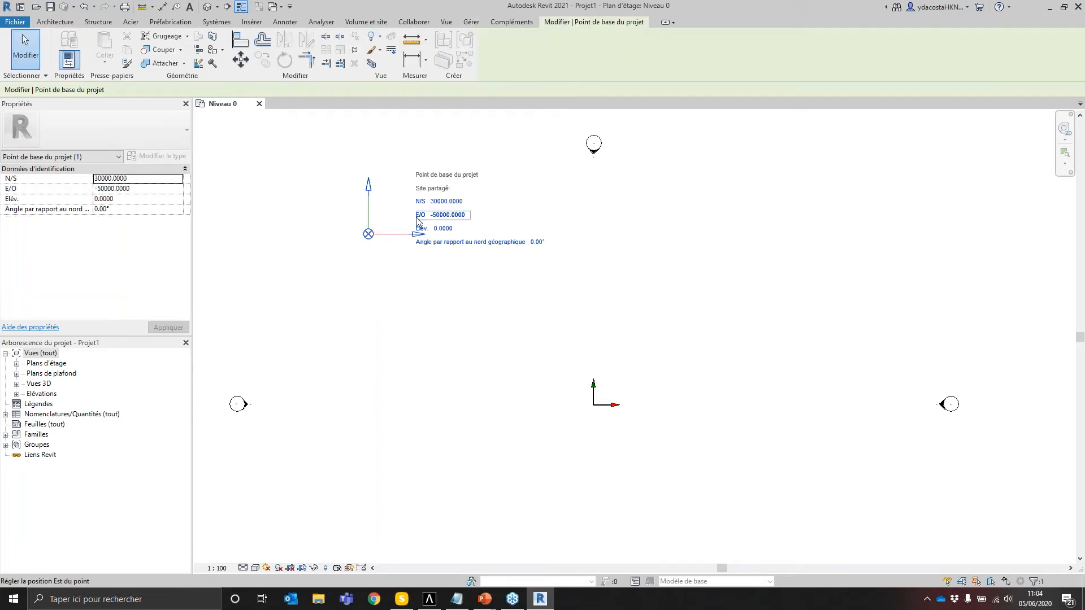
click(415, 315)
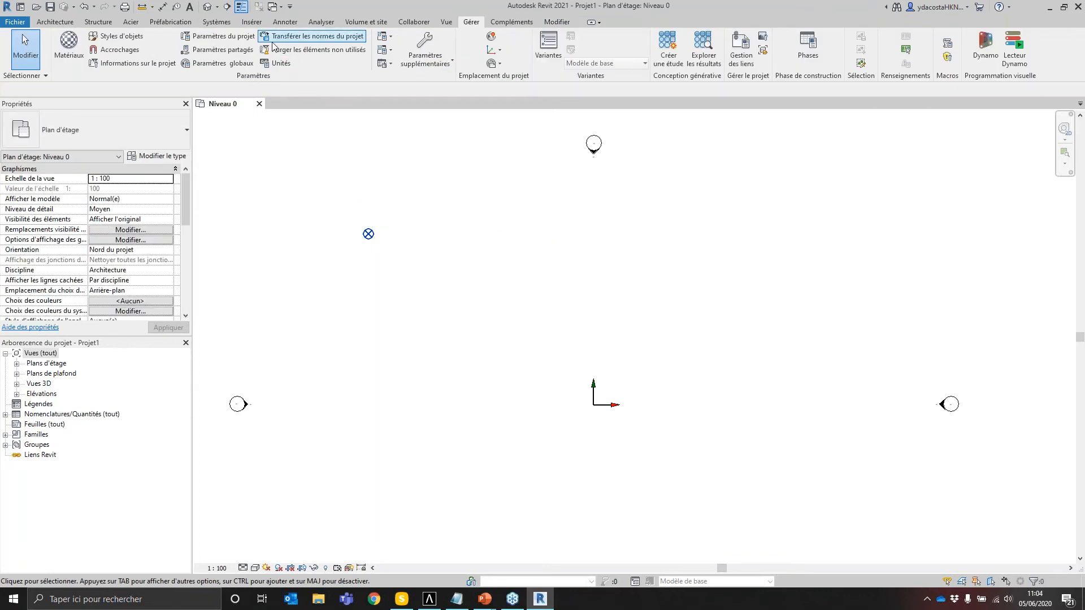
Step: Place a horizontal linear dimension between the project base point and the internal origin
click(55, 22)
click(367, 234)
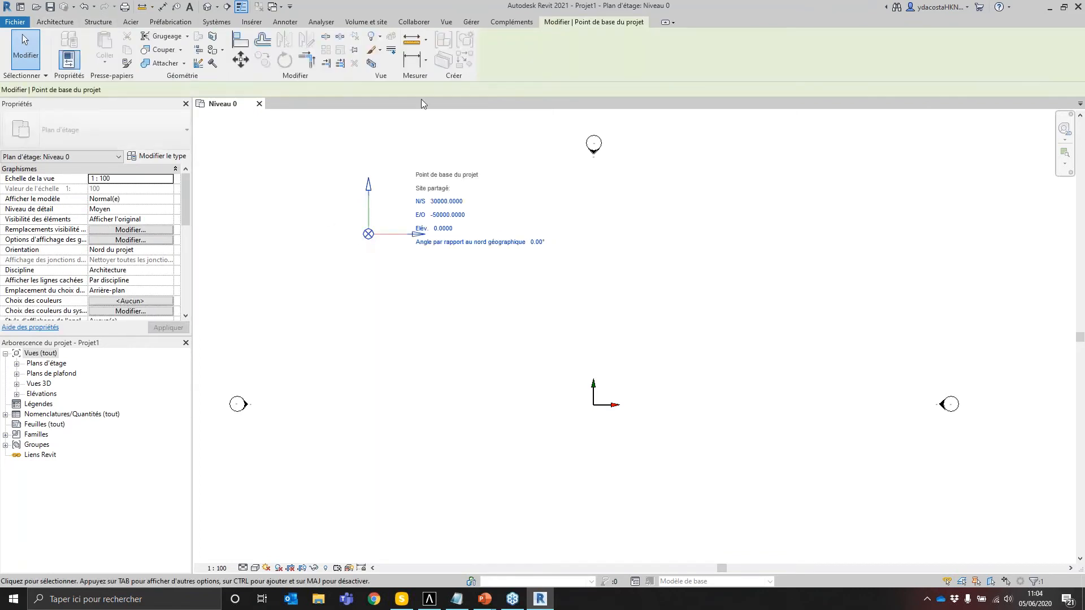
click(368, 234)
click(591, 411)
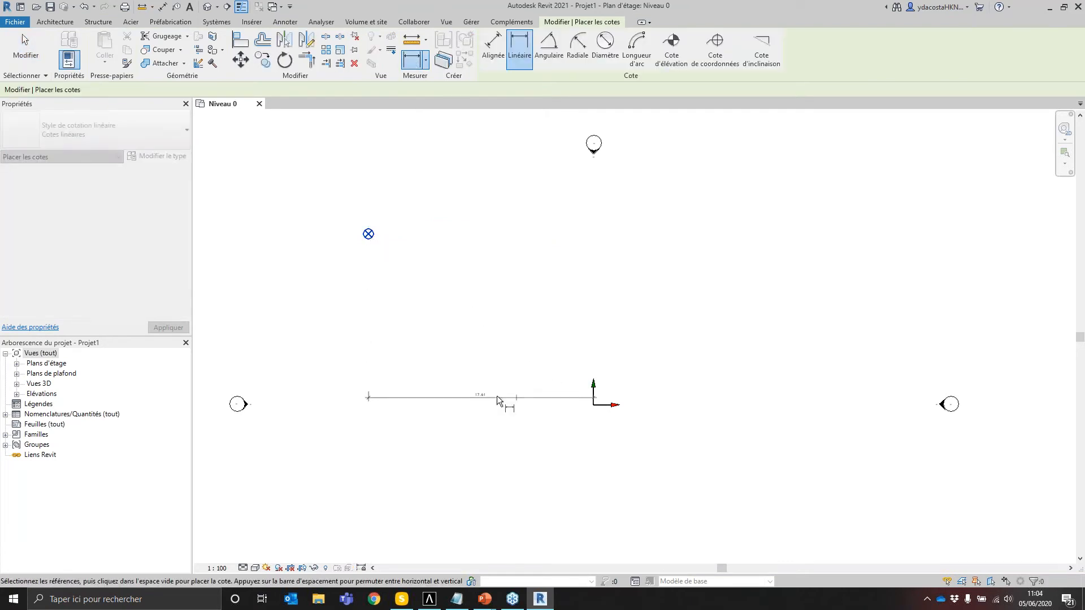
click(476, 406)
Step: Place a vertical linear dimension between the project base point and the internal origin, left of the base point, and select the base point
click(368, 234)
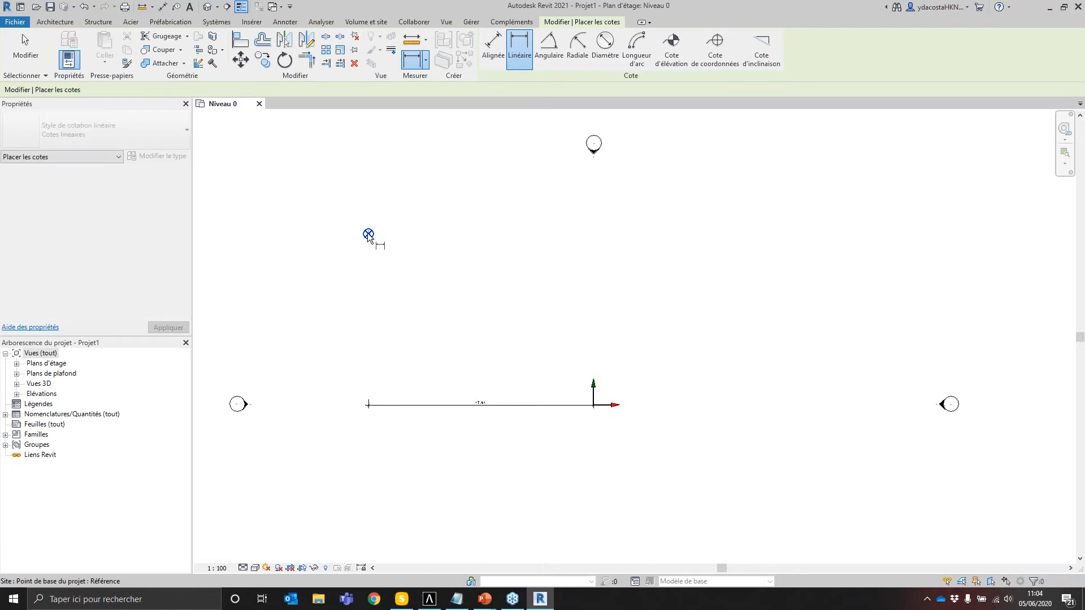
click(593, 405)
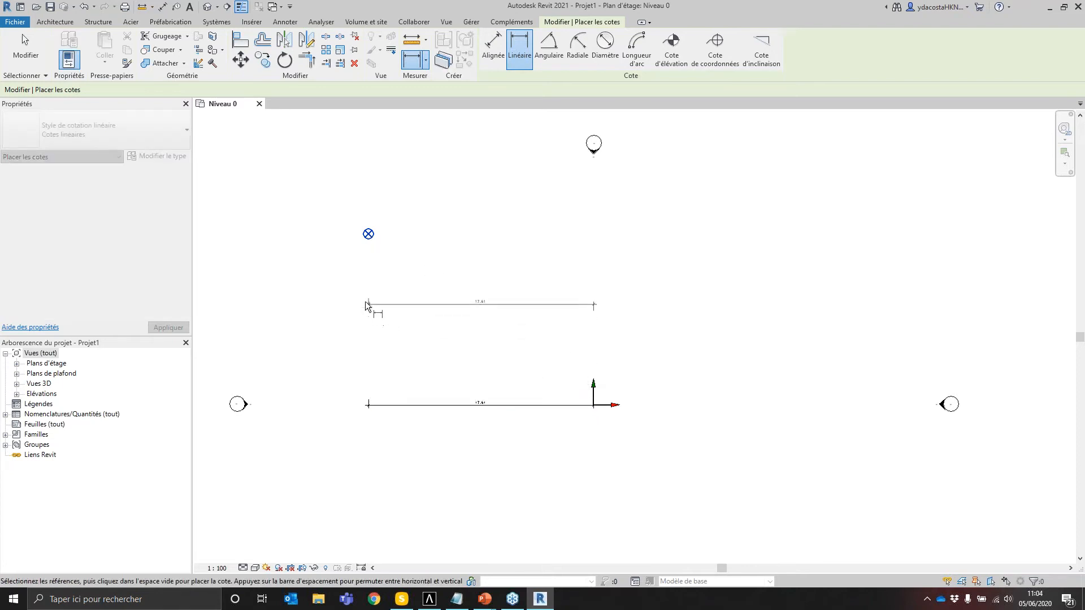
click(337, 318)
scroll(353, 327, up, 1)
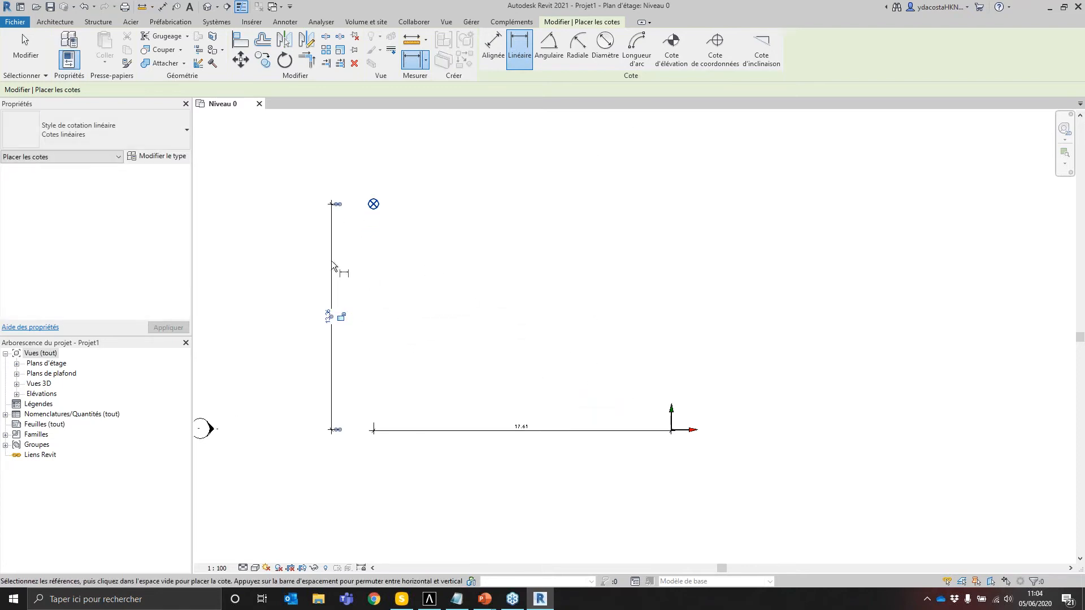
key(Escape)
key(Escape)
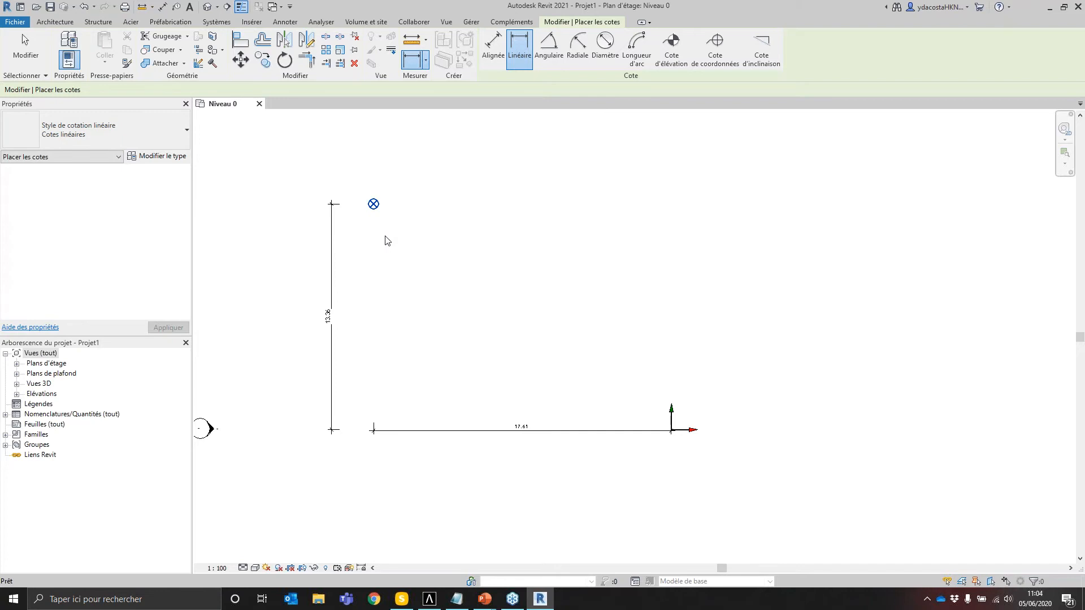
key(Escape)
click(373, 204)
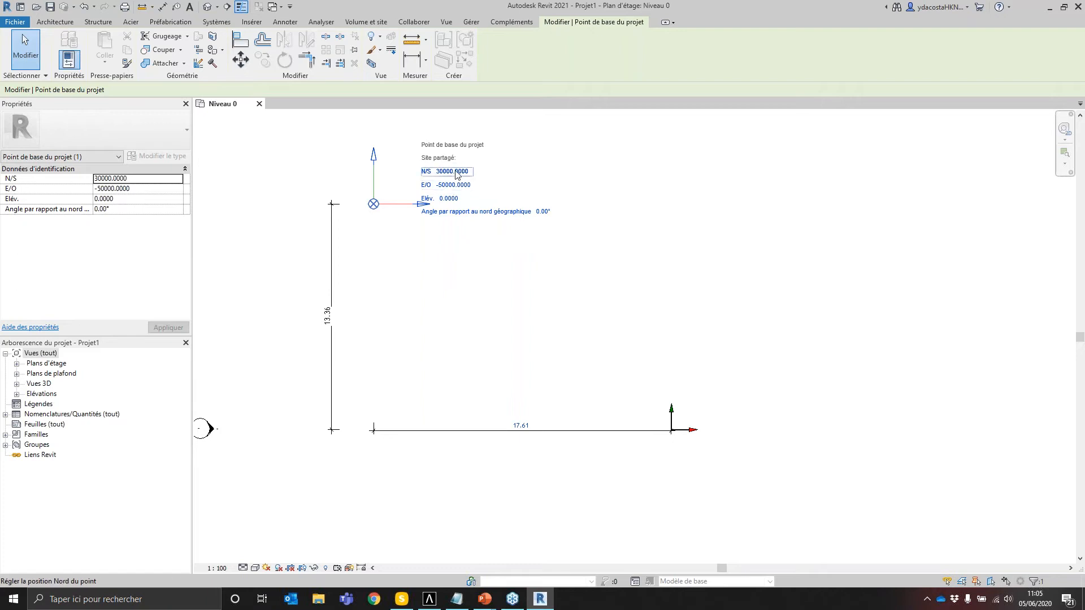
Step: Examine the project base point's shared coordinates and its position relative to the internal origin and the rest of the plan
middle_drag(705, 445, 675, 464)
click(630, 417)
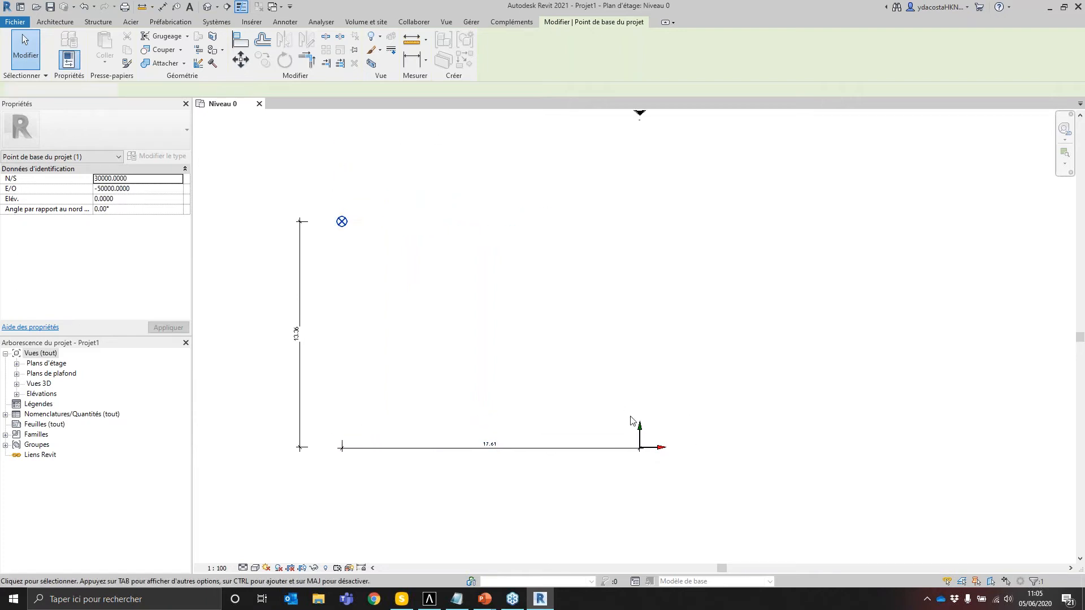
click(342, 221)
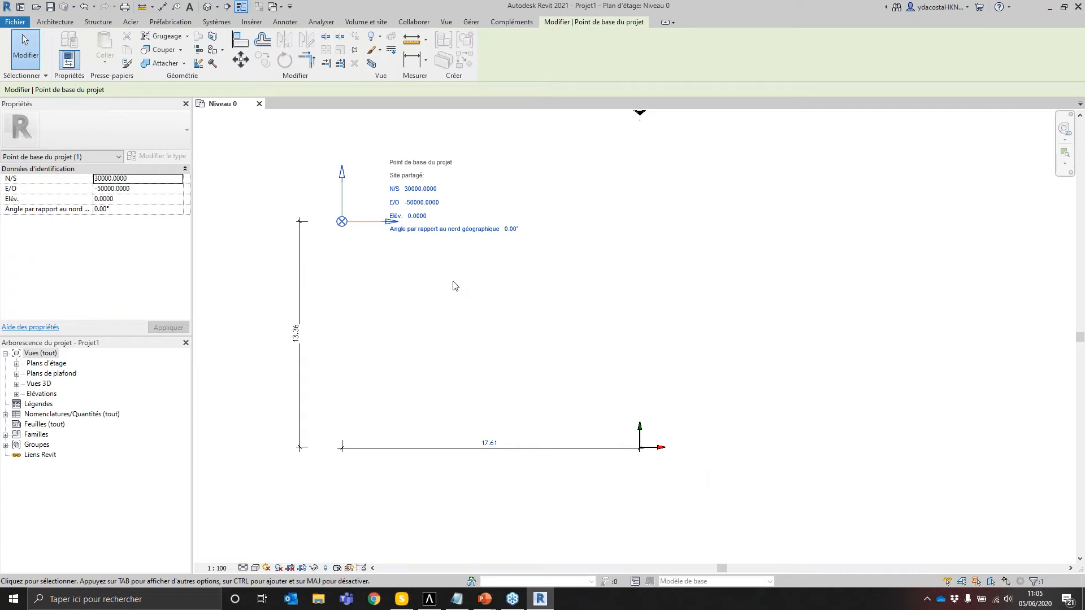
scroll(557, 344, down, 1)
middle_drag(557, 344, 528, 285)
scroll(597, 307, down, 2)
middle_drag(713, 398, 690, 390)
click(660, 376)
scroll(640, 357, down, 2)
drag(688, 371, 756, 441)
scroll(755, 441, down, 5)
middle_drag(757, 443, 678, 329)
scroll(683, 337, down, 4)
middle_drag(654, 306, 887, 486)
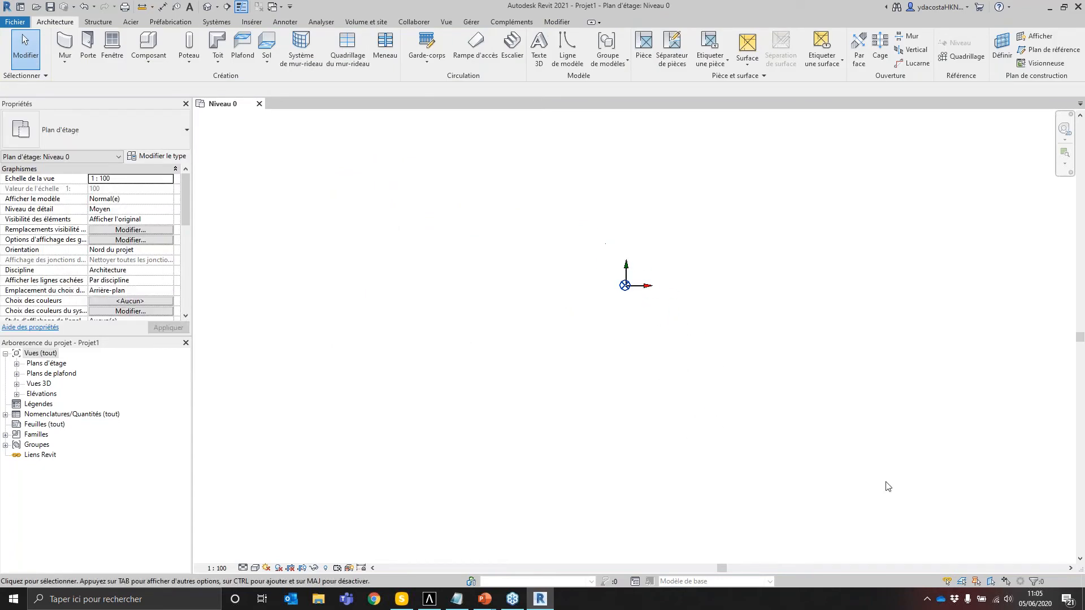
mouse_move(832, 428)
middle_down()
mouse_move(782, 399)
mouse_move(701, 383)
middle_up()
scroll(701, 383, up, 4)
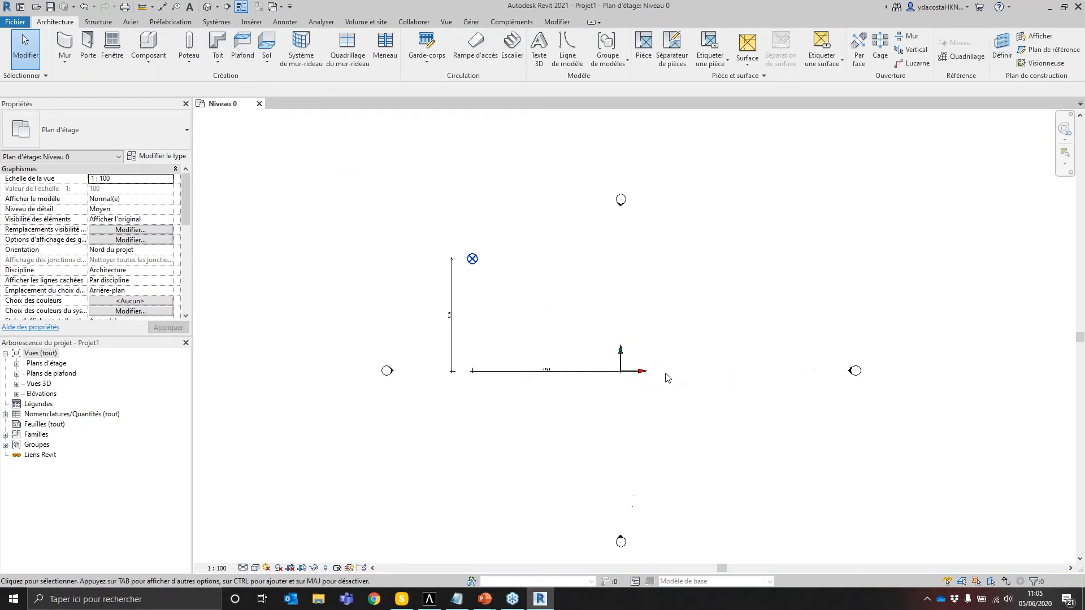
click(475, 259)
scroll(633, 317, up, 1)
middle_drag(656, 337, 595, 335)
click(596, 328)
scroll(596, 329, up, 1)
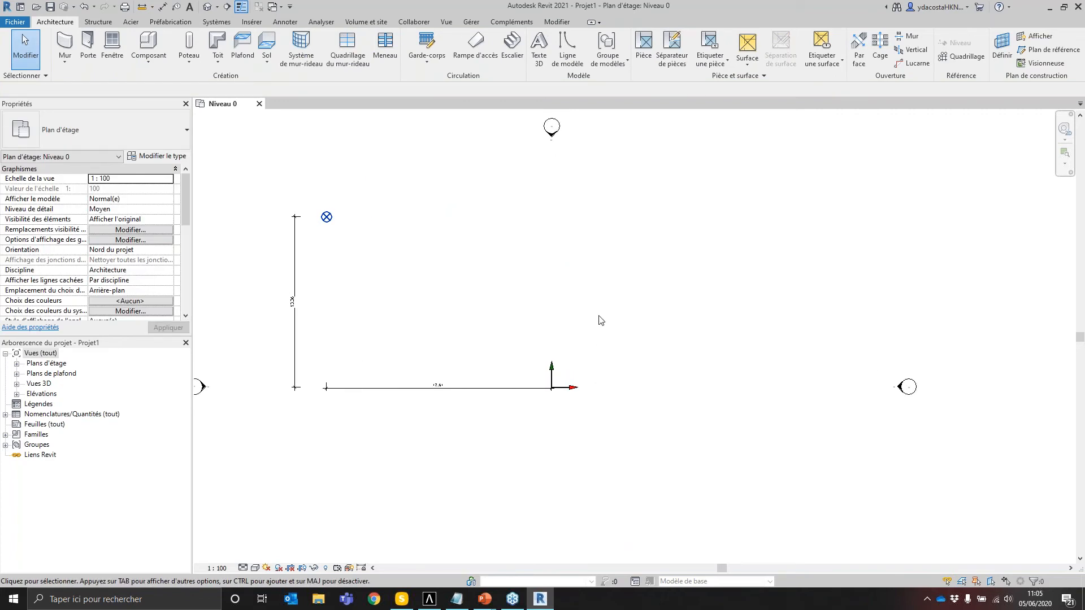
Step: Draw a rectangle of walls about 15 by 9 m starting at the project base point, with the location line set to Nu fini: Extérieur
key(w)
key(a)
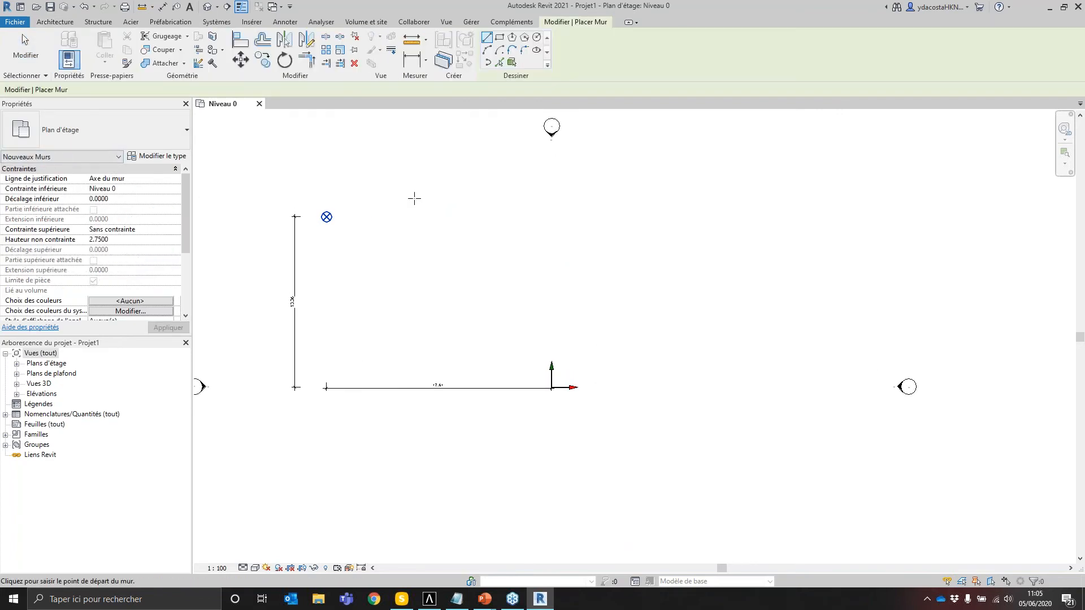
scroll(426, 233, up, 1)
click(499, 37)
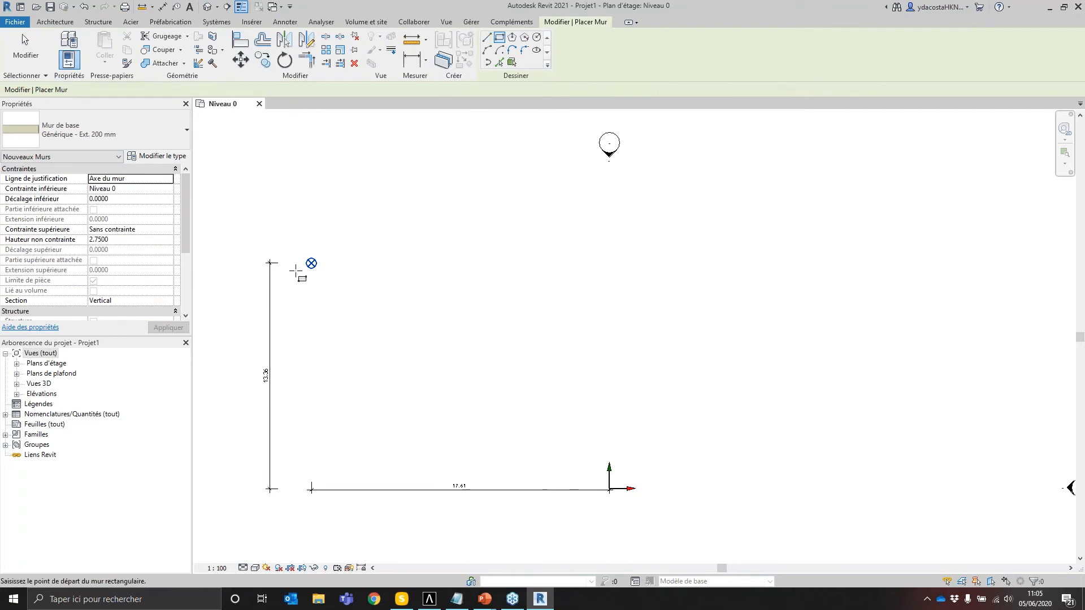
scroll(293, 271, up, 2)
click(451, 91)
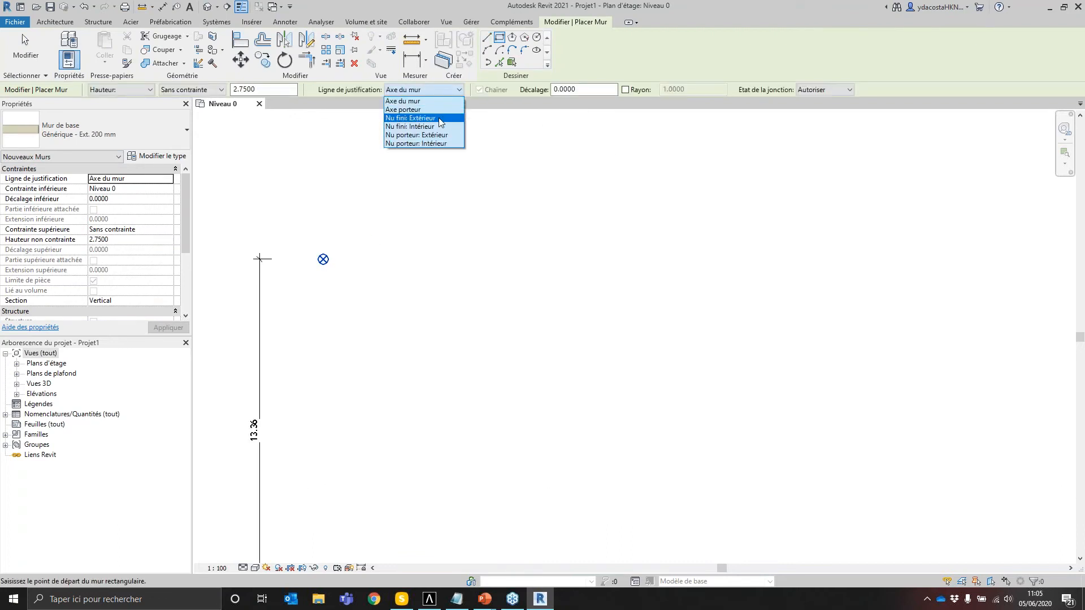
click(441, 119)
click(324, 260)
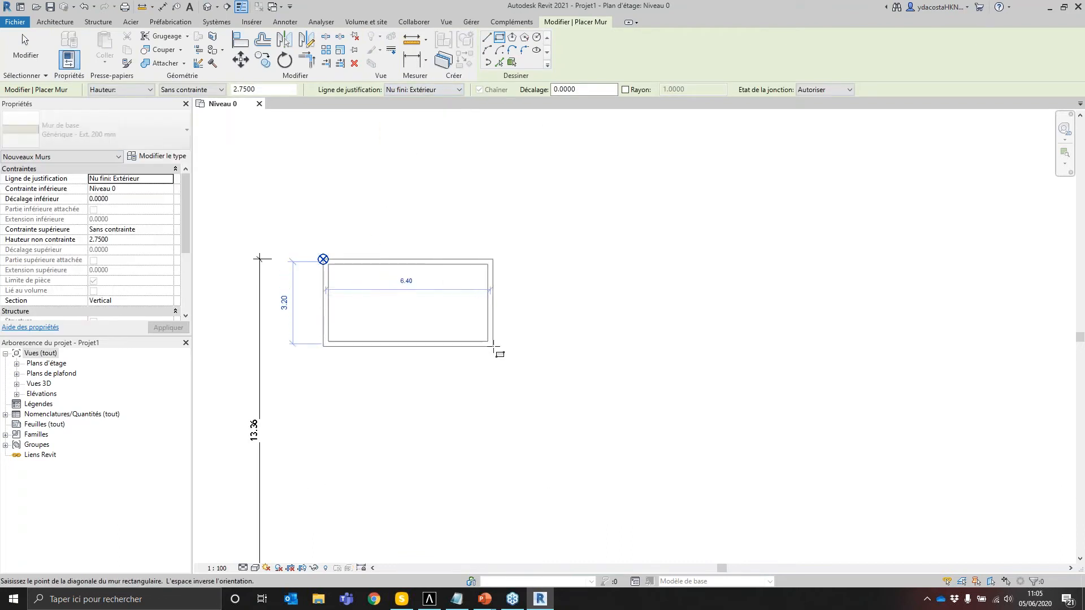
scroll(496, 353, down, 1)
middle_drag(553, 387, 523, 327)
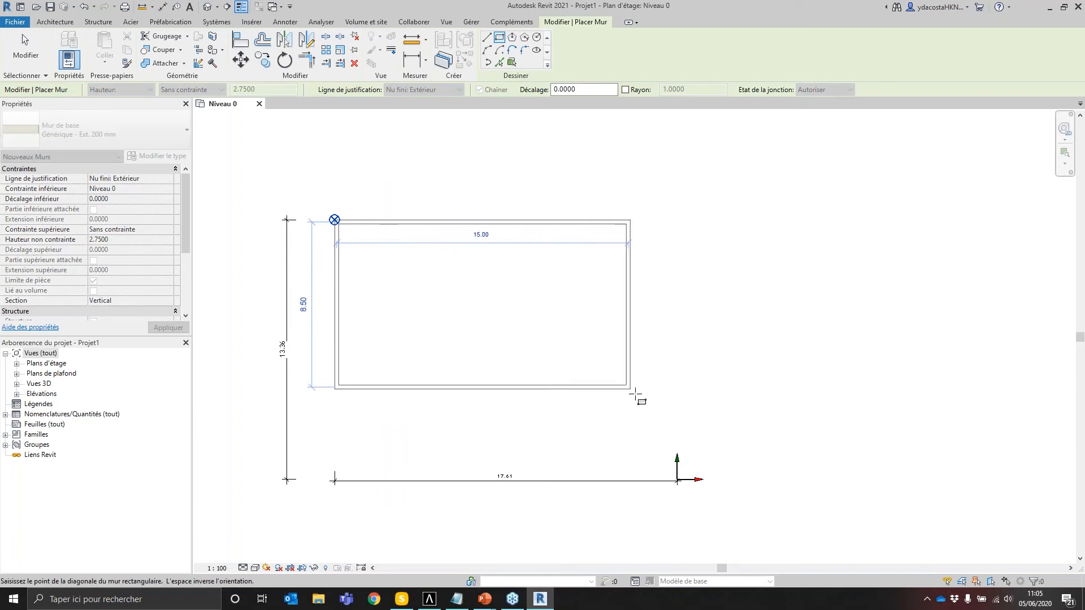
click(636, 395)
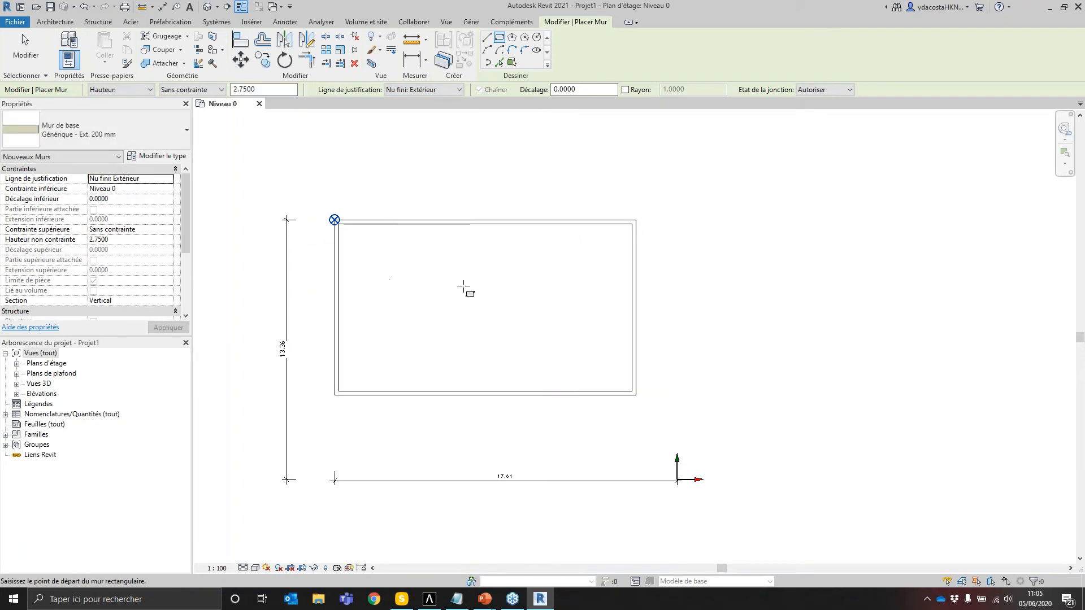
scroll(334, 221, up, 5)
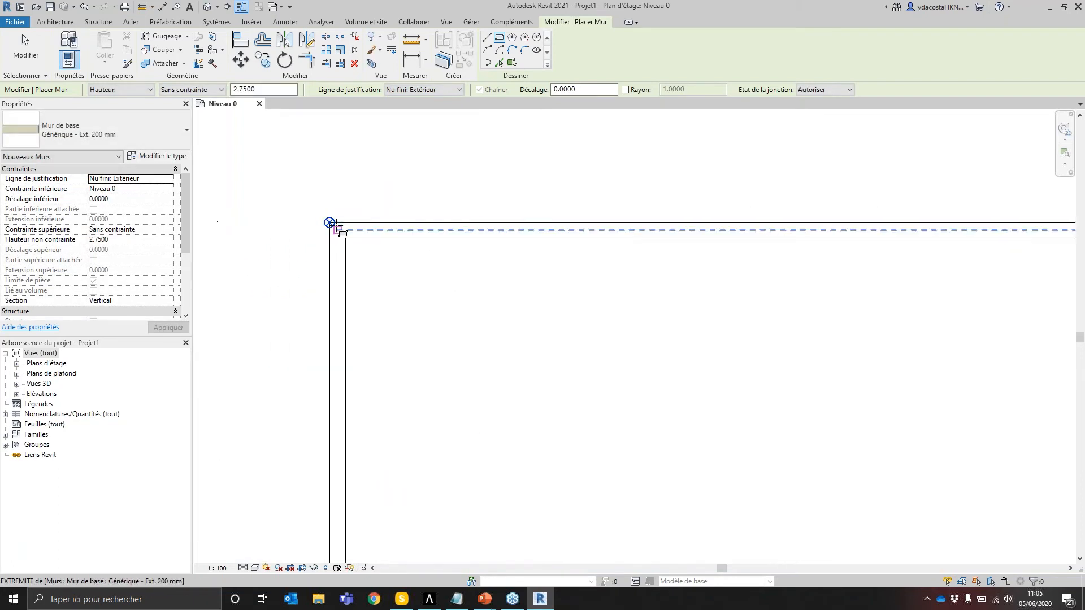
scroll(436, 327, down, 5)
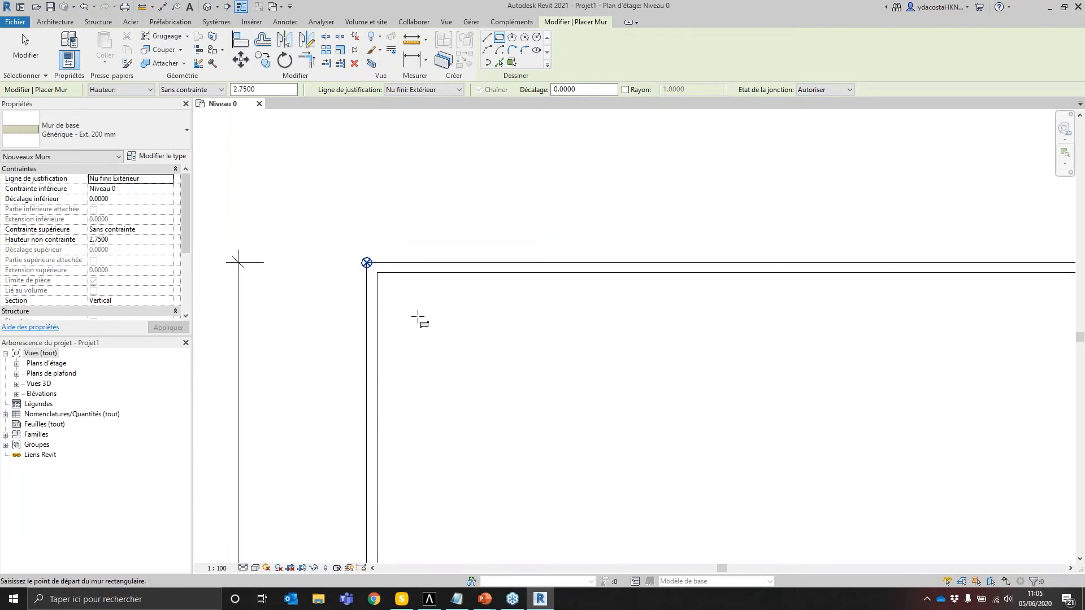
middle_drag(590, 399, 478, 284)
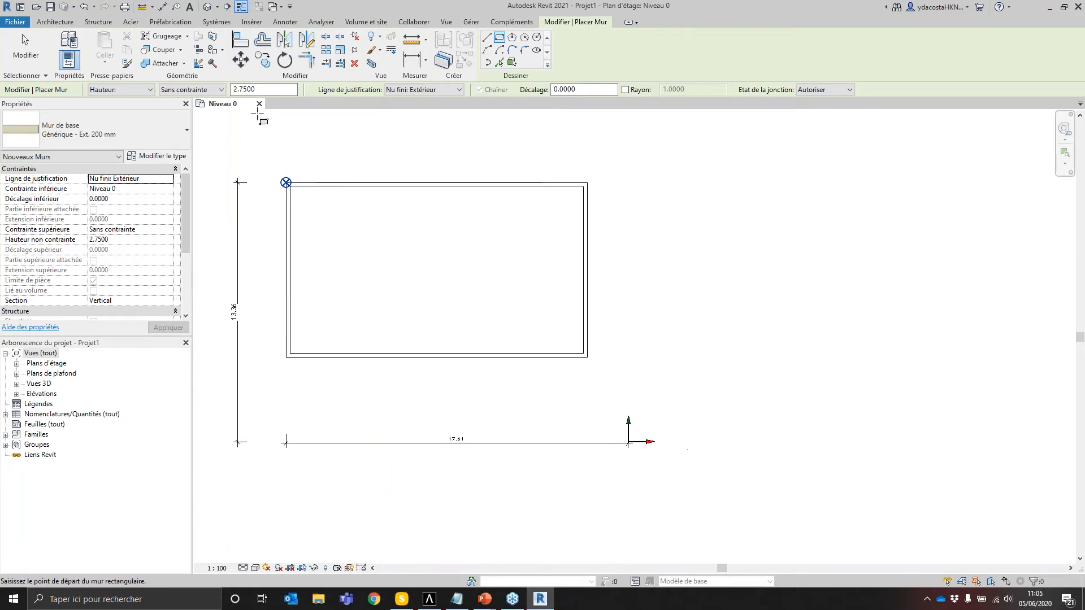
Step: Draw a single straight horizontal wall about 5.90 m long, starting at the internal origin and running east
click(486, 38)
middle_drag(552, 363, 505, 346)
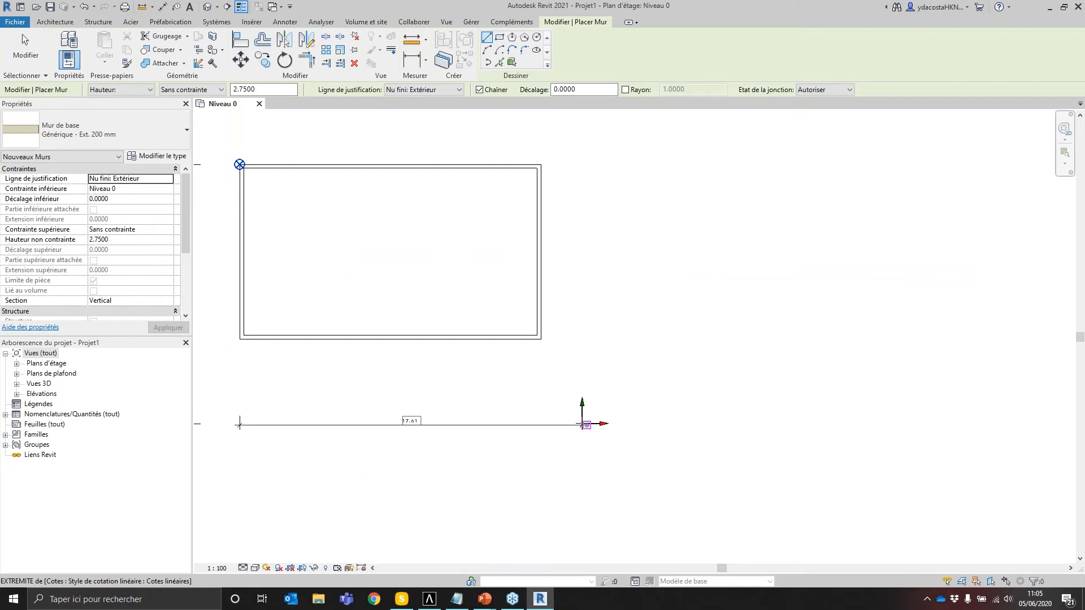
scroll(590, 425, up, 3)
click(565, 421)
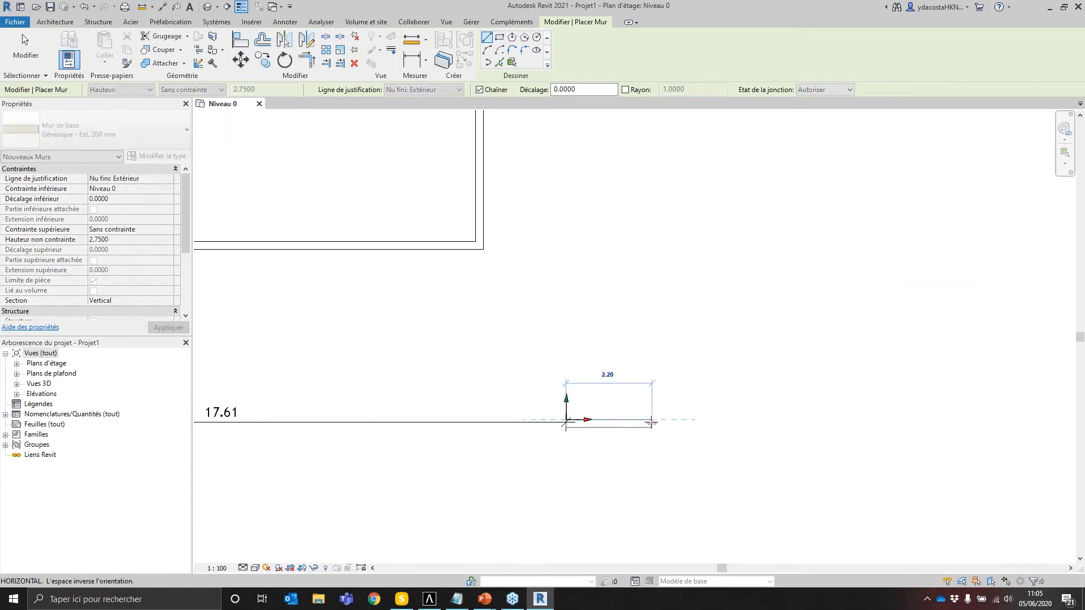
scroll(739, 421, down, 2)
click(793, 420)
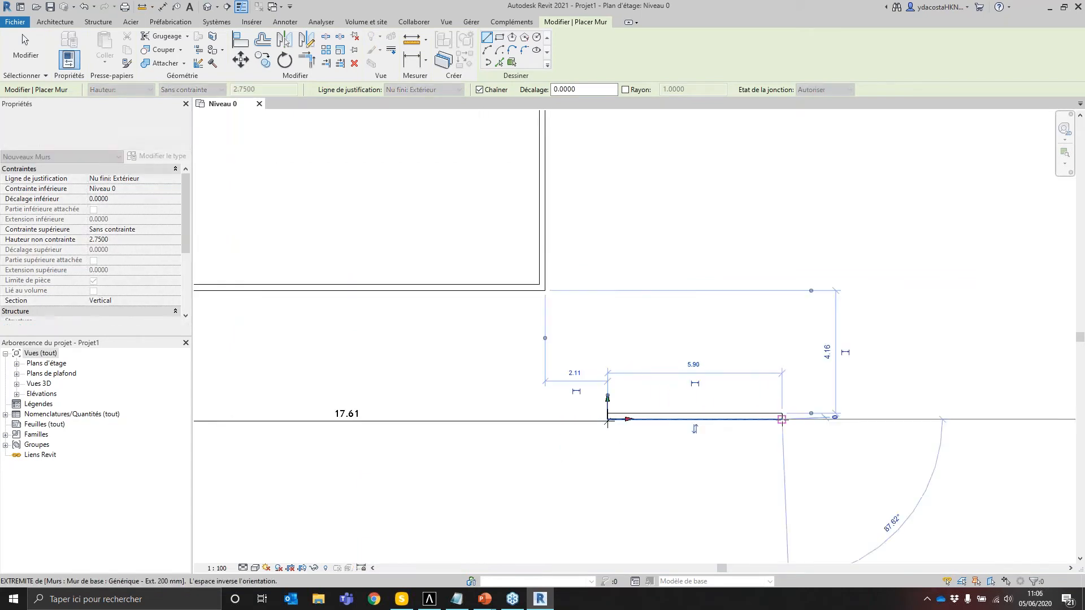
key(Escape)
key(Escape)
scroll(757, 384, down, 3)
scroll(632, 368, down, 2)
middle_drag(632, 368, 611, 347)
scroll(607, 342, up, 1)
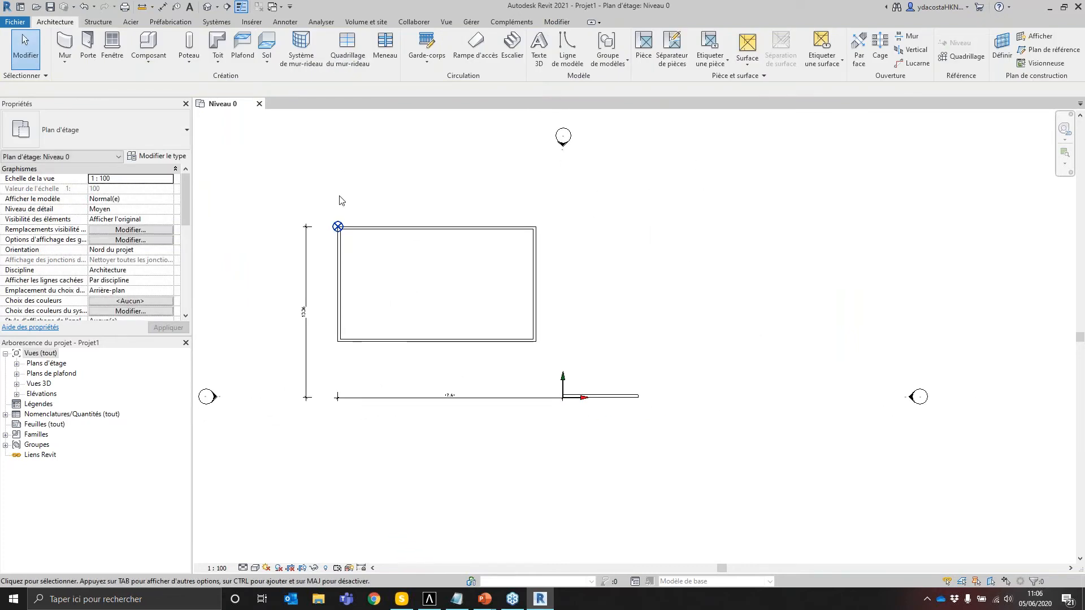
Step: Start an IFC export and choose Bureau > Démo > Webinaire > Géolocalisation et Géoréférencement dans Allplan part 2 revit as the destination folder
click(16, 22)
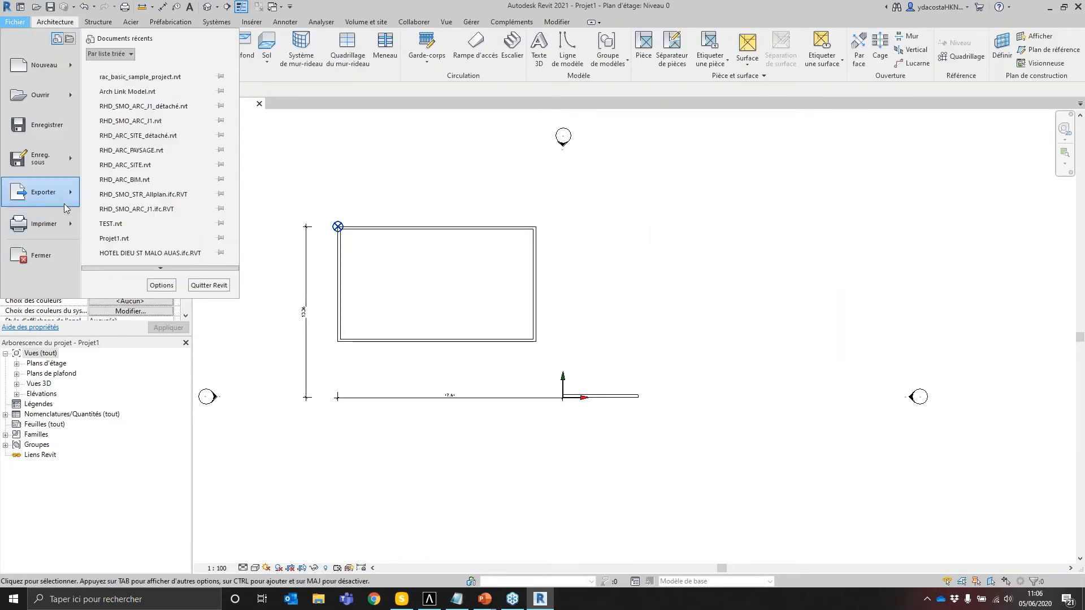
mouse_move(63, 206)
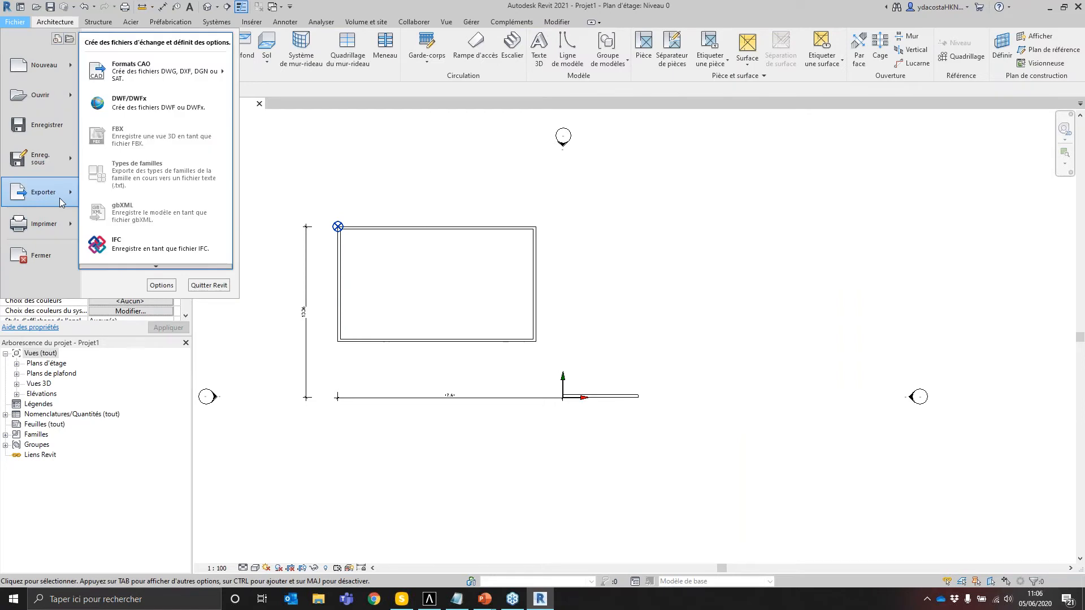
click(164, 249)
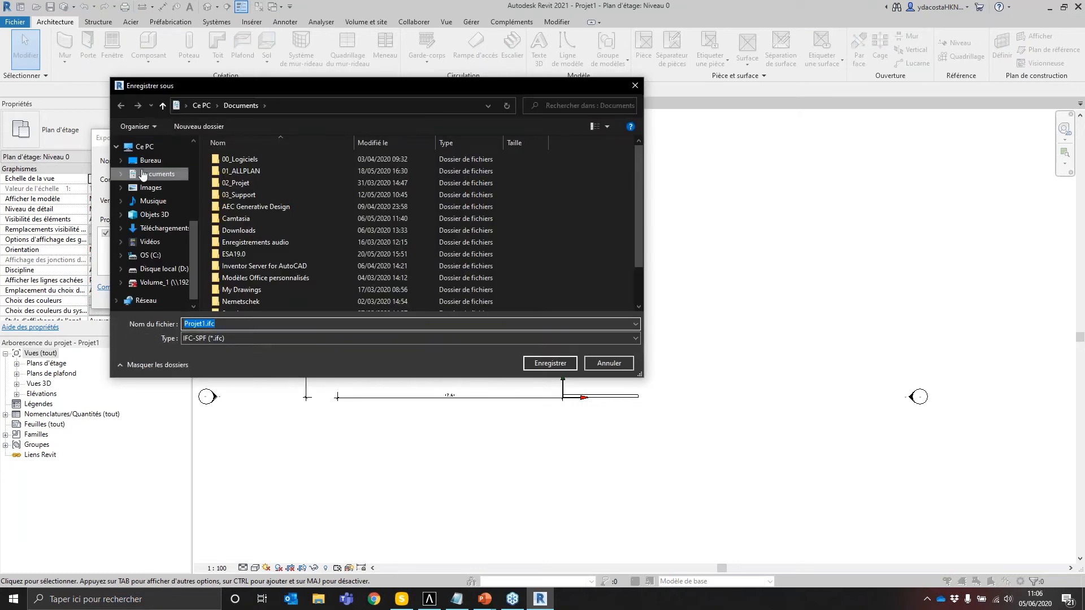
click(150, 161)
double_click(245, 170)
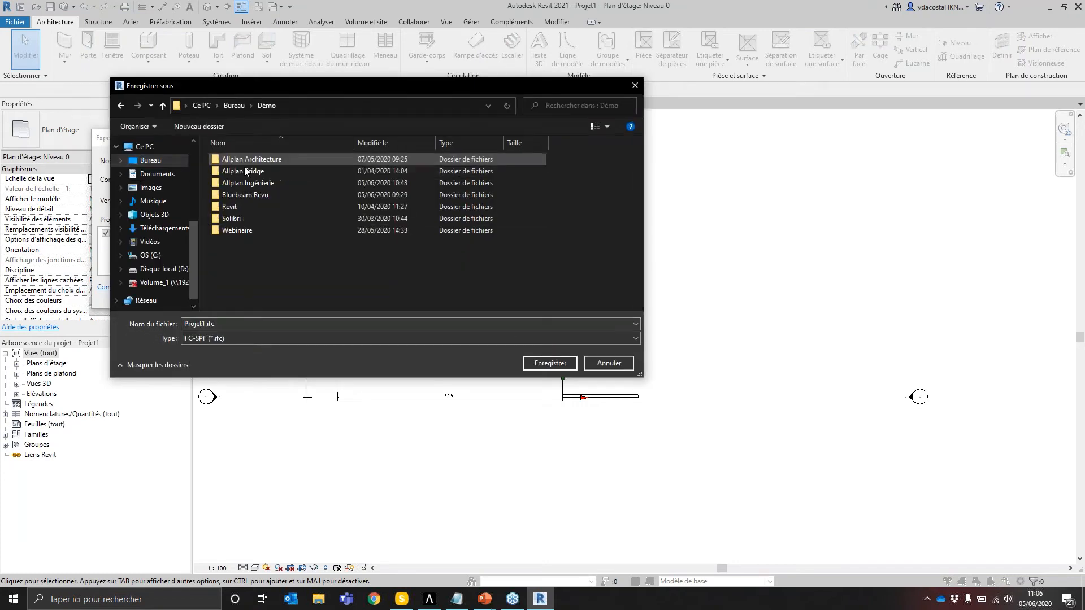
double_click(238, 230)
double_click(287, 185)
Step: Name the IFC file BAT A REVIT and export Projet1 with the current session configuration
double_click(205, 324)
click(205, 324)
key(BackSpace)
key(BackSpace)
key(BackSpace)
key(BackSpace)
key(BackSpace)
key(BackSpace)
key(BackSpace)
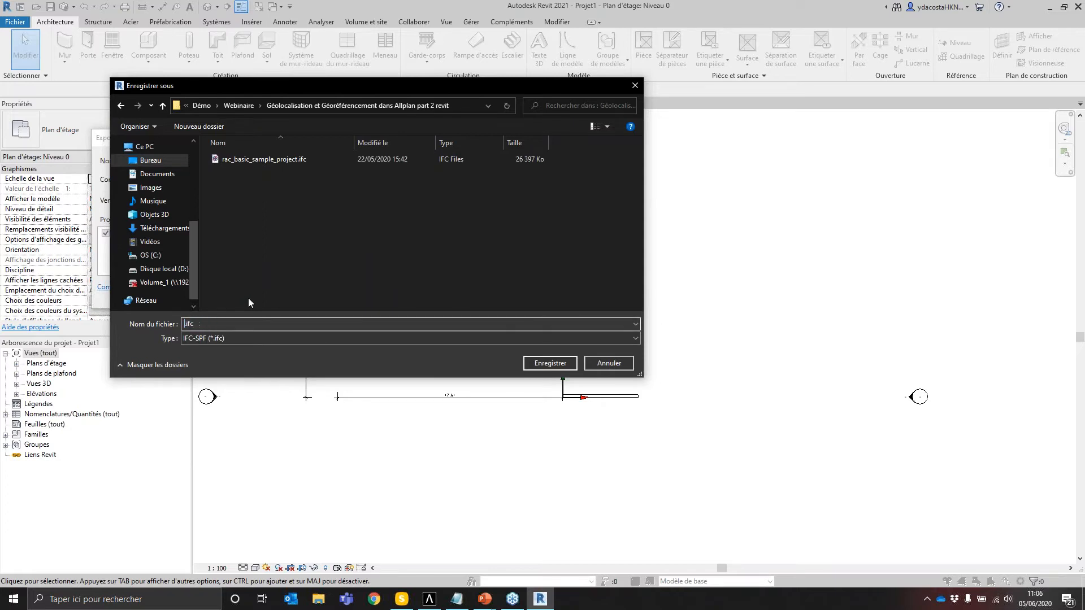
text(BAT A REVIT)
click(546, 366)
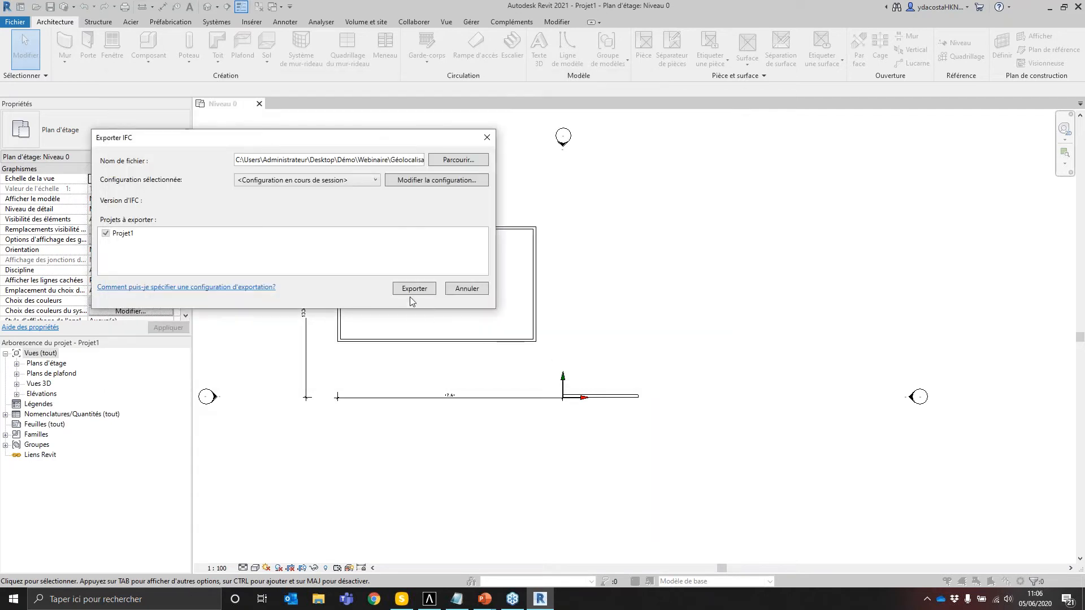
click(408, 289)
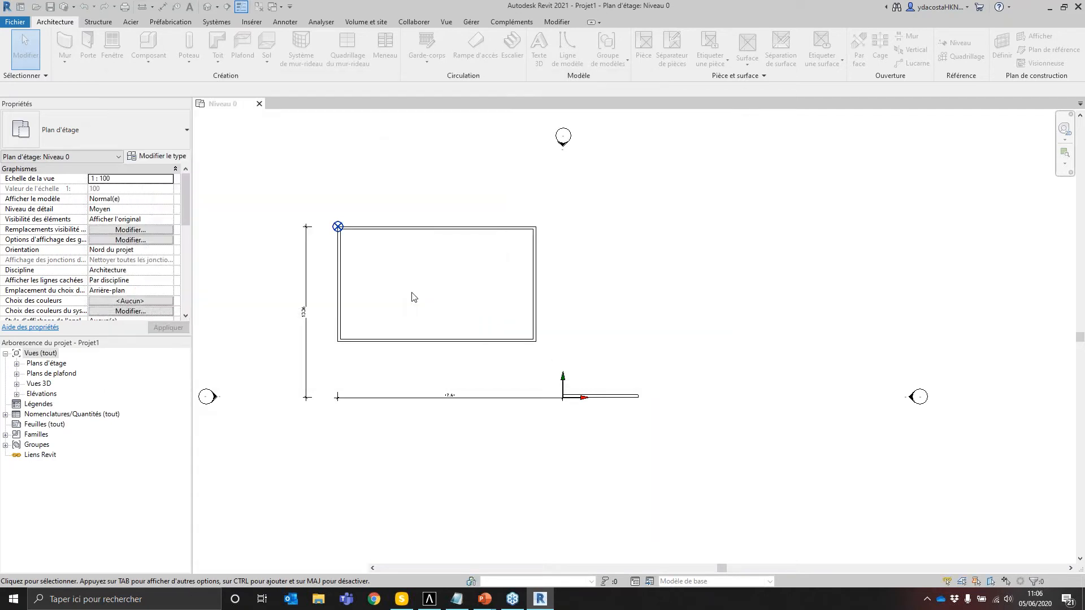
Step: Switch to the running PowerPoint slide show and view the slide Travailler dans Allplan
mouse_move(485, 599)
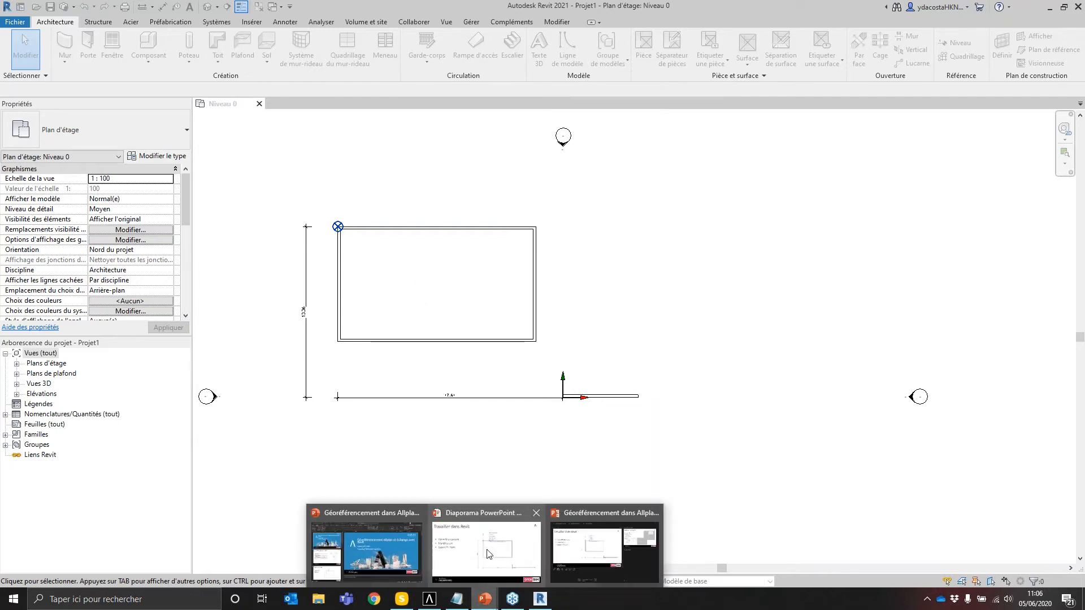
click(489, 553)
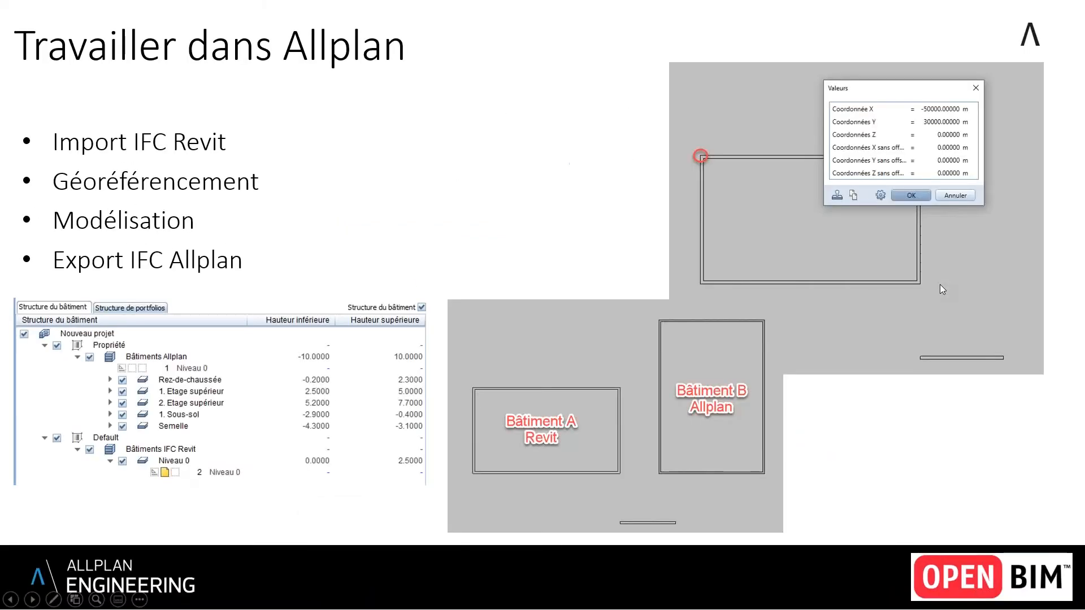
click(940, 284)
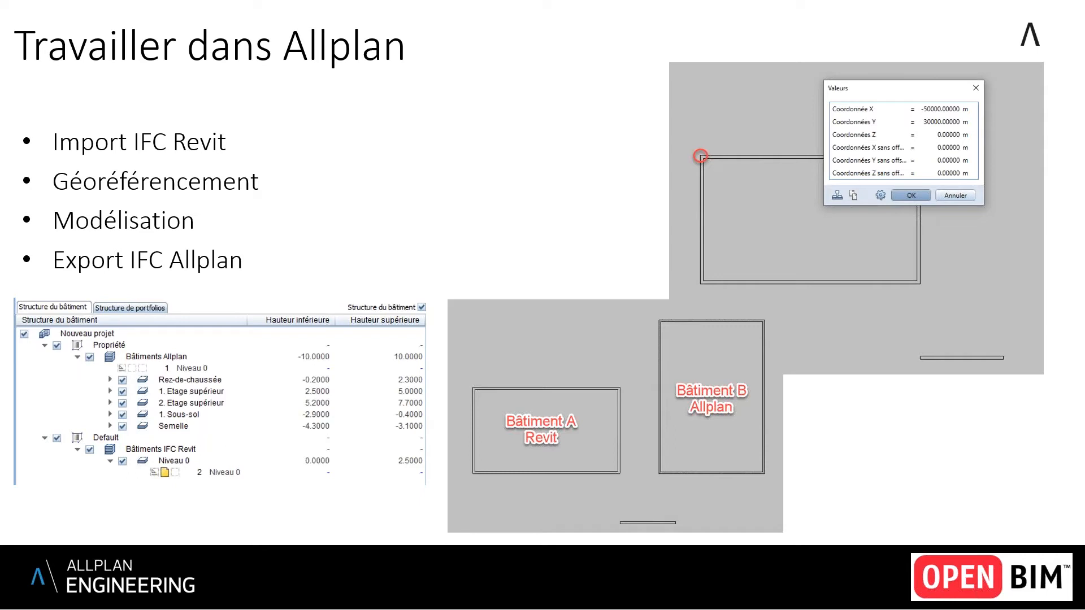
Step: Switch to Allplan 2020 and start creating a new project
key(super)
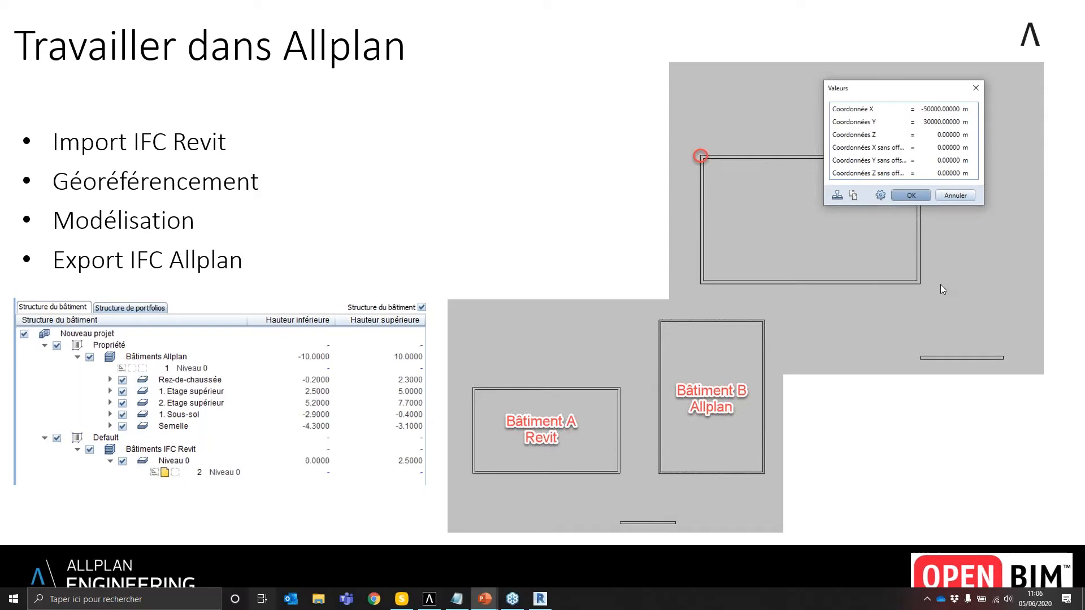
key(super+Tab)
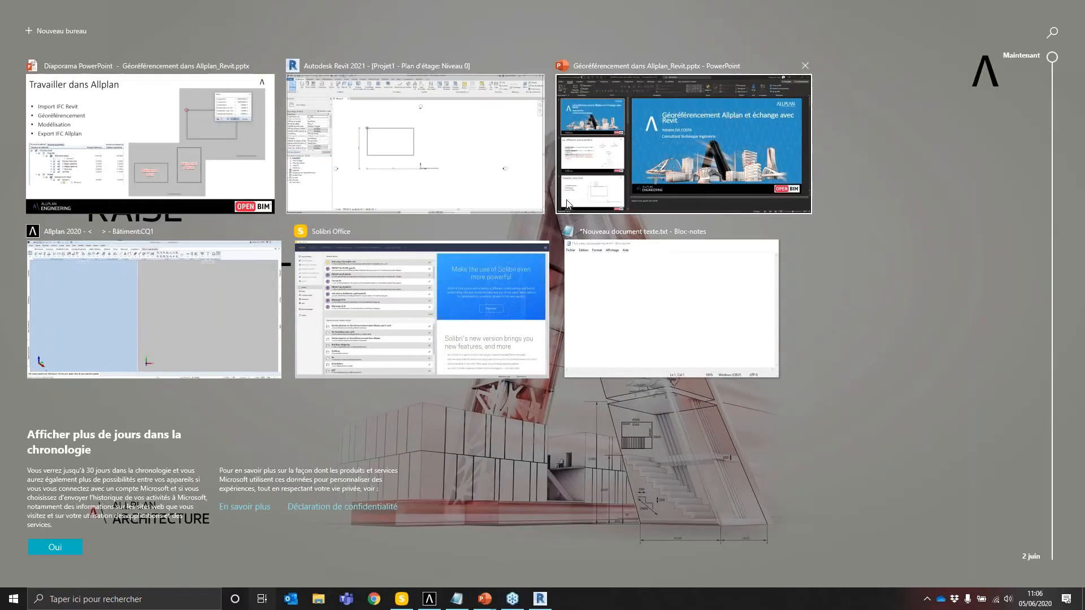
click(212, 286)
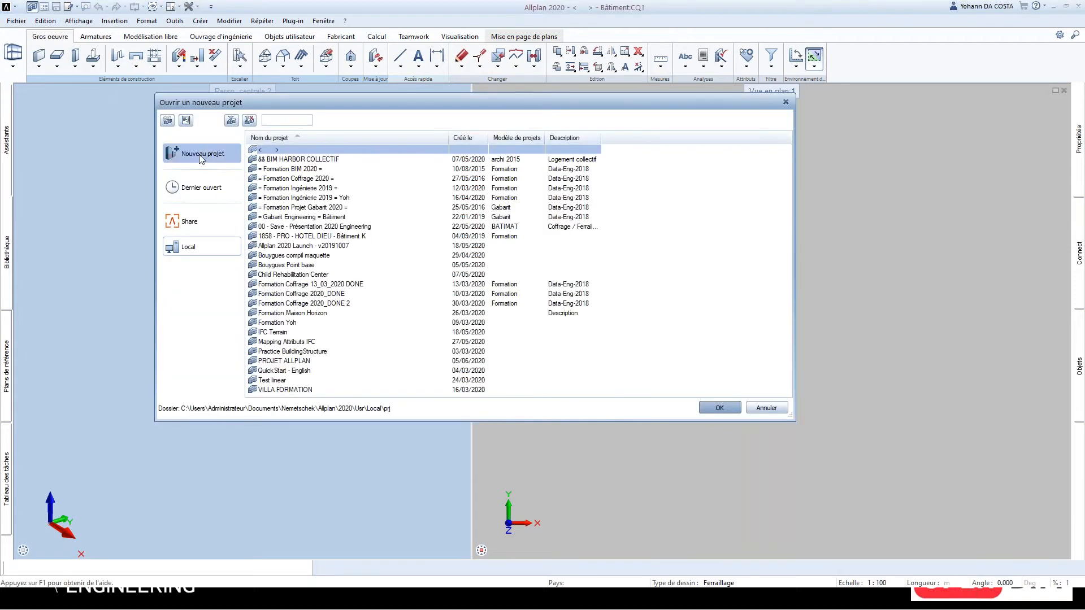
click(201, 158)
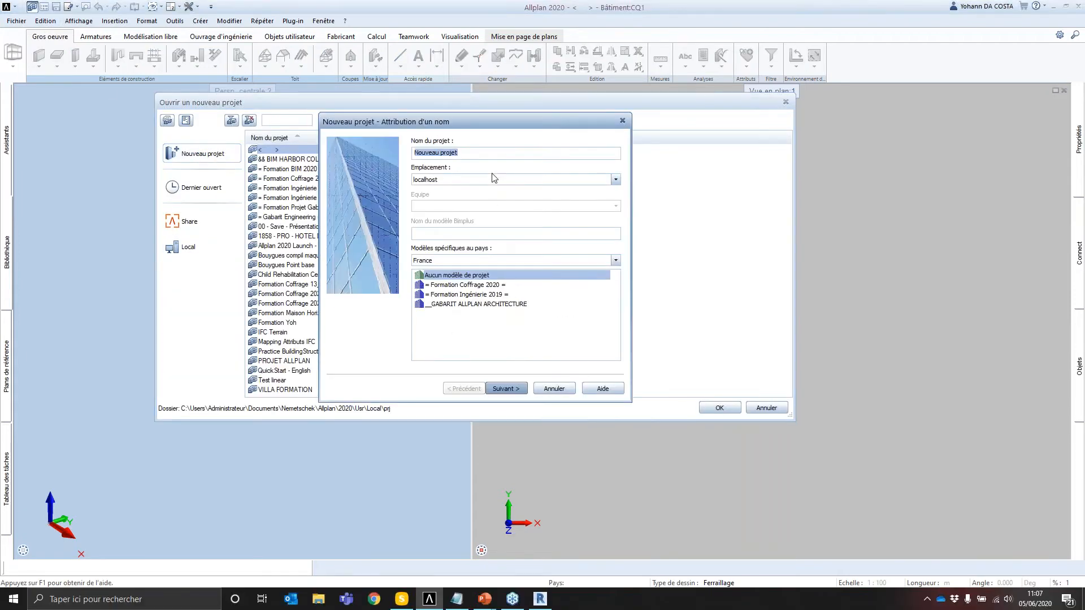
Step: Try to name the new project PROJET ALLPLAN
text(PROJET ALLPLAN)
click(519, 389)
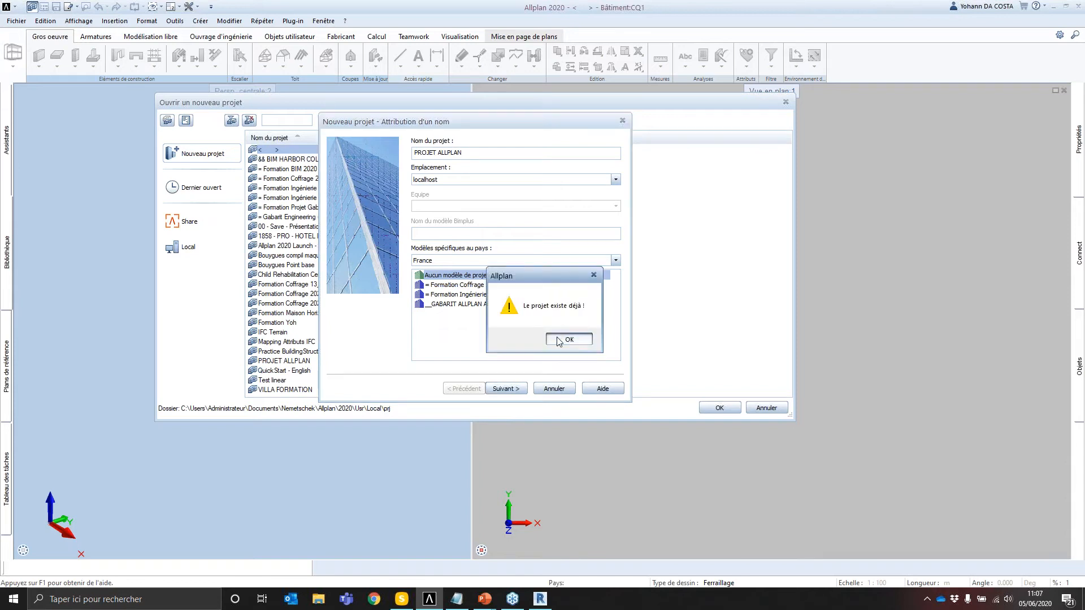
click(558, 340)
Step: Name the new project PROJET WEB, without a project template, and continue to its additional parameters
drag(462, 153, 435, 158)
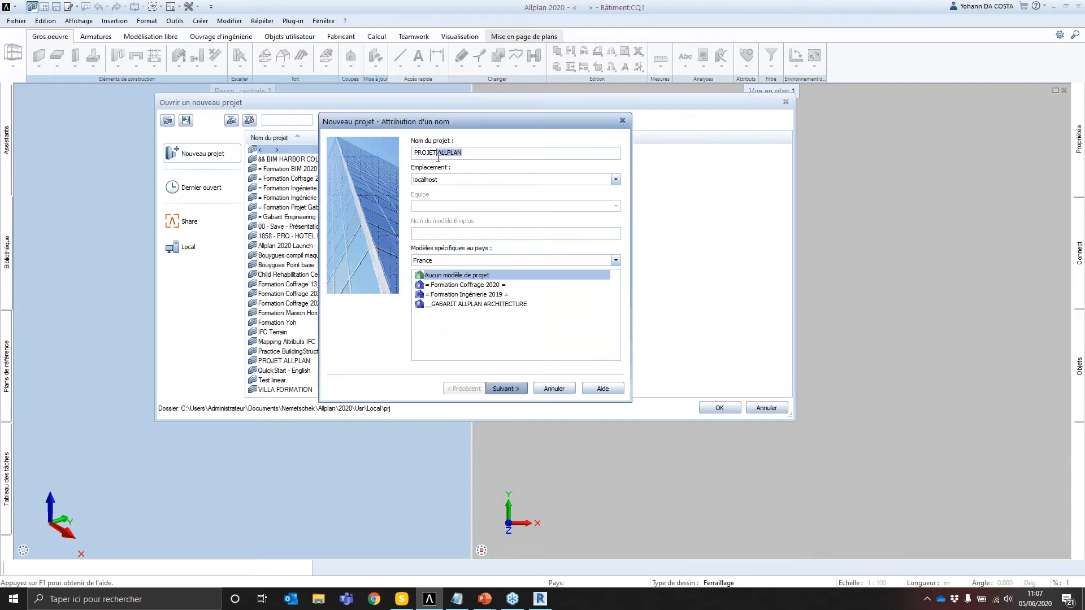
text(WEB)
click(519, 389)
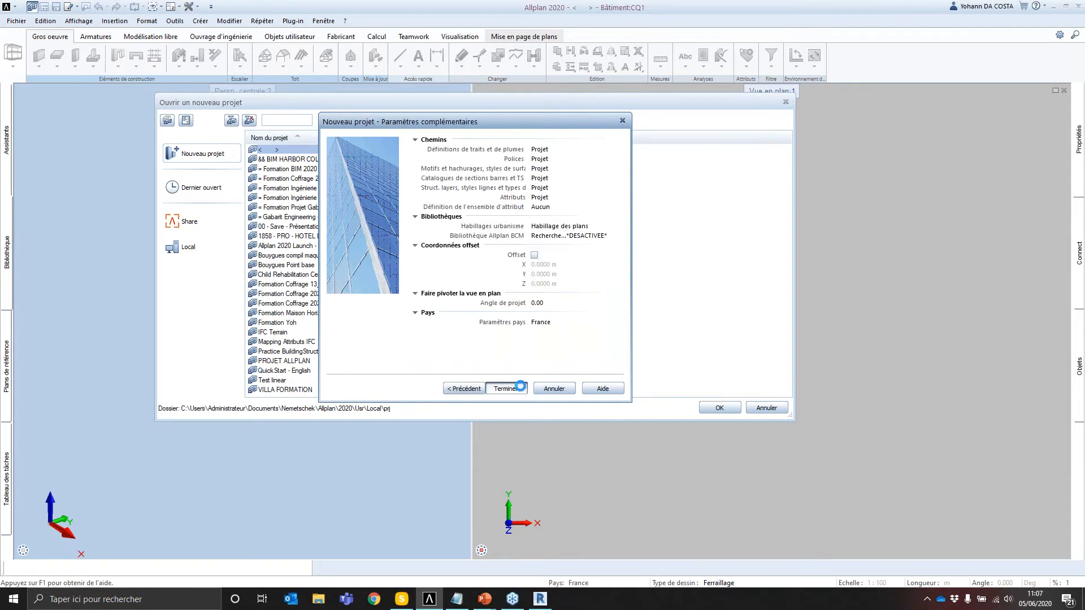
Step: Finish creating the project PROJET WEBINAR and choose the IFC file to import into it
click(520, 388)
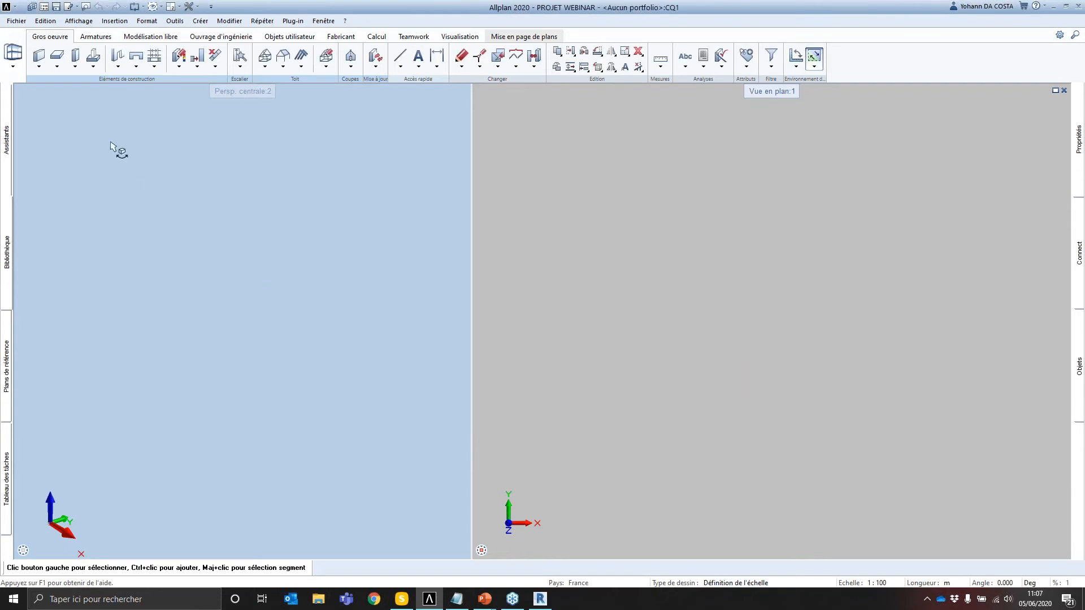
click(16, 22)
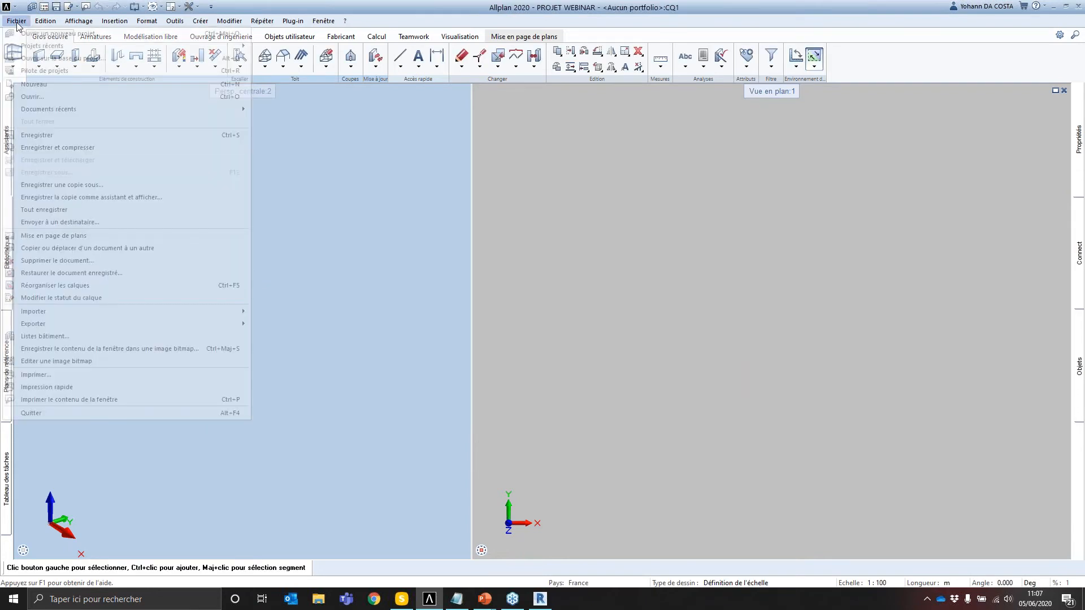
mouse_move(214, 311)
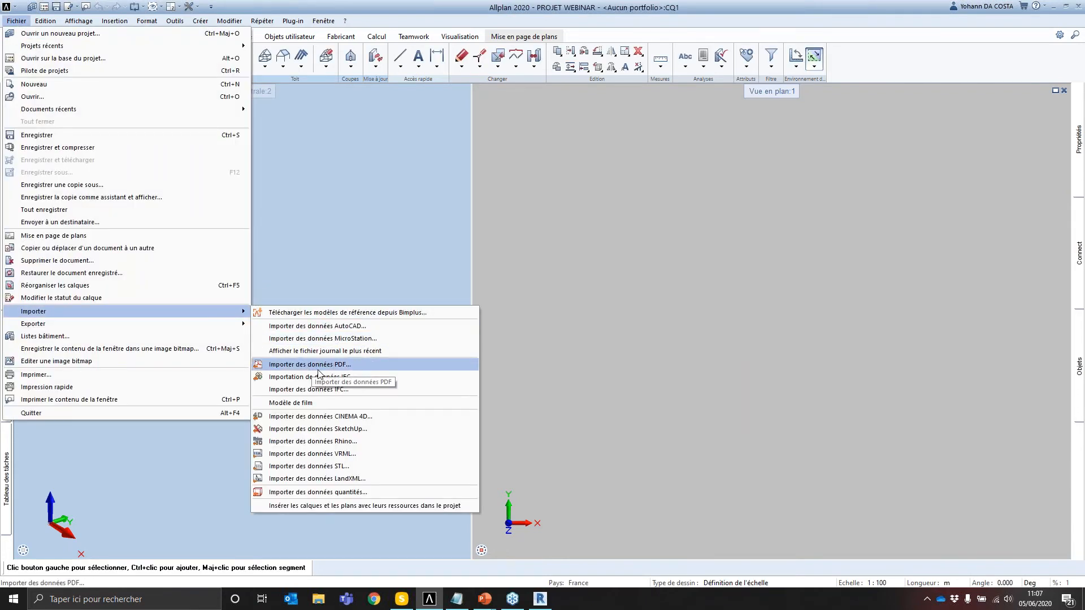
click(301, 378)
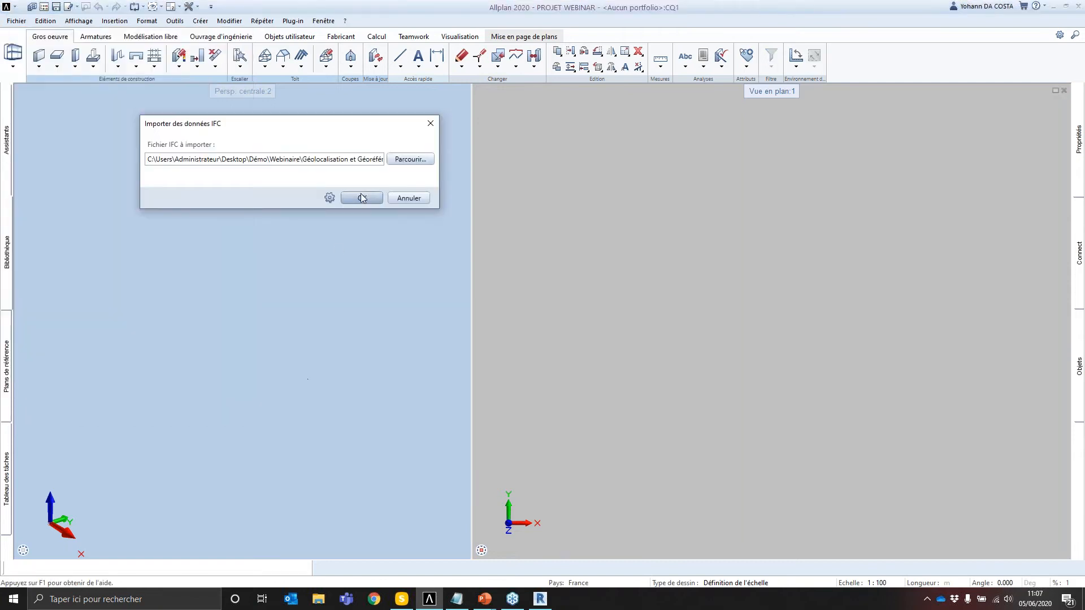
click(399, 161)
click(231, 88)
click(644, 291)
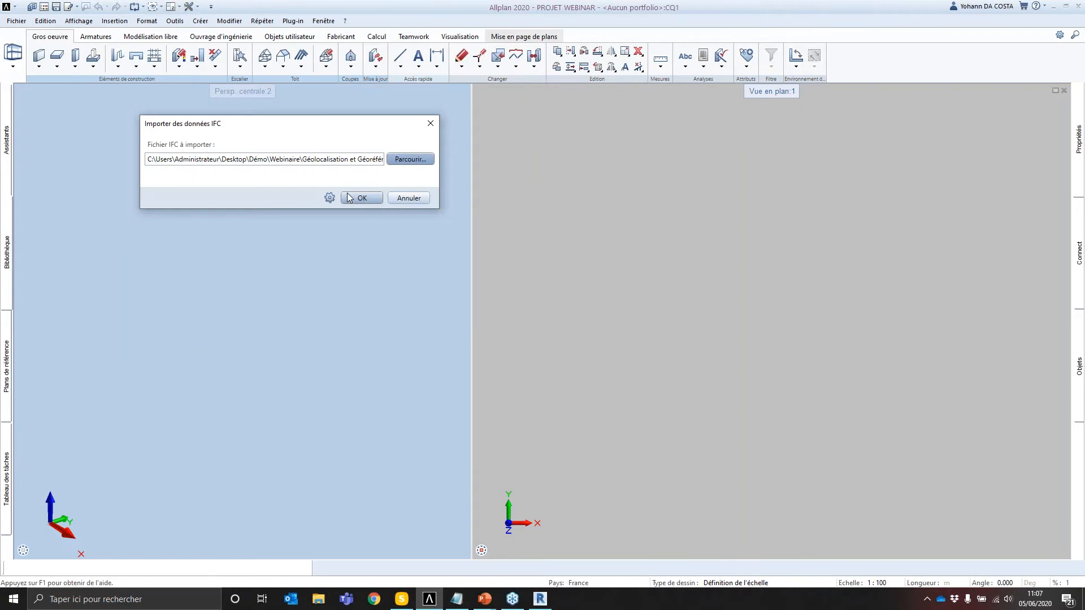
Step: Review the IFC import's coordinate and length settings, keeping the offset taken into account, and accept the import
click(330, 197)
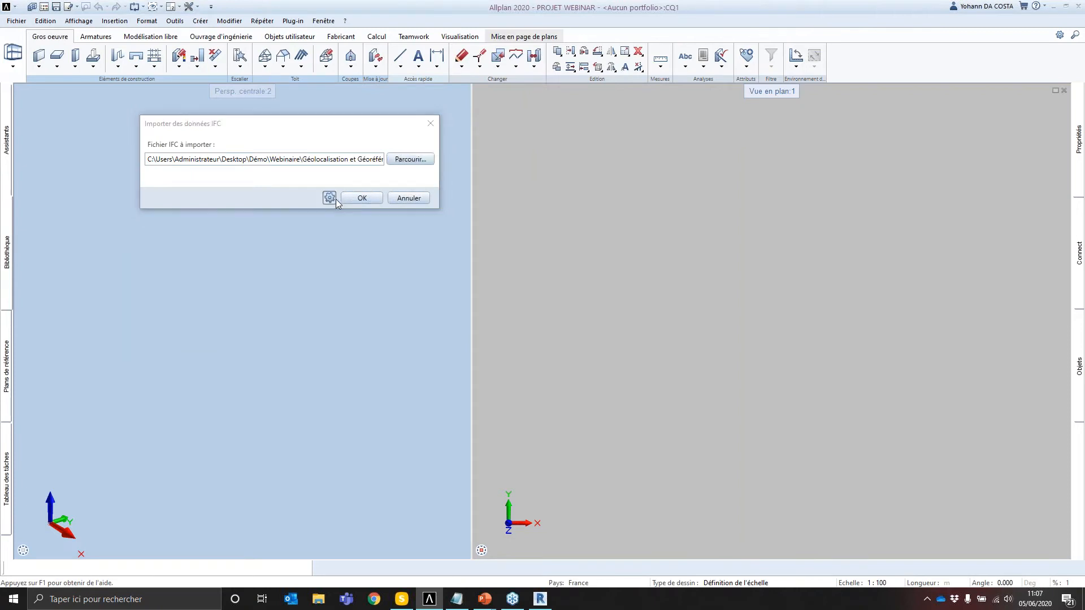
click(251, 163)
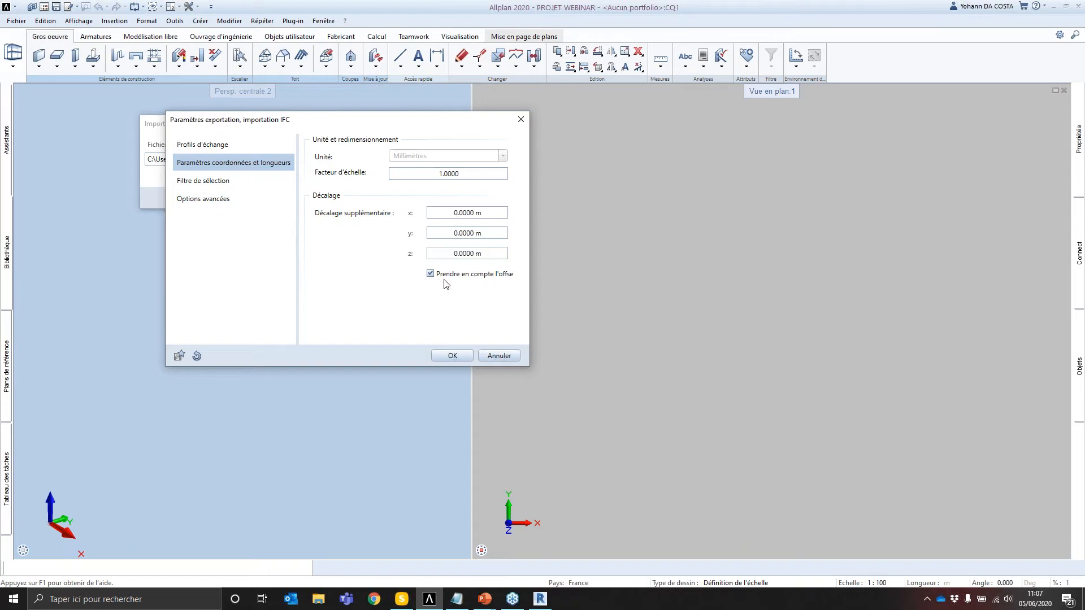
click(454, 354)
click(365, 197)
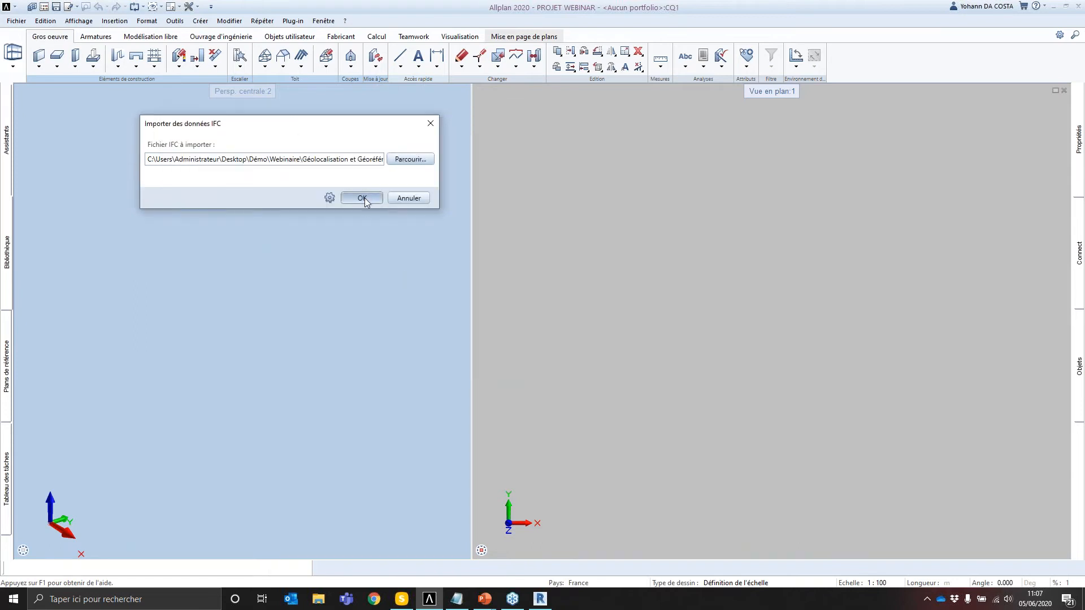
Step: Choose the starting drawing file within PROJET WEBINAR, run the IFC import and close its log
click(336, 162)
click(308, 152)
click(325, 161)
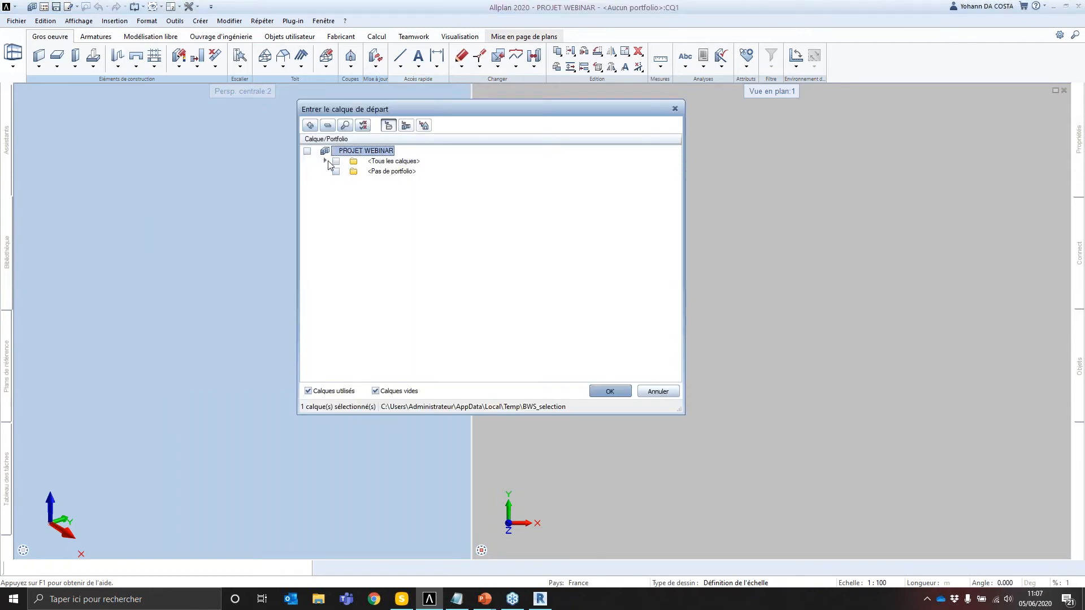
click(598, 387)
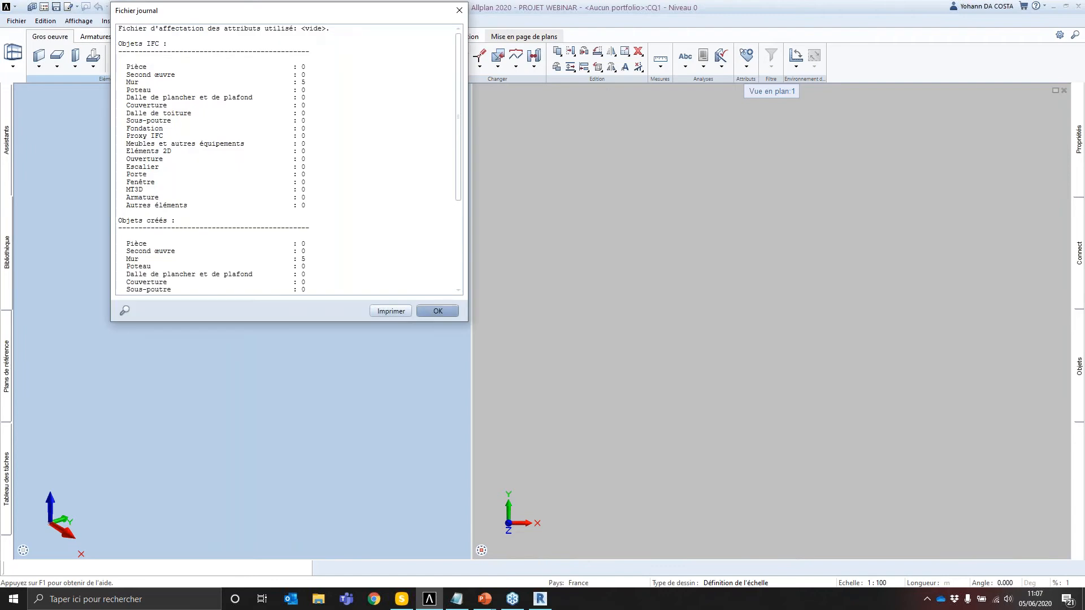
click(435, 311)
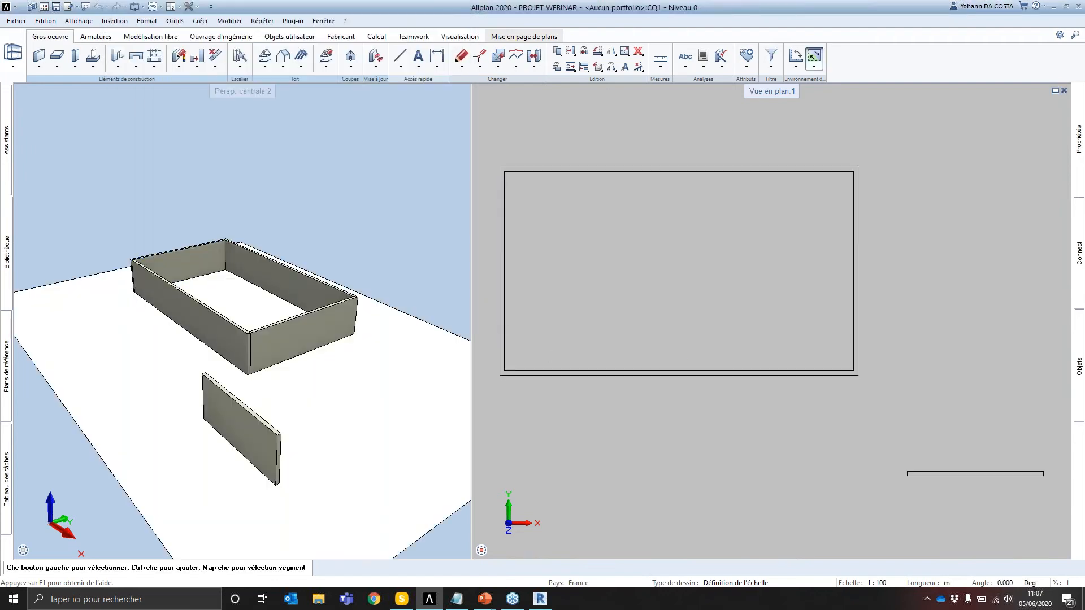
Step: Measure the coordinates of the wall rectangle's upper-left outer corner in the plan view
scroll(628, 293, down, 1)
scroll(366, 315, down, 3)
scroll(645, 291, down, 1)
middle_drag(646, 291, 659, 286)
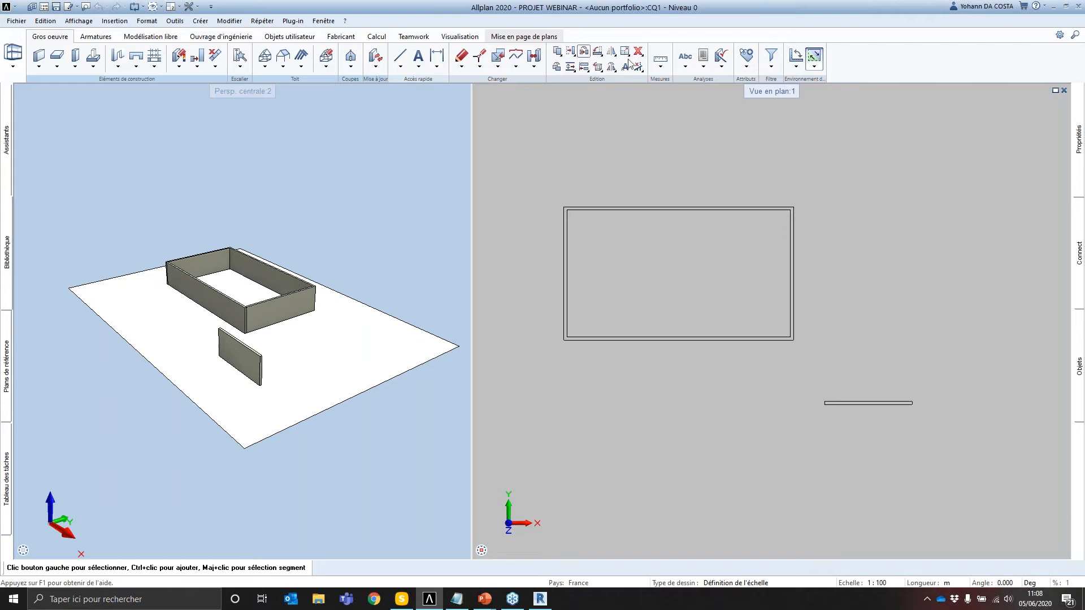
click(660, 65)
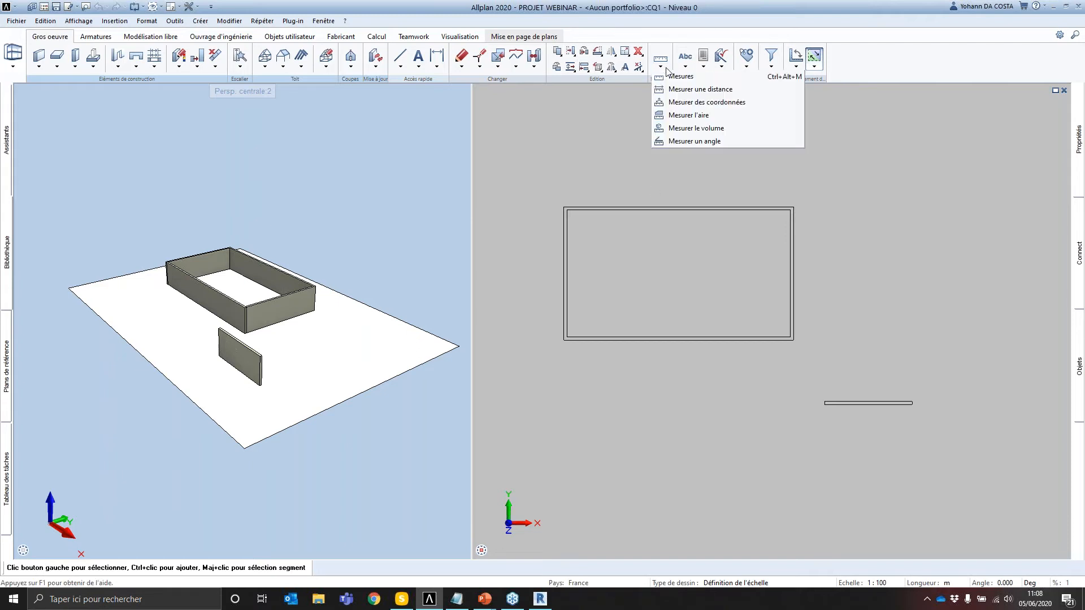
click(693, 107)
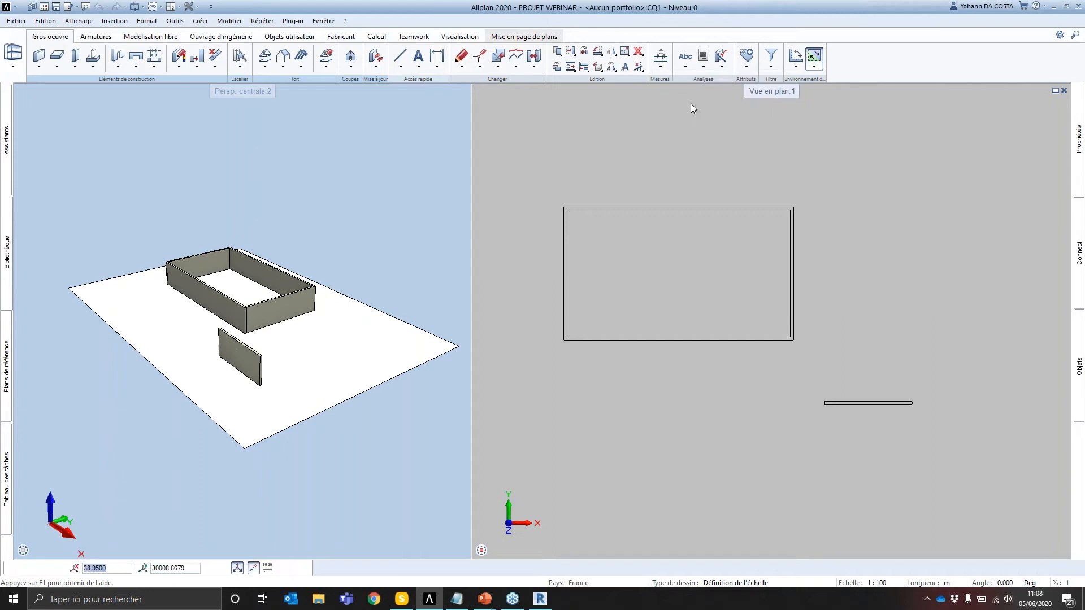
scroll(557, 228, up, 3)
click(571, 188)
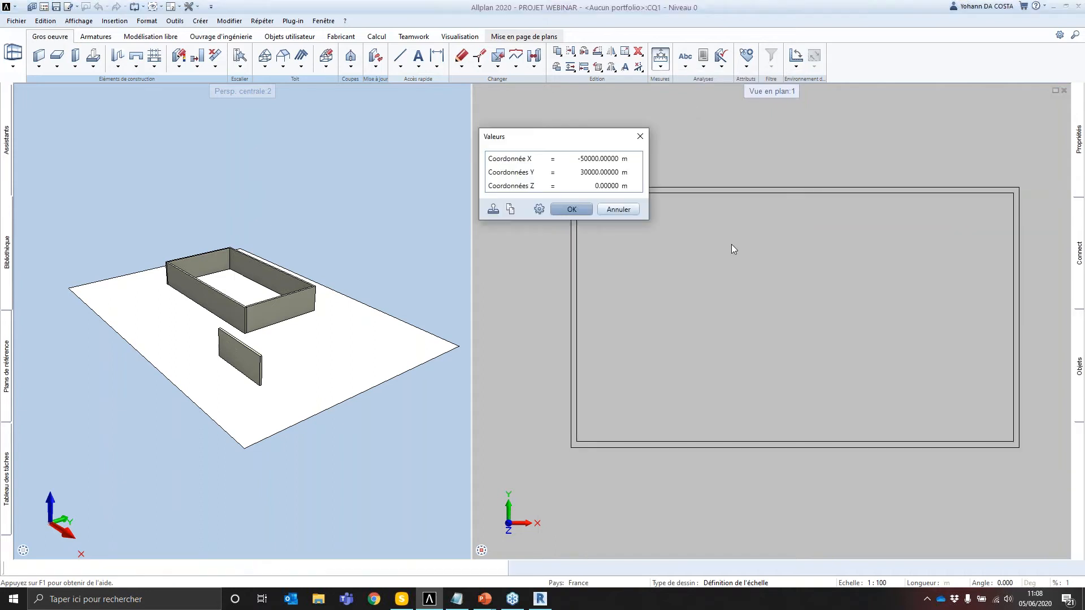
drag(610, 138, 595, 85)
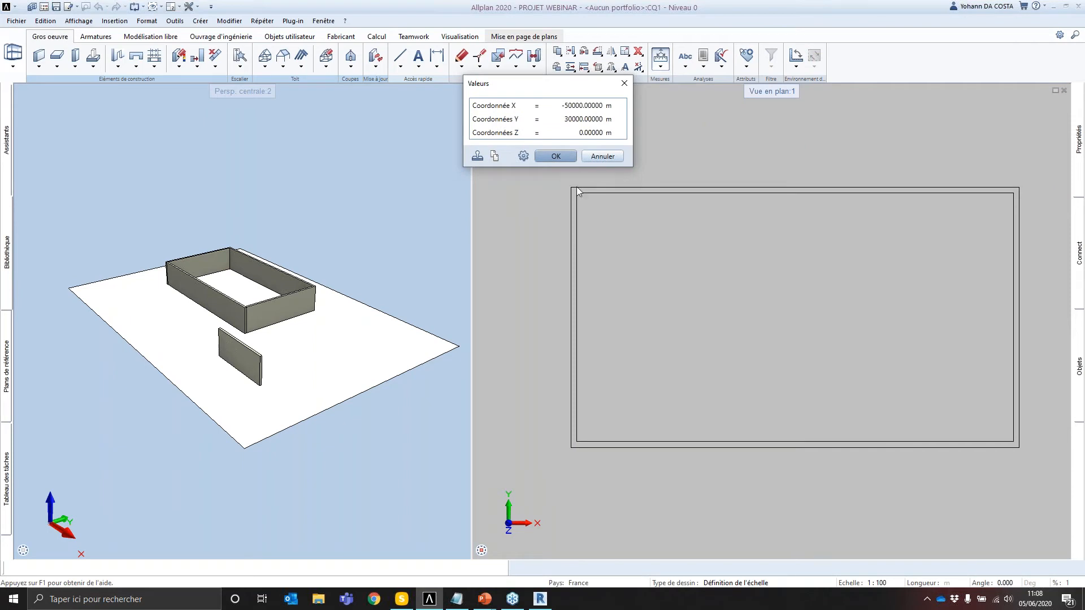
click(624, 85)
Step: Measure the coordinates at the upper-left end of the isolated wall in the plan view
click(660, 67)
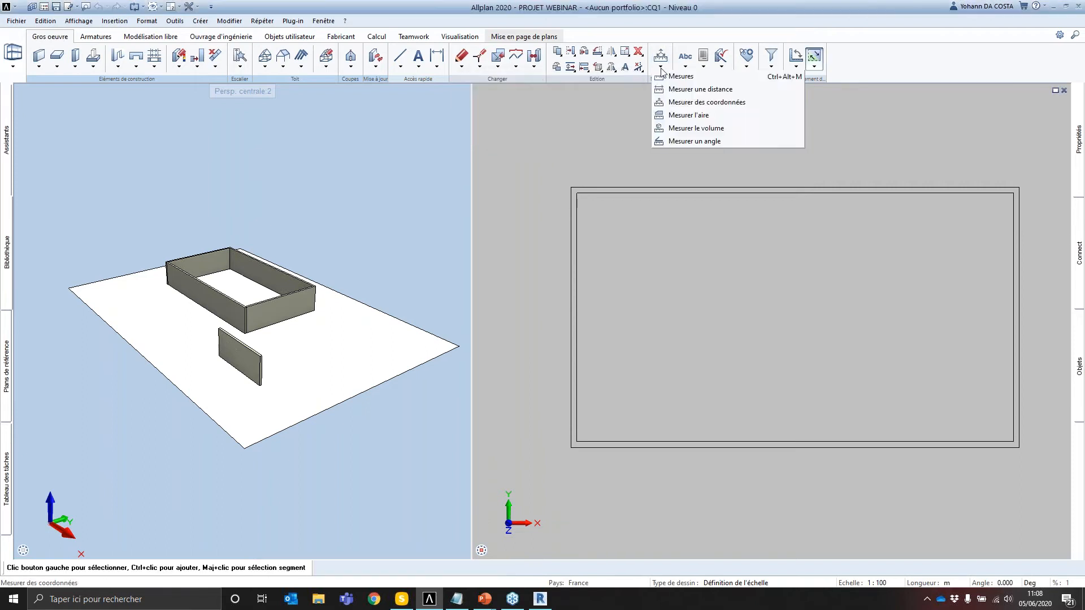
click(686, 103)
scroll(685, 285, down, 3)
middle_drag(852, 384, 800, 351)
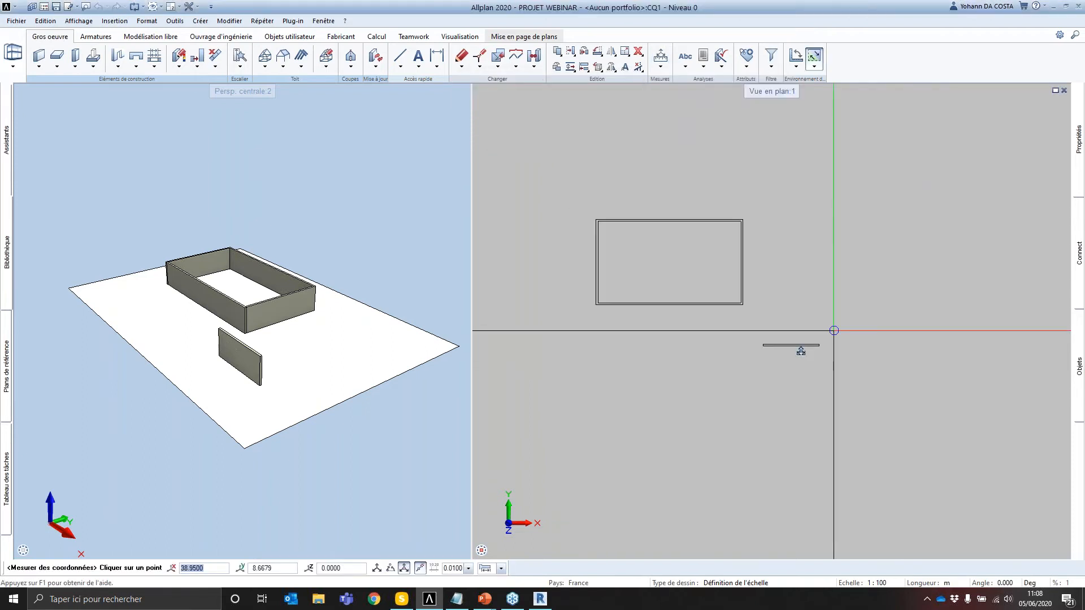
scroll(801, 351, up, 5)
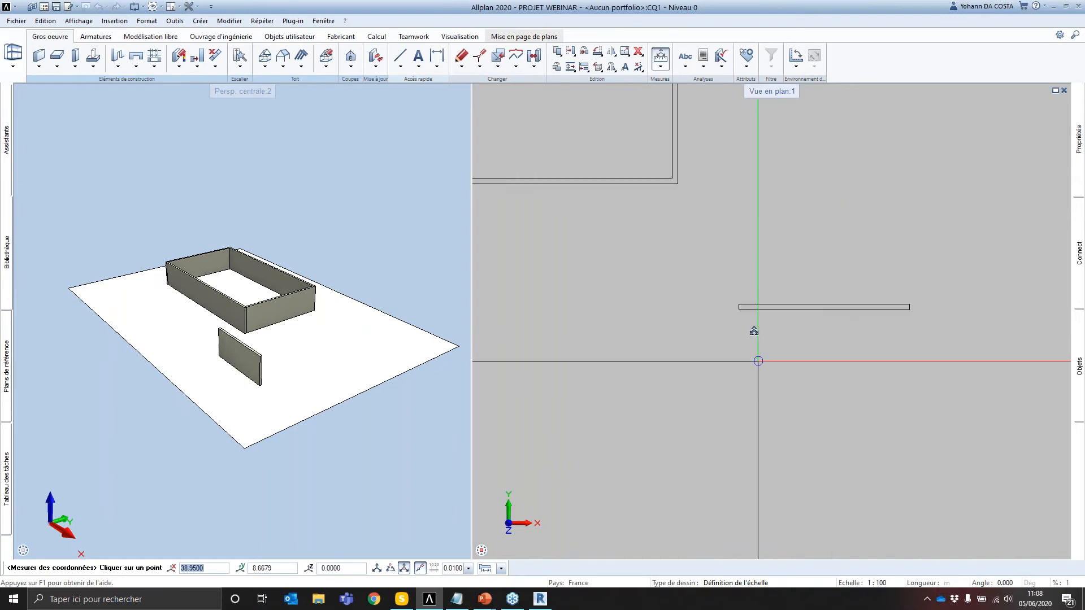
click(729, 296)
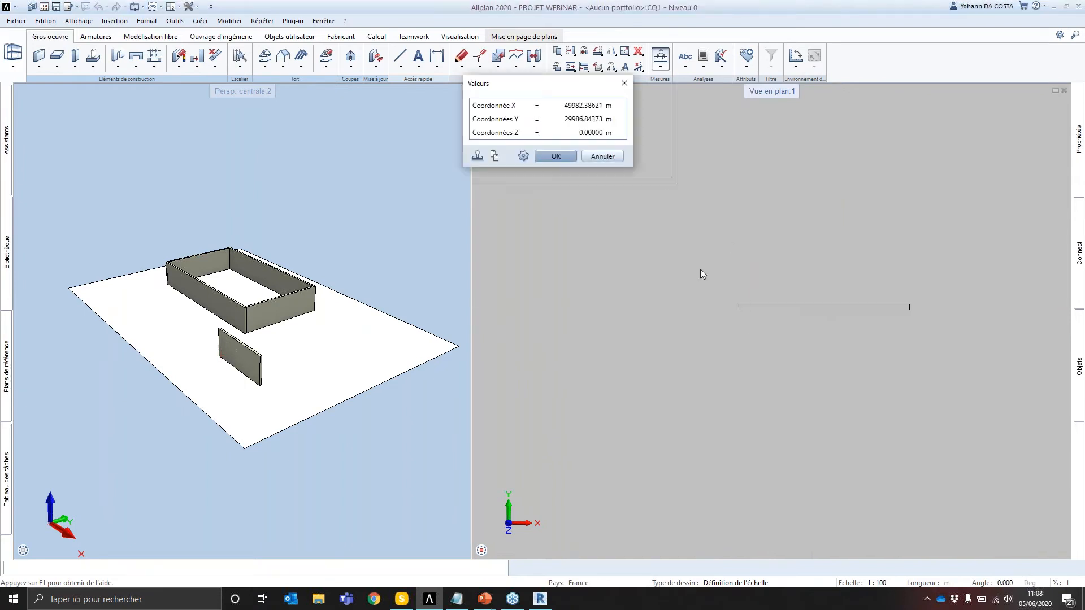
click(624, 86)
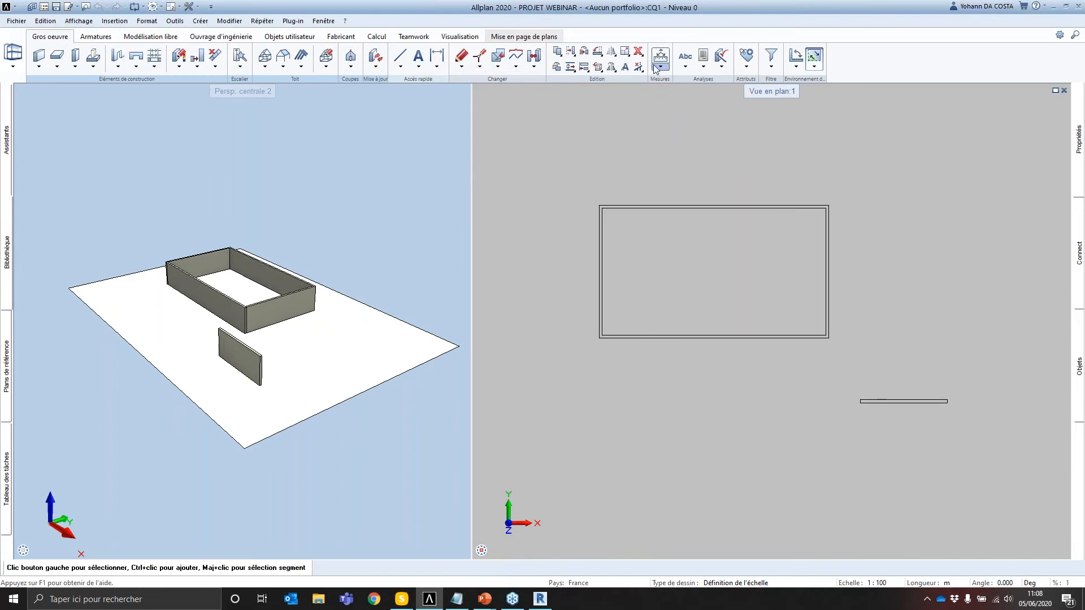
Step: Measure the rectangle's upper-left outer corner again and copy its coordinate values
click(572, 54)
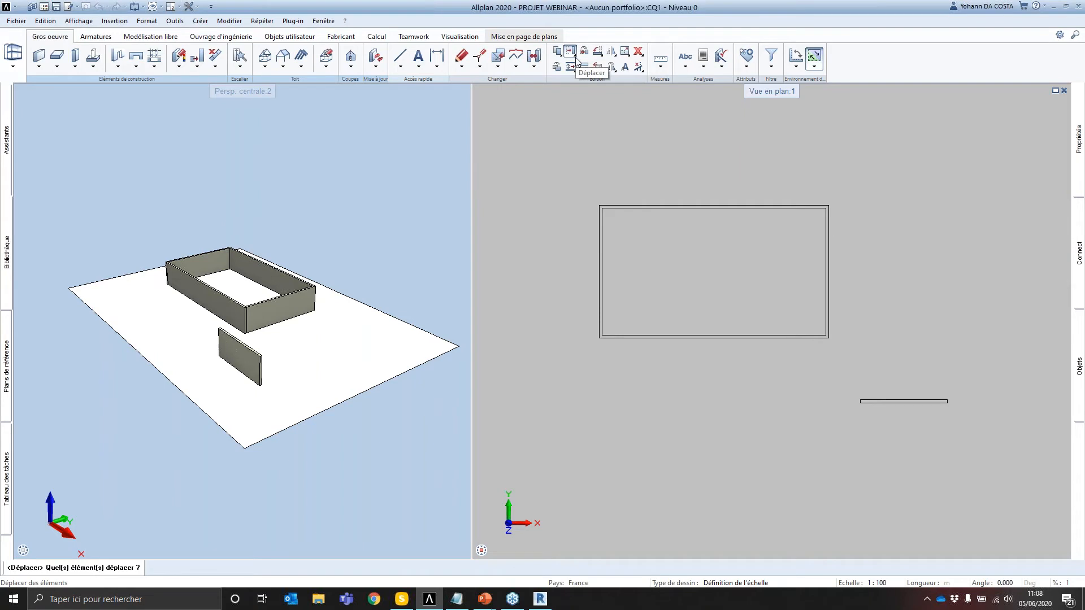
click(659, 66)
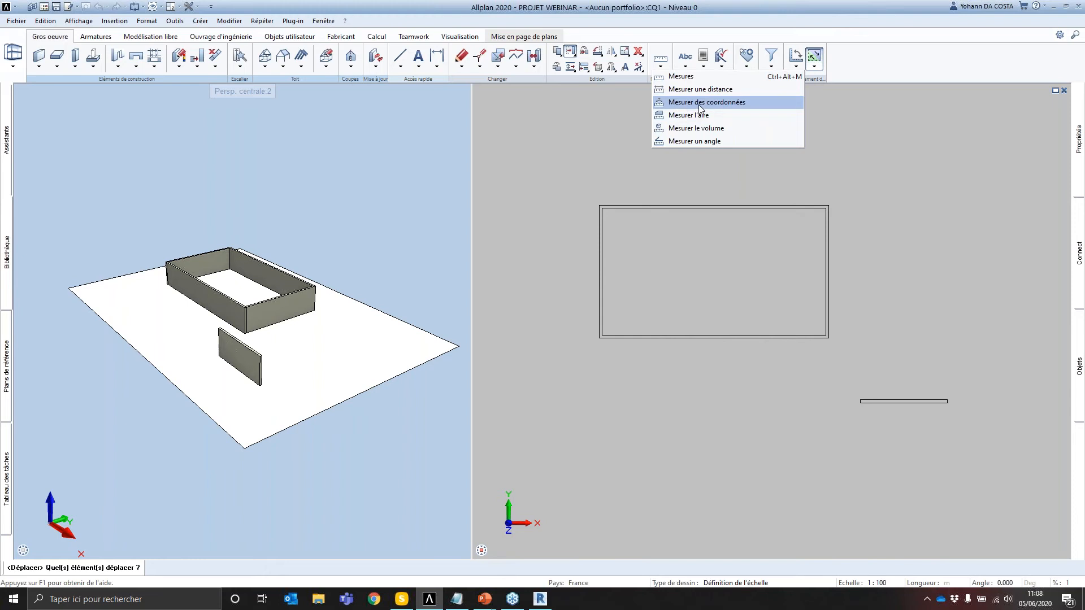
click(700, 104)
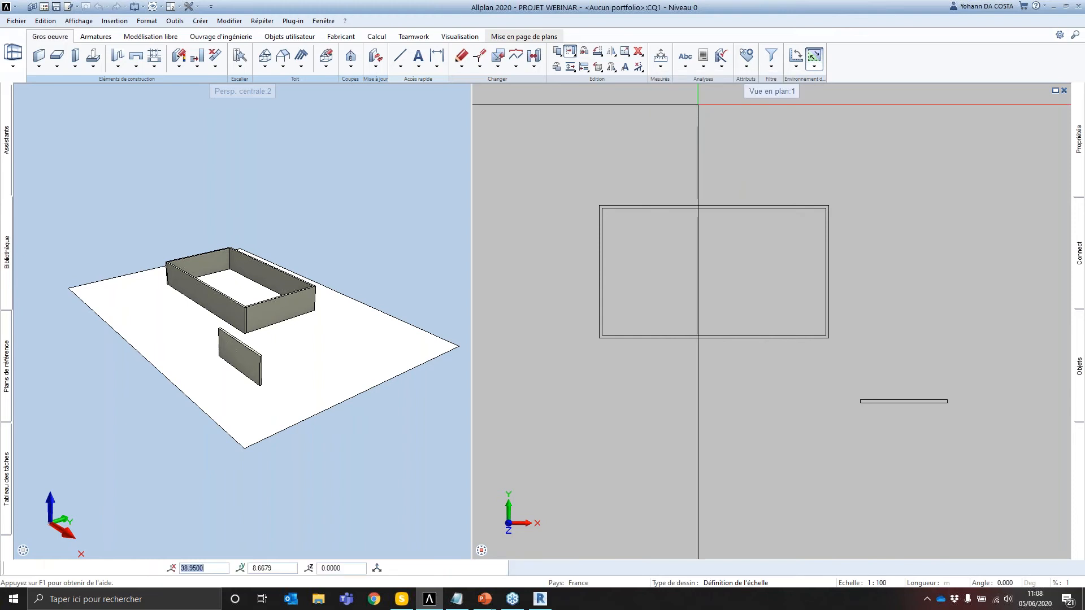
click(599, 205)
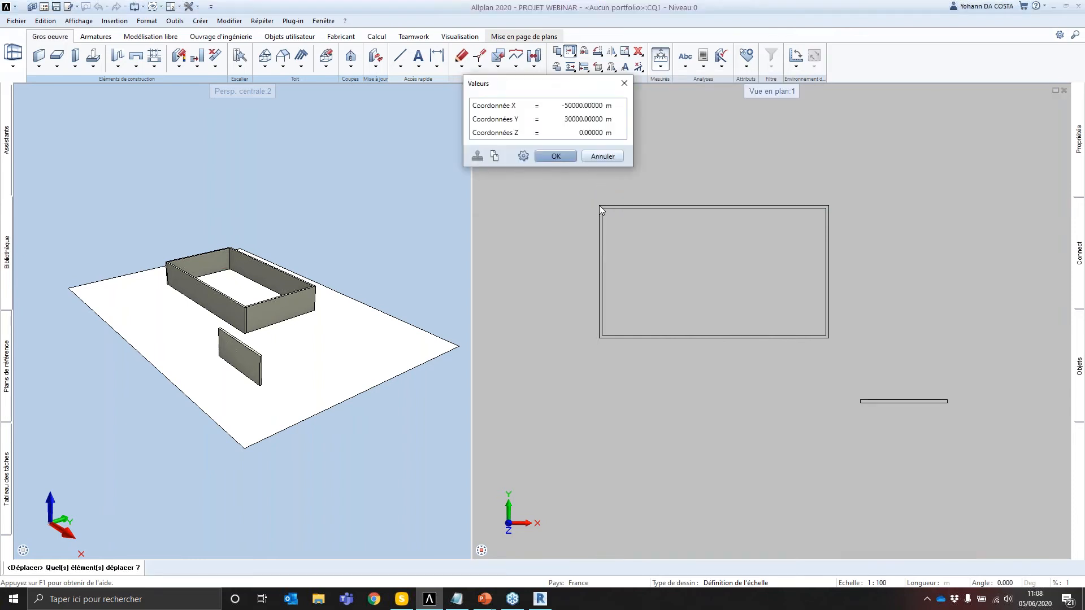
click(494, 156)
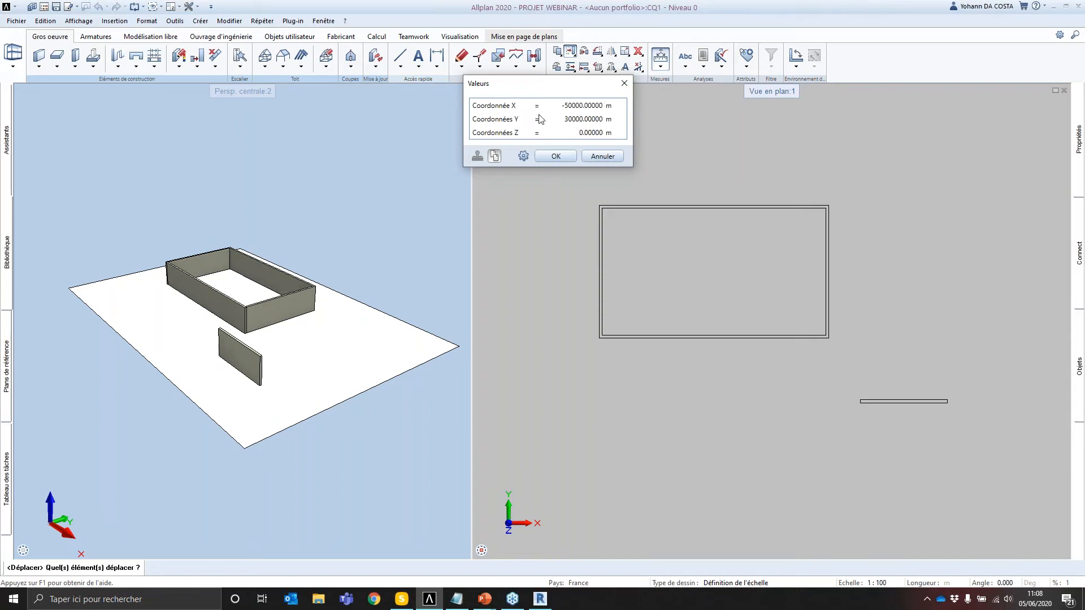
click(624, 90)
click(571, 54)
scroll(598, 192, up, 3)
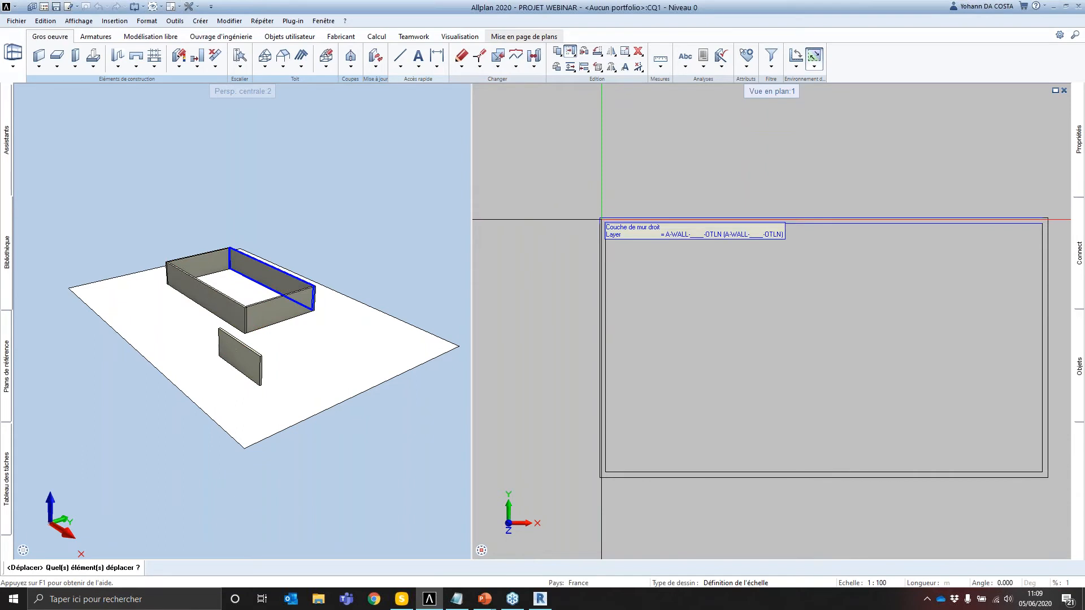
click(600, 219)
key(Escape)
Step: Move all the walls from the rectangle's upper-left outer corner to global X 0 and Y 0, and switch to a full perspective view
scroll(588, 178, down, 3)
drag(558, 155, 951, 411)
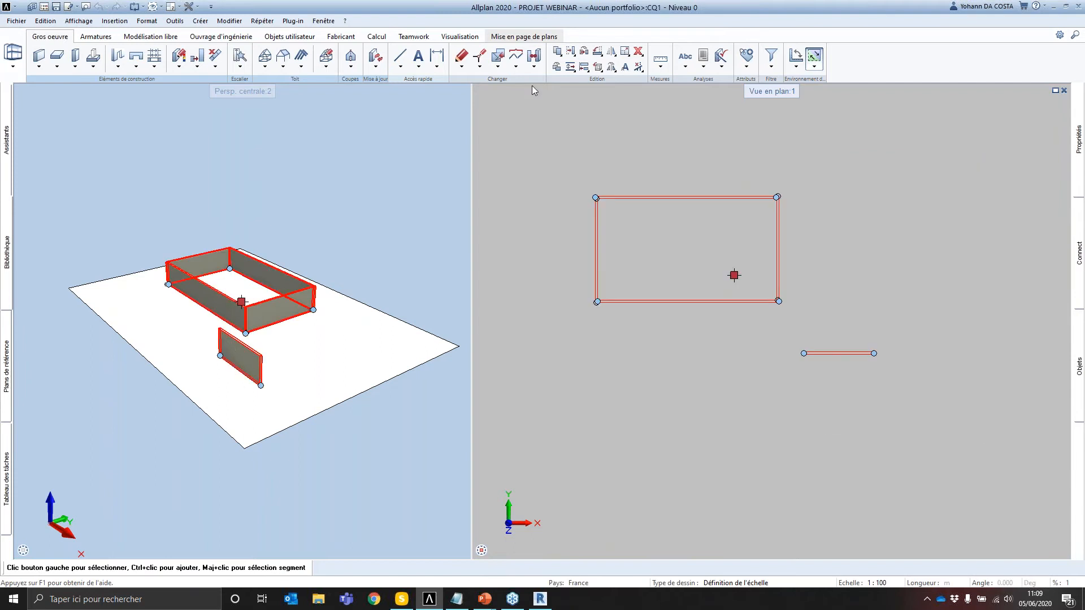
click(570, 52)
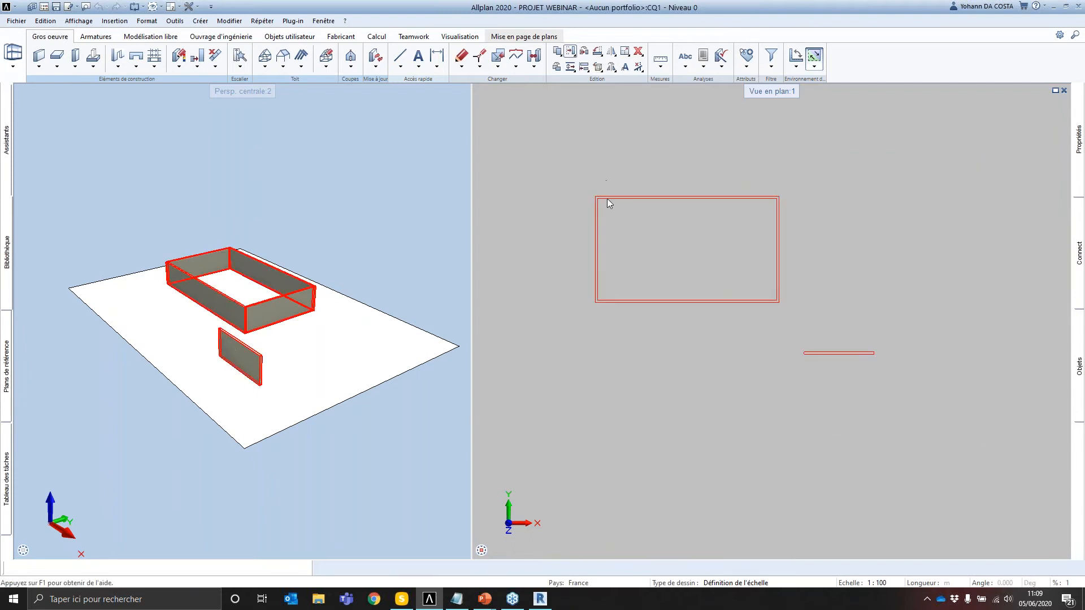
scroll(588, 191, up, 5)
scroll(588, 191, up, 2)
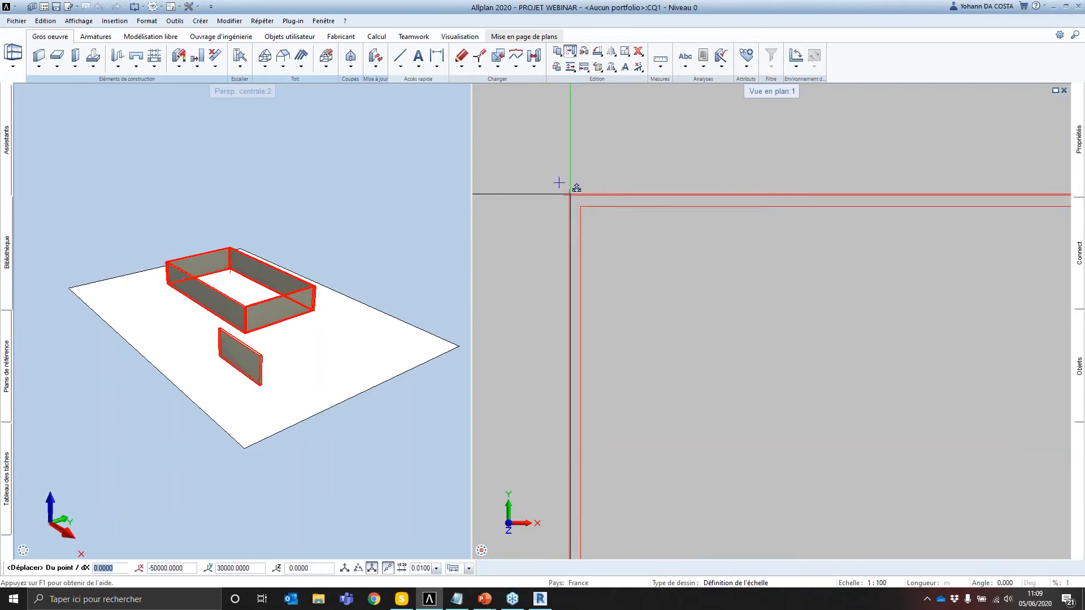
click(575, 189)
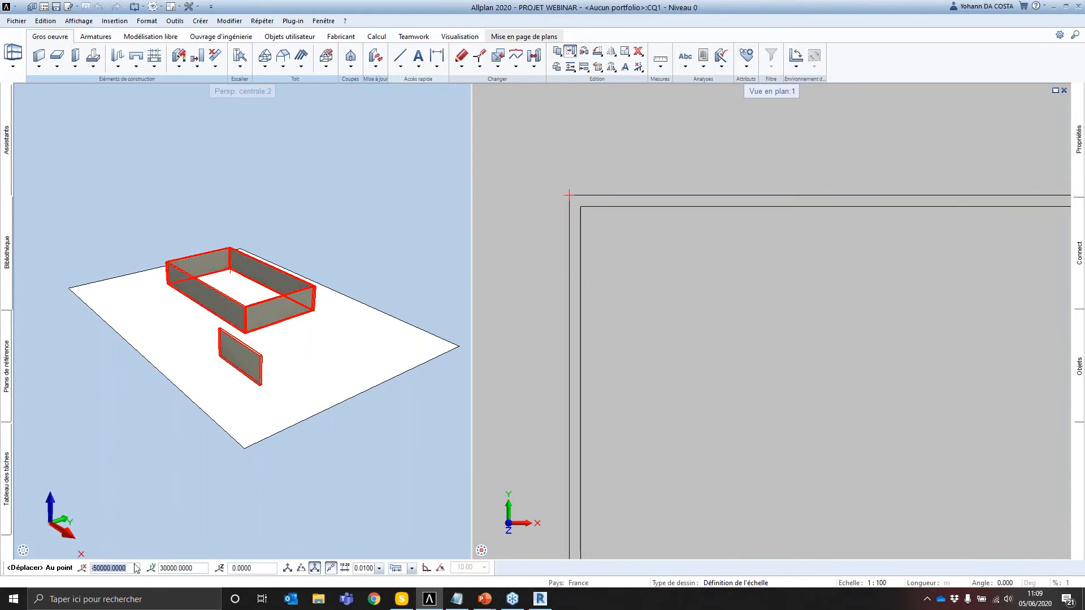
drag(131, 569, 87, 571)
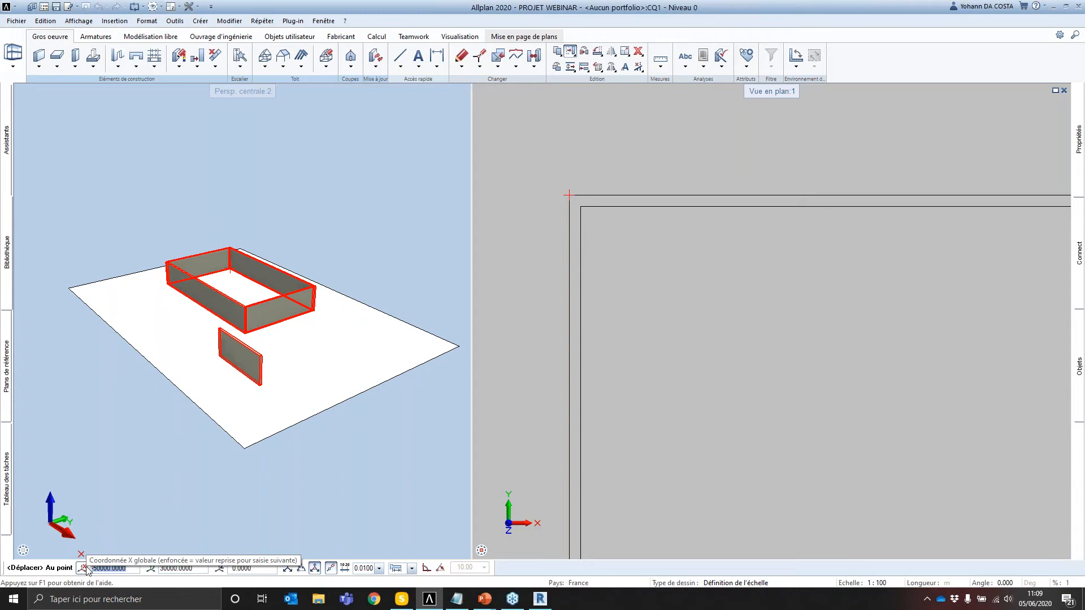
text(0)
key(Tab)
drag(194, 569, 159, 568)
text(0)
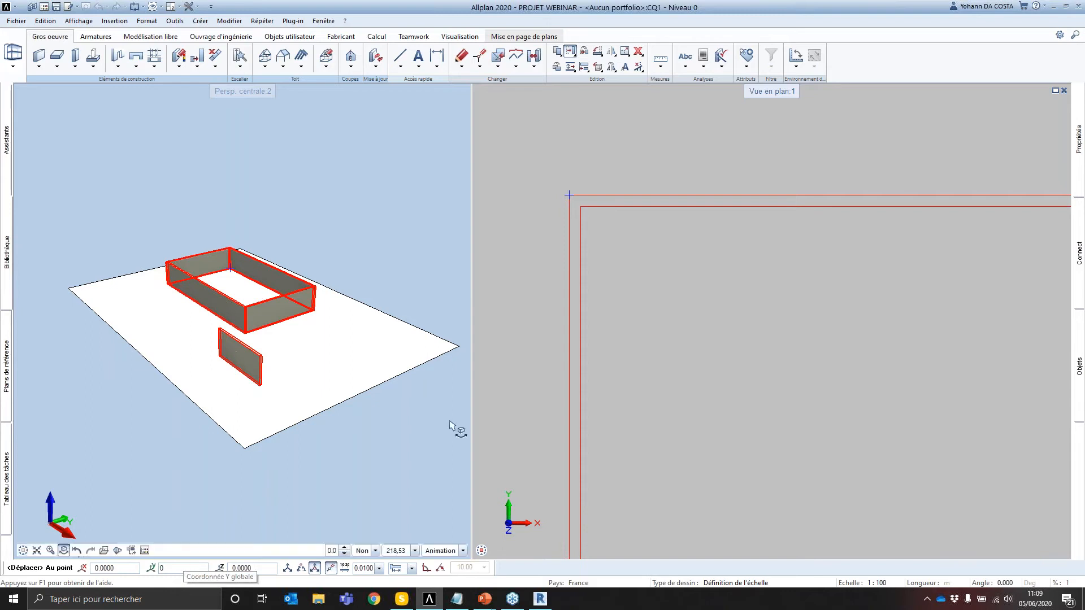
key(Return)
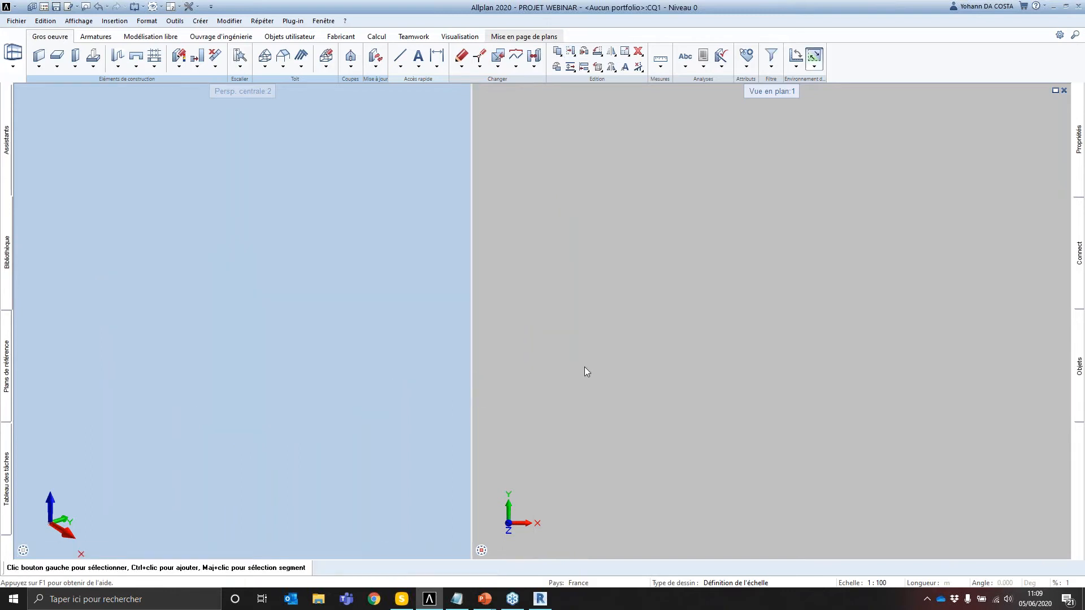
key(F4)
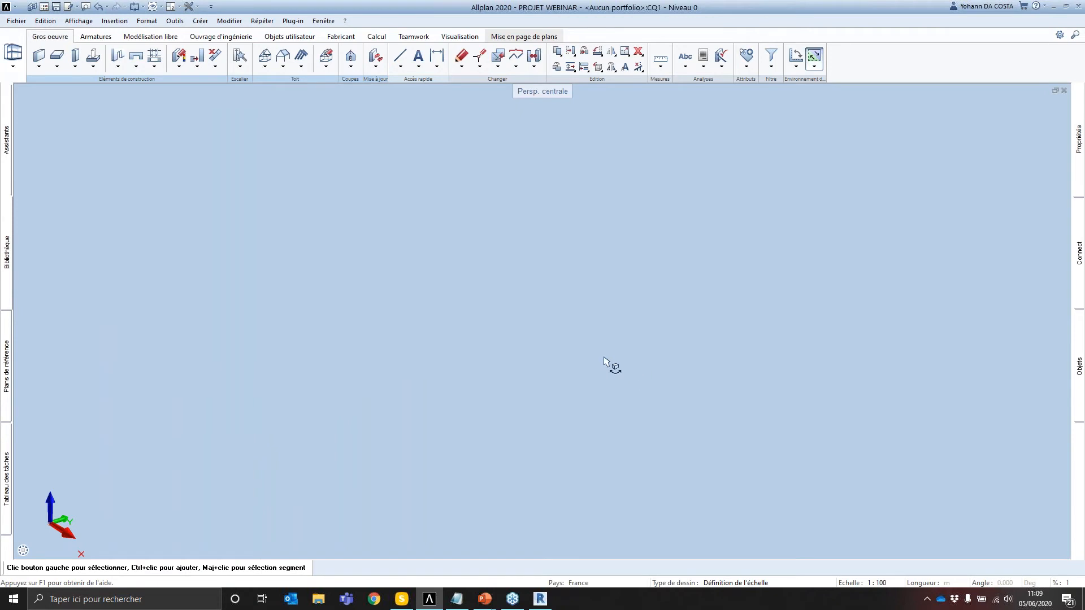
Step: Arrange the views as 2 + 1 animation window and measure the coordinates of the wall rectangle's upper-left outer corner in plan
click(172, 8)
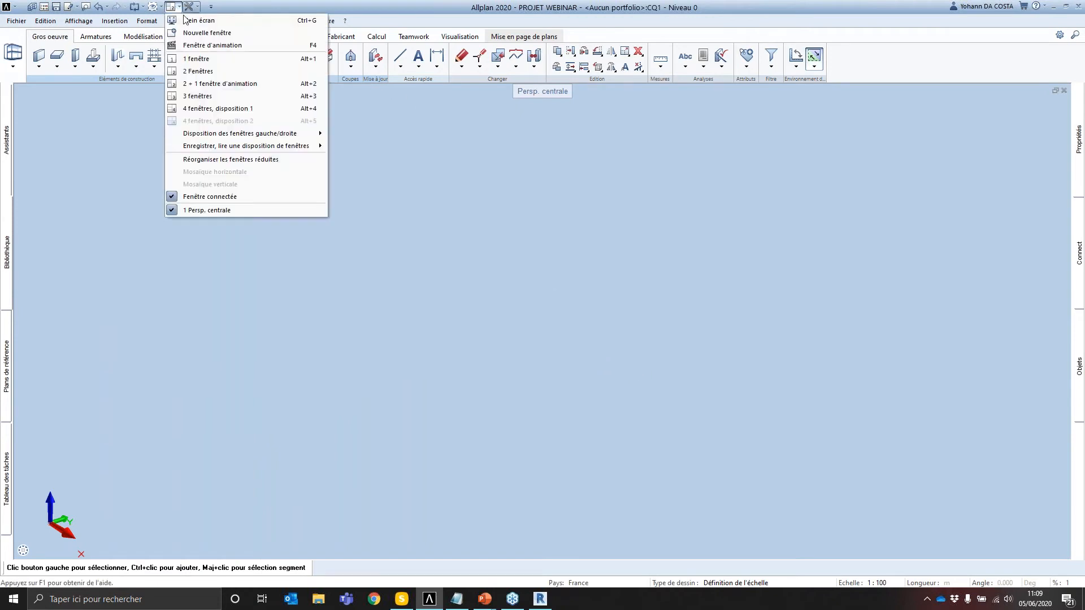
click(220, 83)
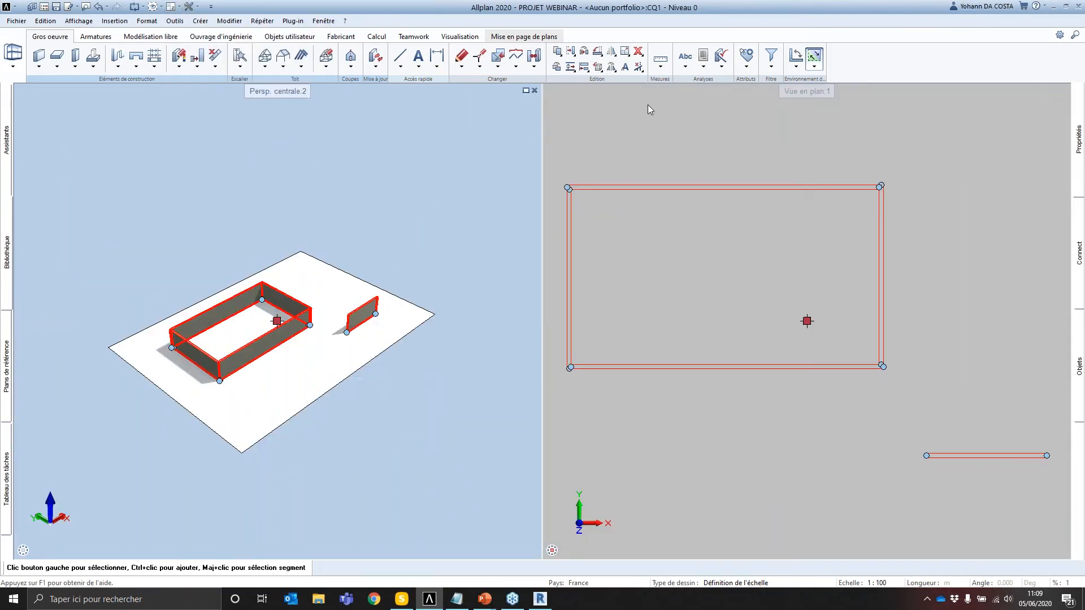
click(660, 62)
click(682, 104)
scroll(570, 186, up, 1)
scroll(570, 184, up, 1)
click(570, 185)
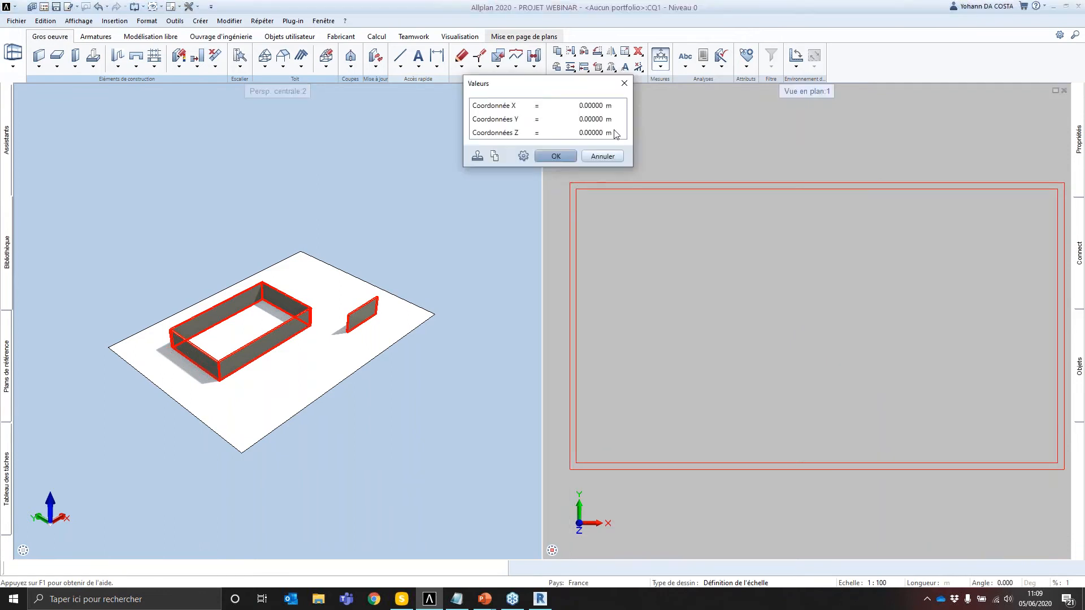
click(625, 84)
scroll(781, 292, down, 3)
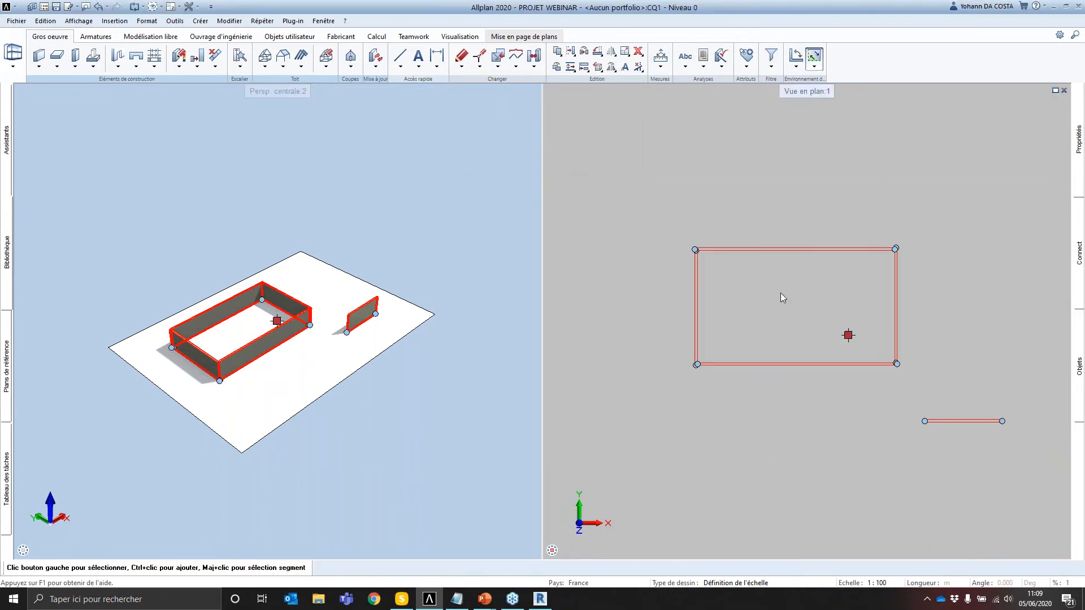
Step: In the PROJET WEBINAR project settings, set the coordinate offset to X -50000 and Y 30000
click(16, 21)
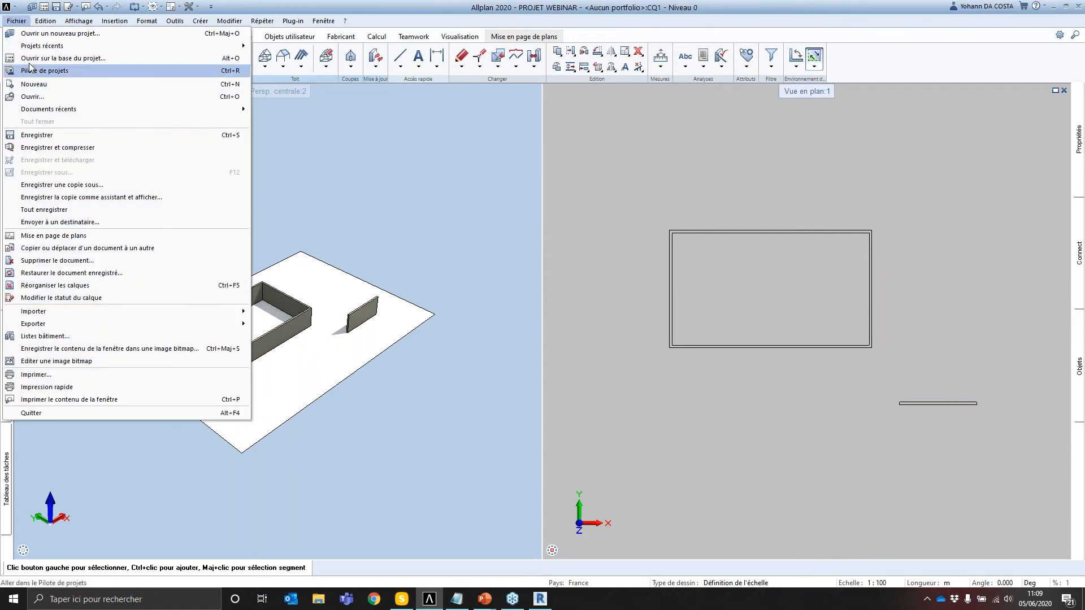
click(56, 33)
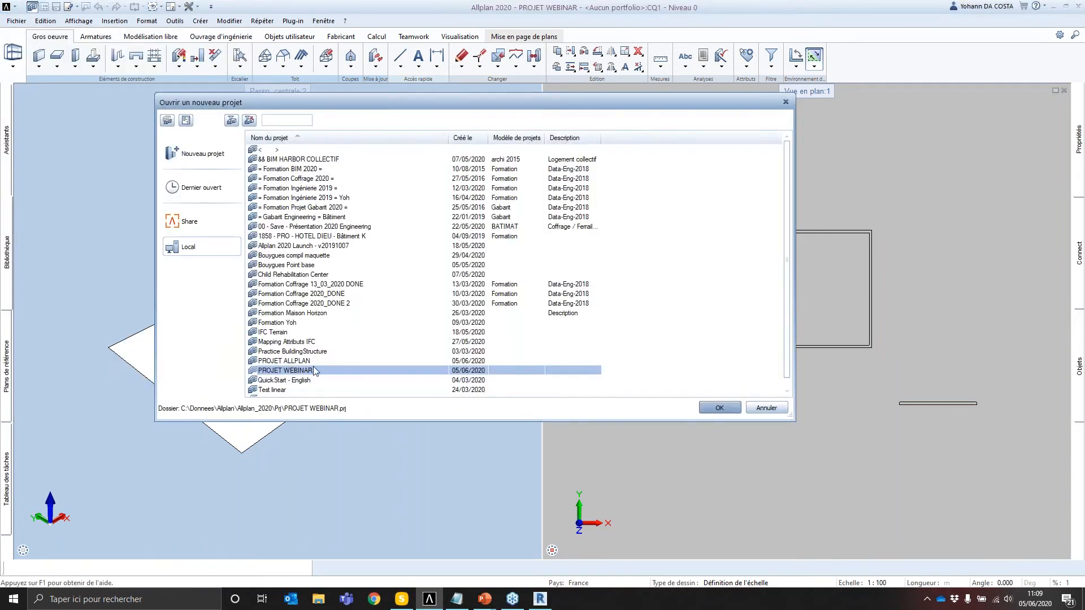
right_click(314, 370)
click(350, 507)
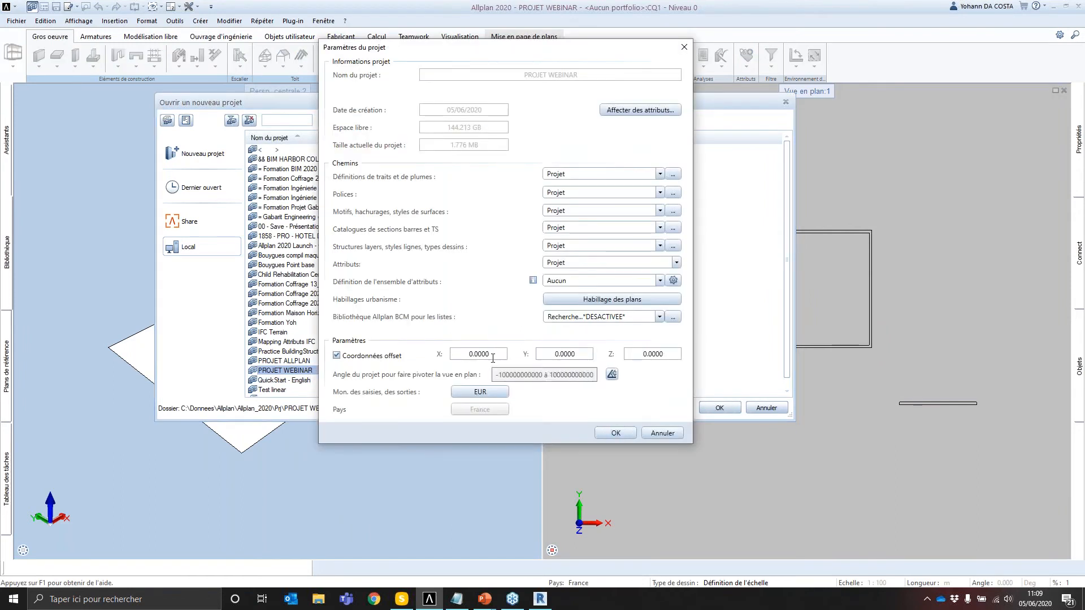
click(455, 359)
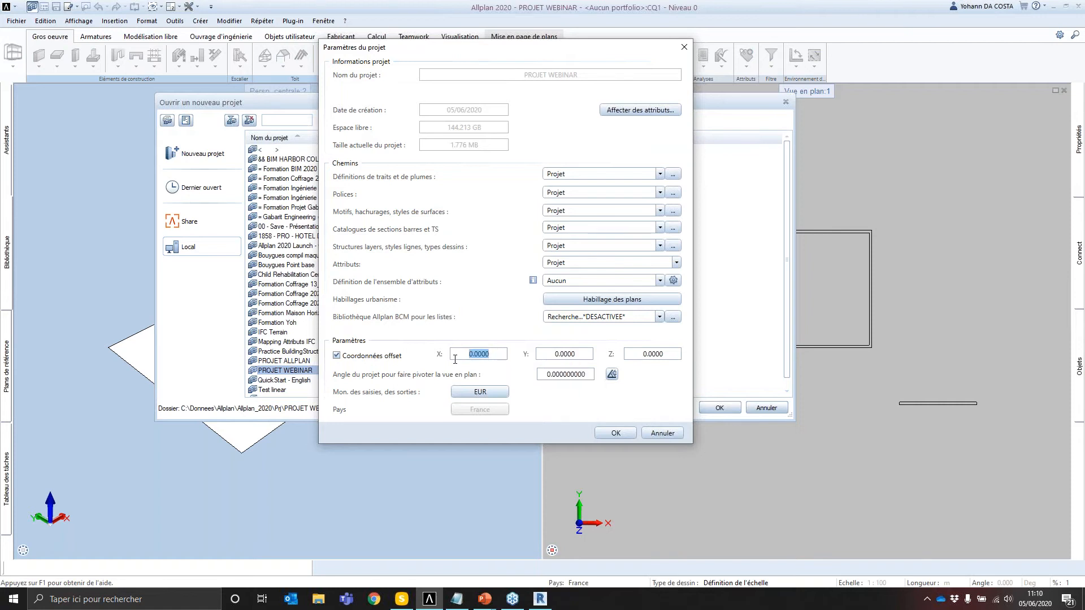
text(6)
text(-)
text(50)
drag(576, 354, 542, 357)
text(3)
click(616, 433)
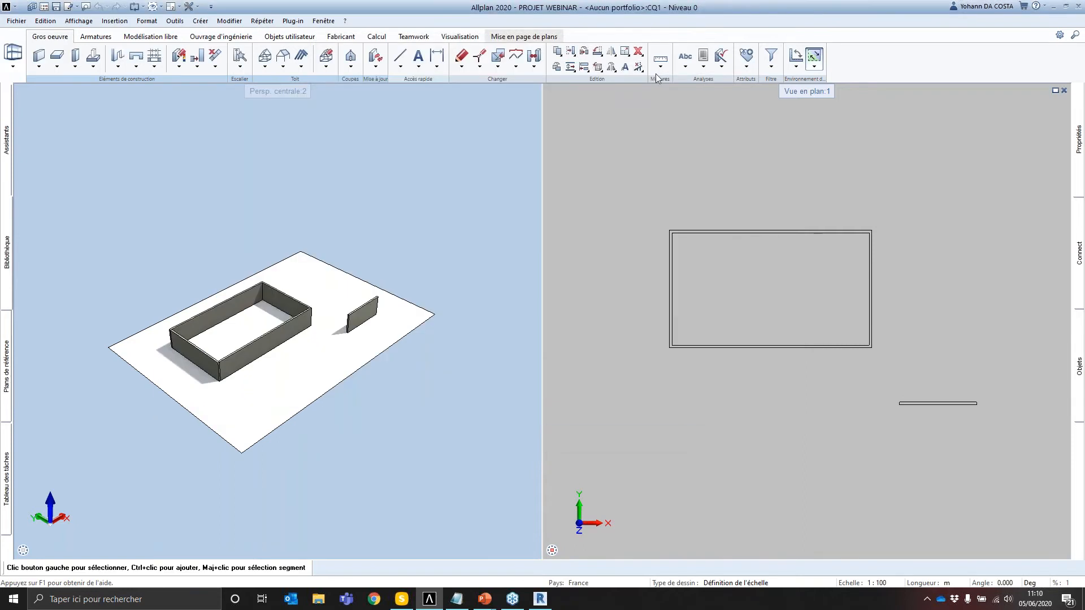
Step: Measure the rectangle's upper-left outer corner in the plan view with the project offset applied
click(660, 63)
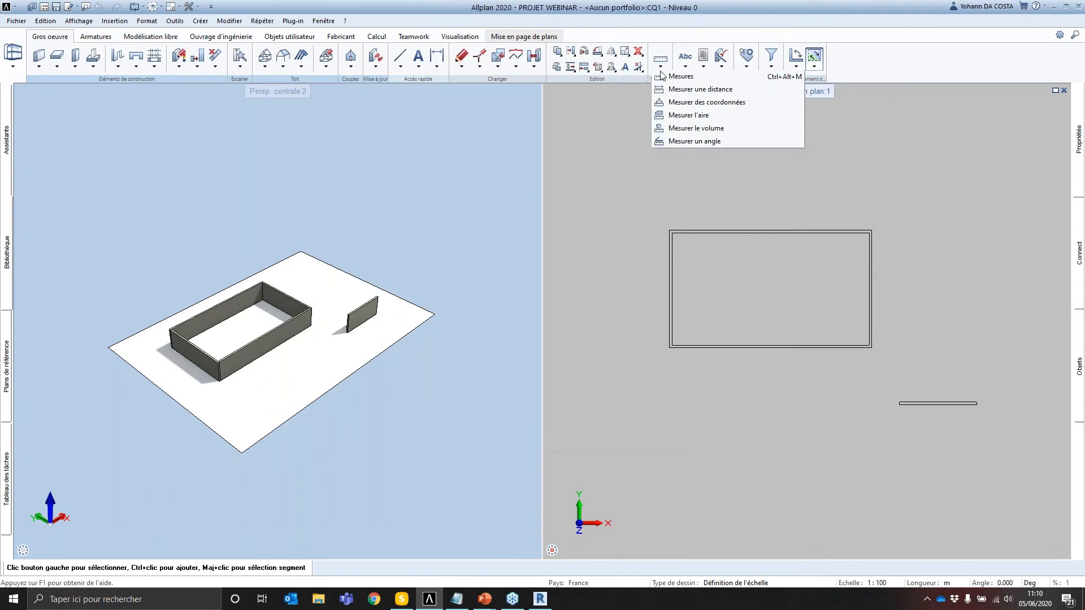
click(681, 104)
scroll(672, 215, up, 3)
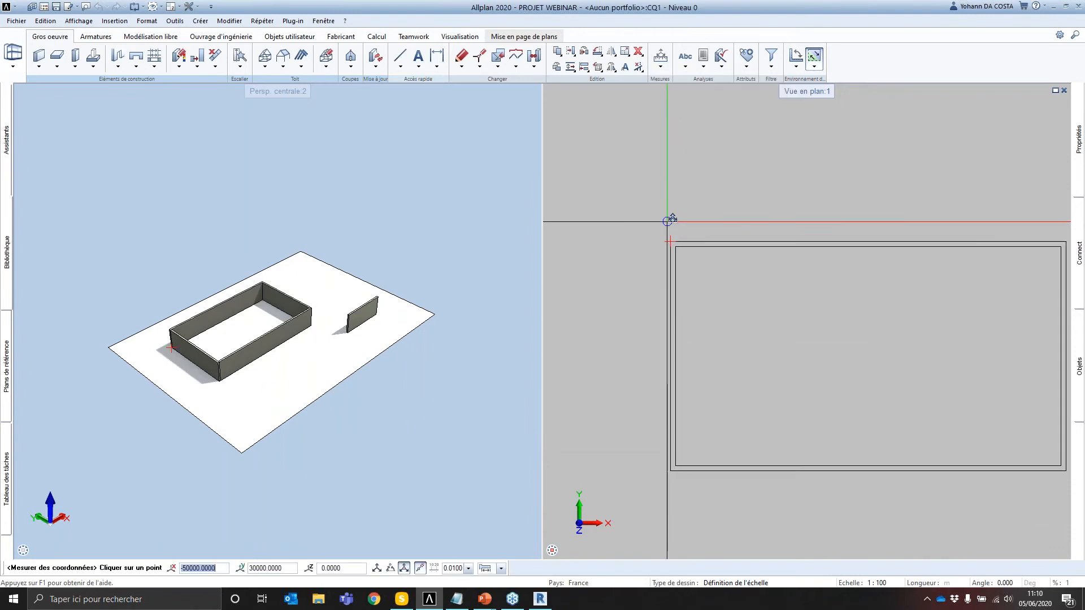
click(669, 242)
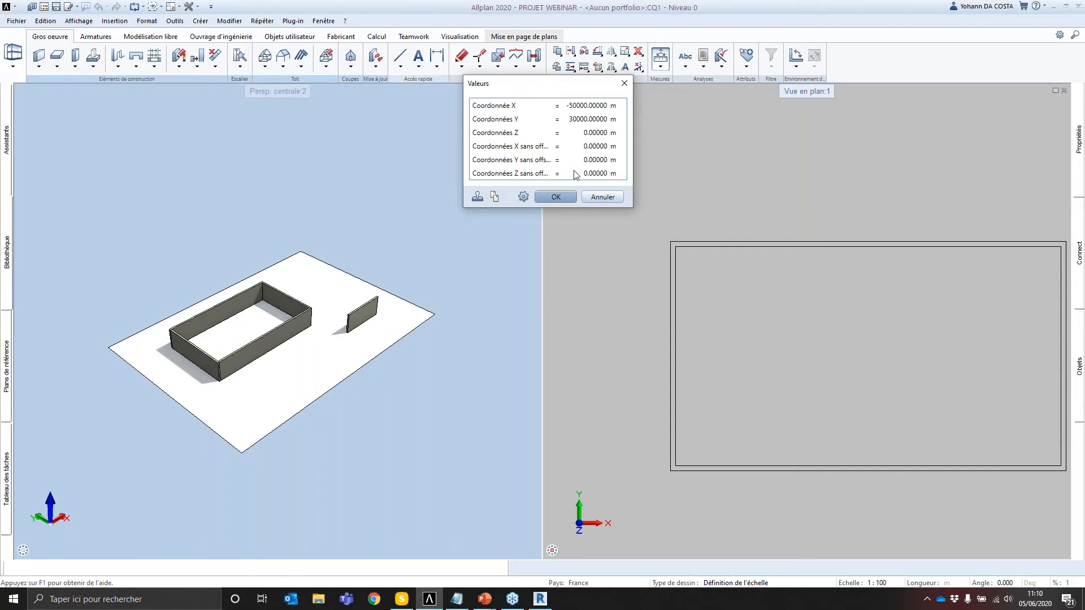
click(556, 197)
scroll(758, 315, down, 3)
scroll(745, 269, up, 2)
scroll(772, 290, down, 1)
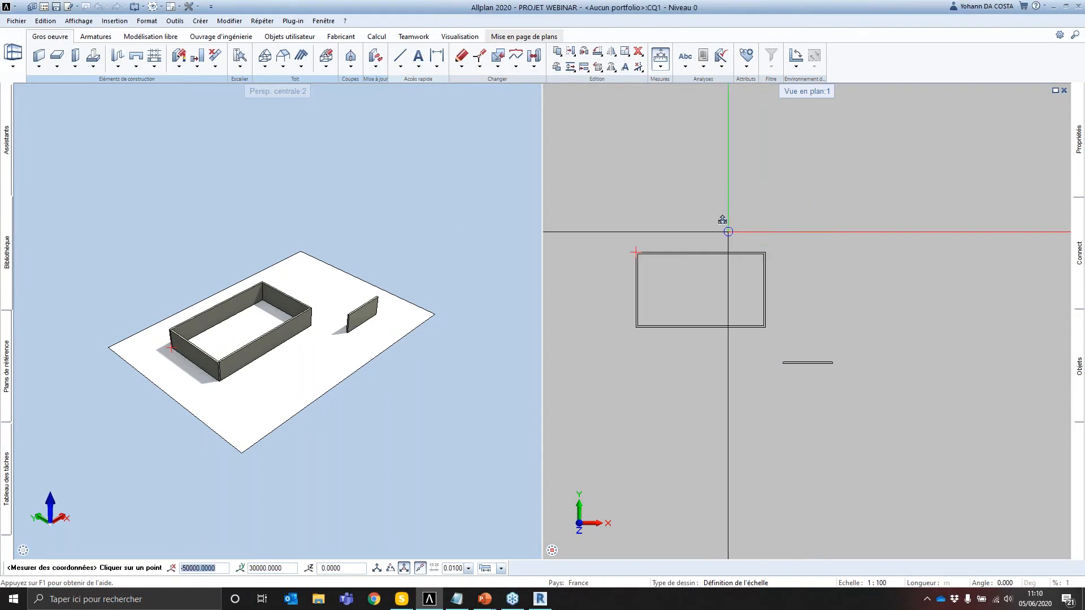
key(Escape)
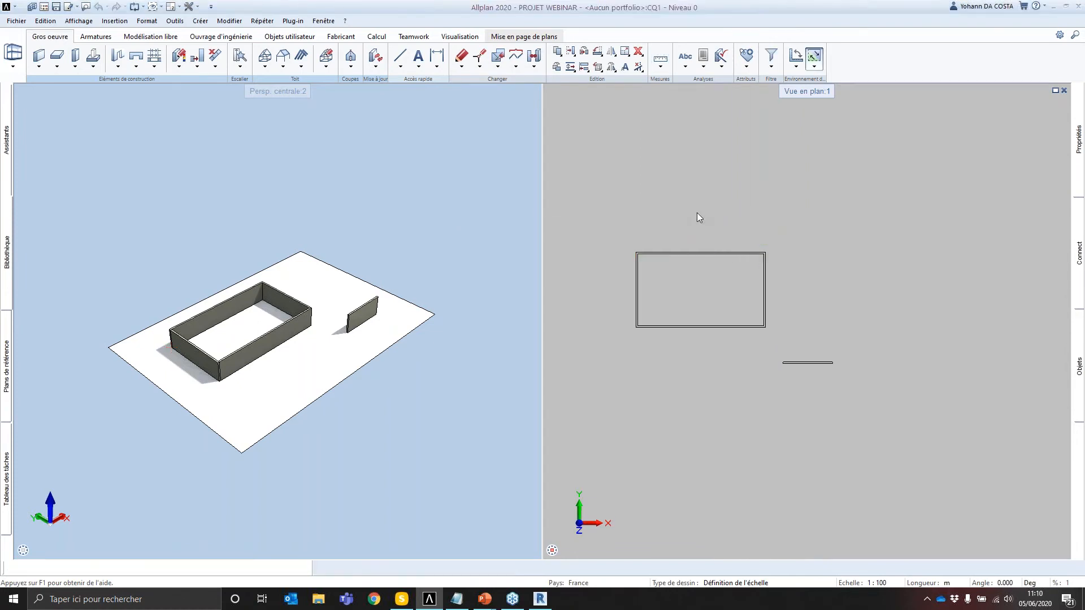
Step: Open the project's building structure and insert a Propriété structure level under PROJET WEBINAR
key(F2)
drag(552, 70, 563, 89)
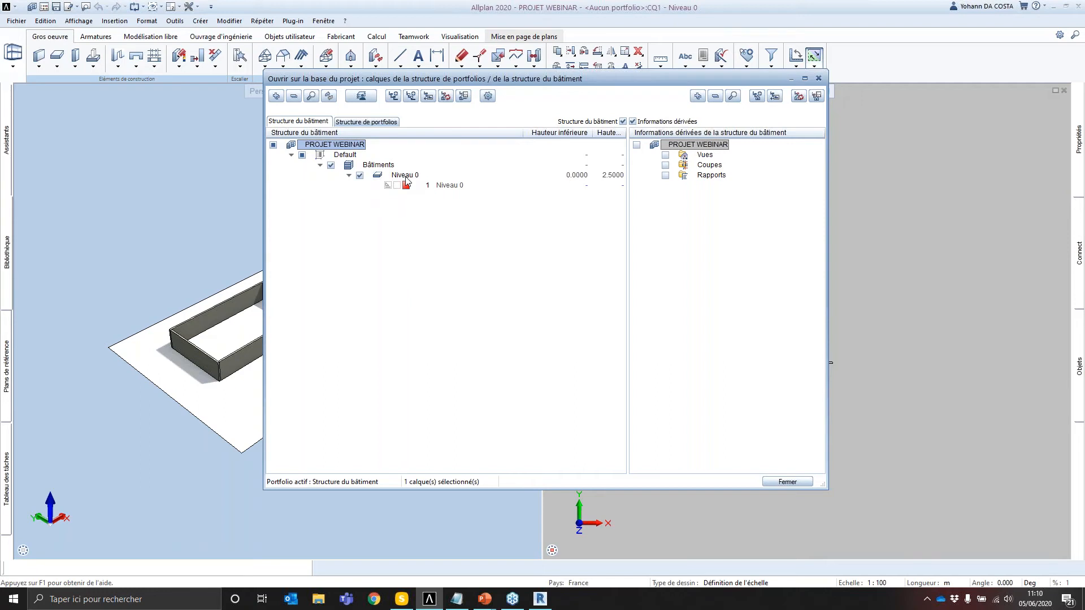
right_click(334, 148)
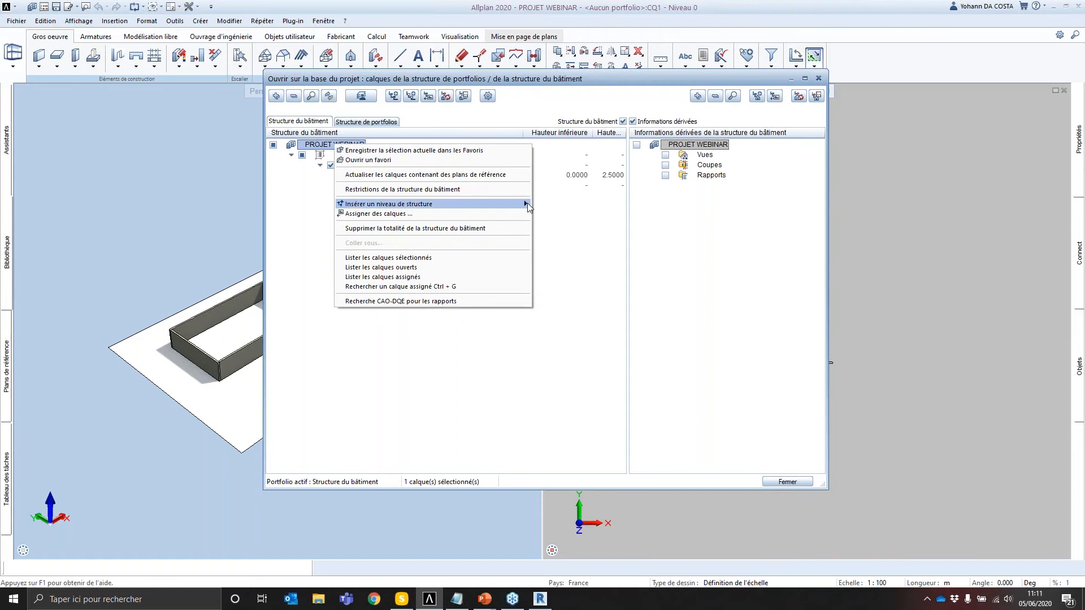
mouse_move(520, 205)
click(557, 207)
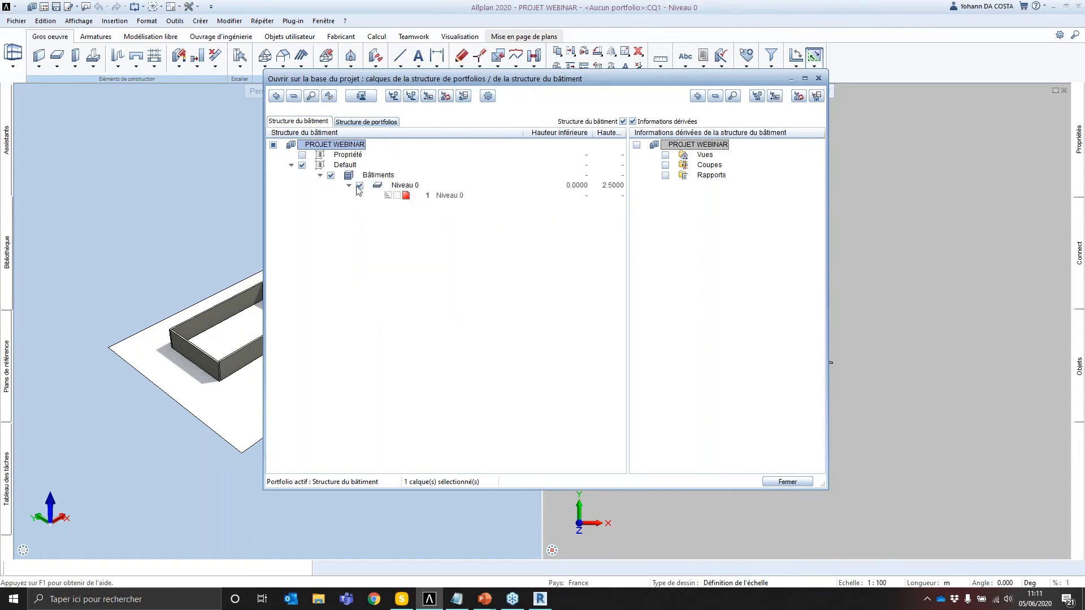
click(354, 164)
click(353, 158)
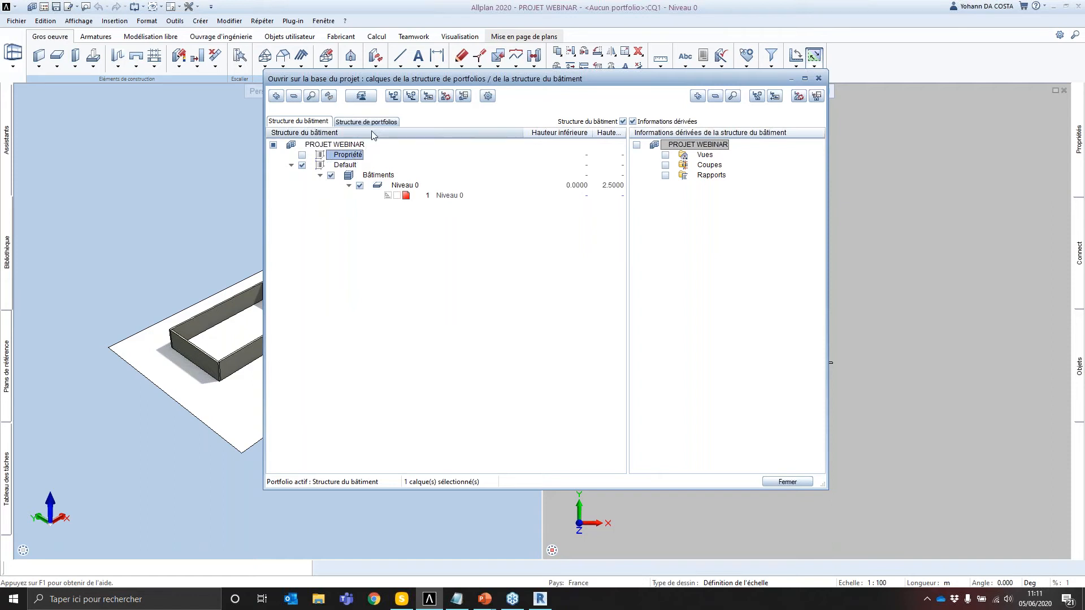
Step: Create a reference plane model named BAT B ALLPLAN with Rez-de-chaussée as first storey and the building structure creation option enabled
click(361, 96)
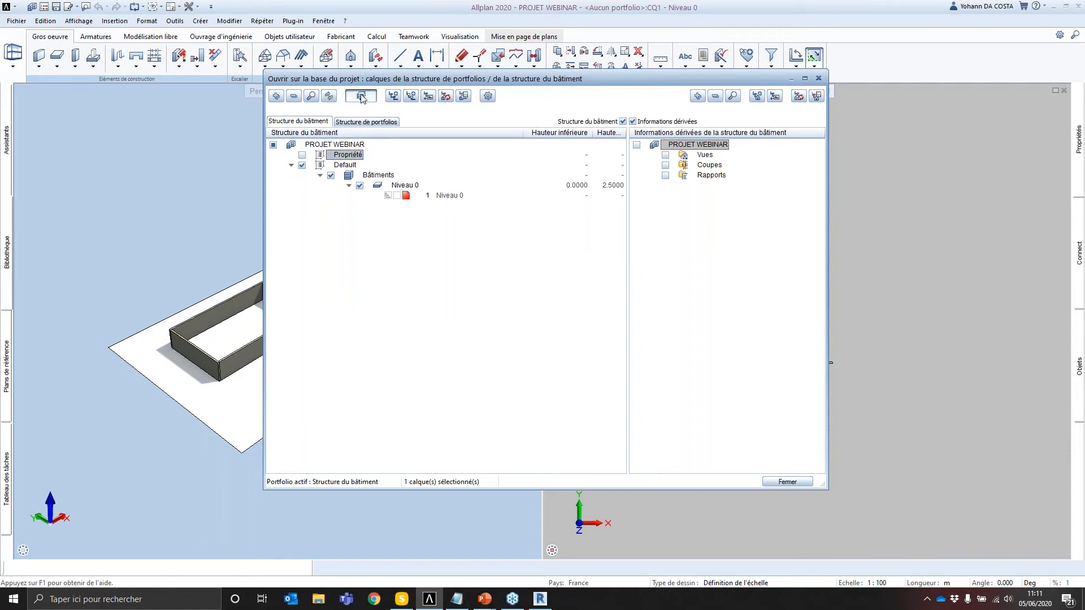
click(512, 61)
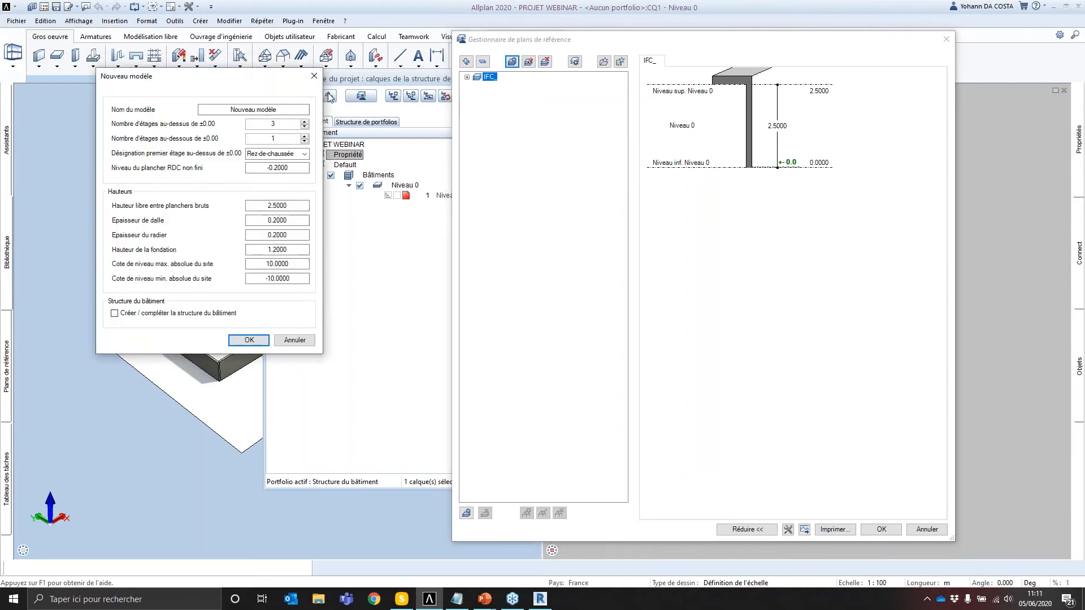
text(BAT B ALLPLAN)
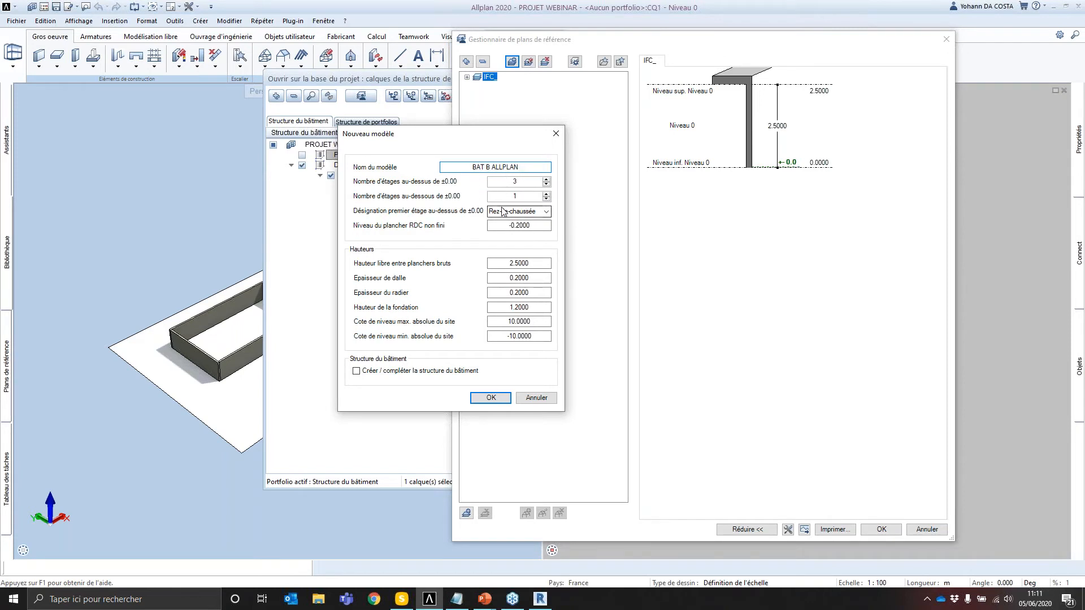
click(545, 212)
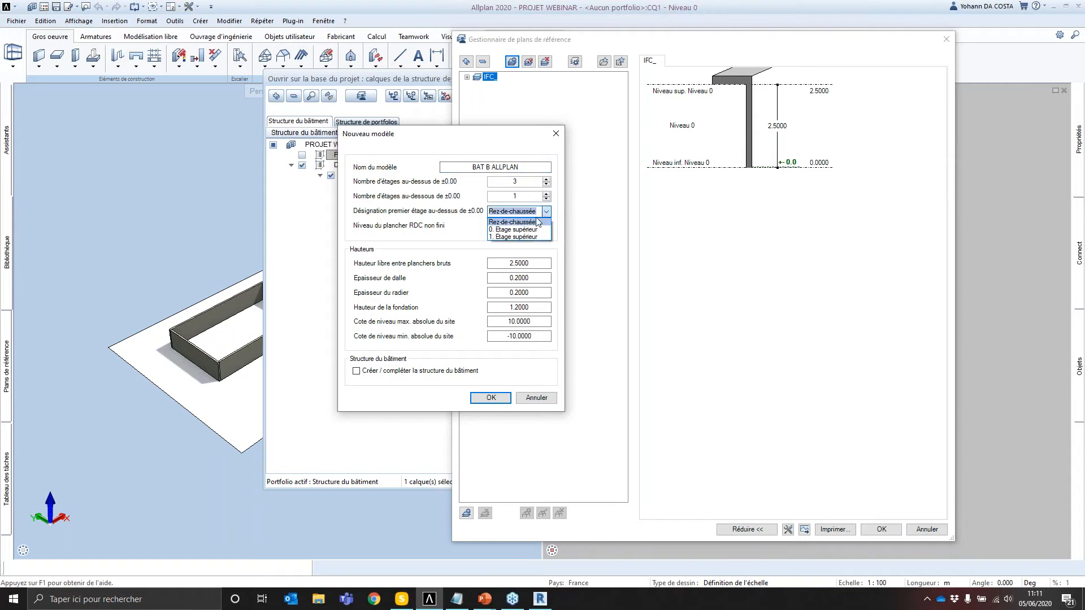
click(438, 246)
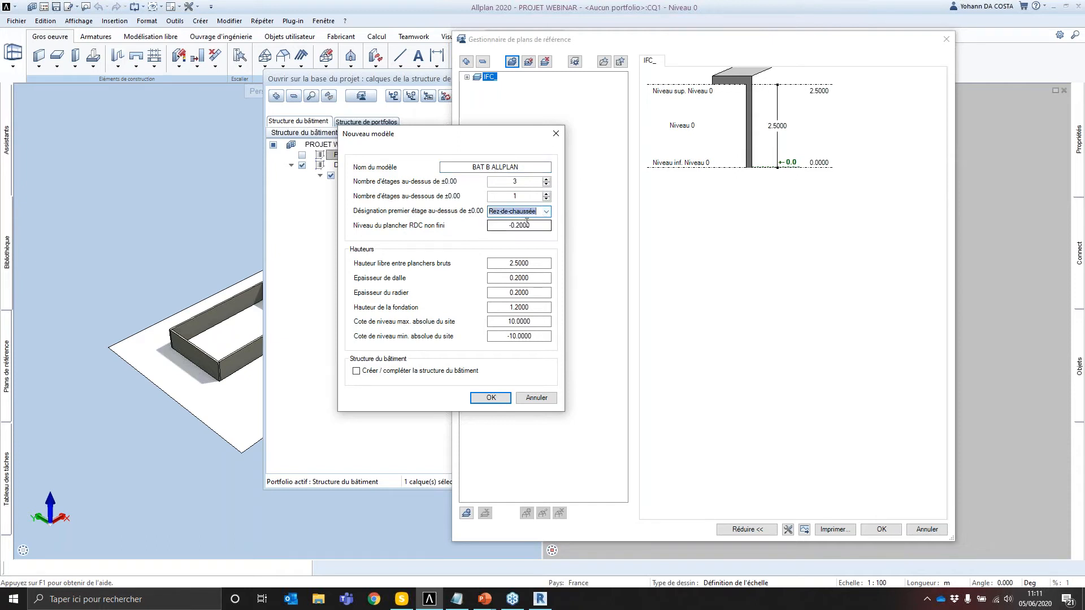
click(509, 264)
double_click(509, 264)
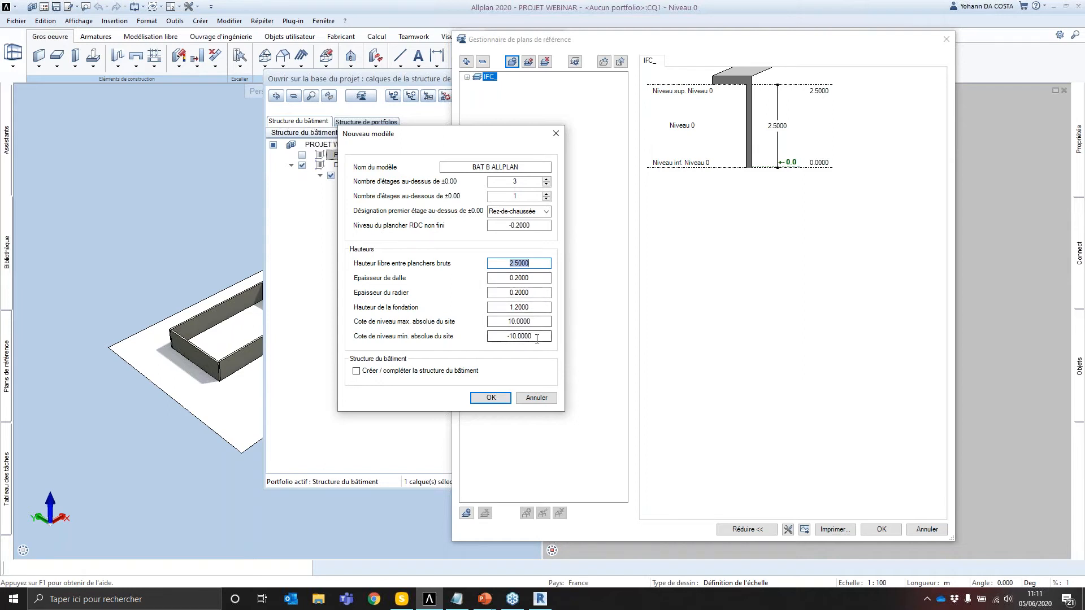
click(358, 370)
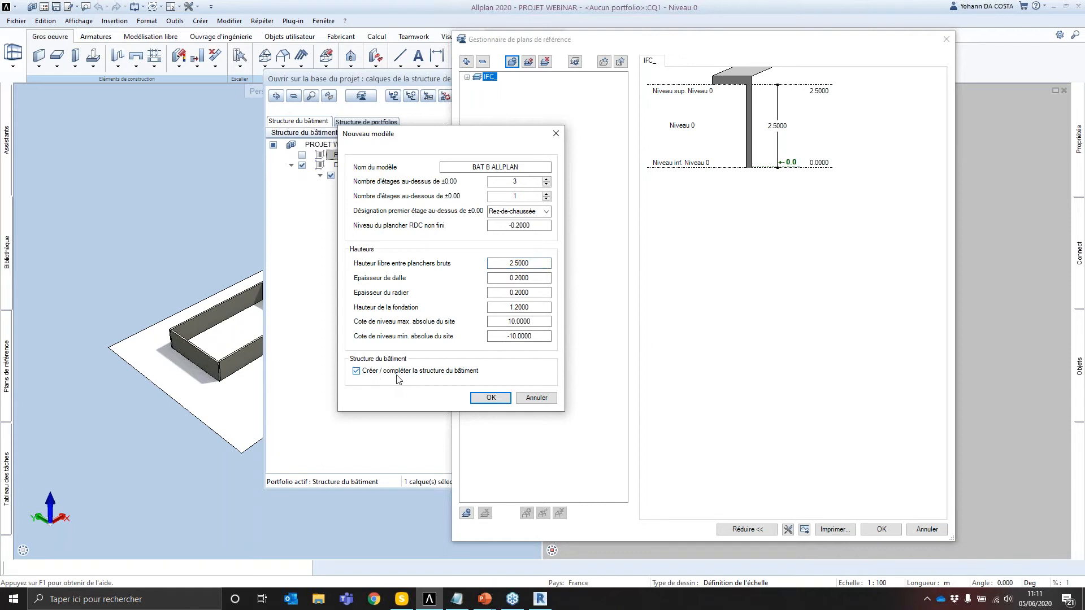
click(484, 398)
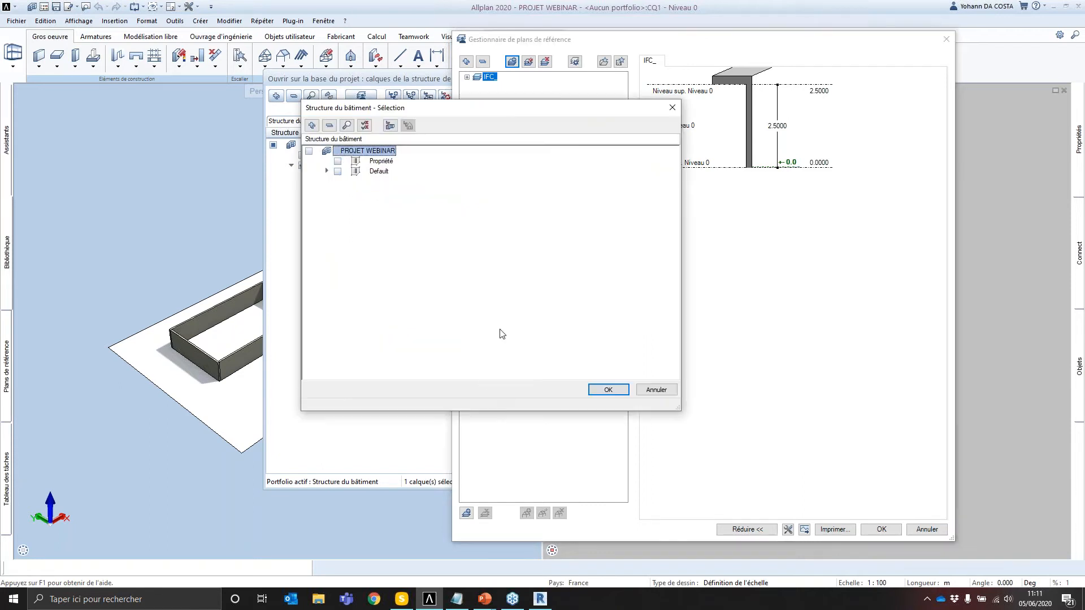
Step: Choose the Propriété level as the destination of the new structure and set the drawing file increment to 2
click(337, 161)
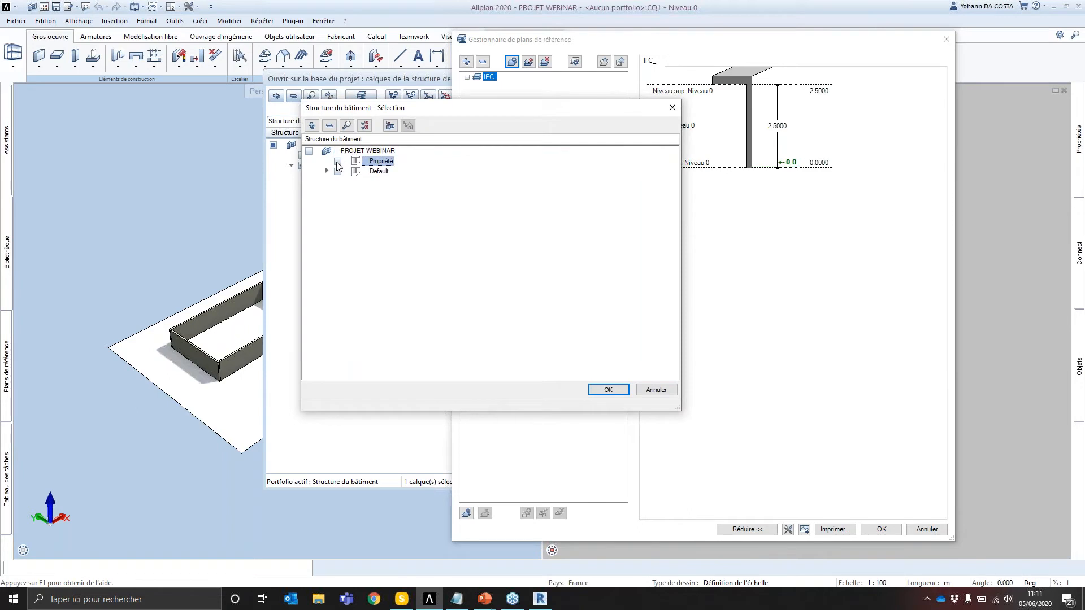
click(608, 390)
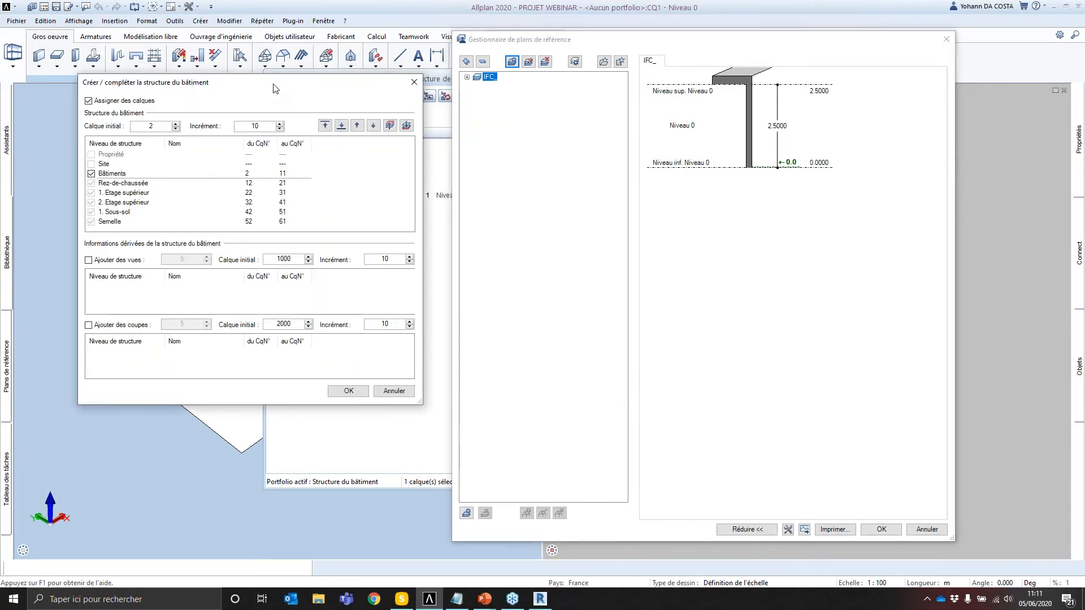
drag(477, 191, 537, 204)
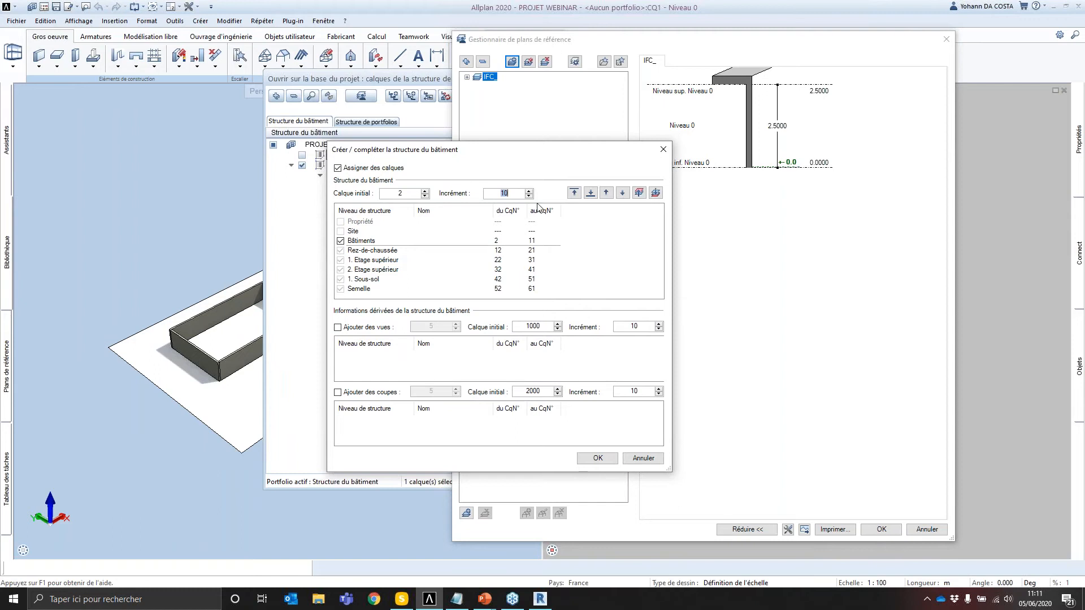
text(2)
click(497, 228)
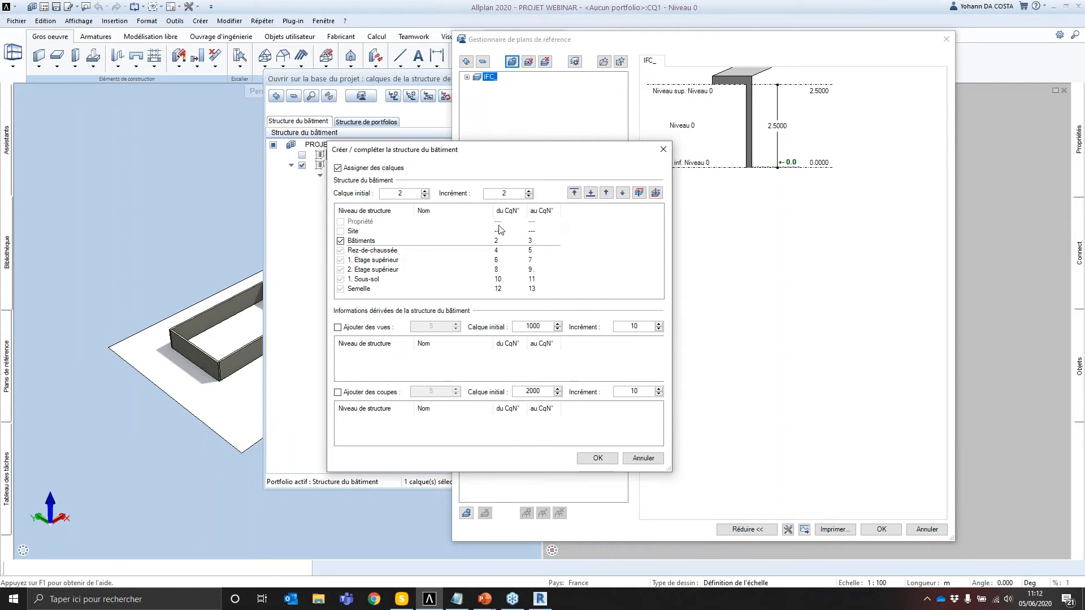
Step: Name the ground floor RDC, the upper floors R+1 and R+2 and the basement SS, and create the building structure
click(396, 253)
click(428, 253)
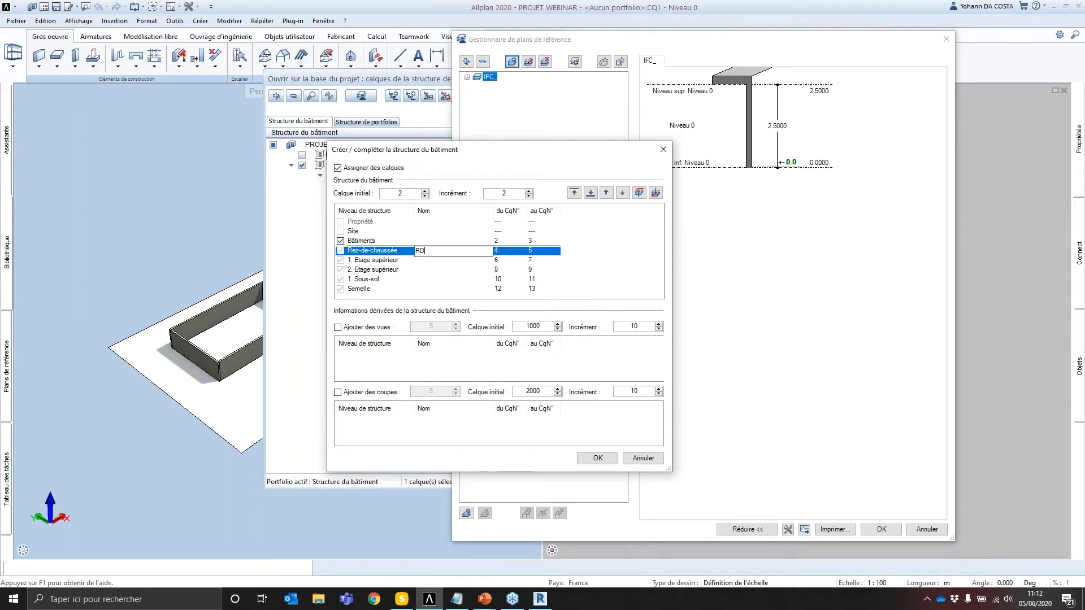
text(RDC)
click(437, 262)
click(438, 262)
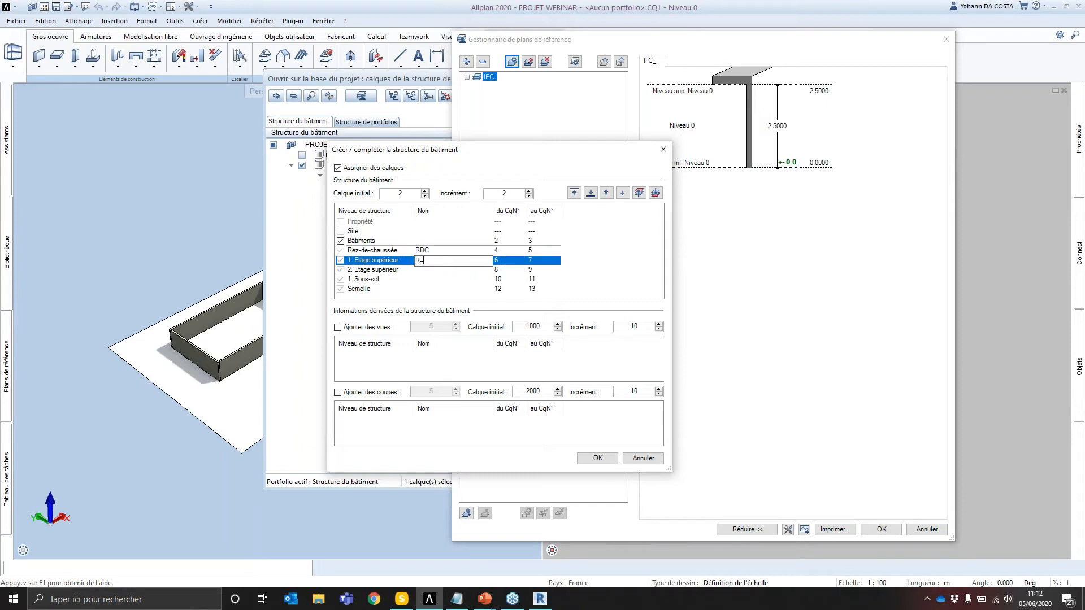
click(432, 270)
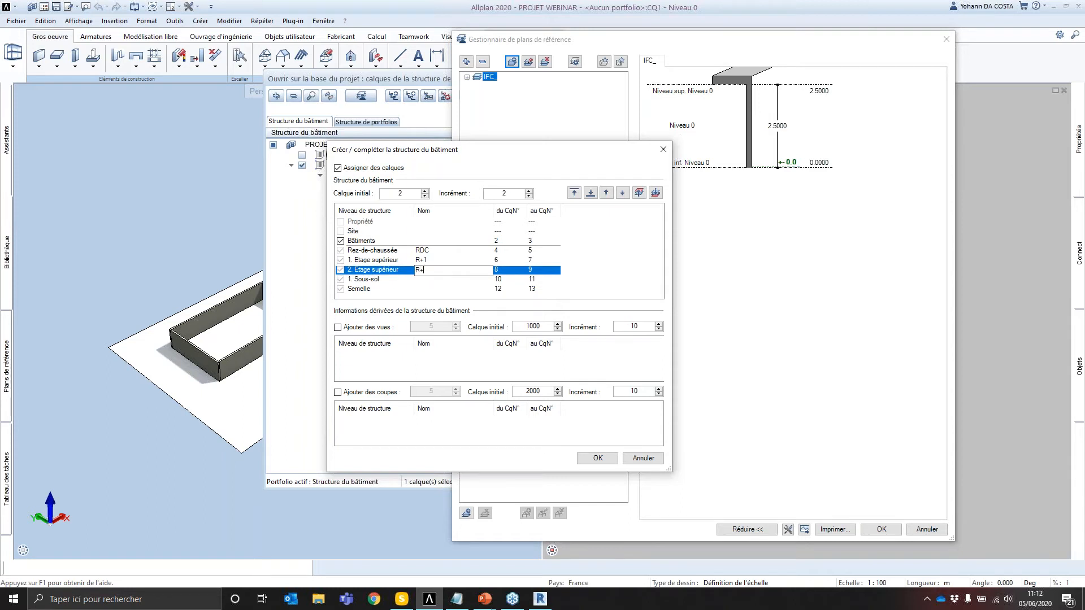
click(433, 279)
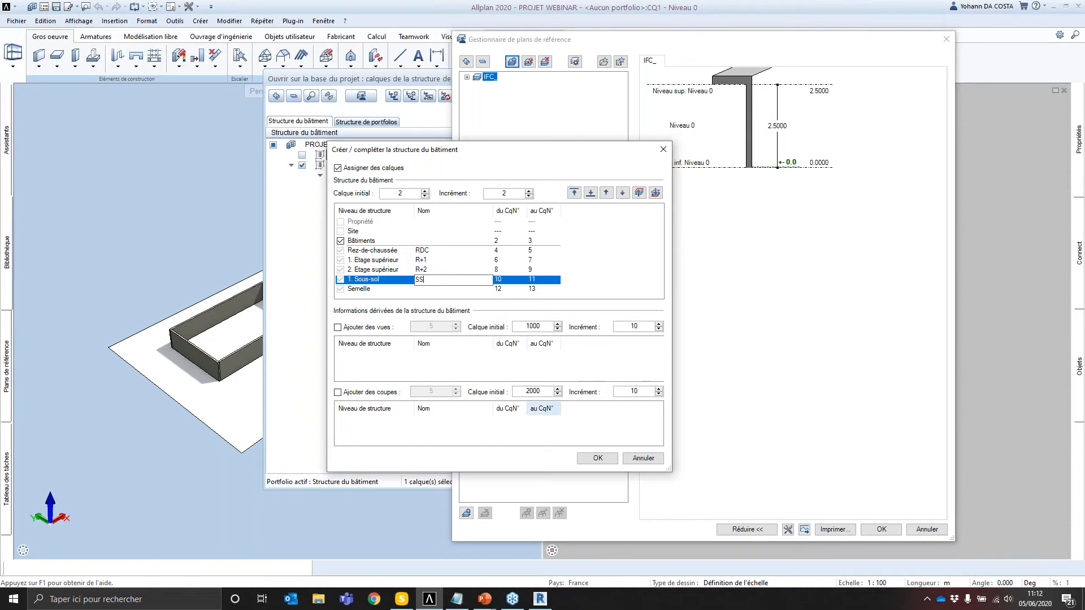
click(598, 458)
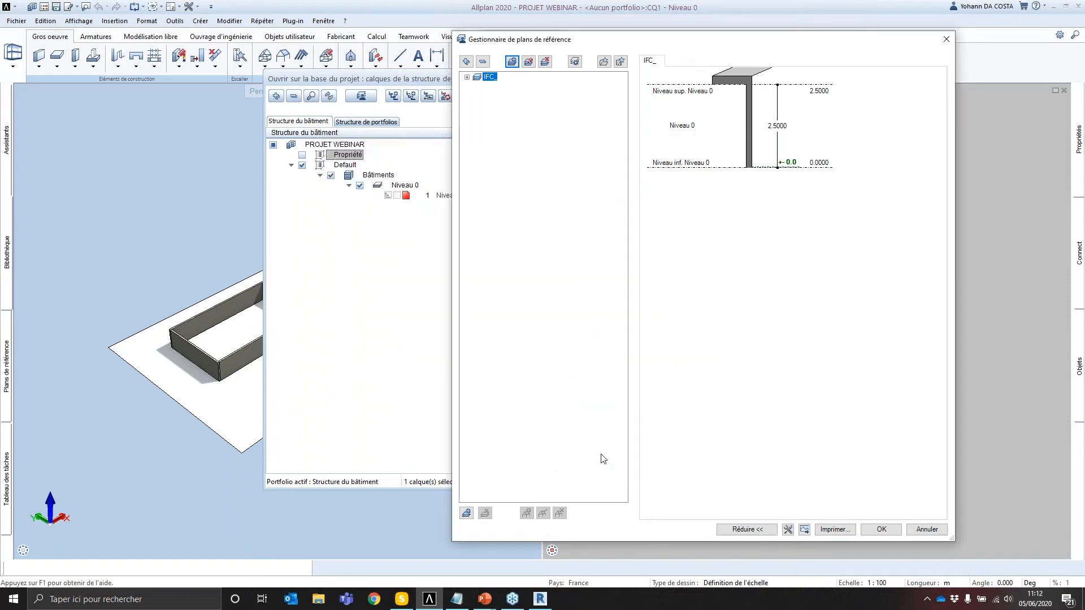
Step: Set the R+1 storey height to 3 m in BAT B ALLPLAN, moving planes above upward and keeping those below, and apply the reference planes
scroll(757, 172, down, 2)
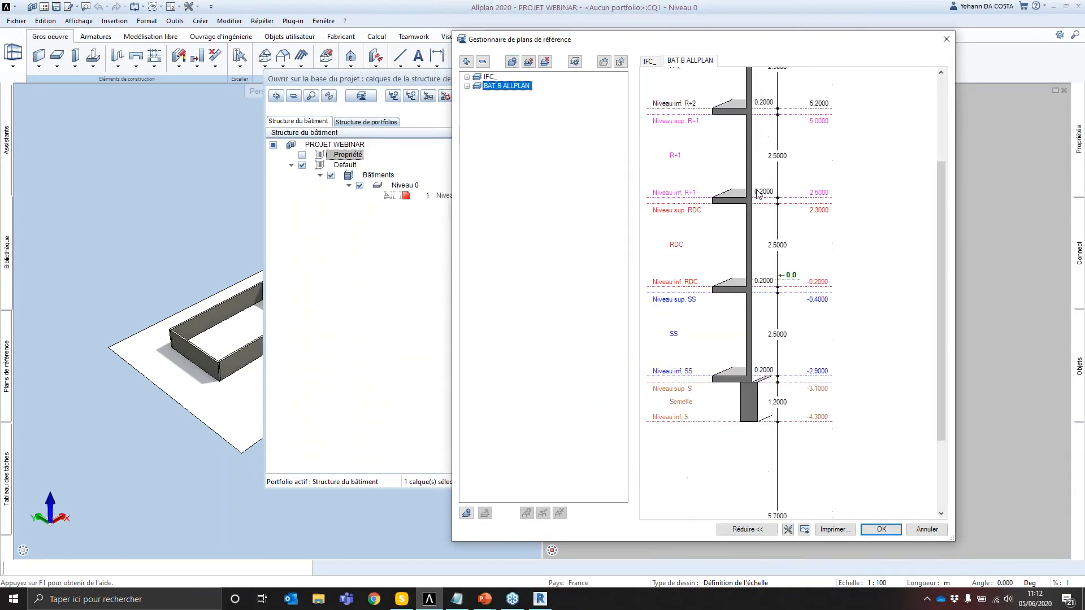
scroll(770, 156, up, 2)
double_click(777, 201)
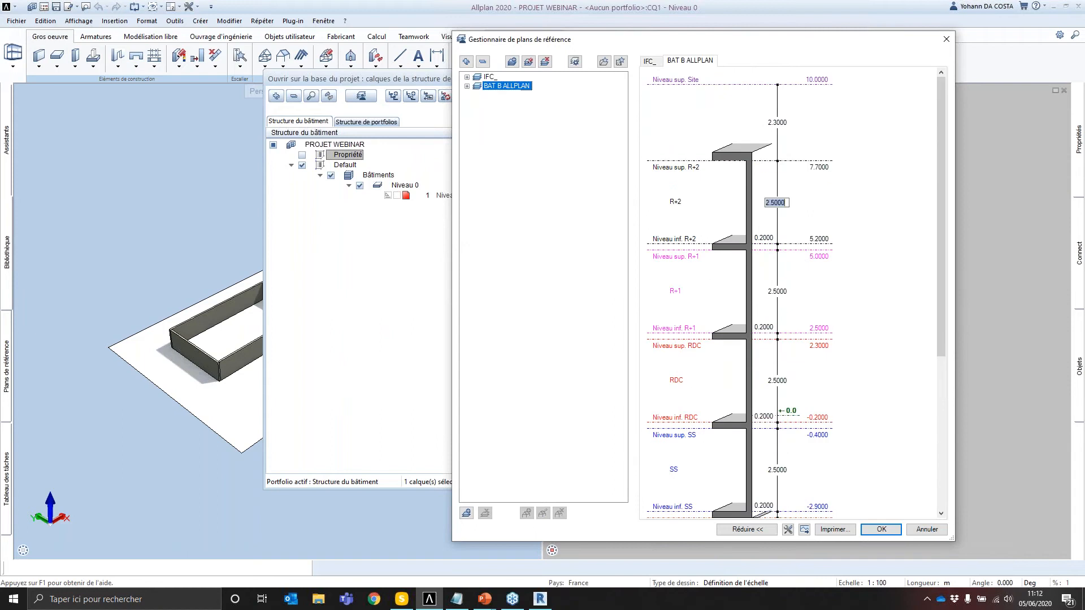
click(824, 240)
click(823, 257)
click(788, 293)
text(3)
drag(183, 104, 605, 198)
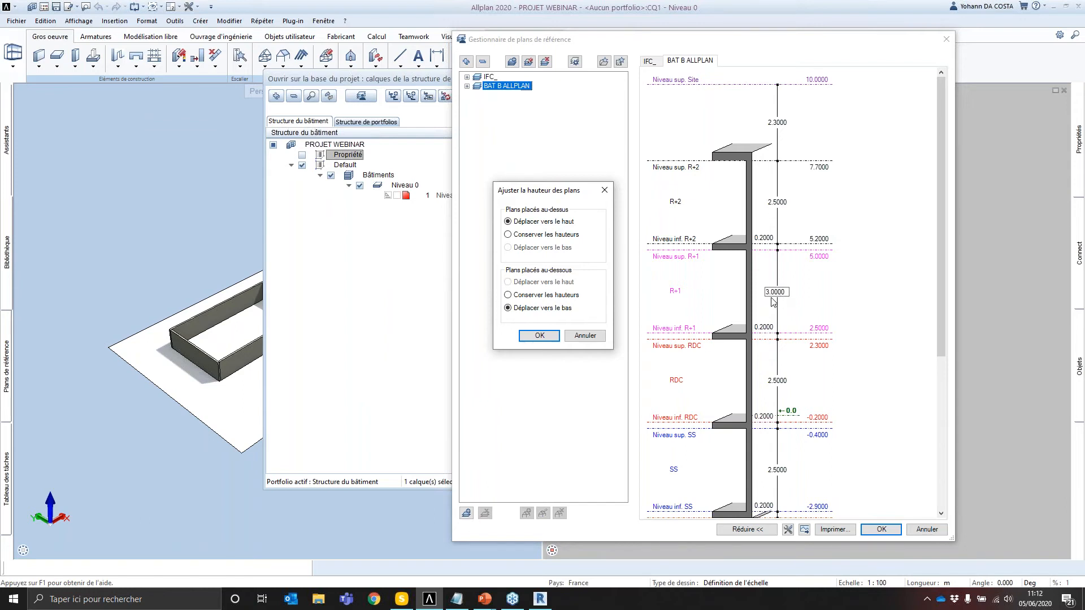
click(552, 295)
click(539, 335)
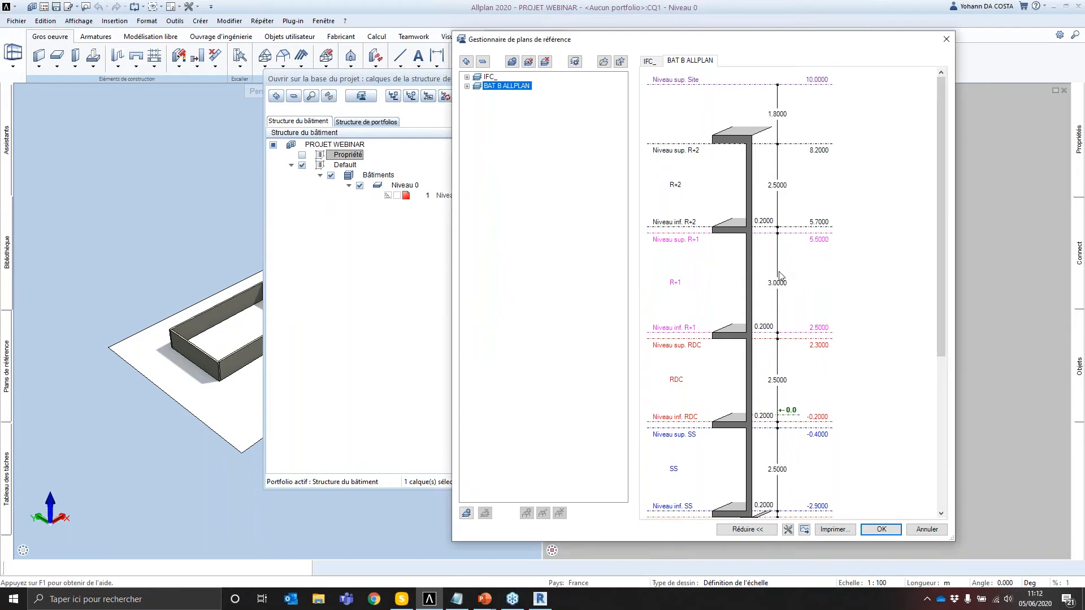
click(882, 529)
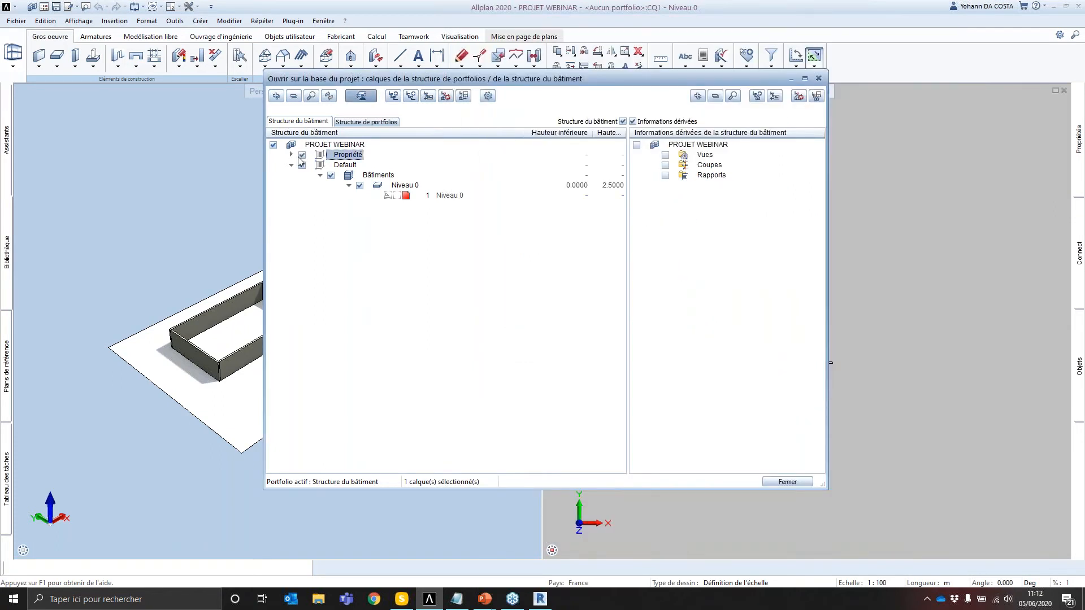
Step: Expand the Propriété structure down to the RDC storey and make its drawing file 4 the active one
click(291, 156)
click(320, 165)
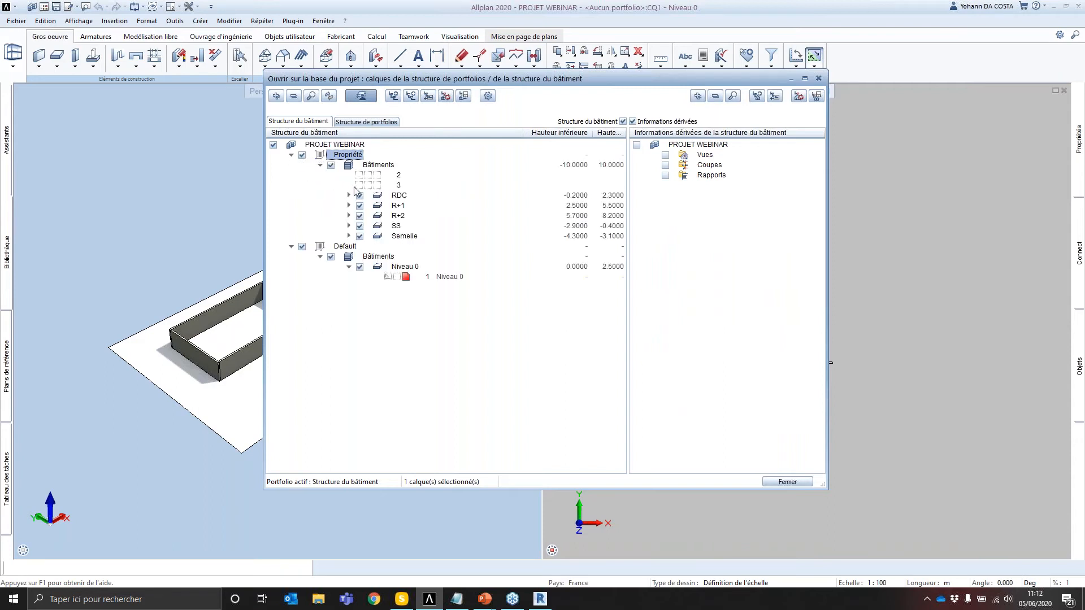
click(349, 196)
click(407, 207)
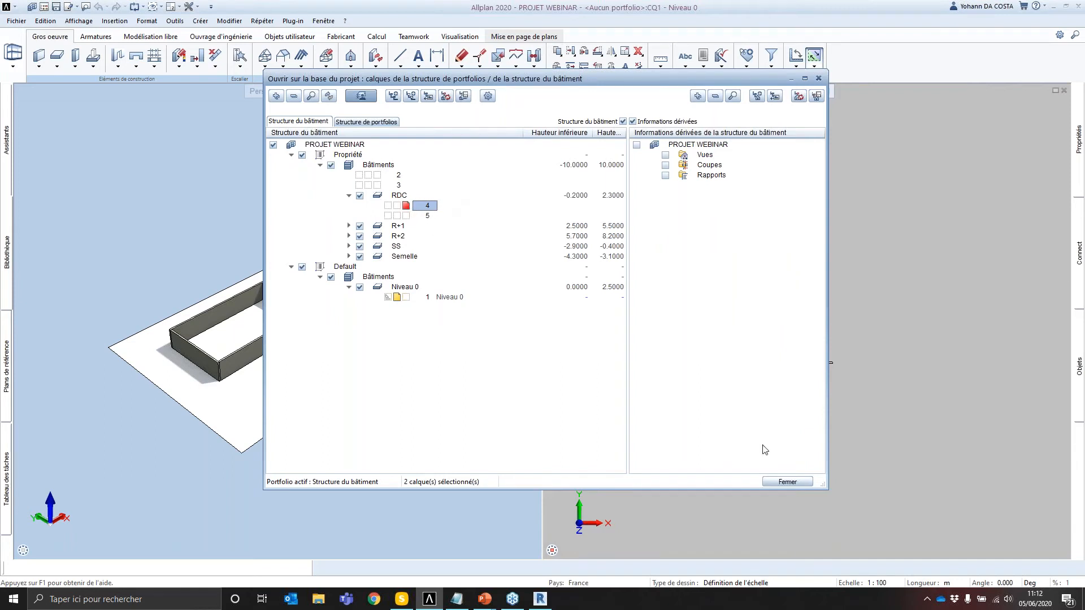
click(785, 482)
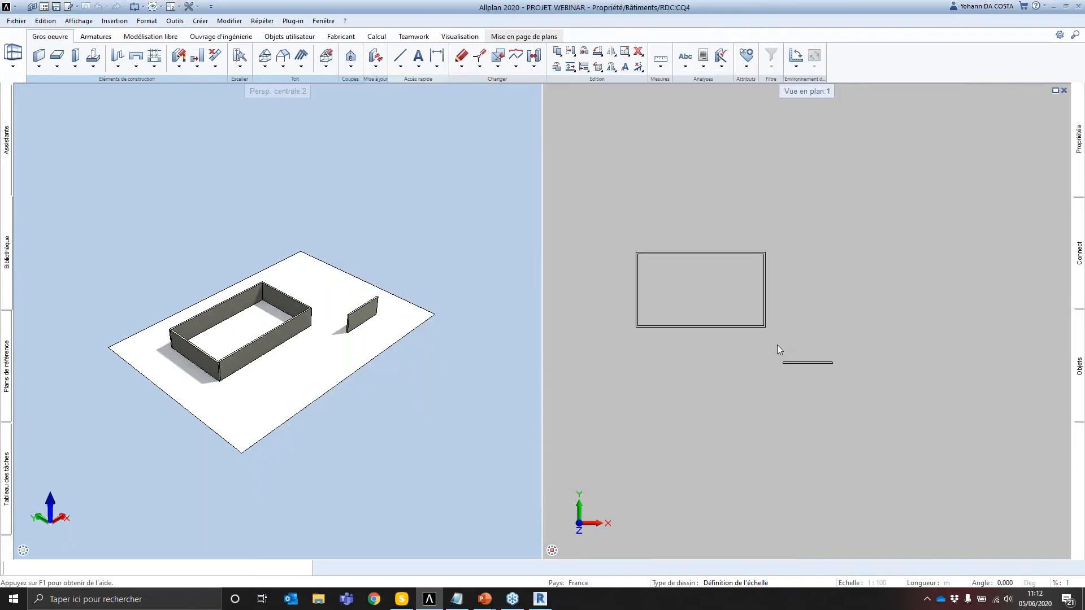
Step: Draw a rectangular wall outline about 10 m by 15.6 m in the plan view, beside the imported Revit building
click(38, 56)
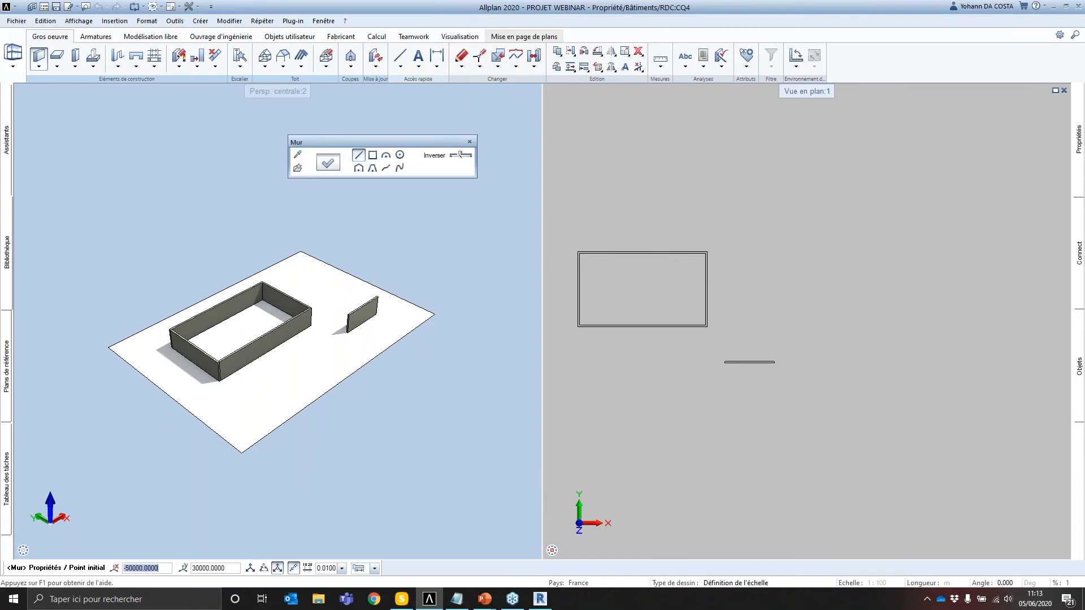
click(372, 155)
middle_drag(770, 321, 686, 332)
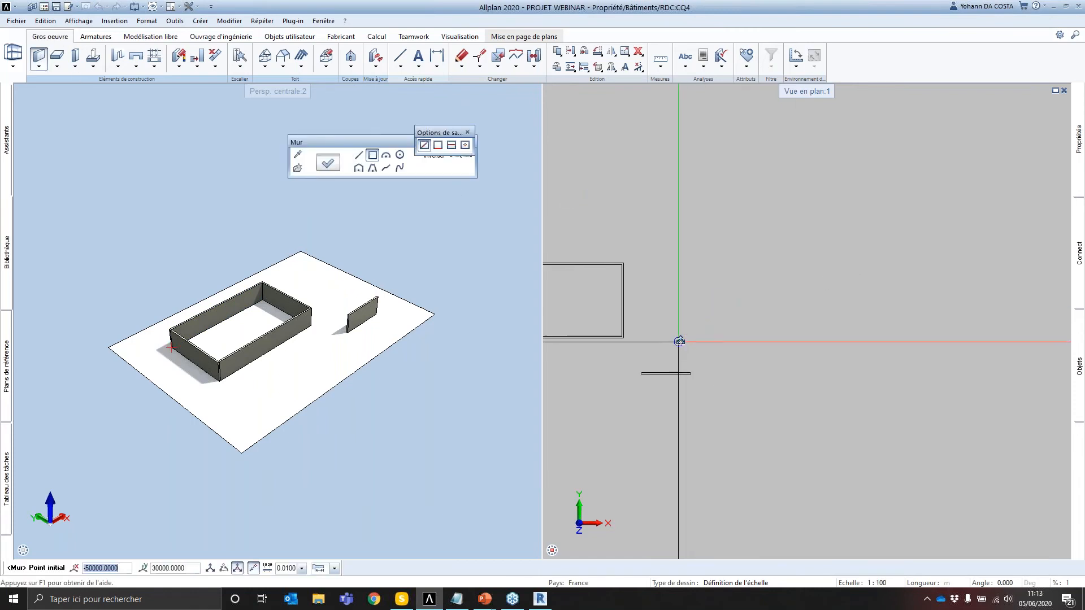
click(672, 339)
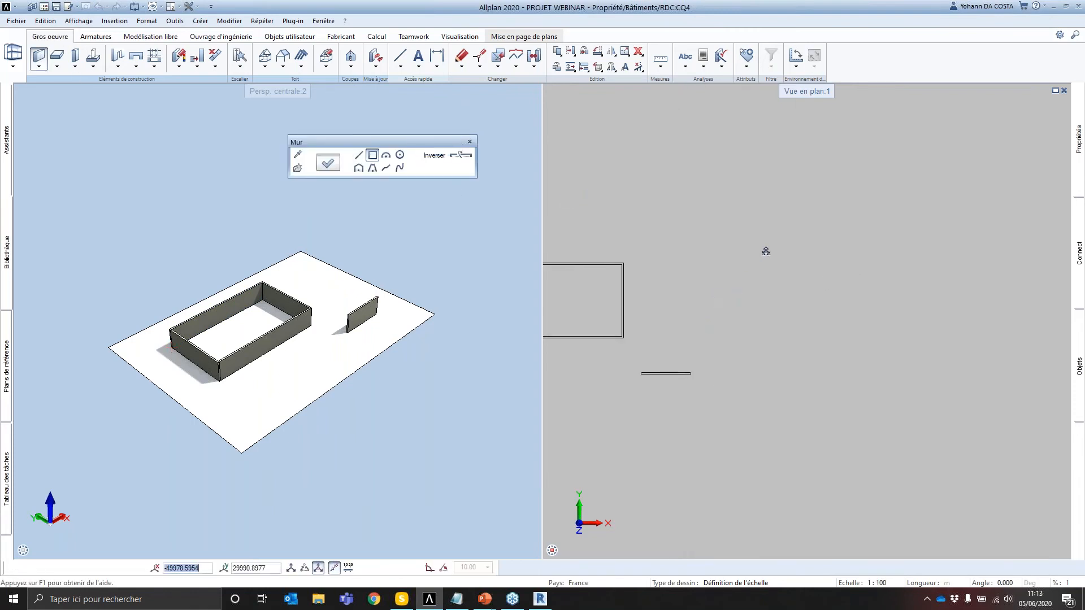
click(757, 209)
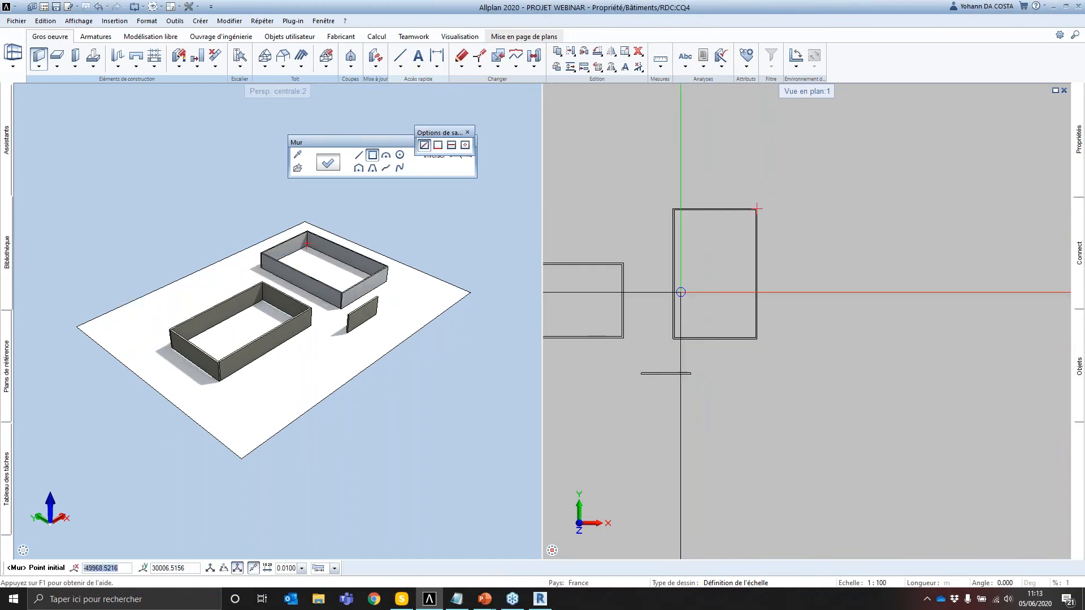
middle_drag(788, 308, 885, 286)
key(Escape)
scroll(770, 265, up, 3)
middle_drag(762, 275, 788, 287)
Step: Try the IFC-compliant structure preset in the building structure restrictions of PROJET WEBINAR
click(16, 24)
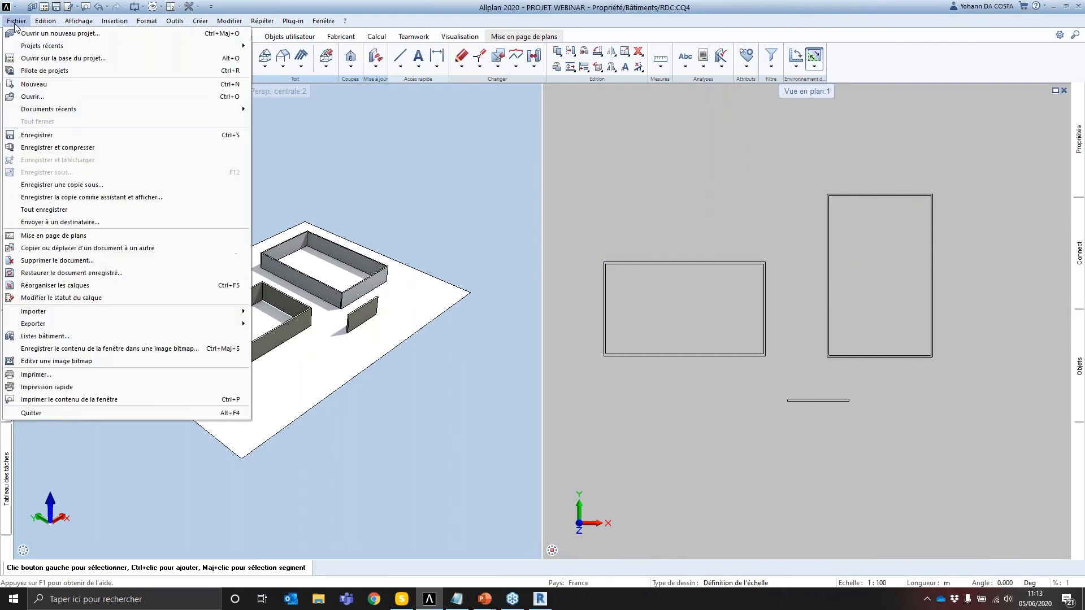
click(610, 198)
double_click(663, 165)
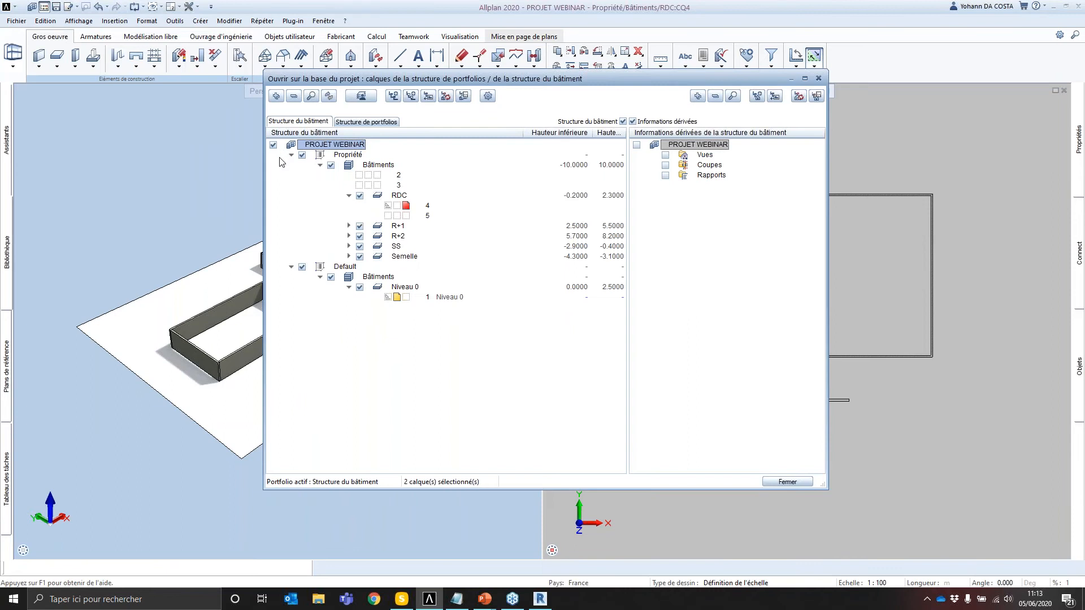
right_click(326, 145)
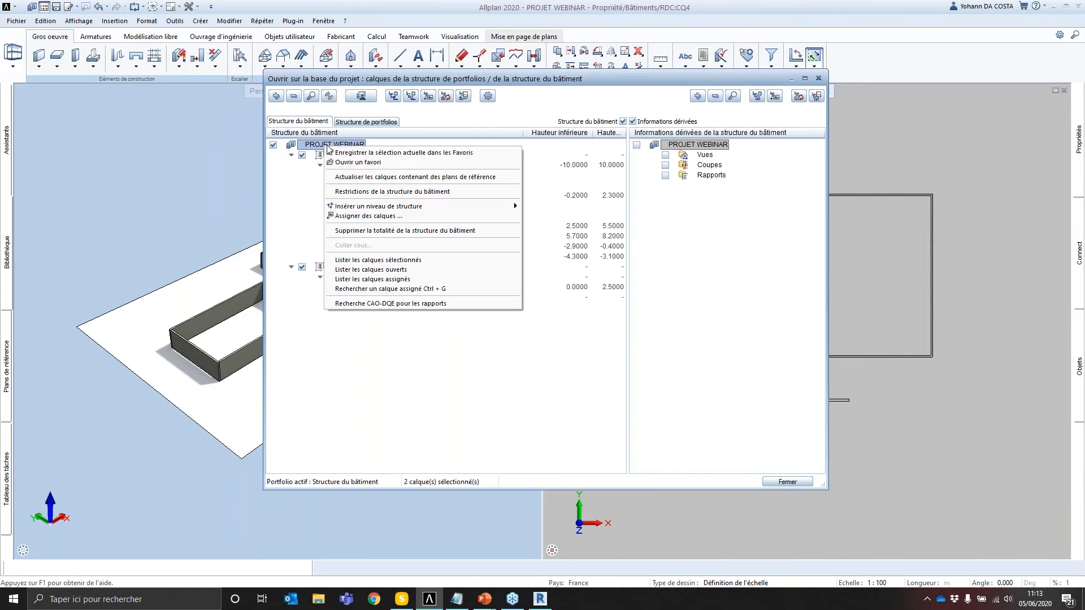
click(391, 192)
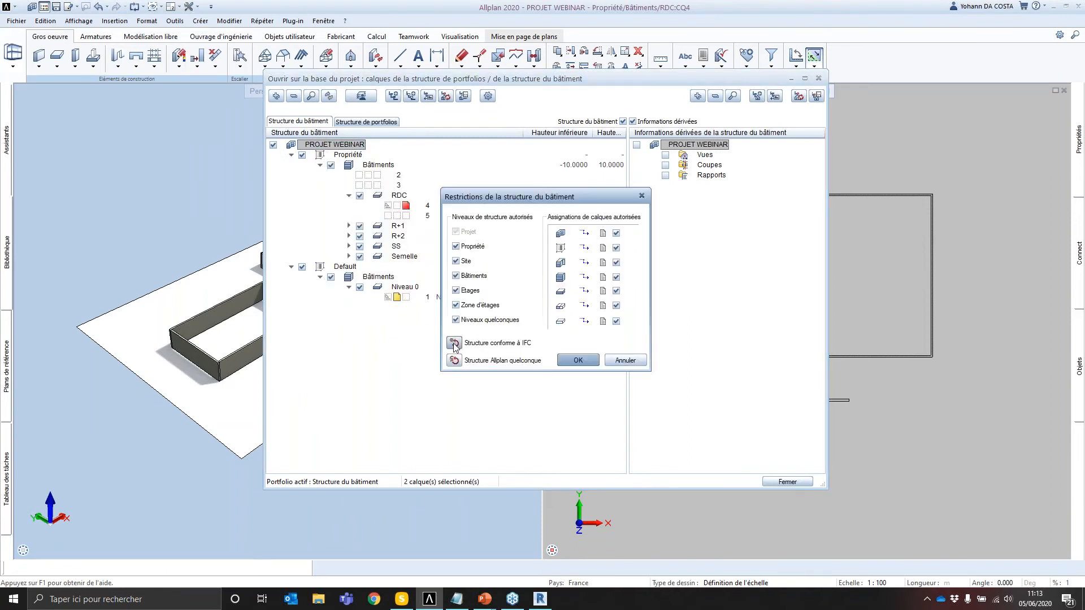
click(454, 343)
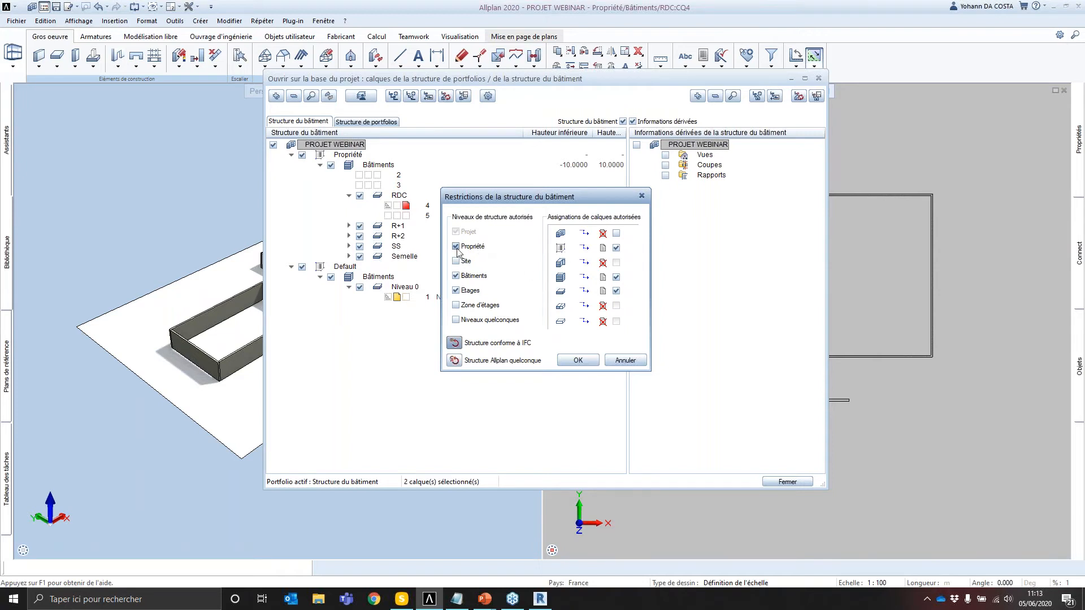
click(643, 198)
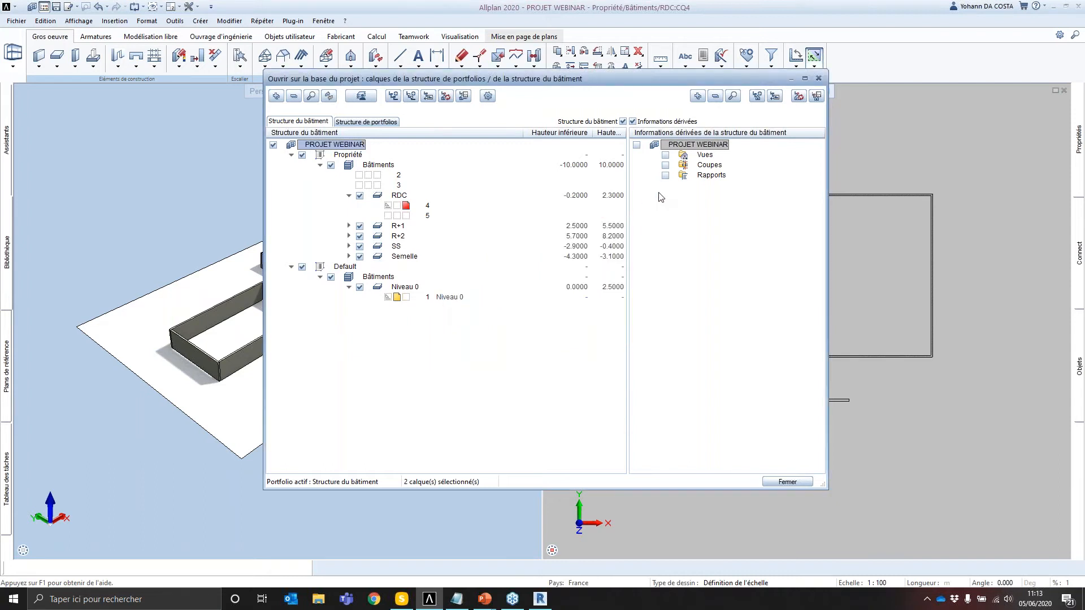
click(348, 156)
click(370, 165)
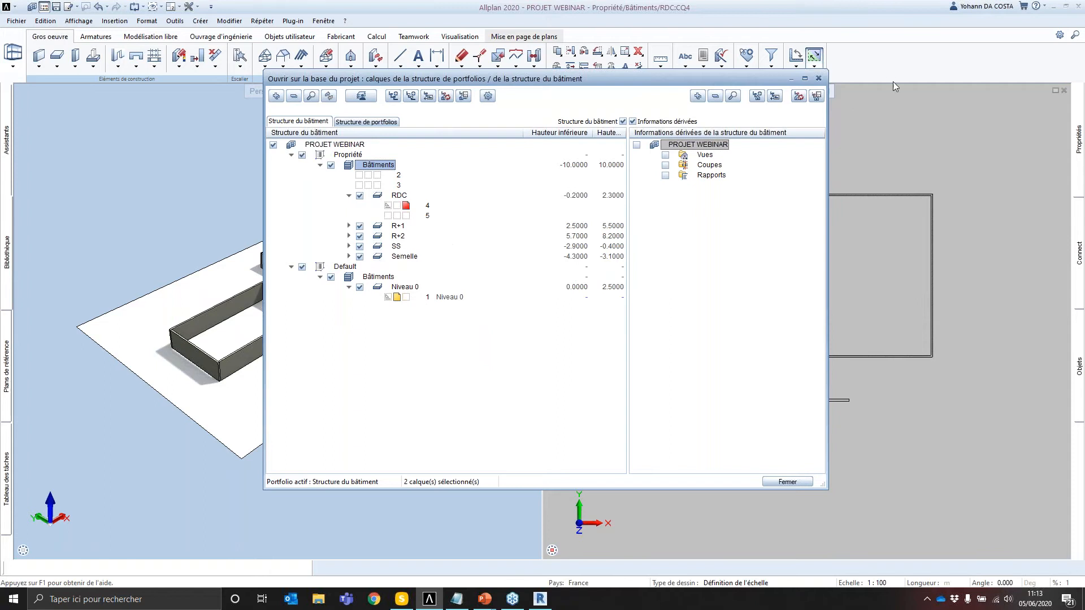
click(791, 482)
Step: Start an IFC data export and choose all drawing files under the Propriété level as its content
click(17, 21)
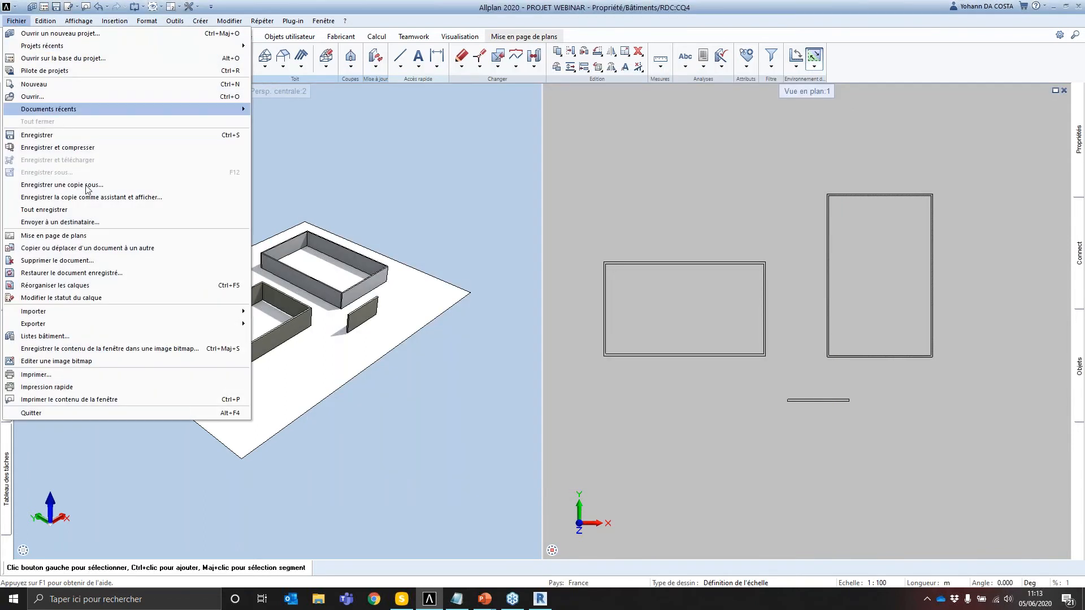
mouse_move(239, 333)
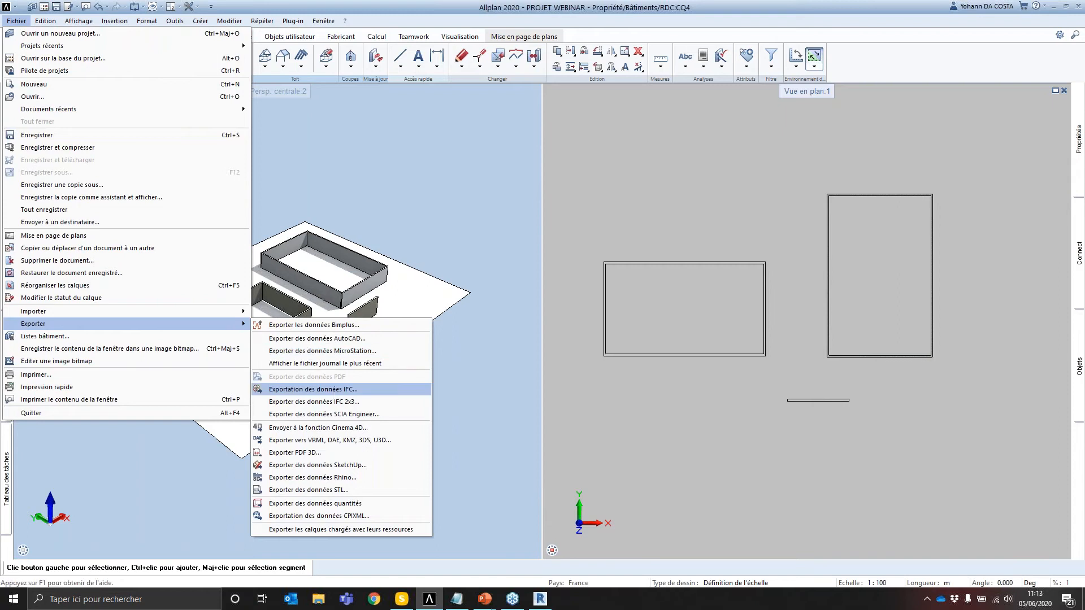
click(334, 394)
click(325, 161)
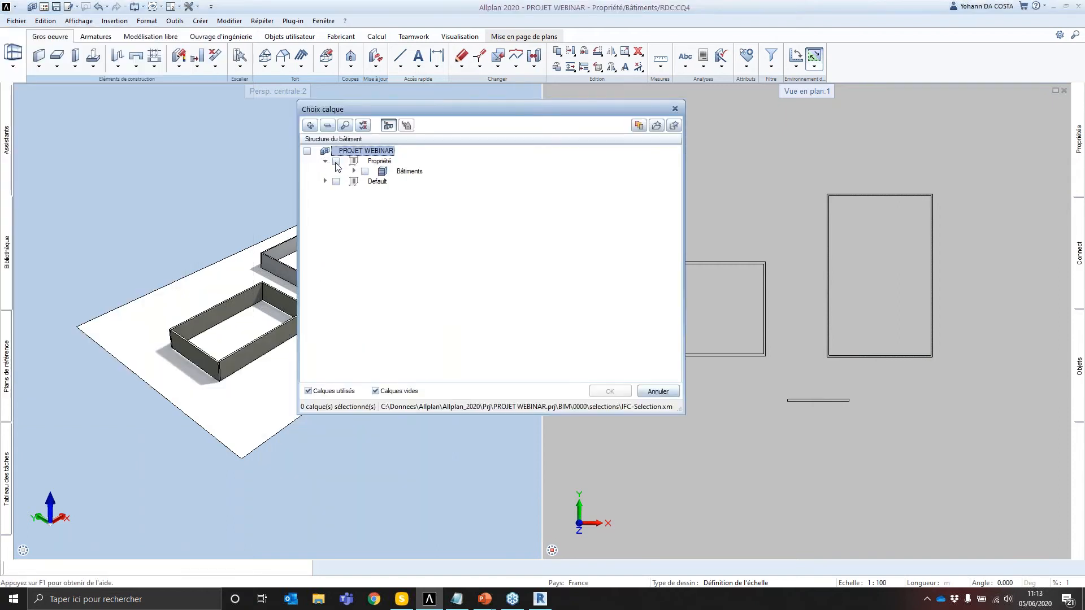
click(336, 161)
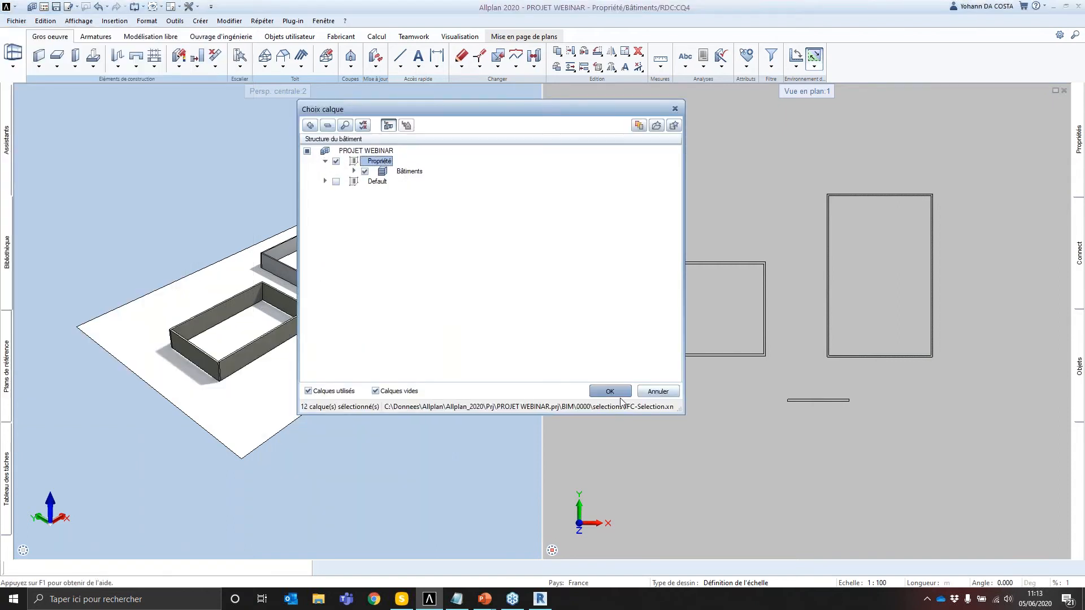
click(354, 171)
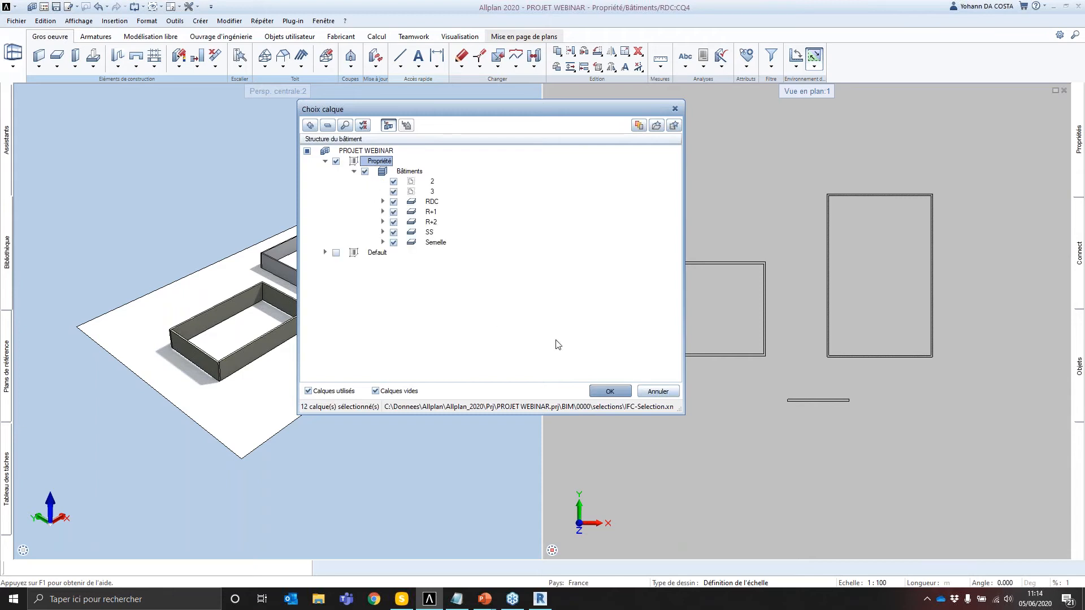
click(608, 393)
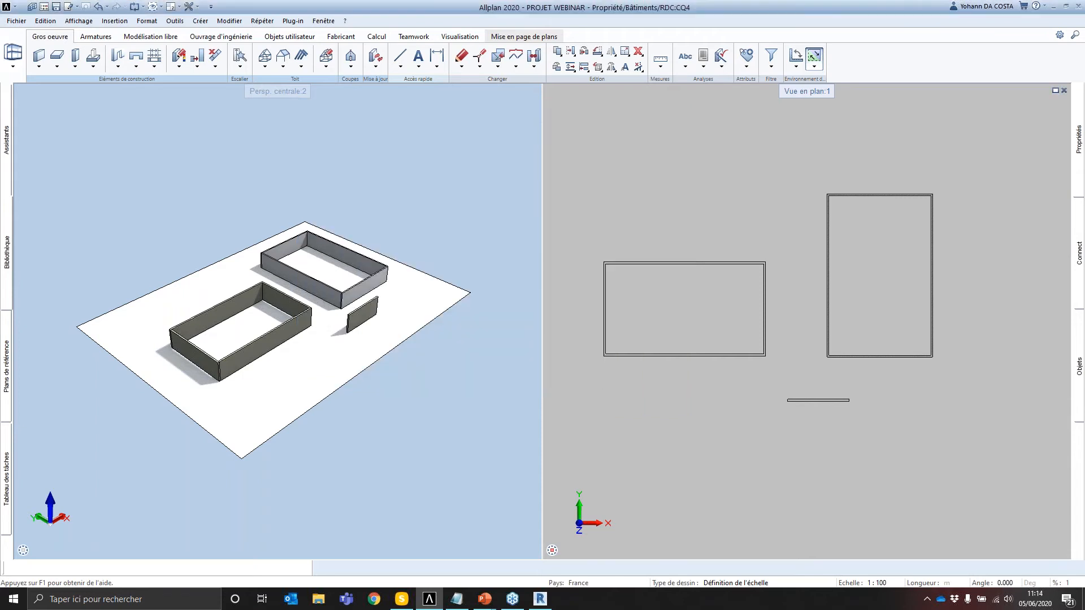
Step: Export the selection as an IFC 2x3 file named BAT B ALLPLAN.ifc in the webinar folder and dismiss the log
click(391, 163)
drag(244, 291, 291, 291)
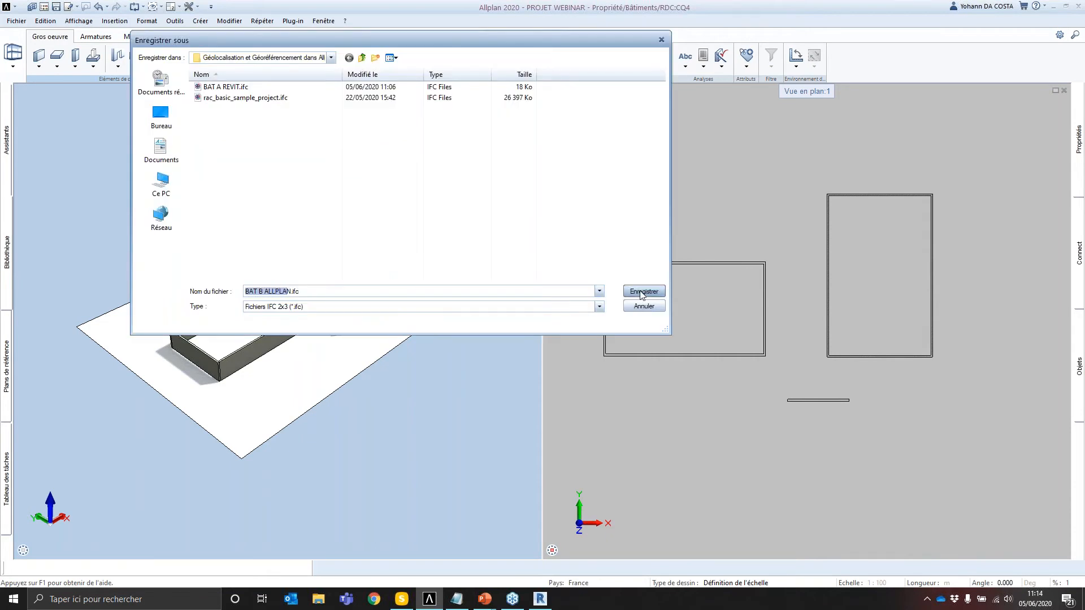
click(642, 292)
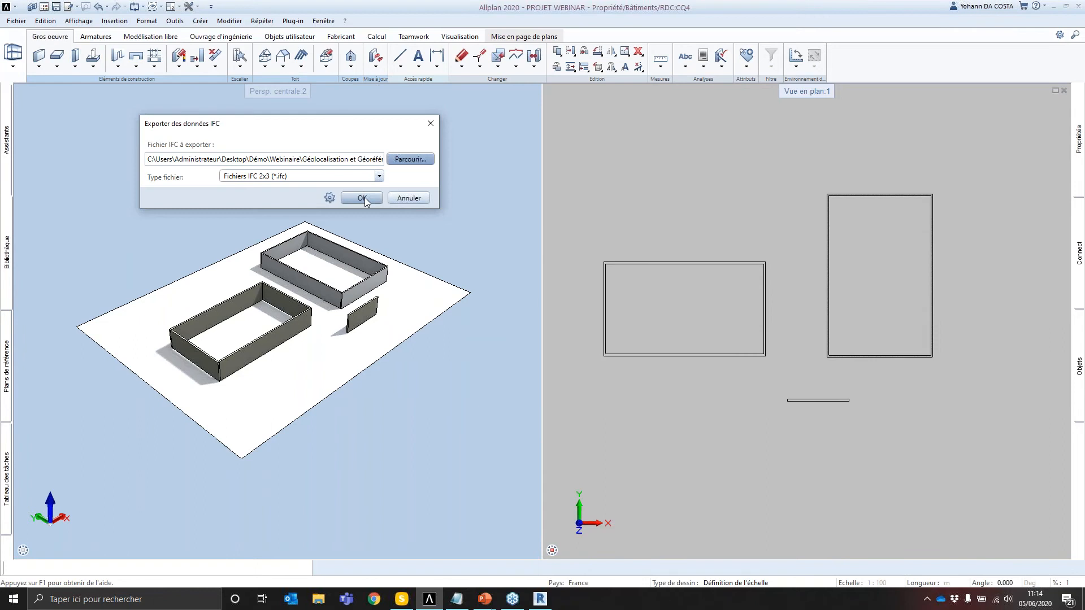
click(363, 199)
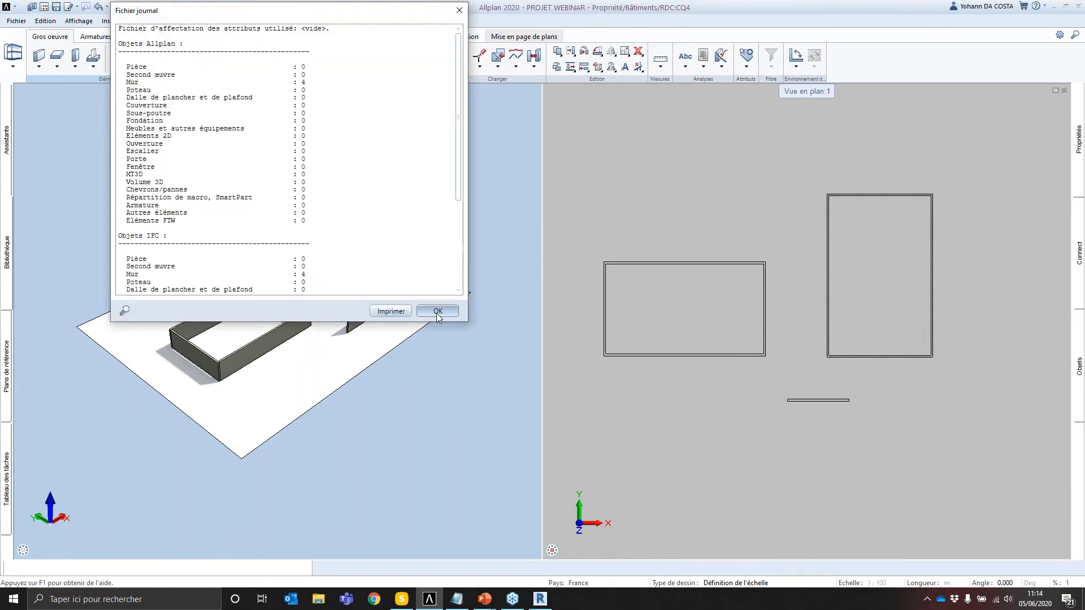
click(437, 311)
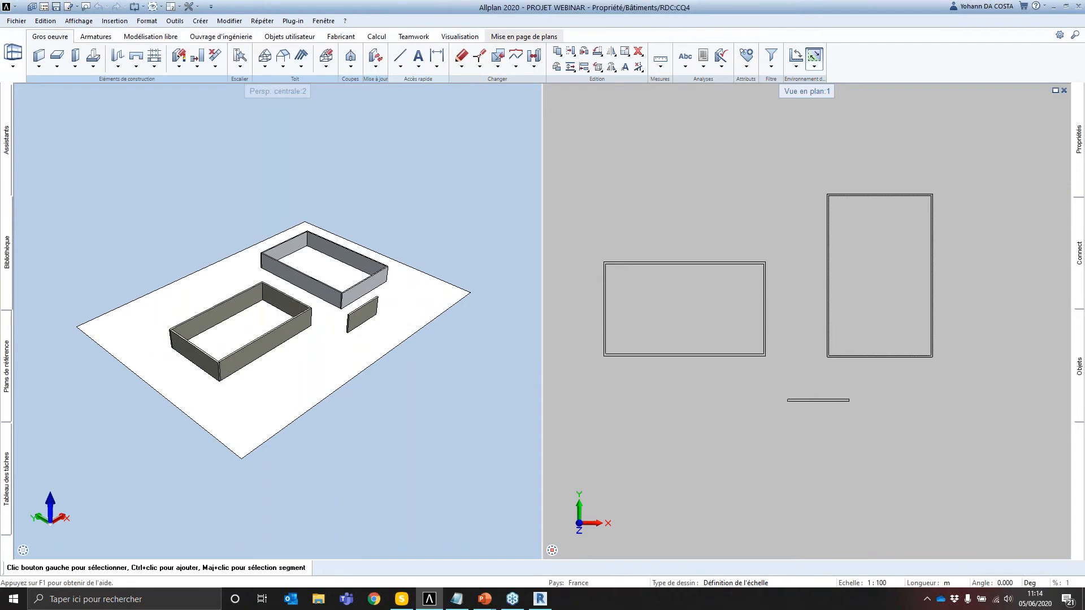
click(489, 602)
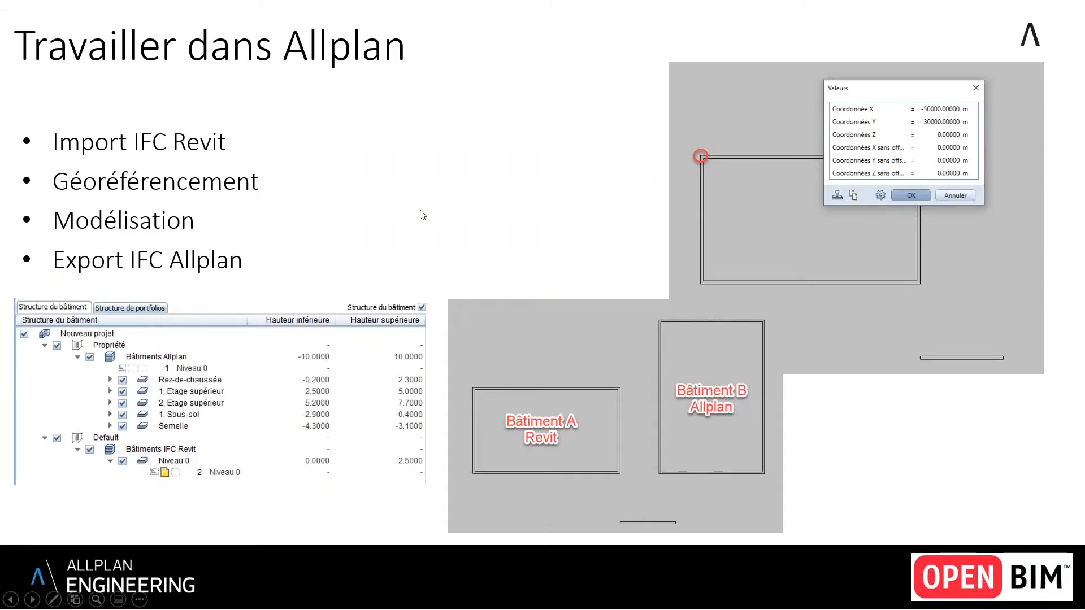
click(386, 255)
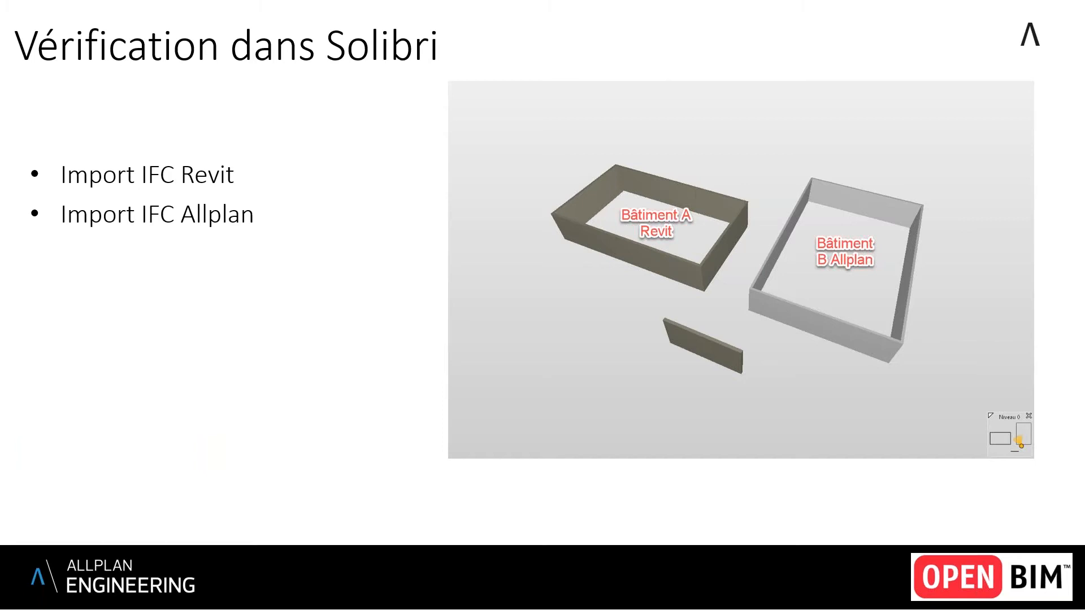
Step: Switch to Solibri and open the model BAT A REVIT.ifc from the webinar folder, accepting its discipline
key(super+Tab)
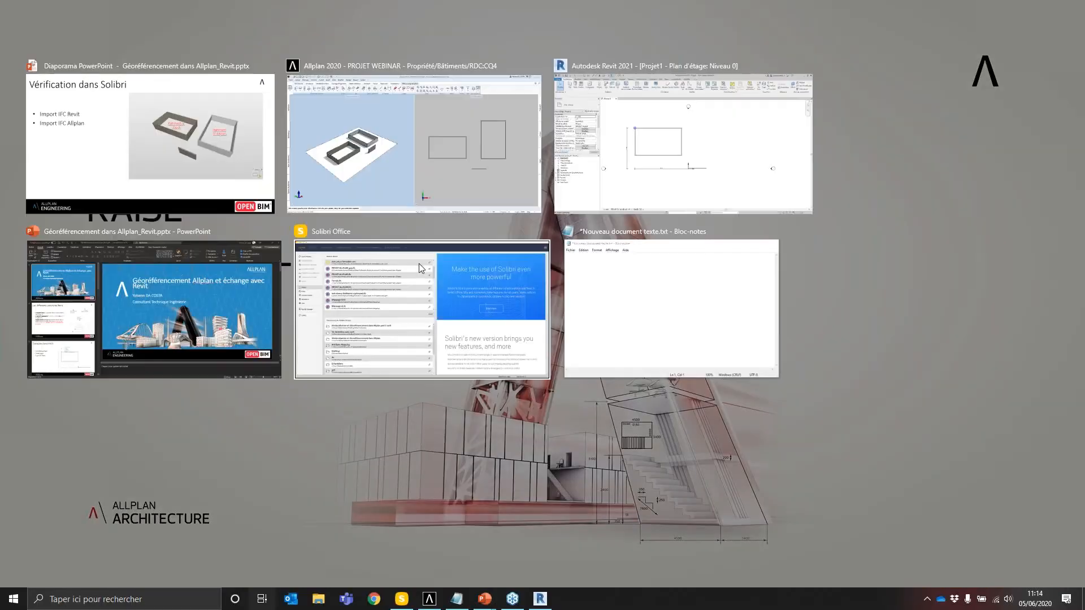
click(409, 276)
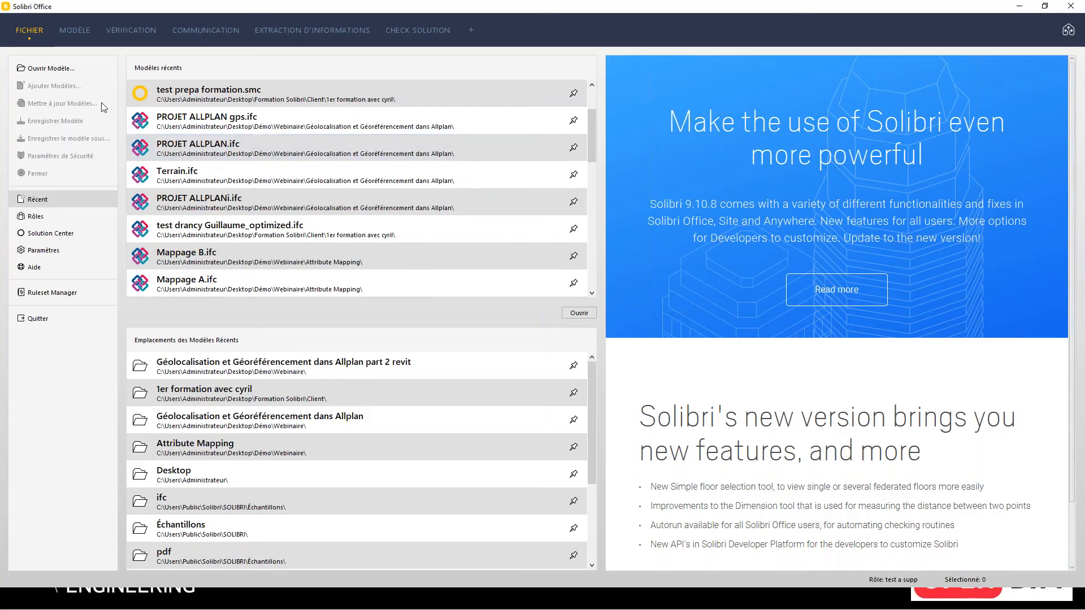
click(53, 70)
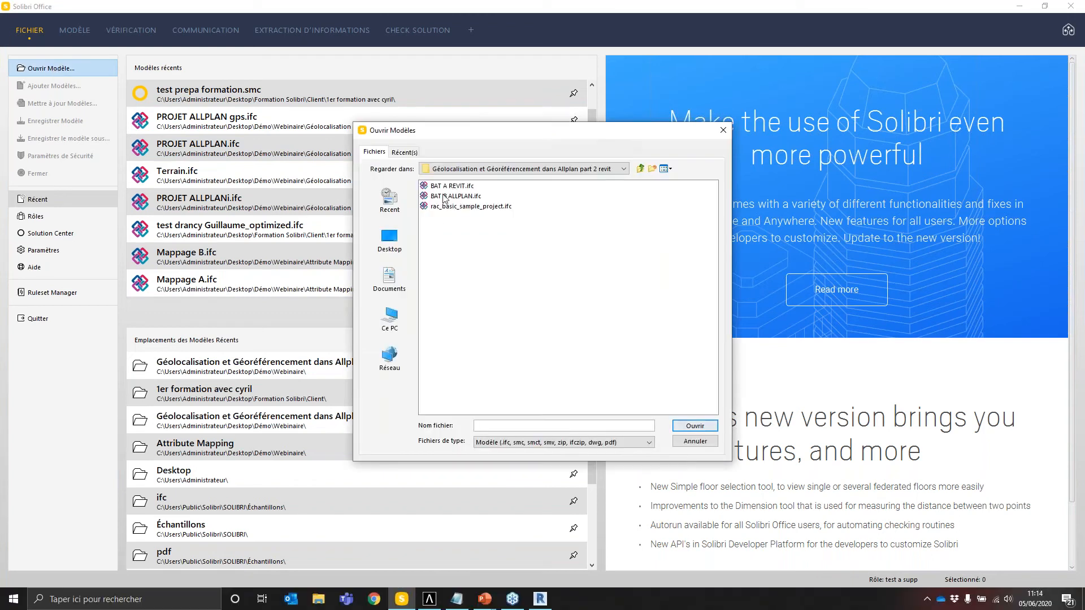
click(453, 186)
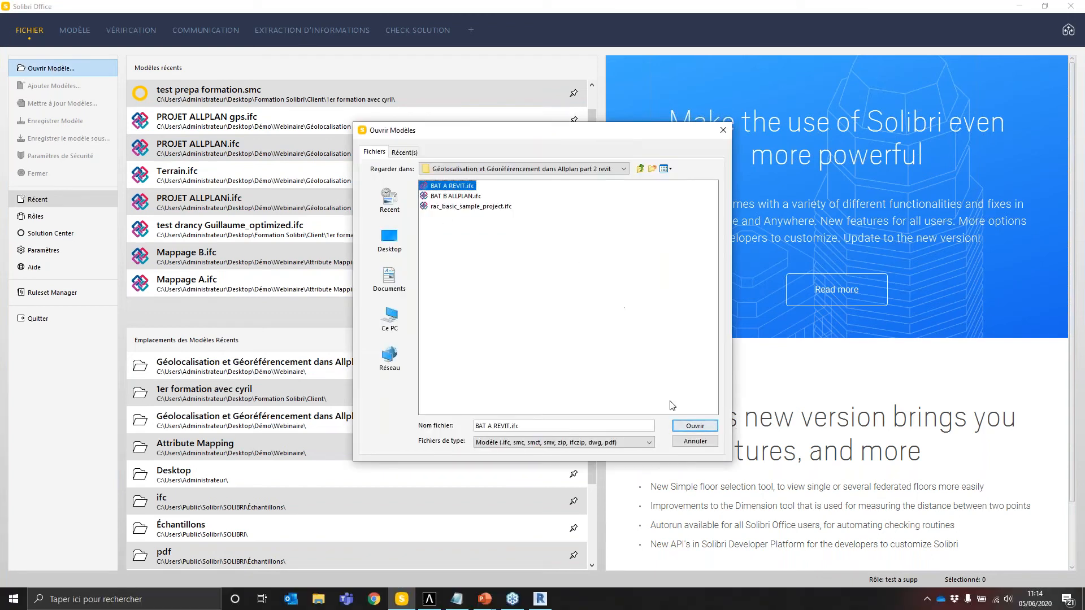
click(694, 426)
click(362, 192)
drag(654, 261, 625, 303)
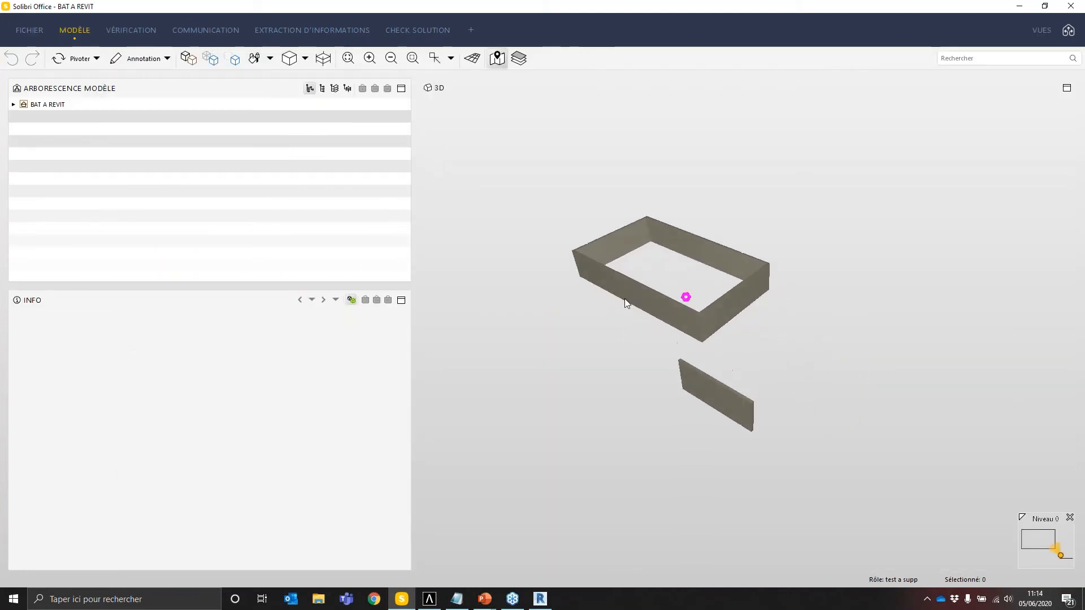
Step: Add BAT B ALLPLAN.ifc to the open model with short name B and the Architecture discipline
right_click(64, 131)
click(121, 198)
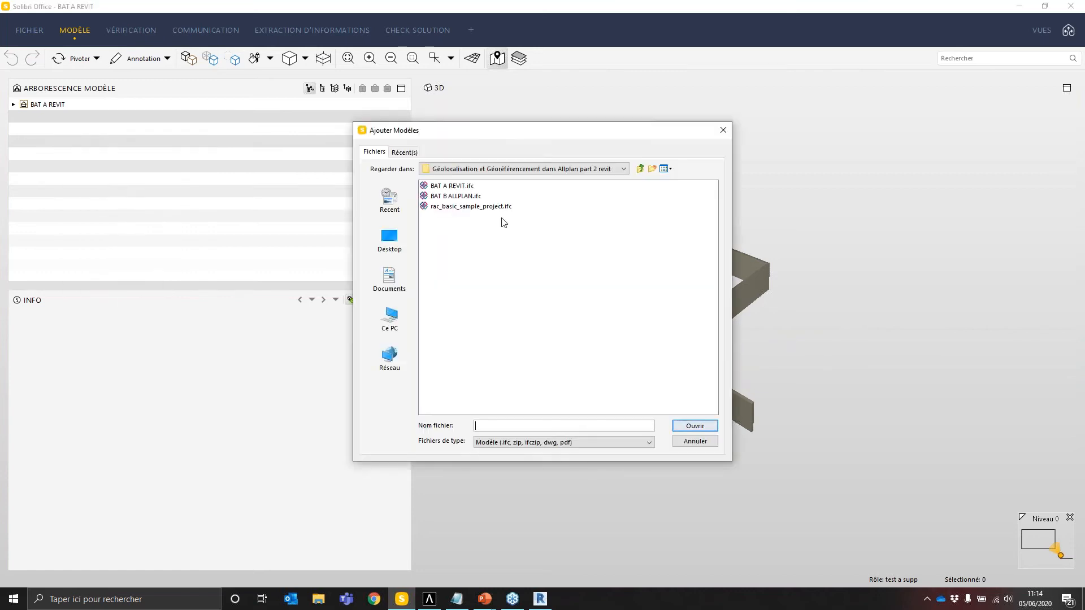
click(455, 196)
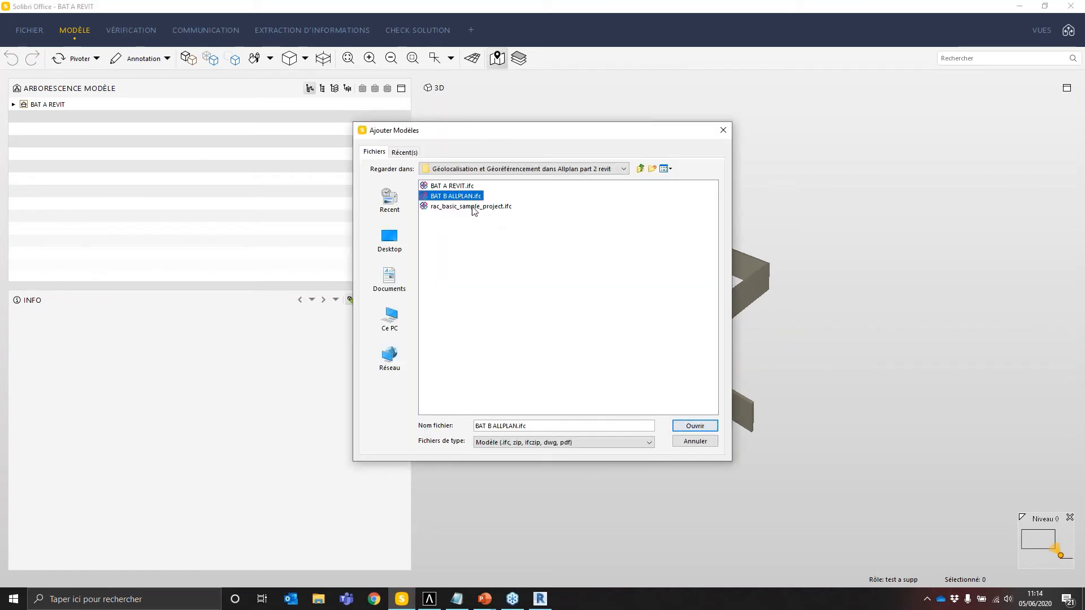
click(693, 426)
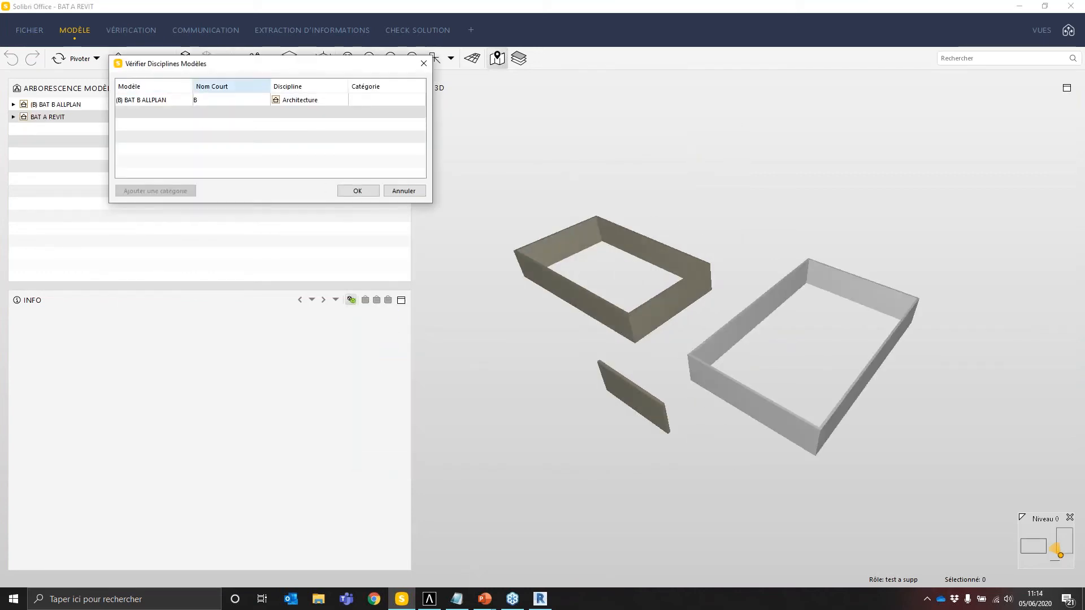
click(356, 192)
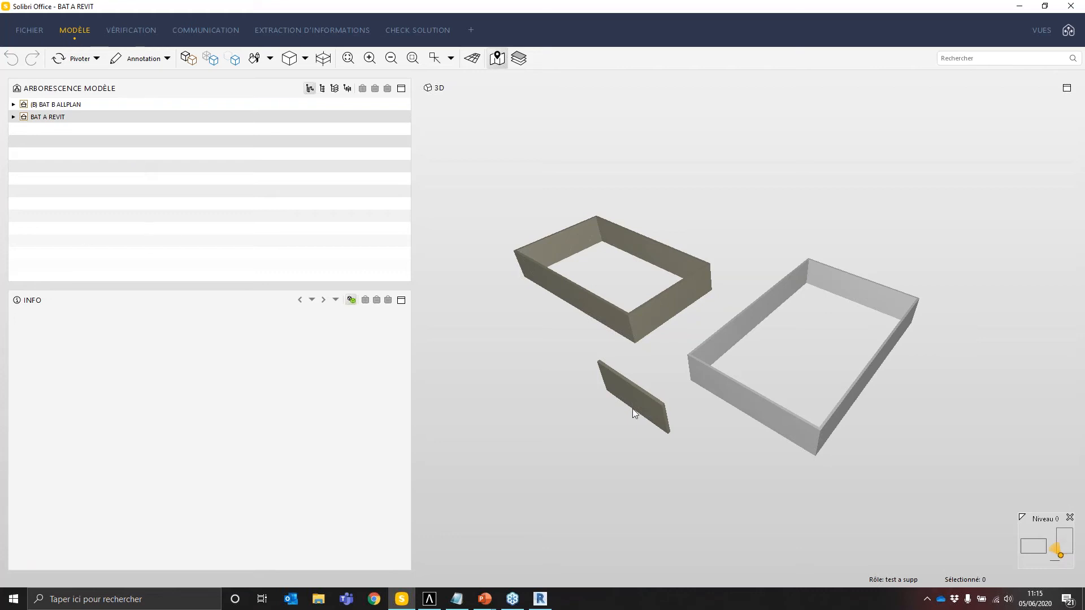
Step: Place a coordinate annotation on the bottom outer corner of the Revit building and read its X, Y and Z values
mouse_move(659, 315)
mouse_down()
mouse_move(829, 326)
mouse_move(676, 324)
mouse_up()
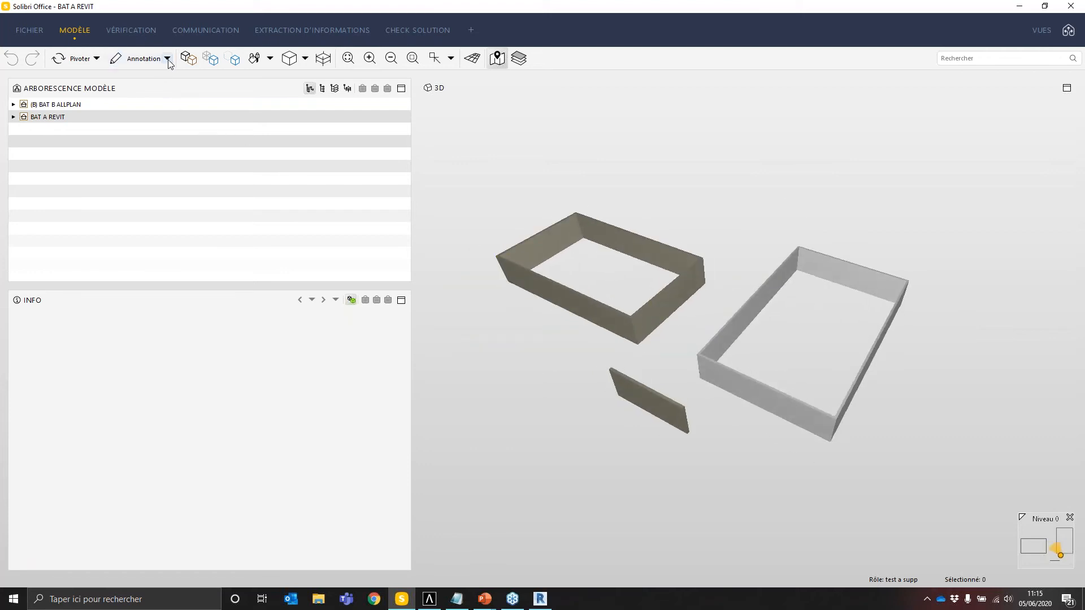
click(140, 59)
mouse_move(552, 267)
middle_down()
mouse_move(726, 271)
mouse_move(577, 388)
mouse_move(523, 366)
mouse_move(596, 340)
middle_up()
scroll(523, 366, up, 2)
scroll(589, 354, up, 5)
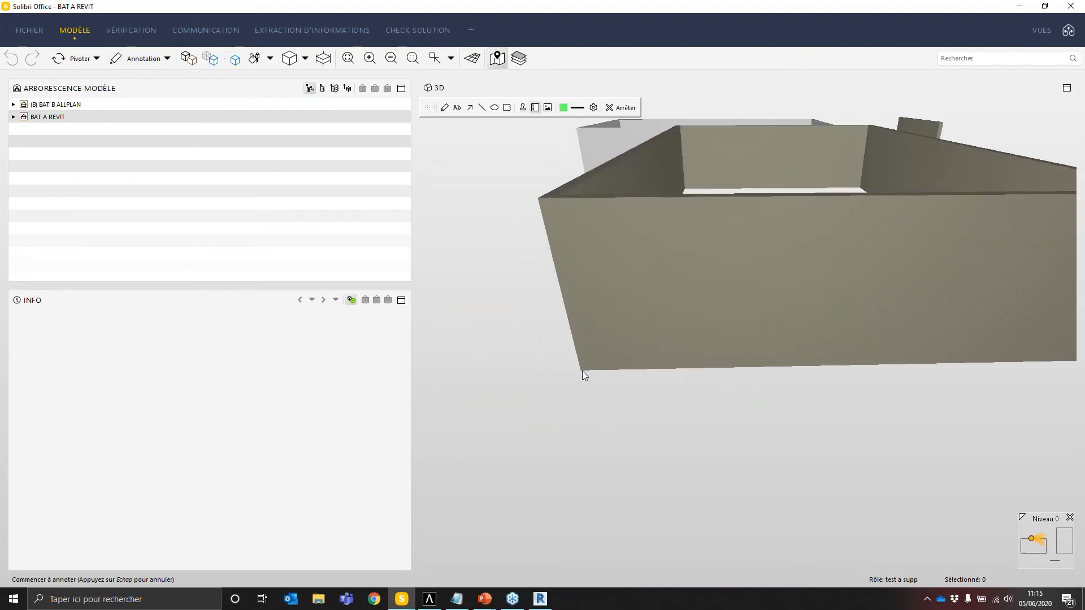
click(582, 370)
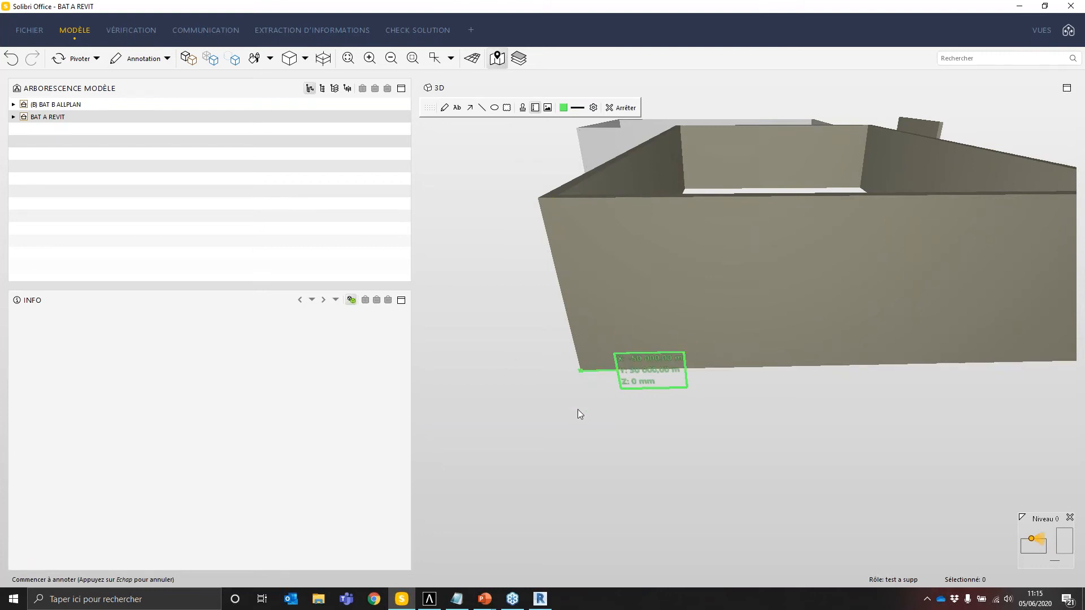
scroll(671, 393, up, 2)
scroll(671, 393, up, 5)
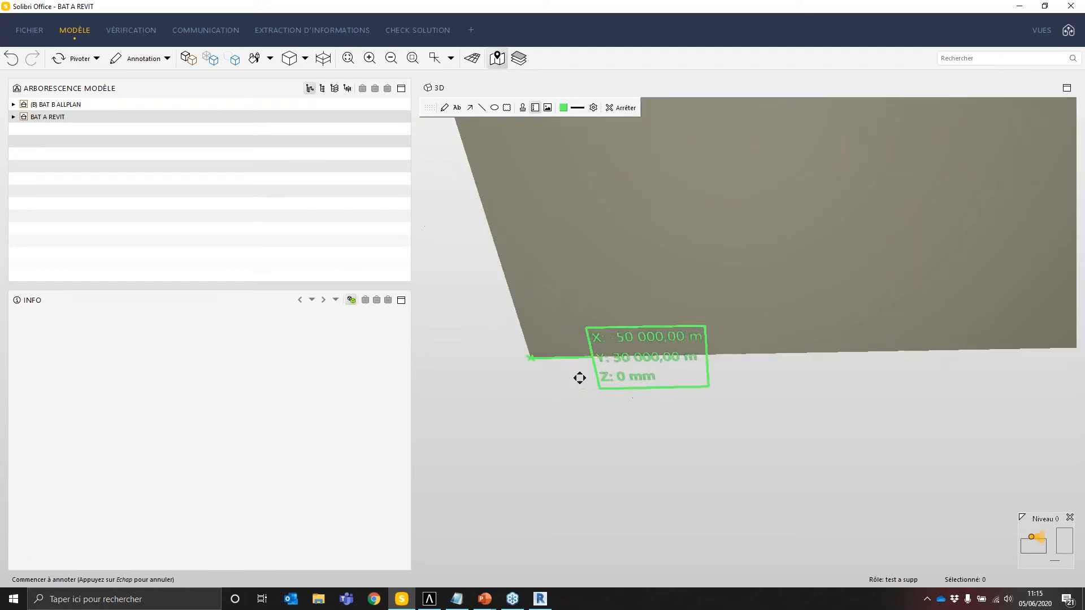
scroll(730, 286, up, 1)
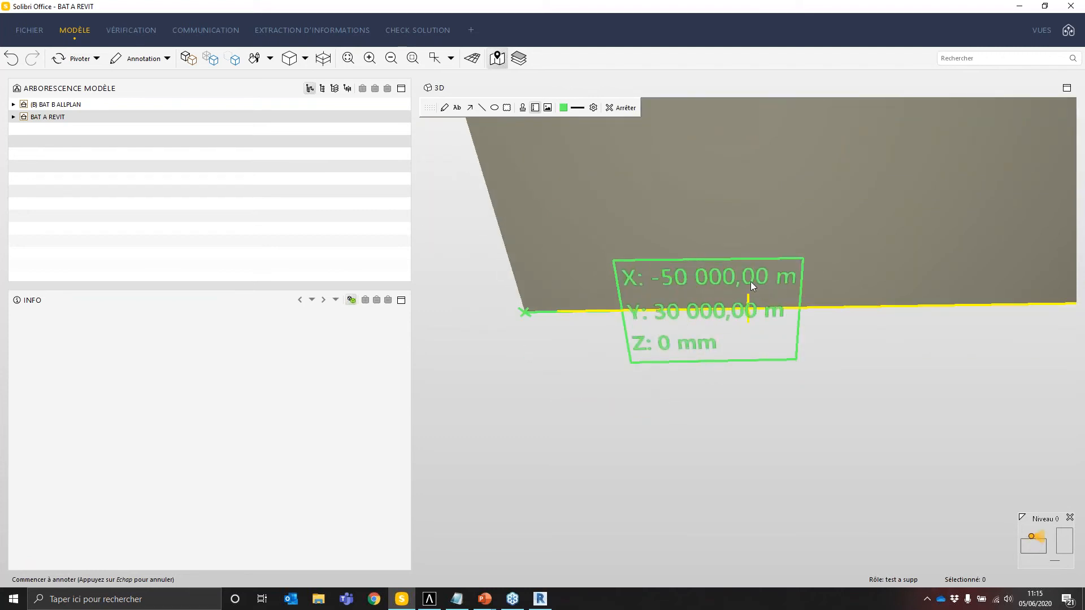
Step: Bring both buildings into view and display the model origin
scroll(714, 416, down, 5)
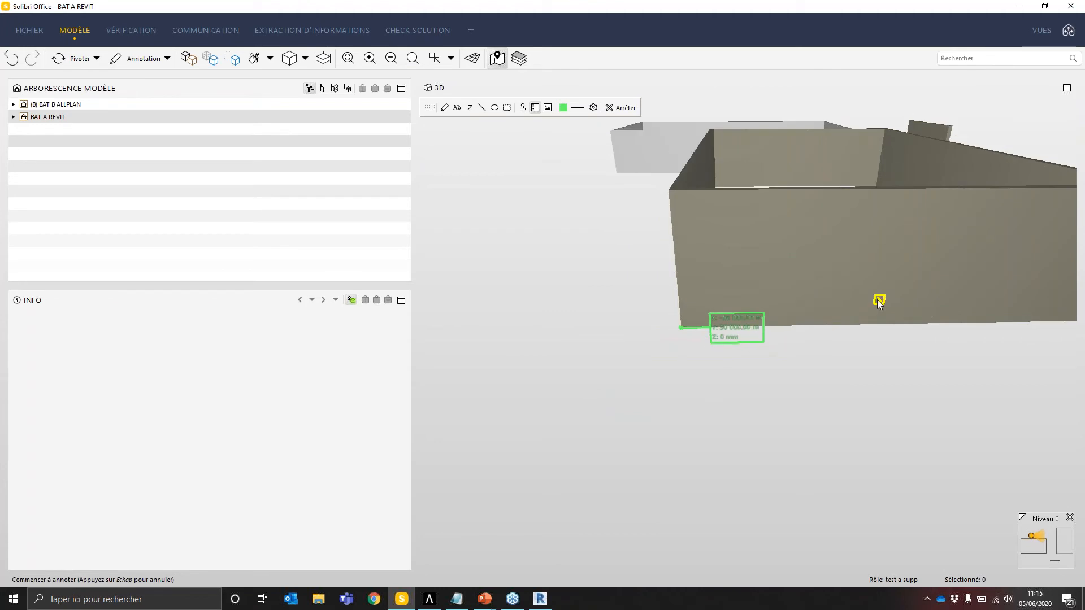
middle_drag(853, 302, 816, 310)
middle_drag(857, 299, 590, 329)
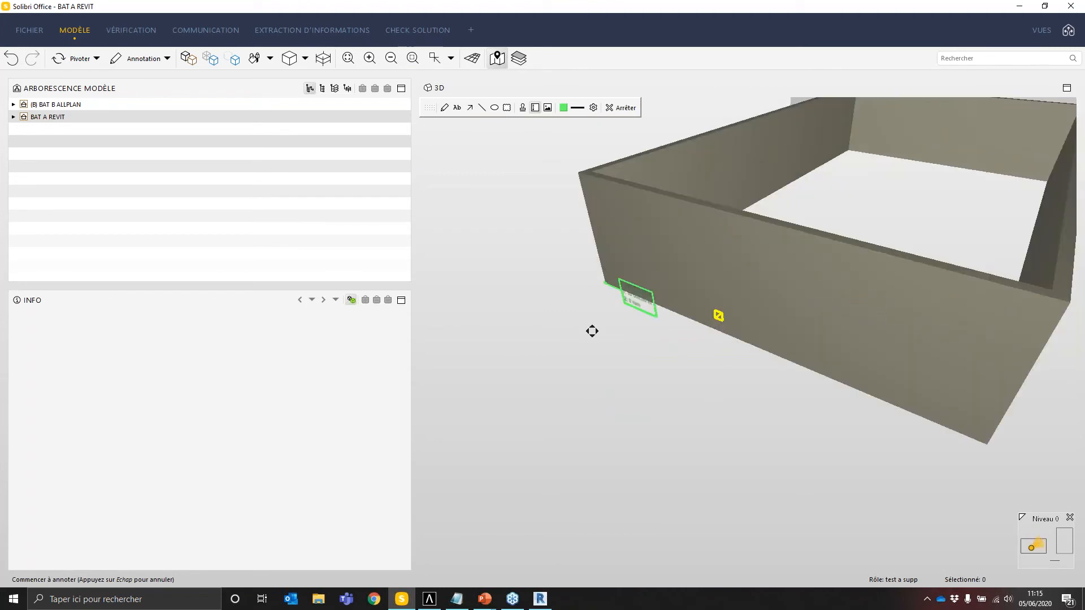
scroll(591, 329, down, 3)
drag(974, 271, 791, 283)
scroll(819, 304, down, 2)
mouse_move(974, 271)
middle_down()
mouse_move(819, 304)
mouse_move(686, 286)
mouse_move(677, 317)
mouse_move(678, 297)
middle_up()
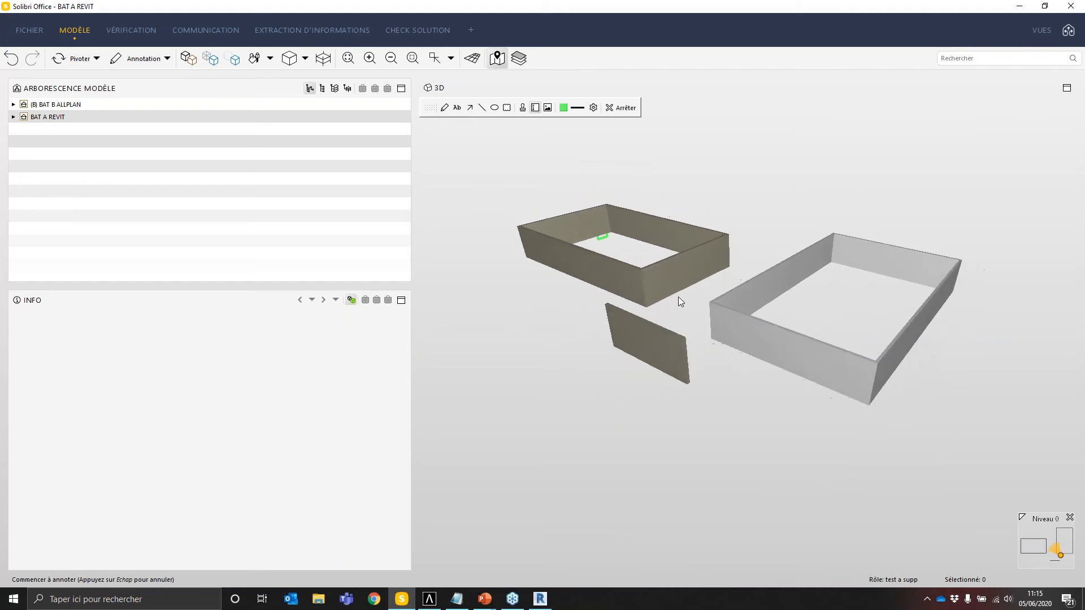
right_click(718, 197)
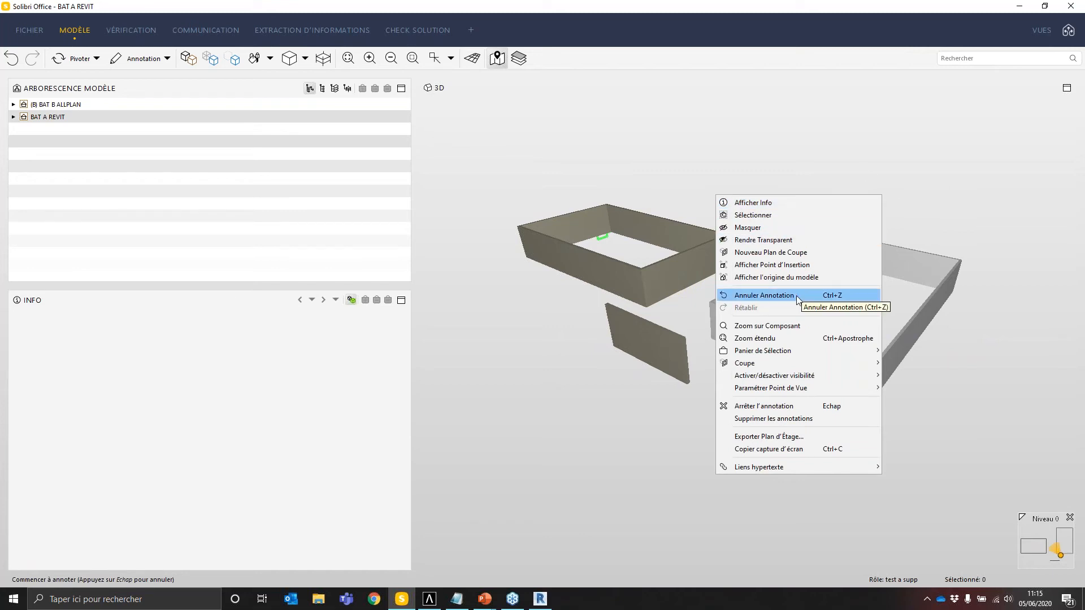
click(753, 280)
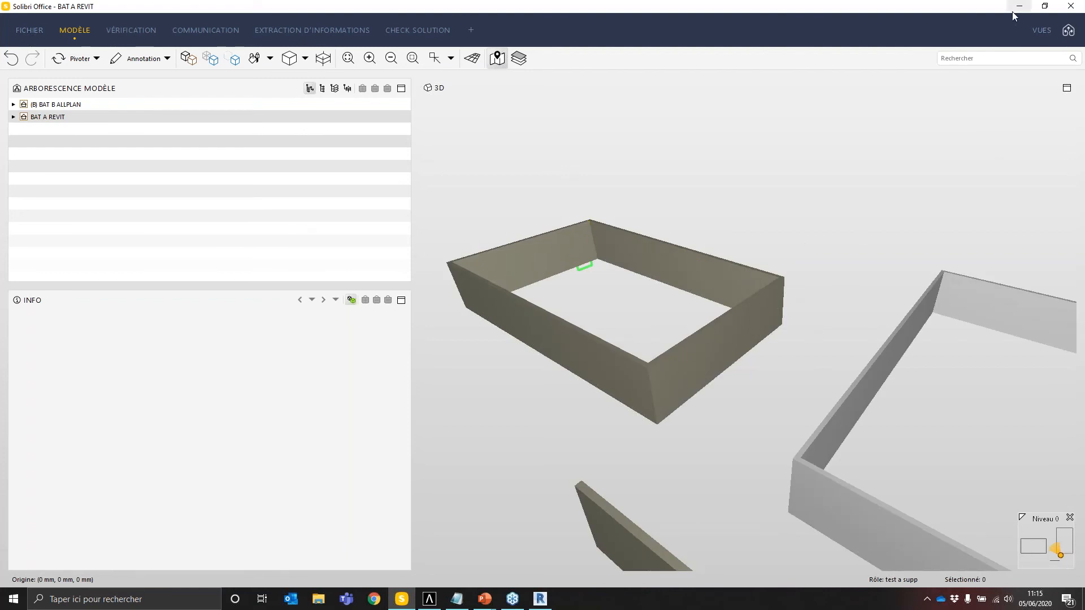
Step: Switch to the PowerPoint slideshow and advance to the Ouvrir IFC slide
click(483, 601)
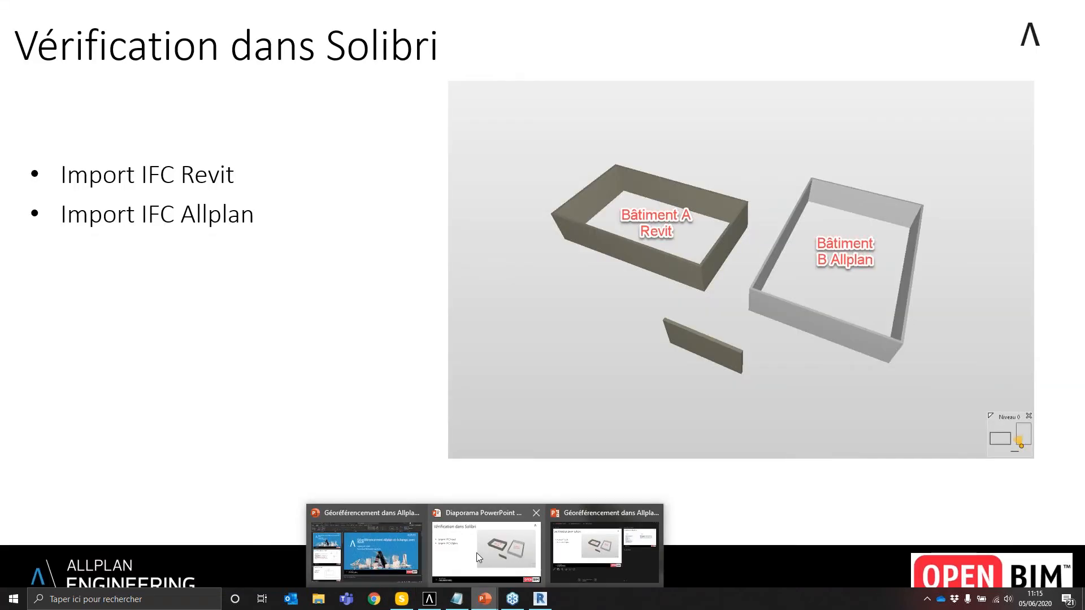
click(476, 552)
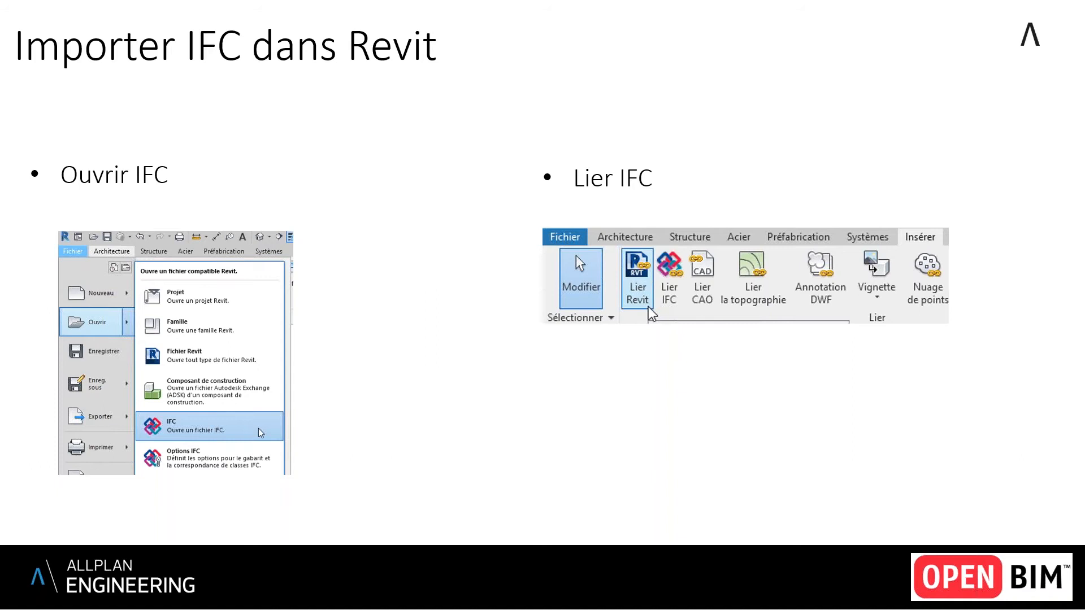
click(741, 343)
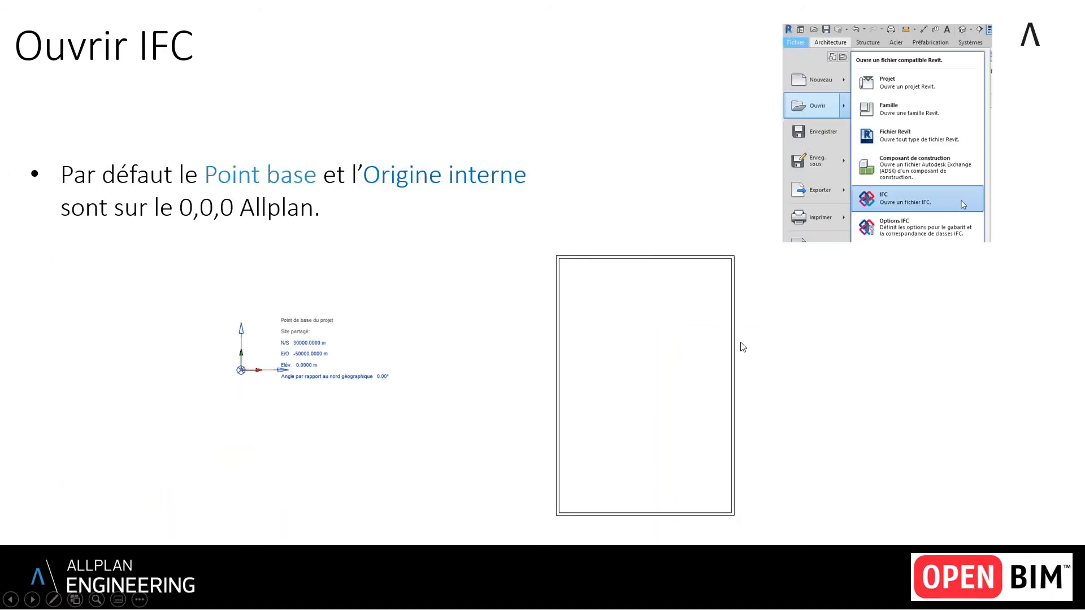
Step: Switch to Revit and open BAT B ALLPLAN.ifc as an IFC file from the part 2 revit folder under Webinaire
key(super+Tab)
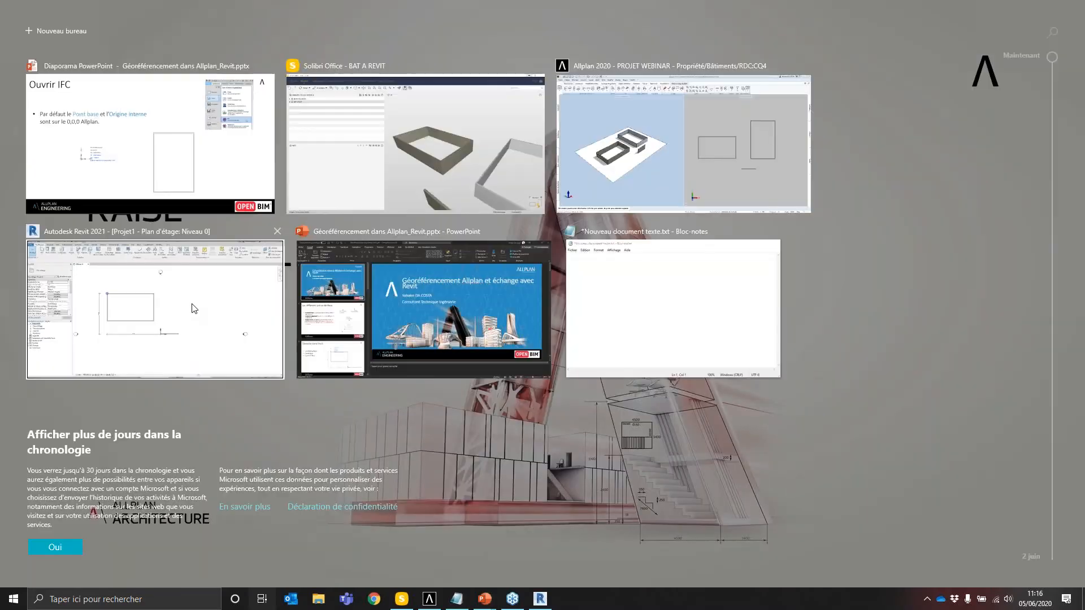
click(193, 308)
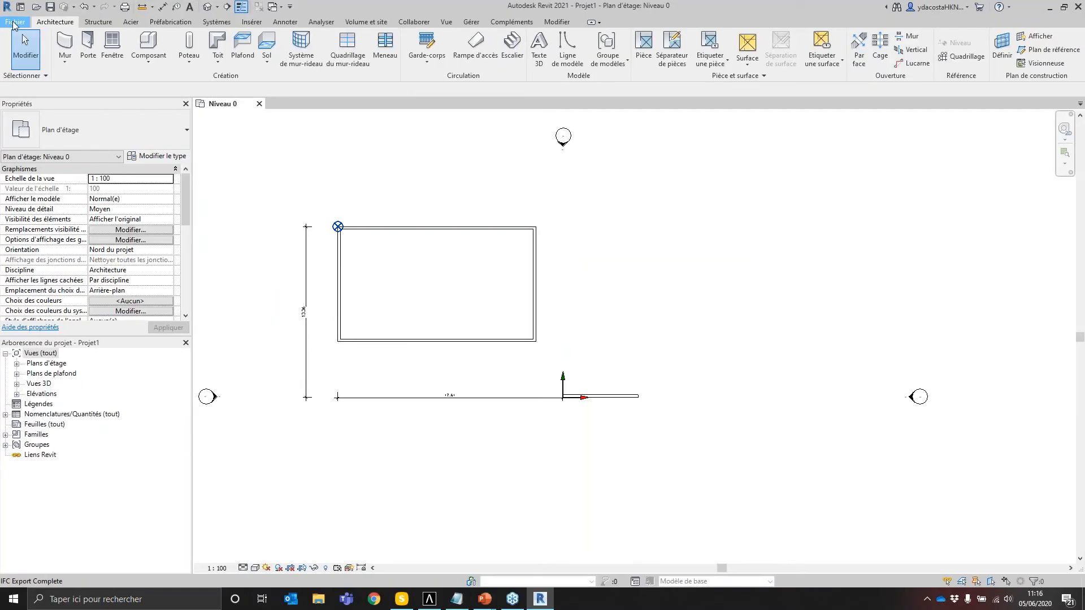
click(14, 22)
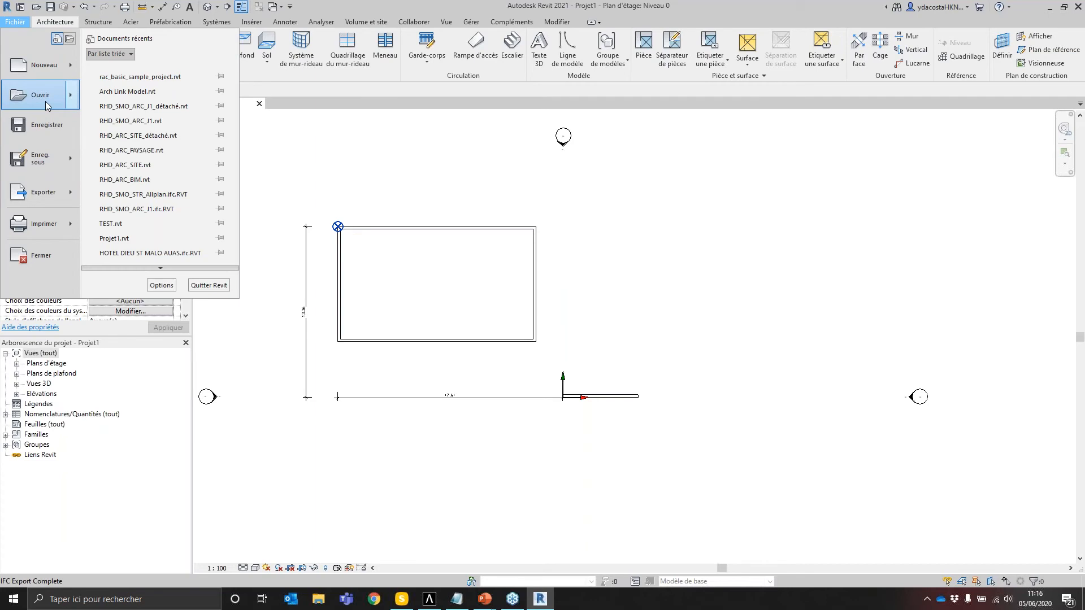
mouse_move(45, 104)
click(160, 208)
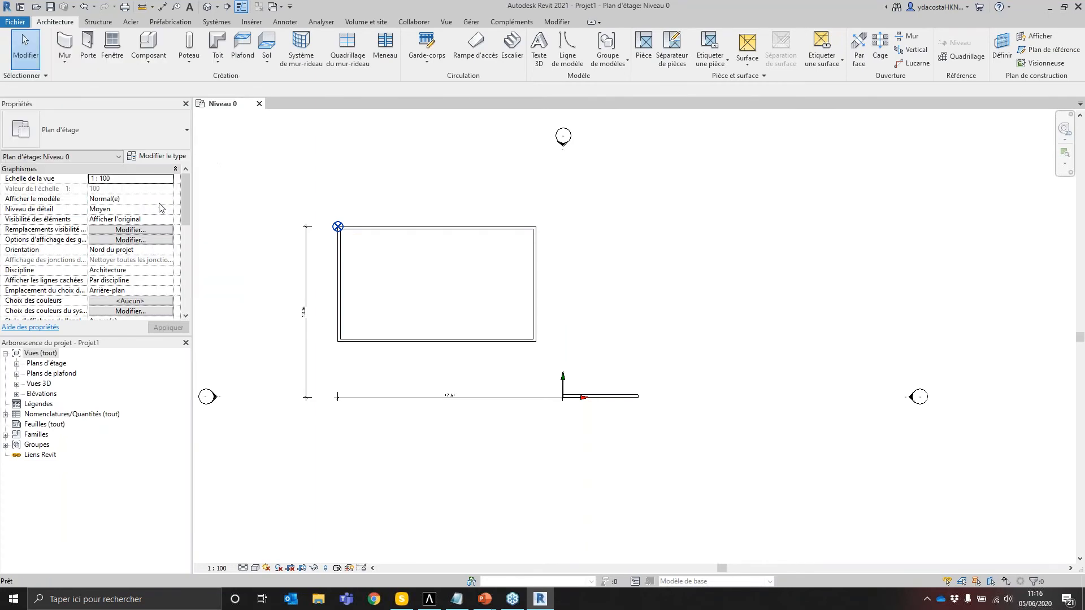
click(313, 201)
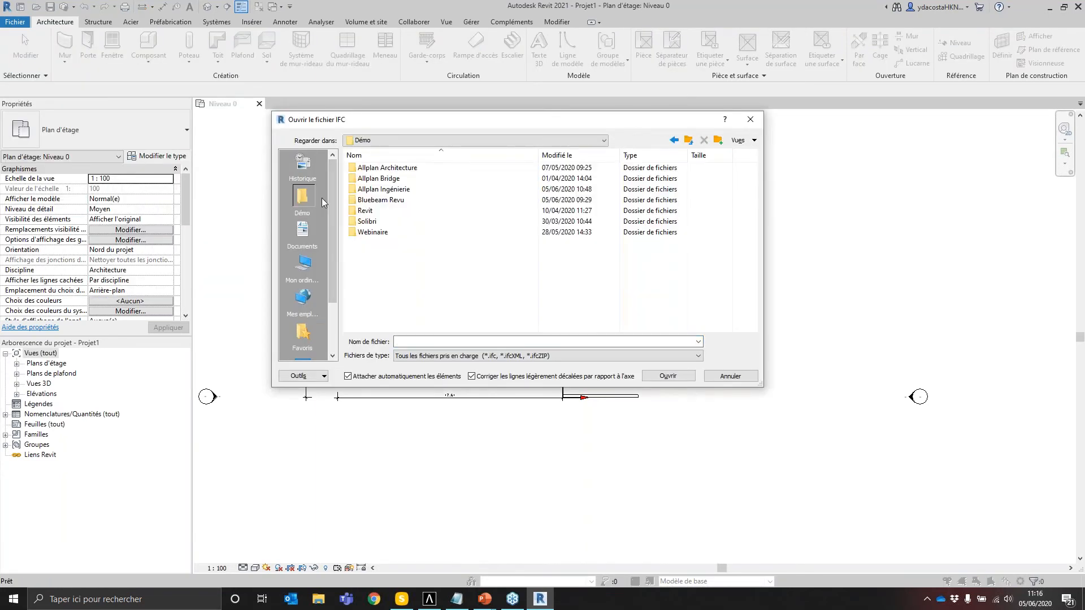
double_click(373, 233)
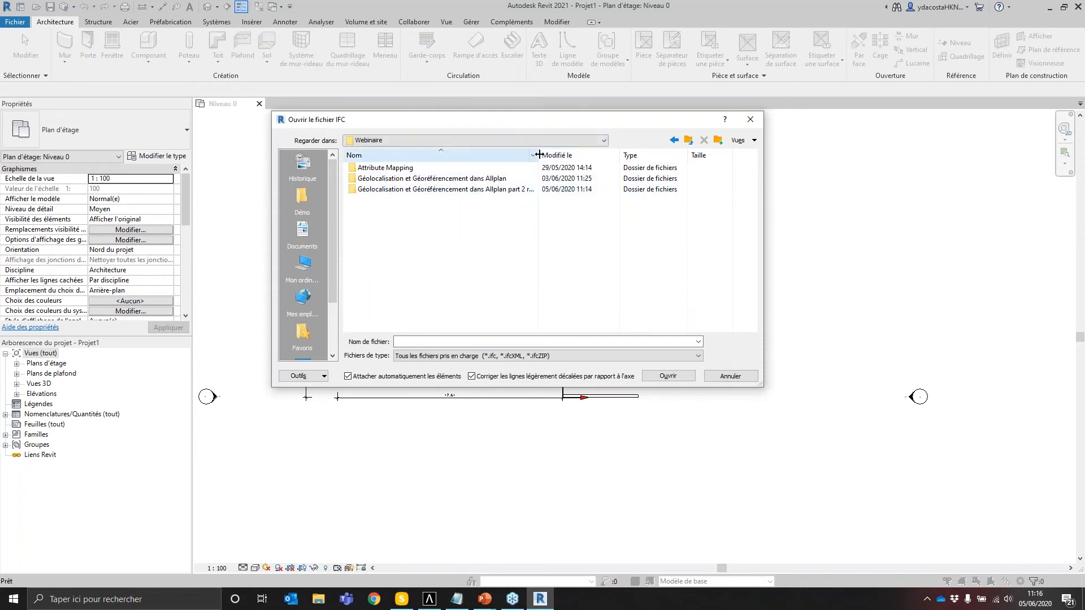
drag(538, 154, 571, 154)
double_click(395, 188)
click(393, 178)
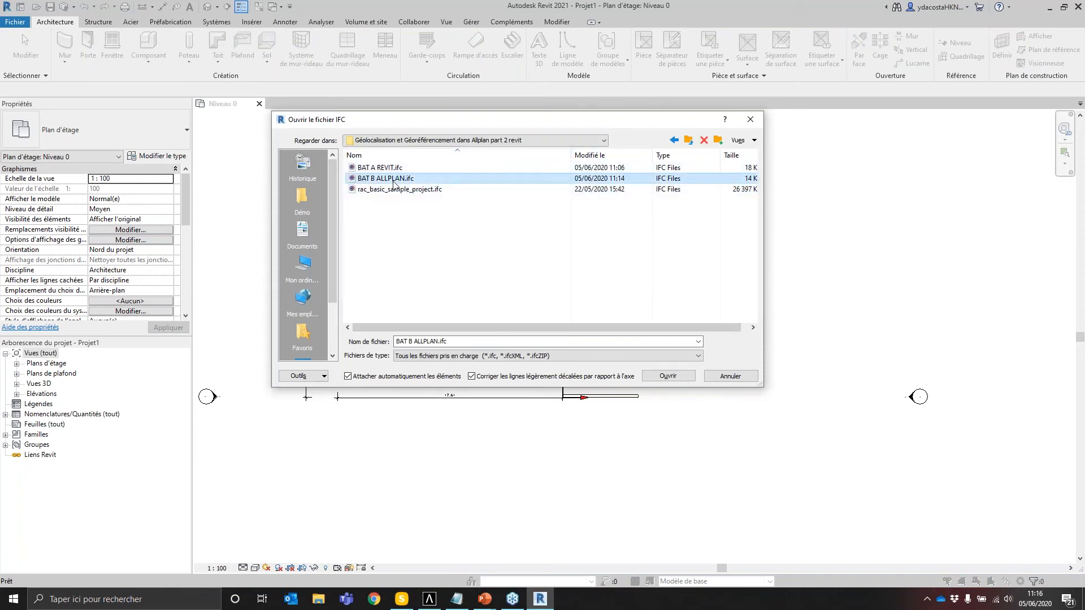
click(673, 376)
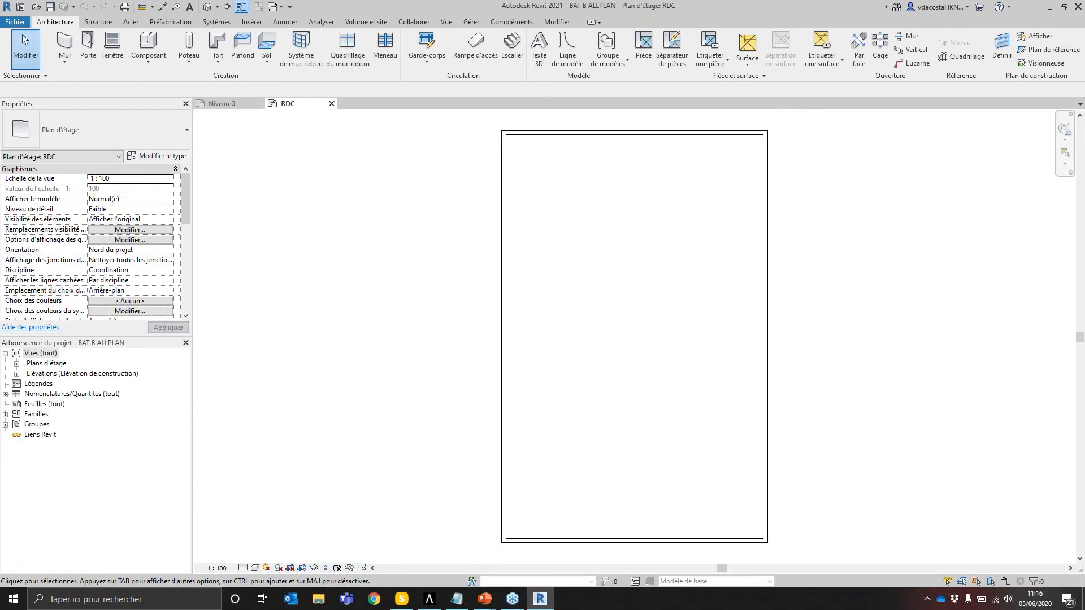
Step: Examine the rectangular walls of the opened Allplan building in the RDC floor plan
scroll(611, 351, down, 5)
middle_drag(630, 351, 682, 346)
scroll(672, 338, up, 2)
drag(602, 310, 521, 261)
click(791, 296)
drag(866, 308, 527, 196)
click(833, 489)
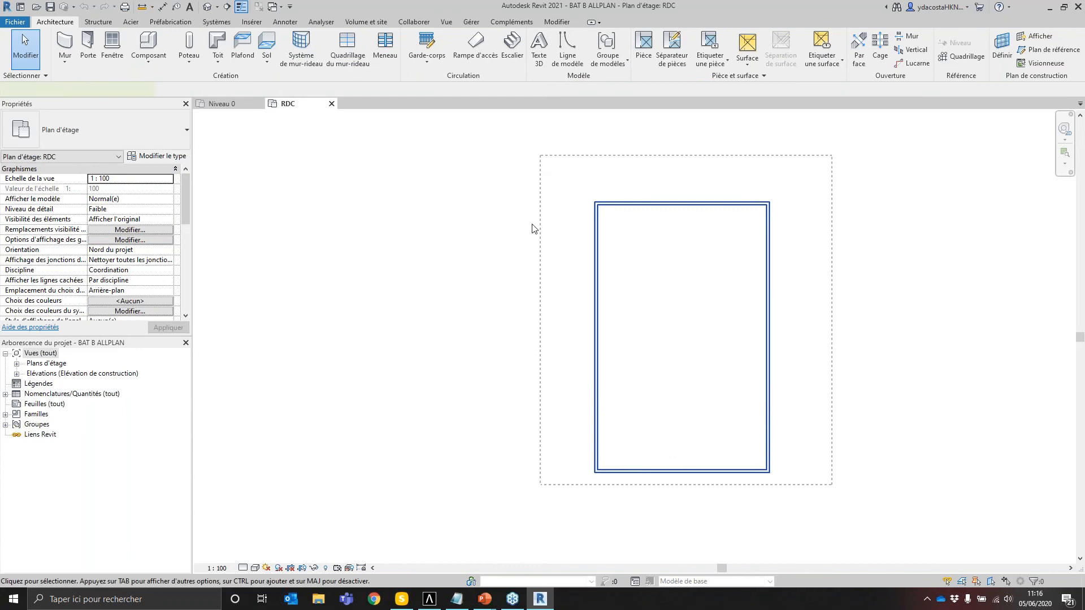
click(596, 277)
click(767, 287)
click(723, 308)
Step: Make Origine interne, Point de base du projet and Point de topographie under Site visible in the RDC floor plan
middle_drag(596, 353, 649, 349)
key(v)
key(v)
scroll(508, 315, down, 6)
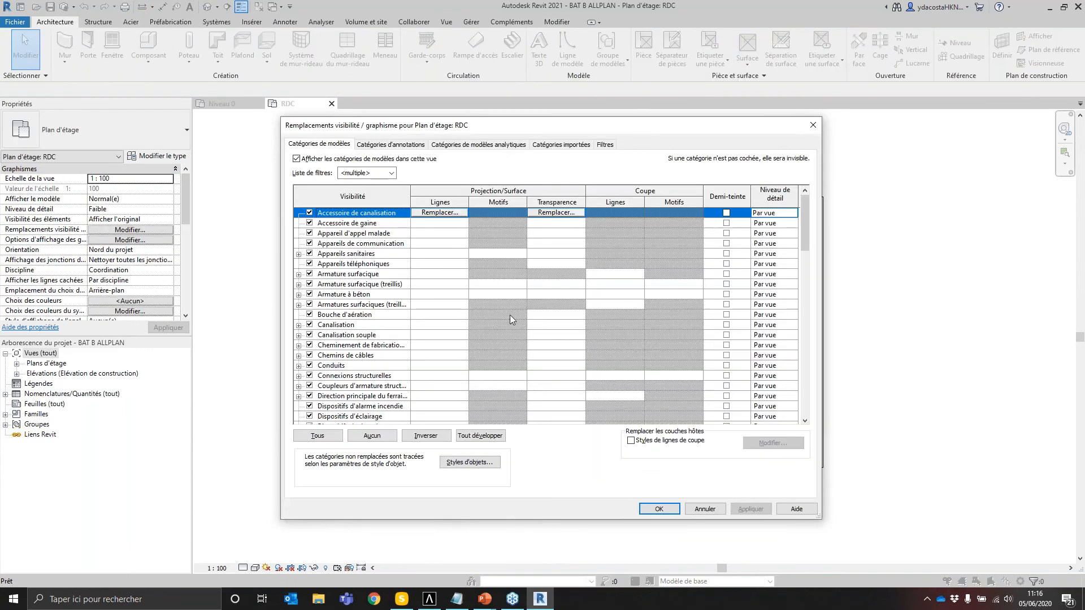
scroll(373, 320, down, 8)
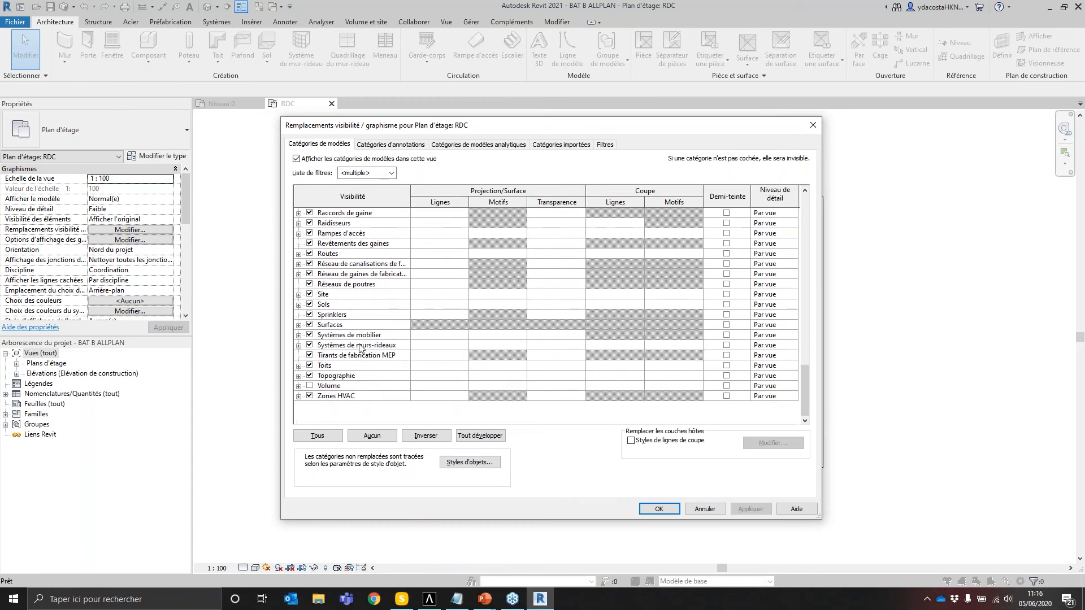
click(299, 294)
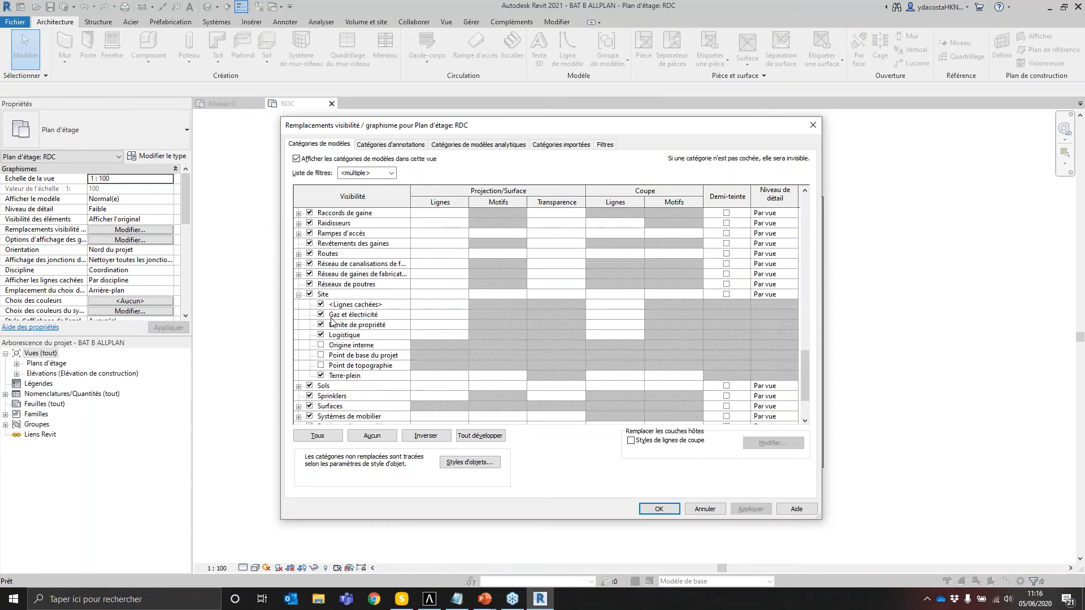
click(321, 346)
click(321, 355)
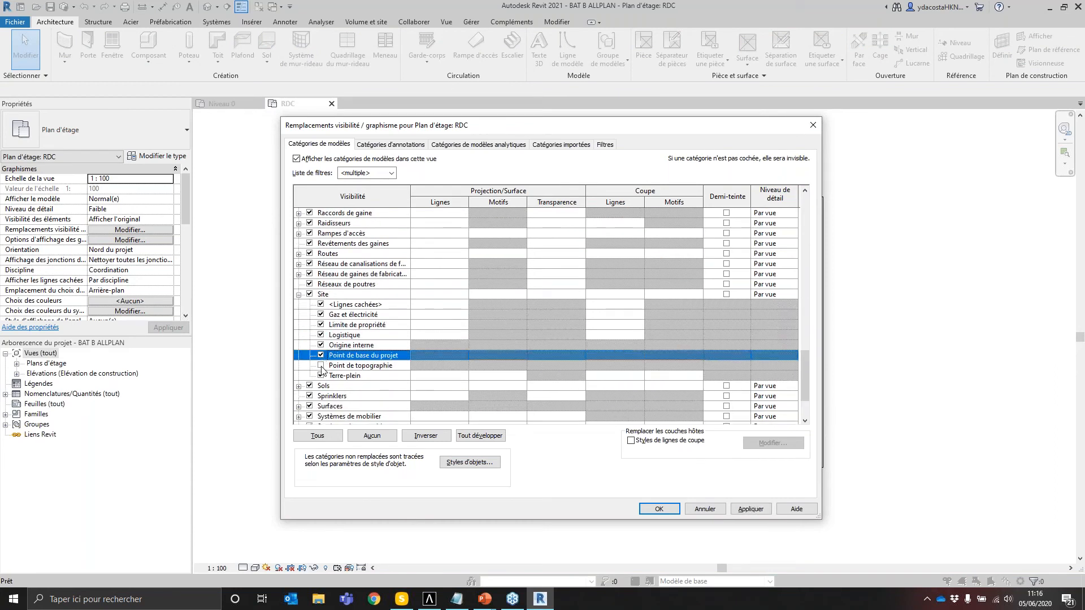
click(320, 366)
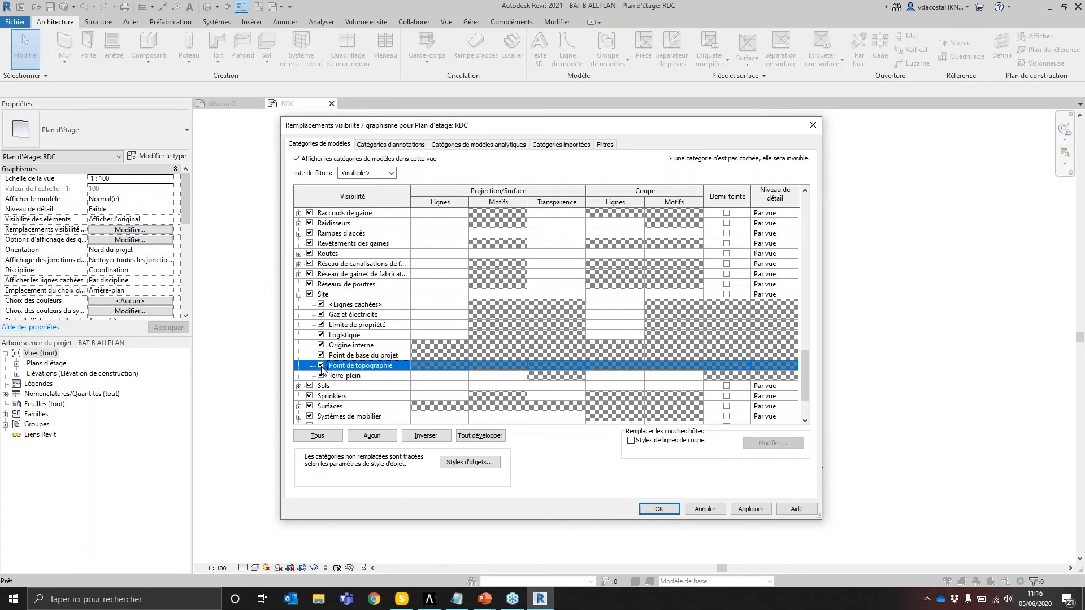
click(660, 509)
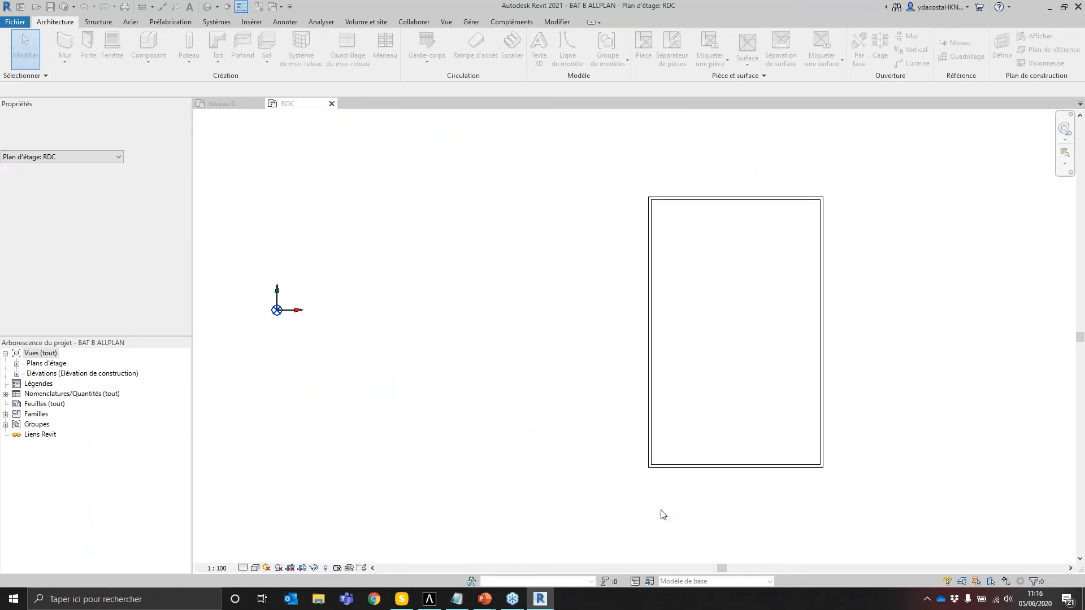
Step: Select the project base point beside the building and read its shared site coordinates
scroll(434, 292, down, 2)
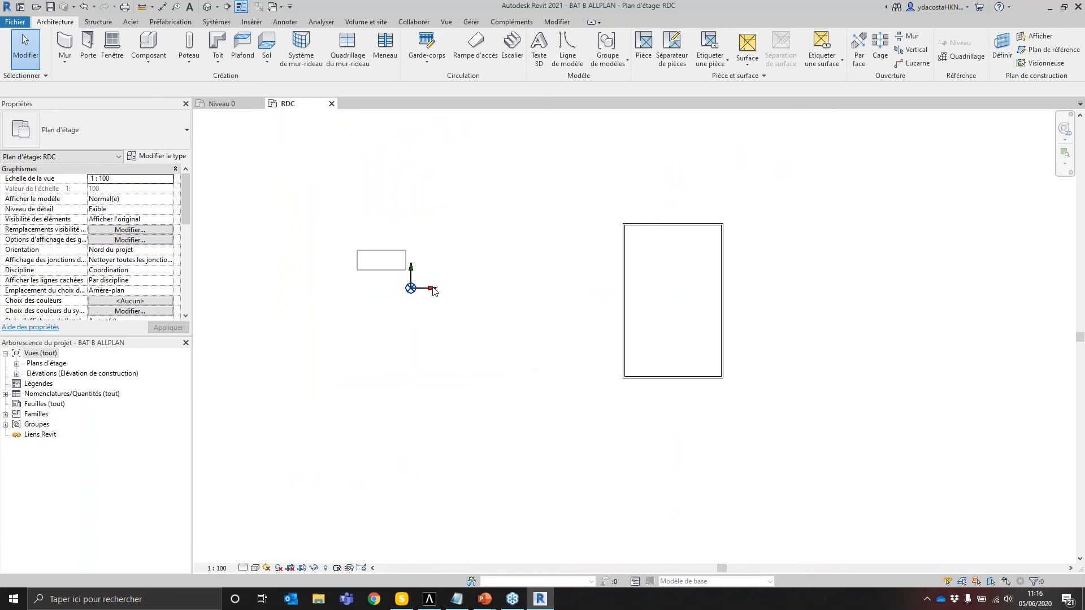
click(433, 290)
click(458, 317)
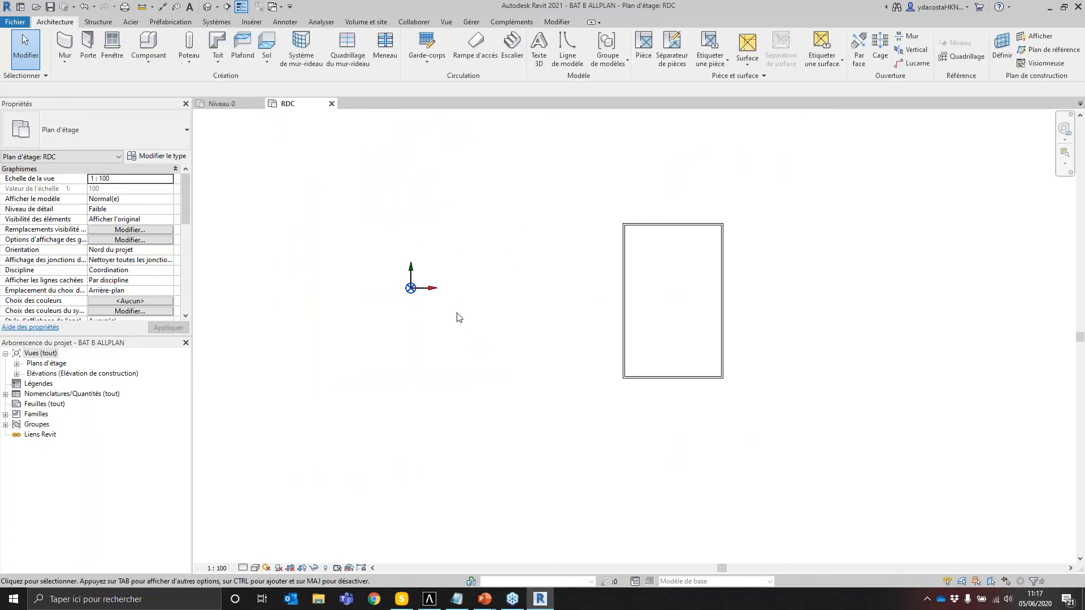
drag(457, 314, 479, 324)
scroll(420, 309, up, 1)
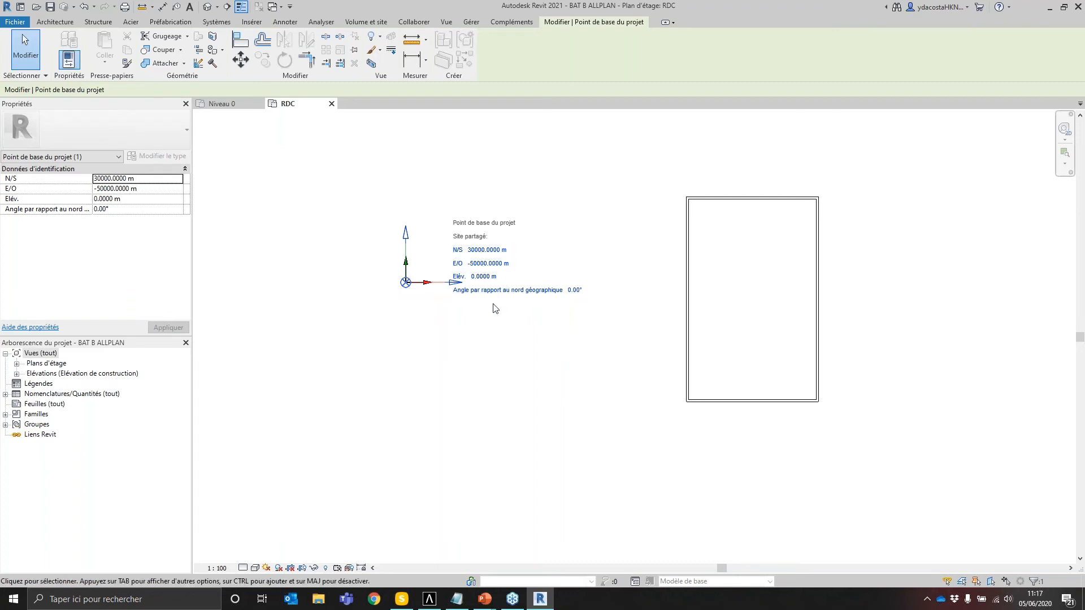
Step: Locate the distant survey point, check its coordinates, and return to the building and its base point
scroll(627, 351, down, 5)
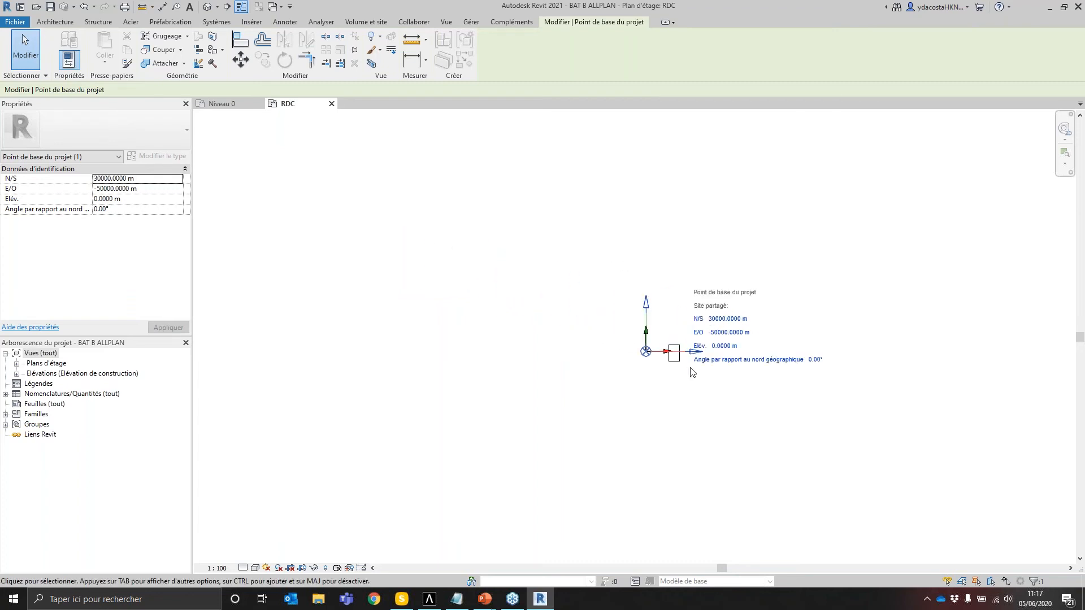
mouse_move(693, 372)
middle_down()
mouse_move(639, 291)
mouse_move(804, 339)
mouse_move(779, 342)
middle_up()
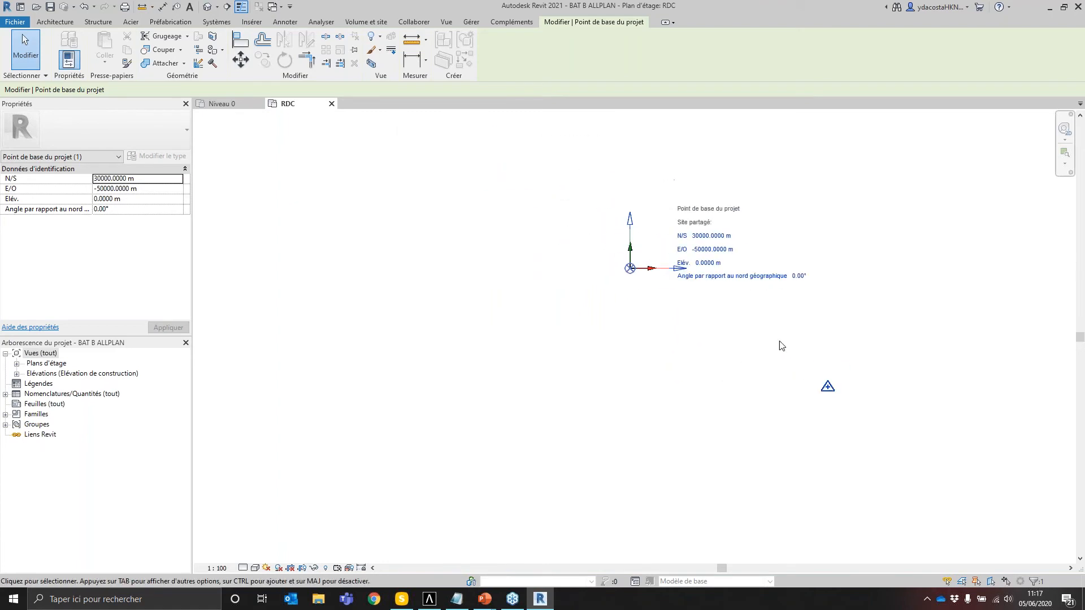
click(827, 386)
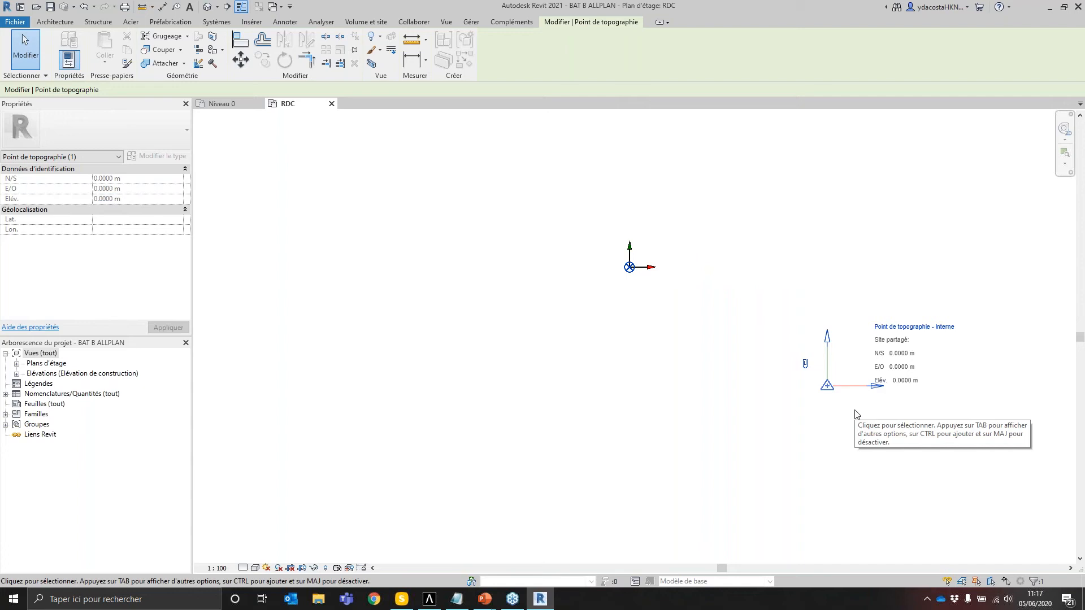
click(633, 276)
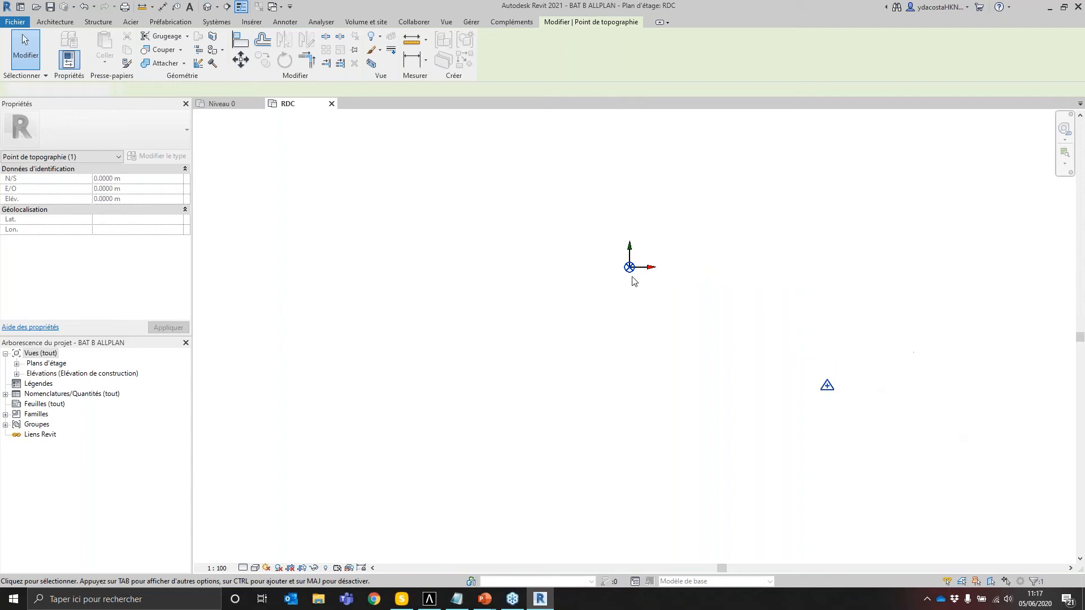
scroll(604, 236, up, 6)
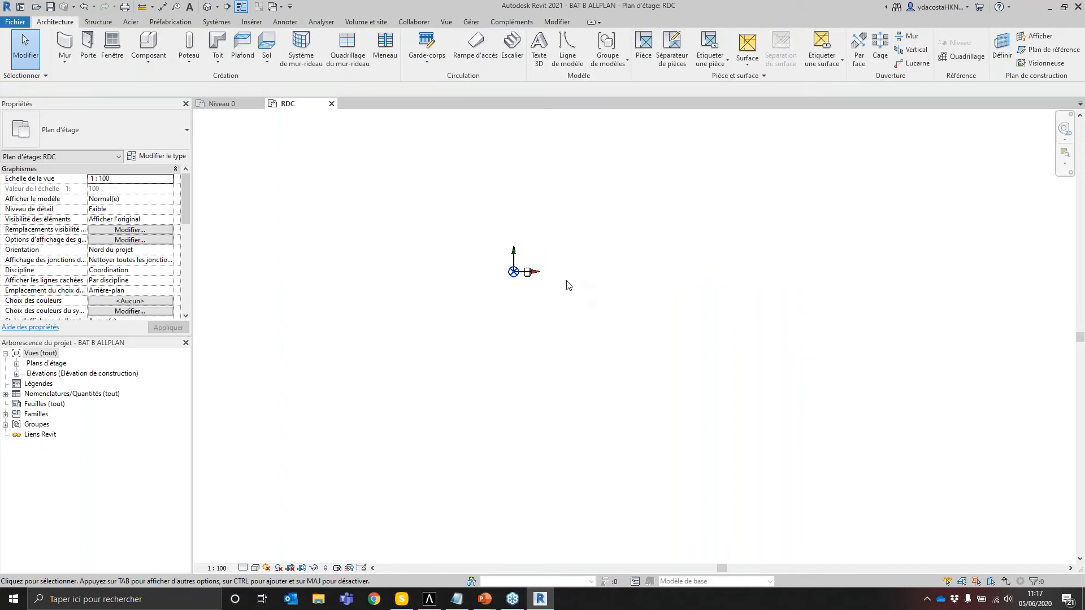
scroll(510, 271, up, 10)
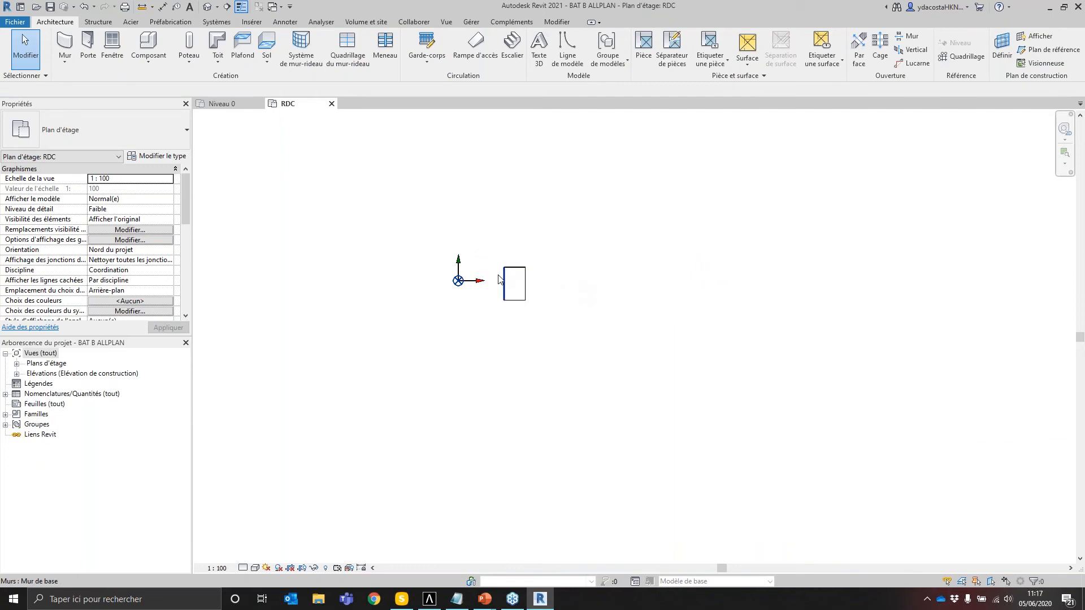
scroll(516, 313, up, 1)
scroll(523, 312, down, 2)
middle_drag(523, 312, 529, 311)
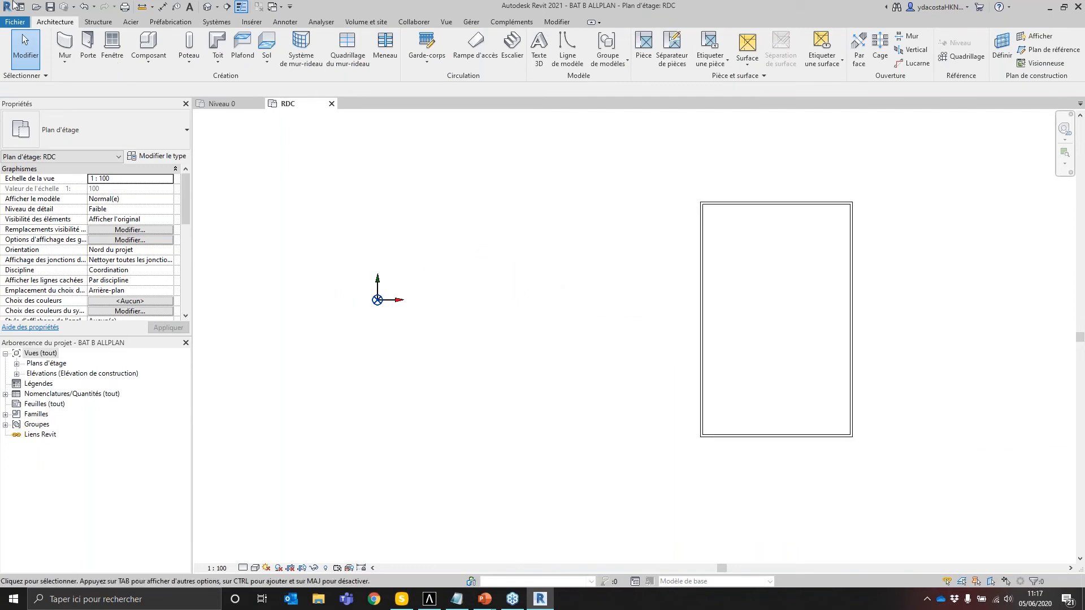
Step: Save the opened Allplan model as a Revit project named BAT B ALLPLAN in the part 2 revit folder
click(50, 6)
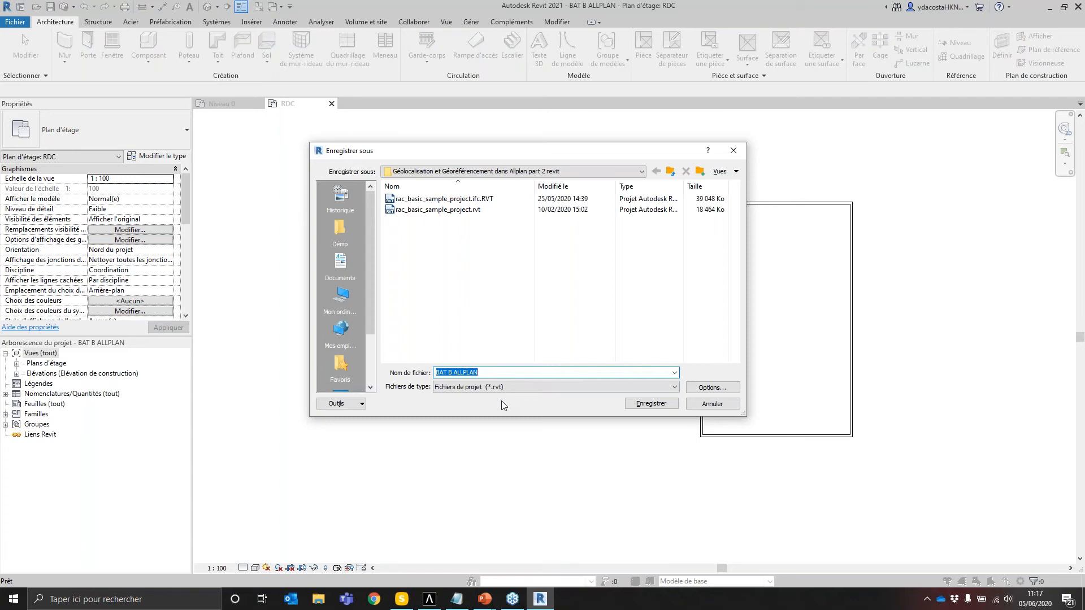
click(500, 373)
click(652, 406)
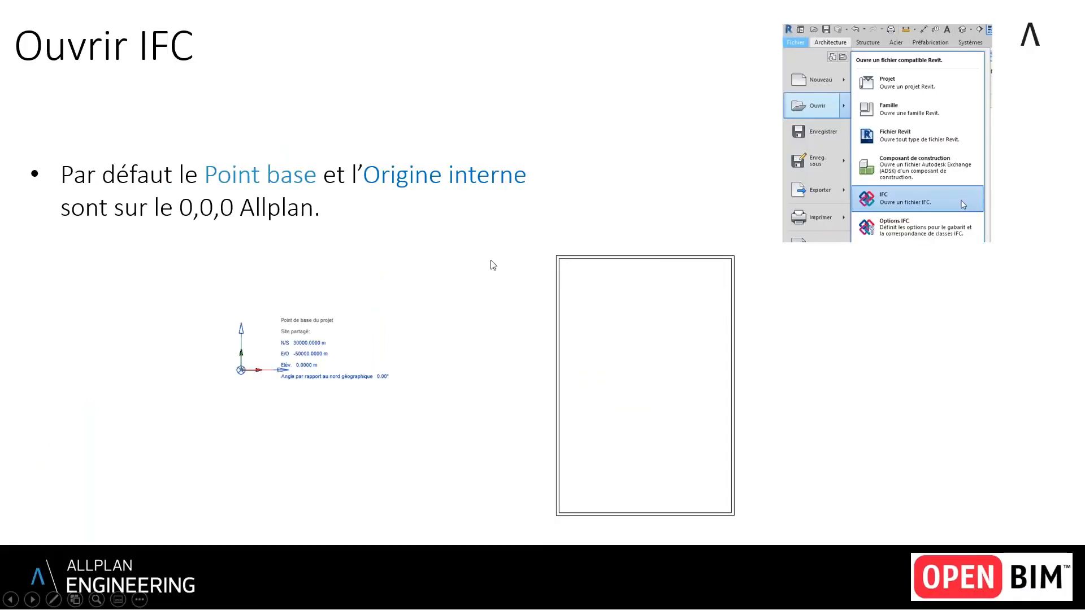
Step: Advance the PowerPoint slideshow to the Lier Revit slide and switch back to Revit
click(490, 260)
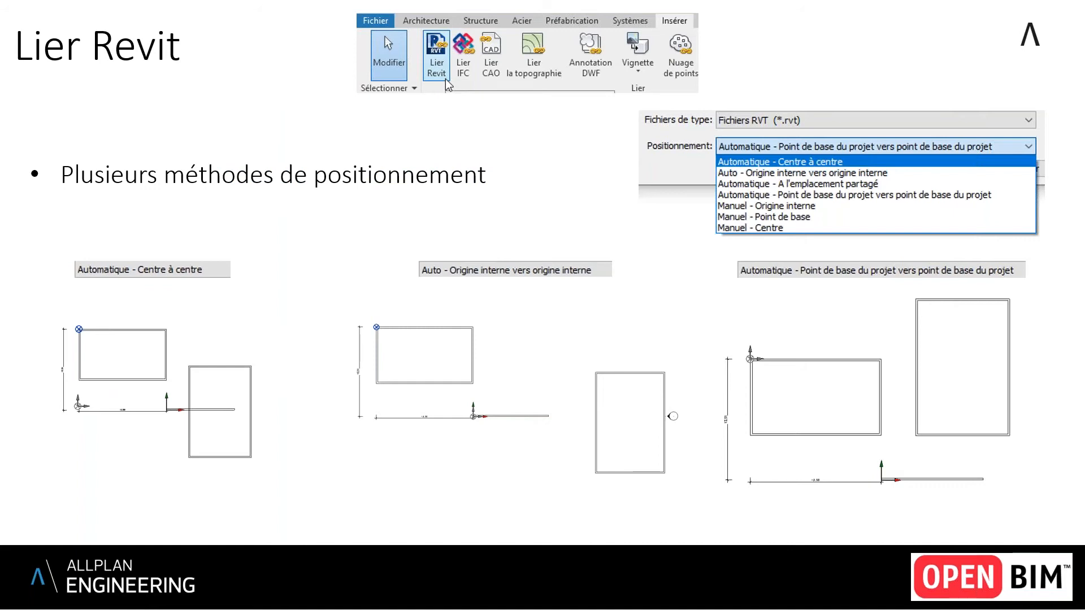
key(alt+Tab)
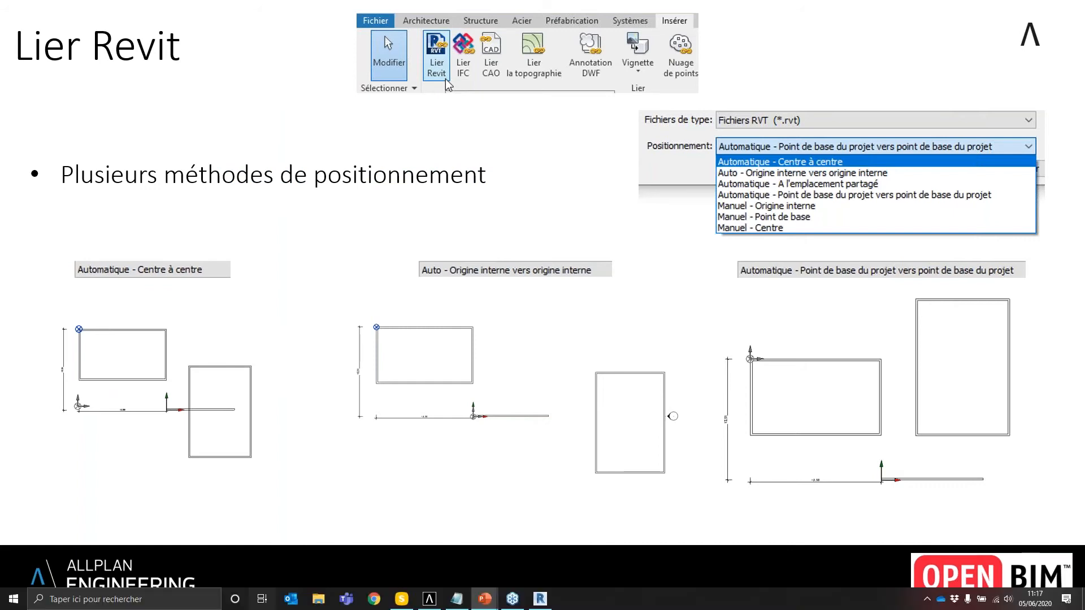
key(alt+Tab)
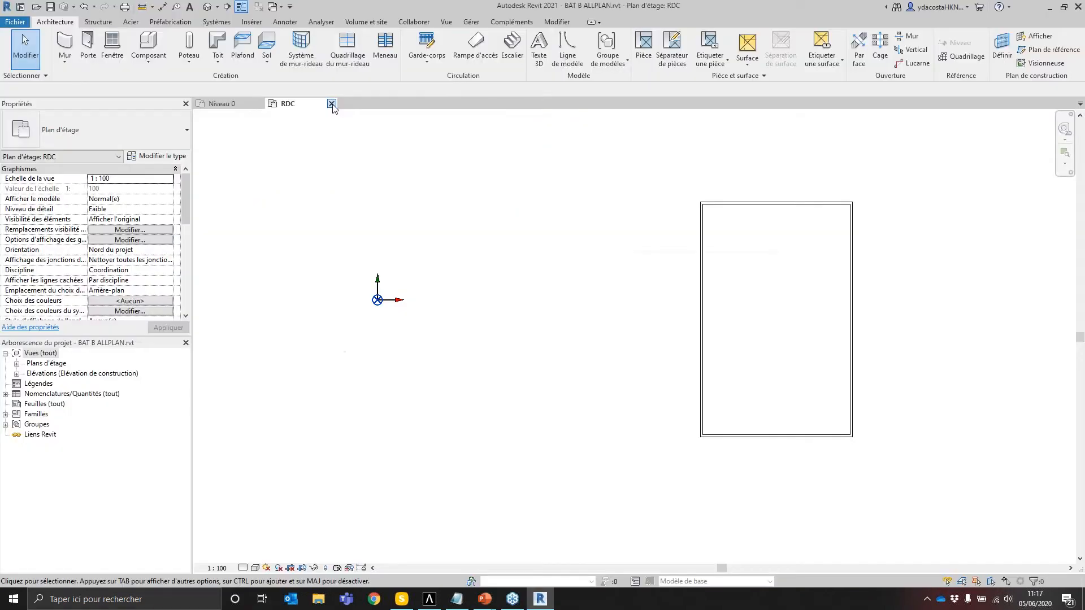
Step: Close the RDC view and link BAT B ALLPLAN.rvt into Projet1 with the positioning Automatique - Centre à centre
click(332, 103)
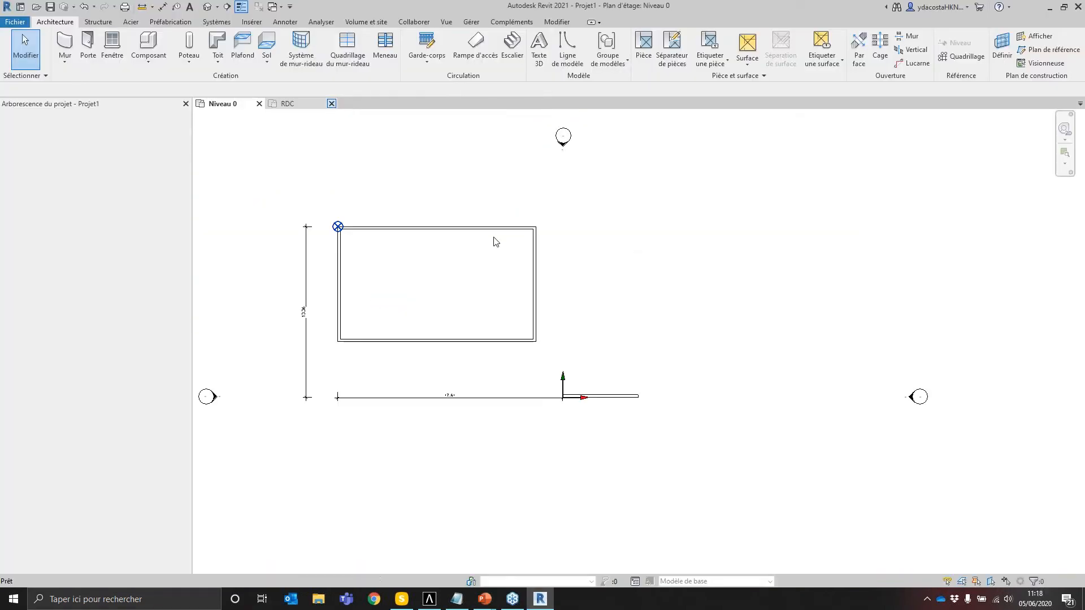
click(471, 21)
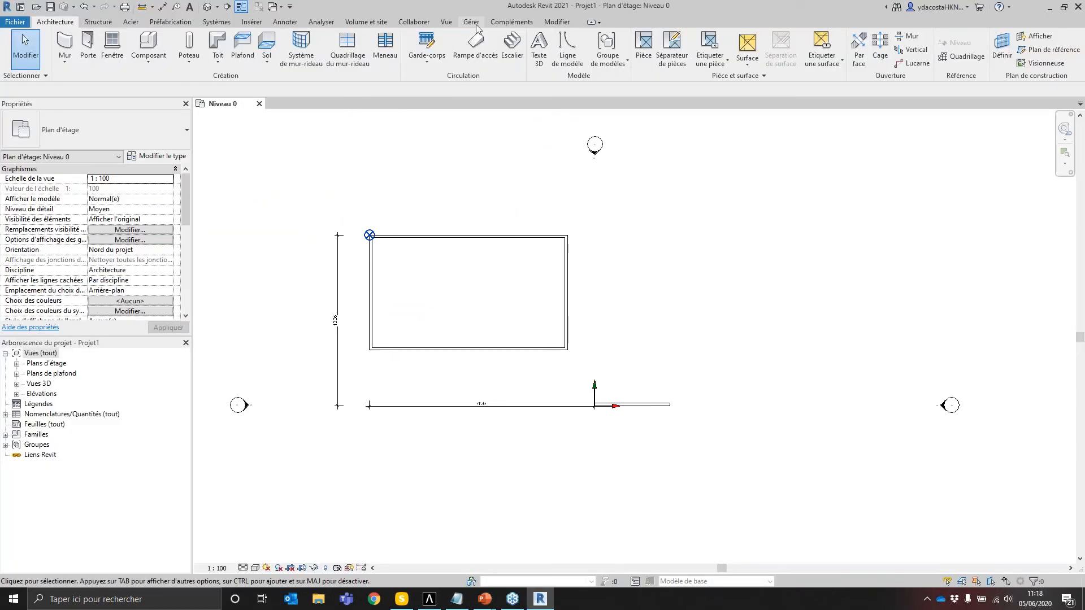
click(251, 21)
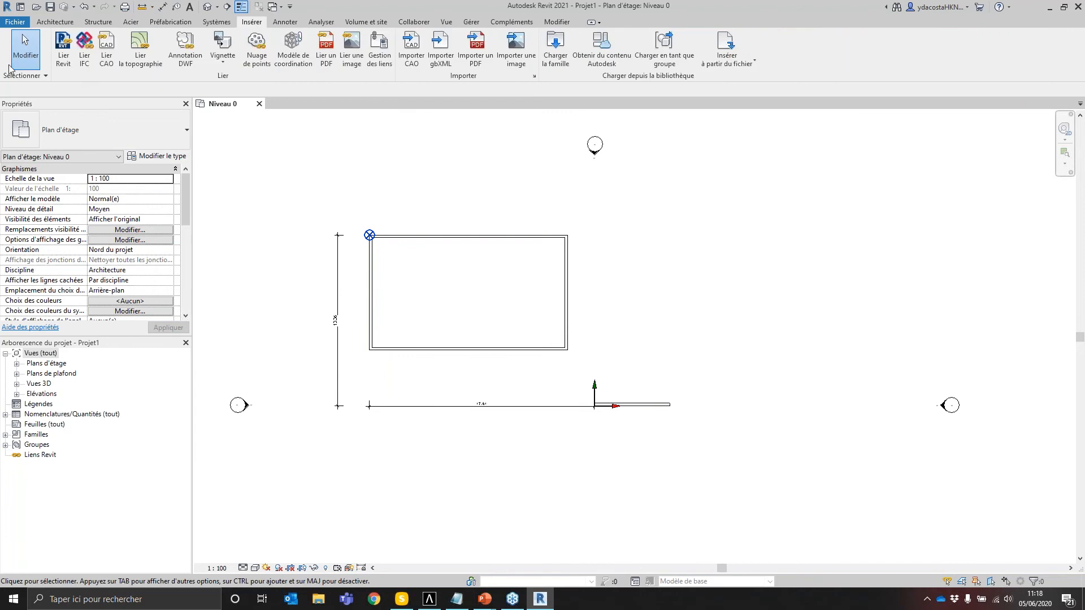
click(65, 51)
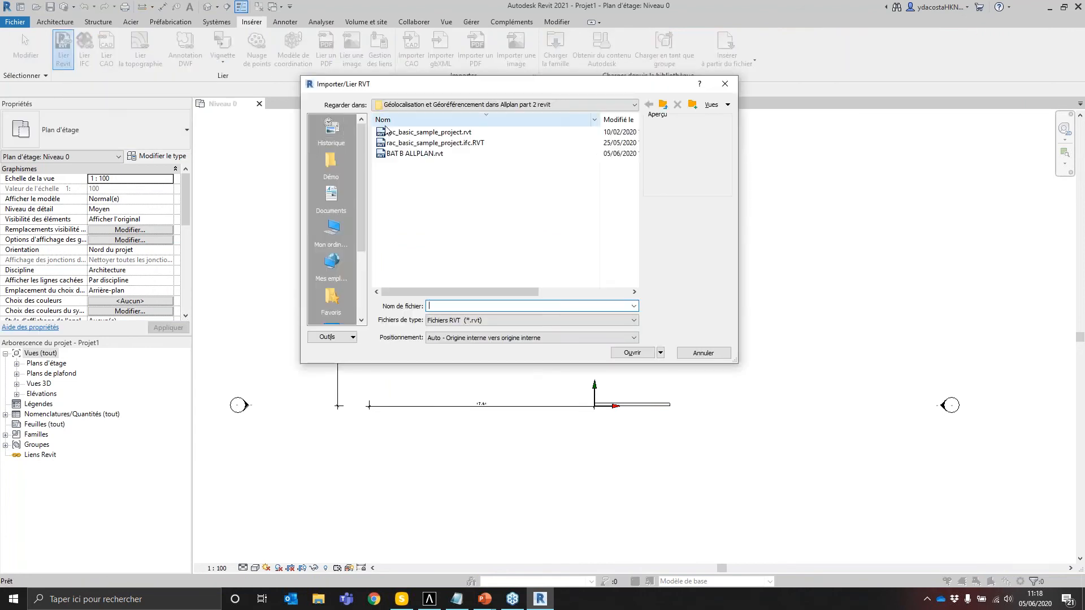
click(416, 154)
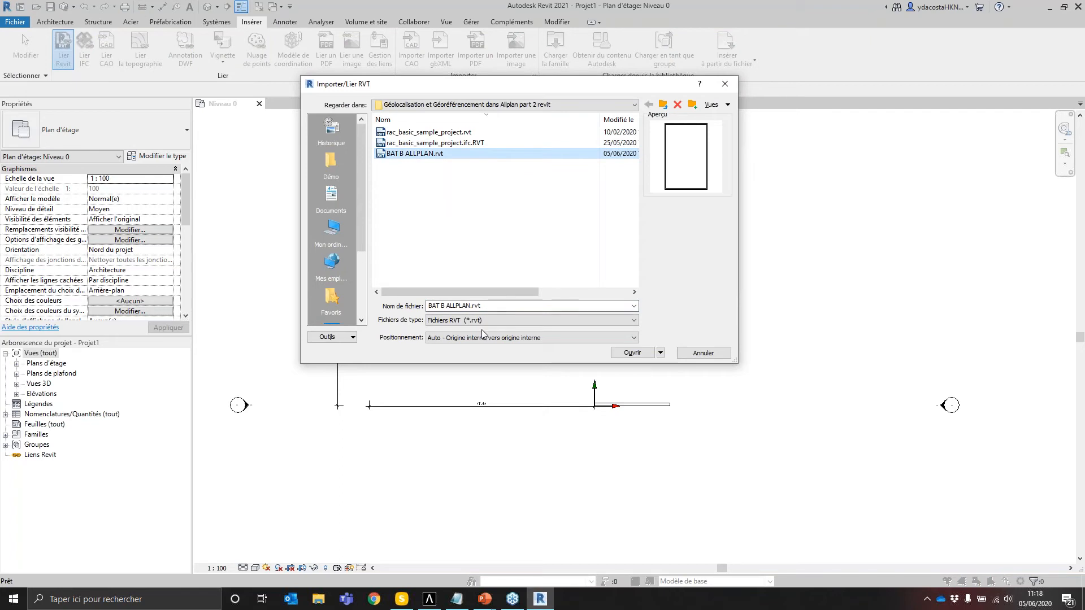
click(510, 338)
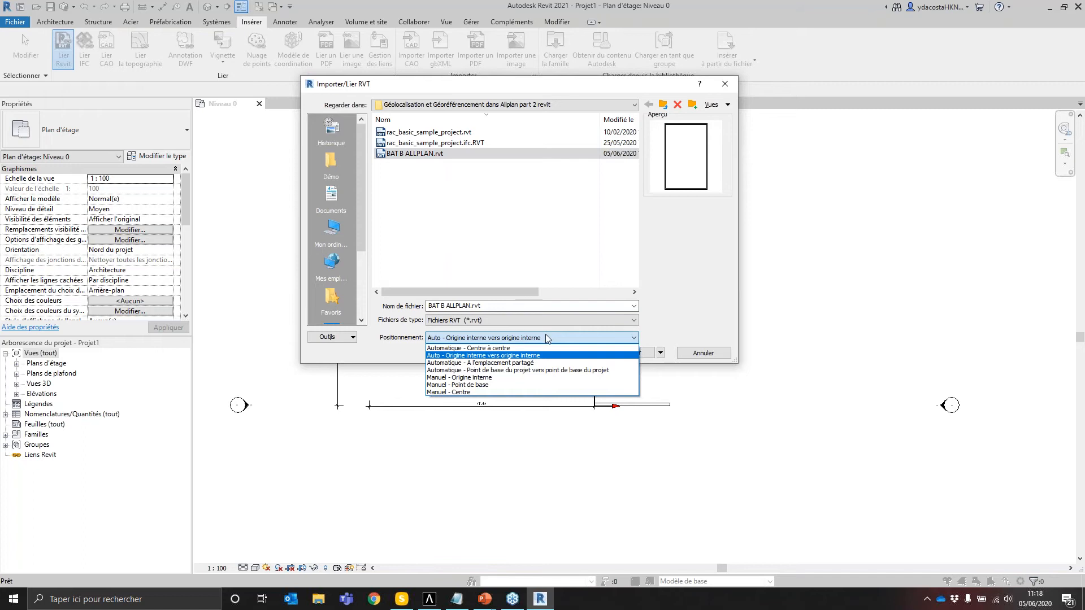
click(520, 348)
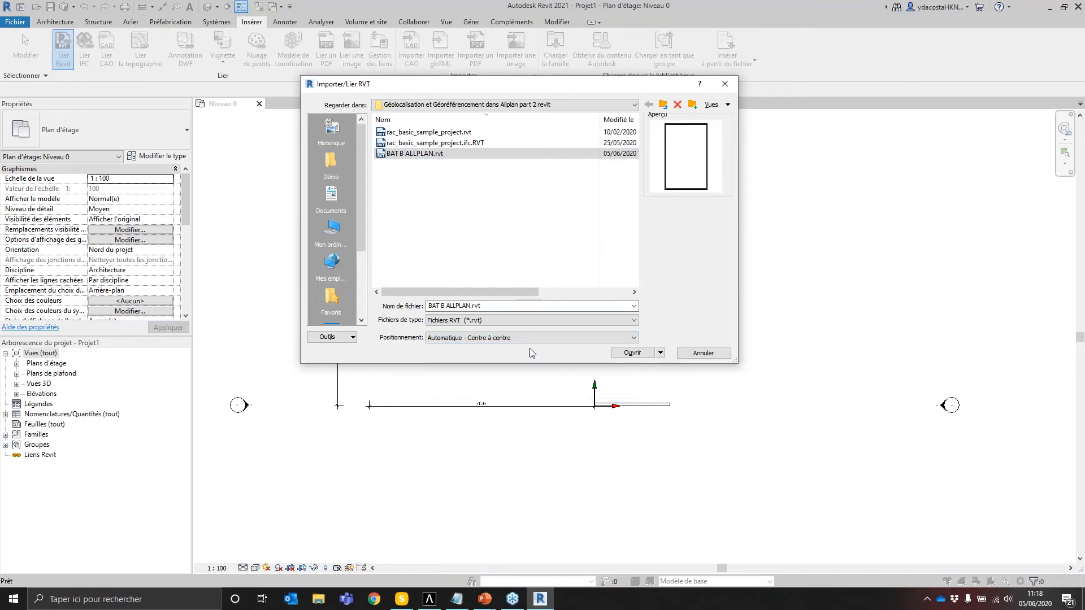
click(628, 352)
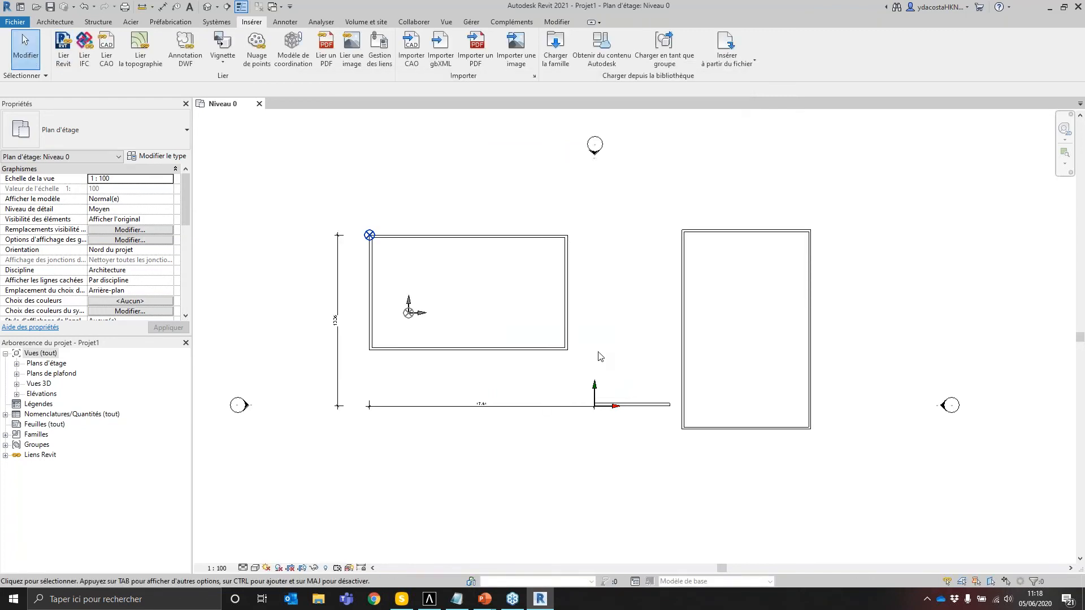
Step: Select the linked Allplan building and examine its project base point relative to the host project's reference points in Niveau 0
middle_drag(620, 401, 607, 351)
scroll(650, 320, down, 2)
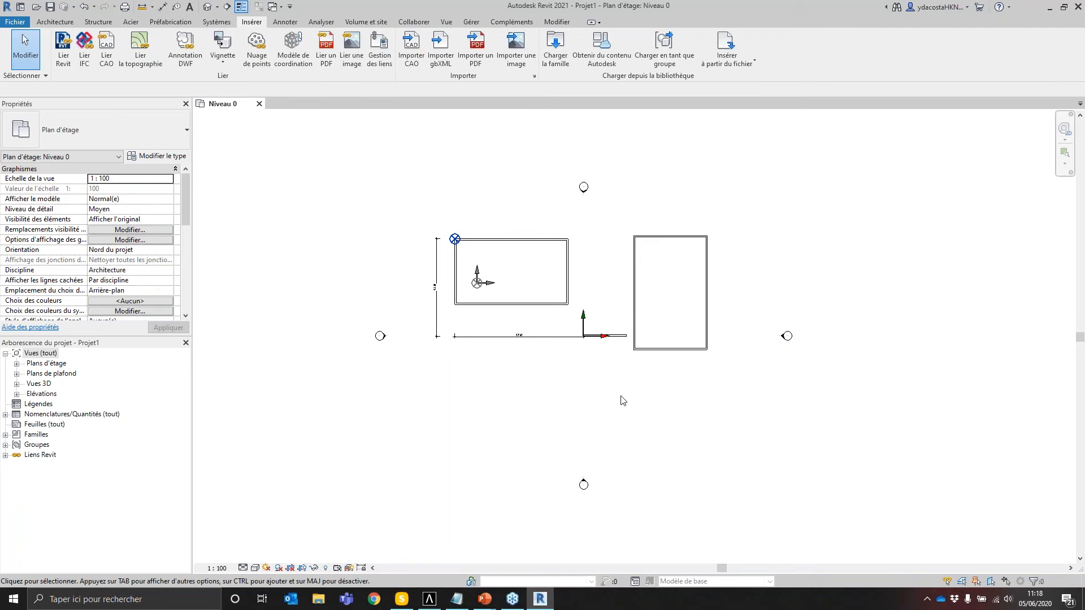
click(632, 252)
scroll(649, 293, up, 1)
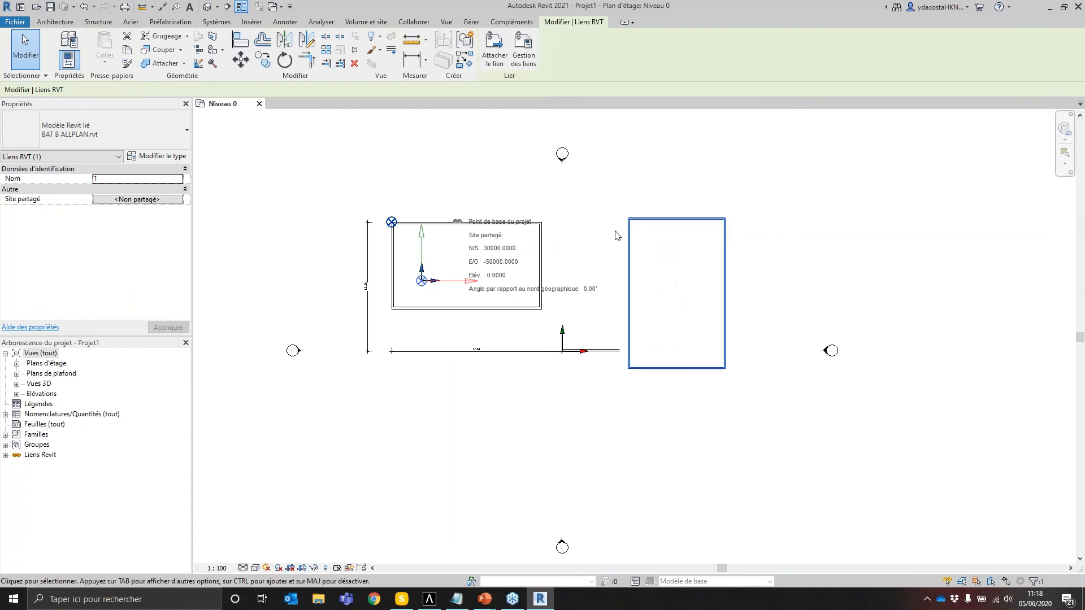
mouse_move(516, 318)
middle_down()
mouse_move(676, 306)
mouse_move(798, 370)
mouse_move(621, 278)
middle_up()
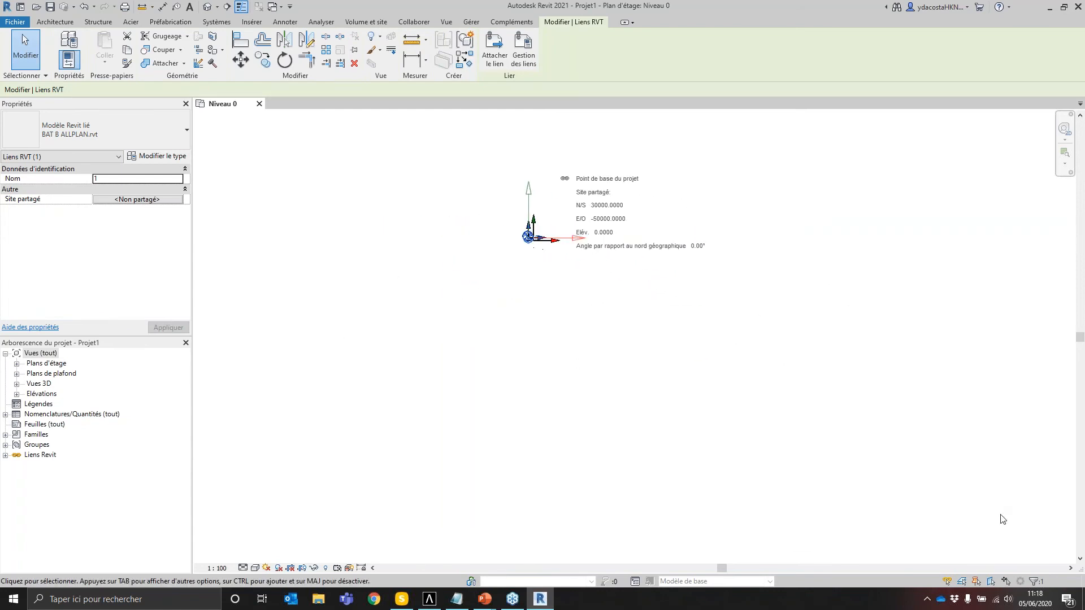
scroll(547, 229, up, 4)
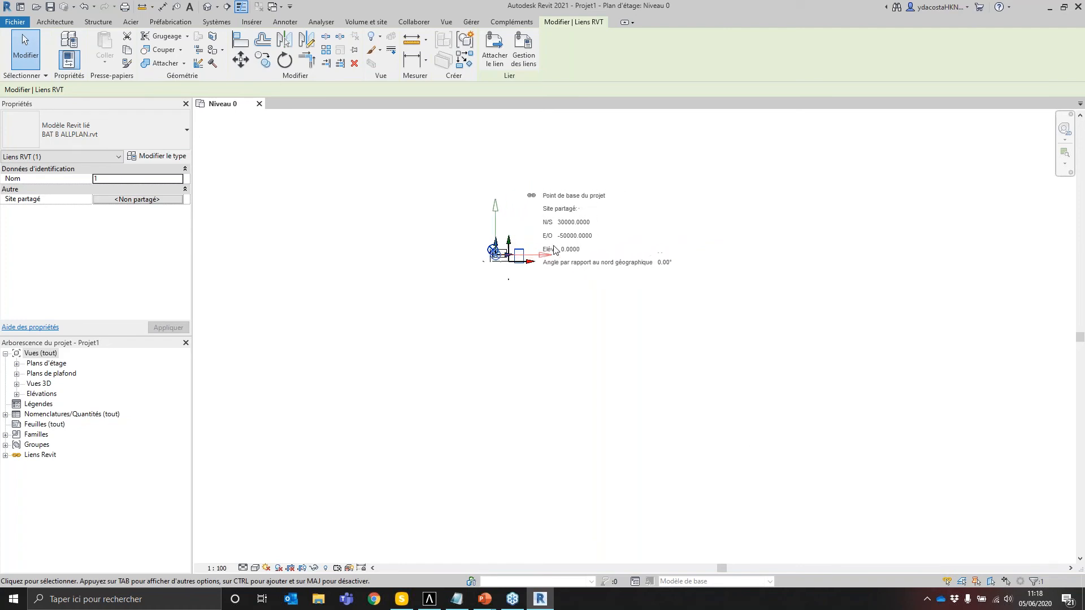
scroll(505, 272, up, 6)
scroll(565, 192, up, 2)
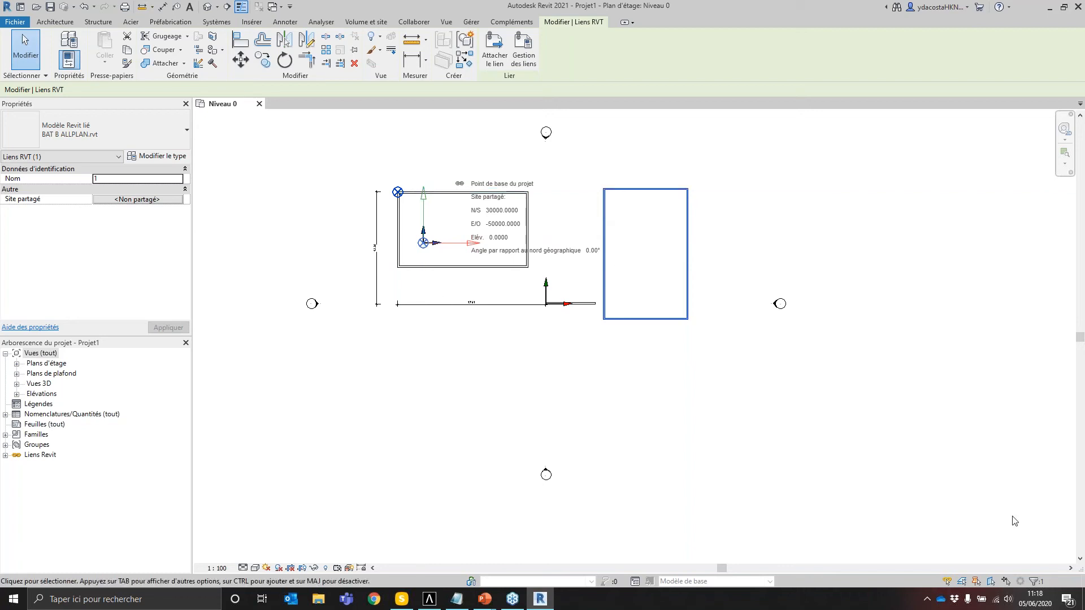
scroll(654, 322, up, 3)
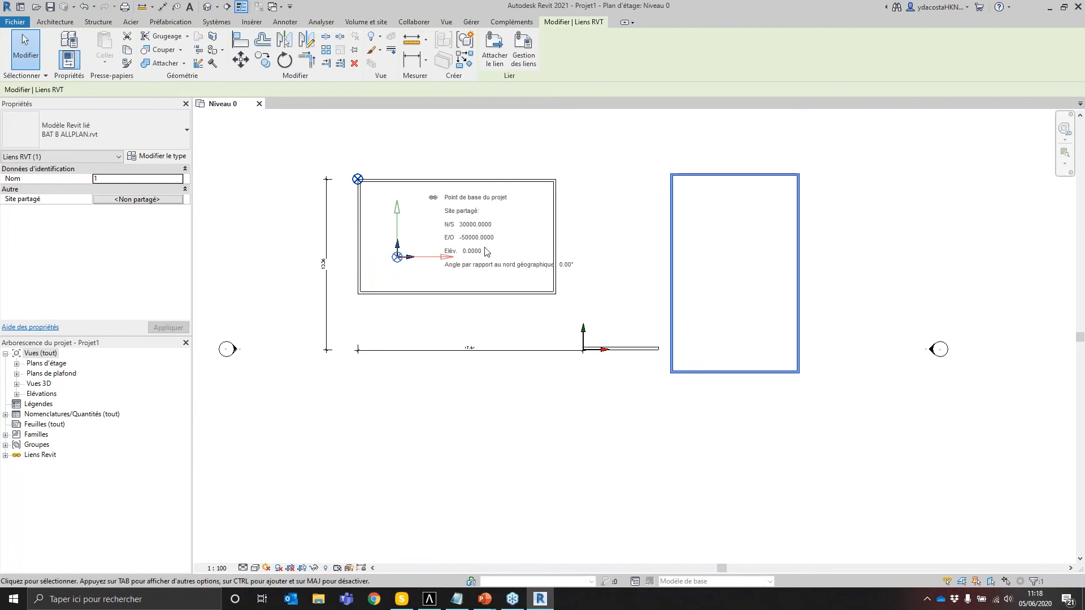
Step: Delete the linked BAT B ALLPLAN building from the Niveau 0 plan
scroll(408, 267, up, 2)
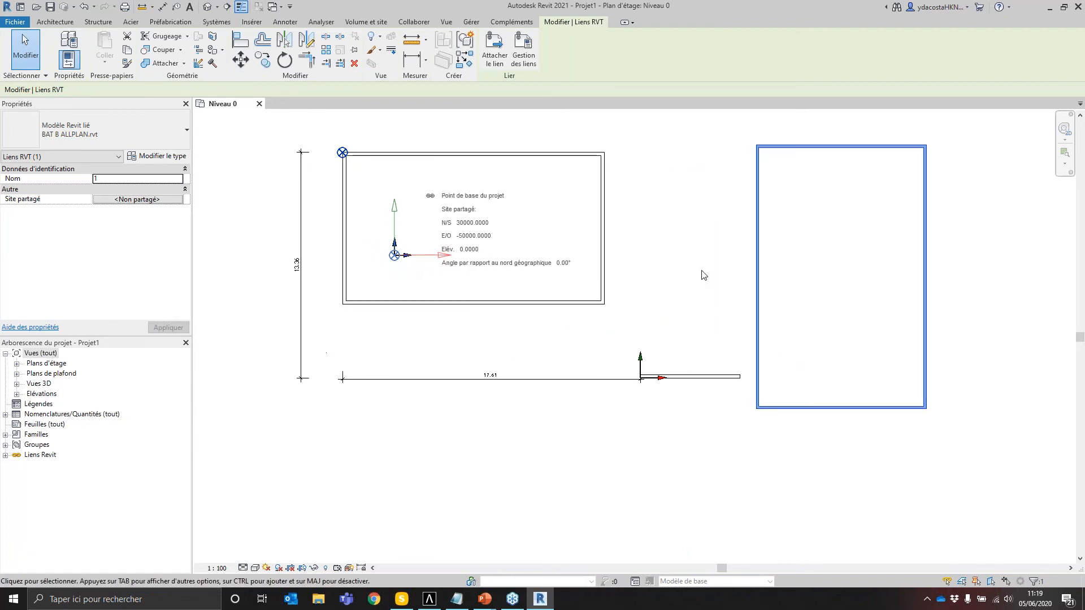
click(704, 272)
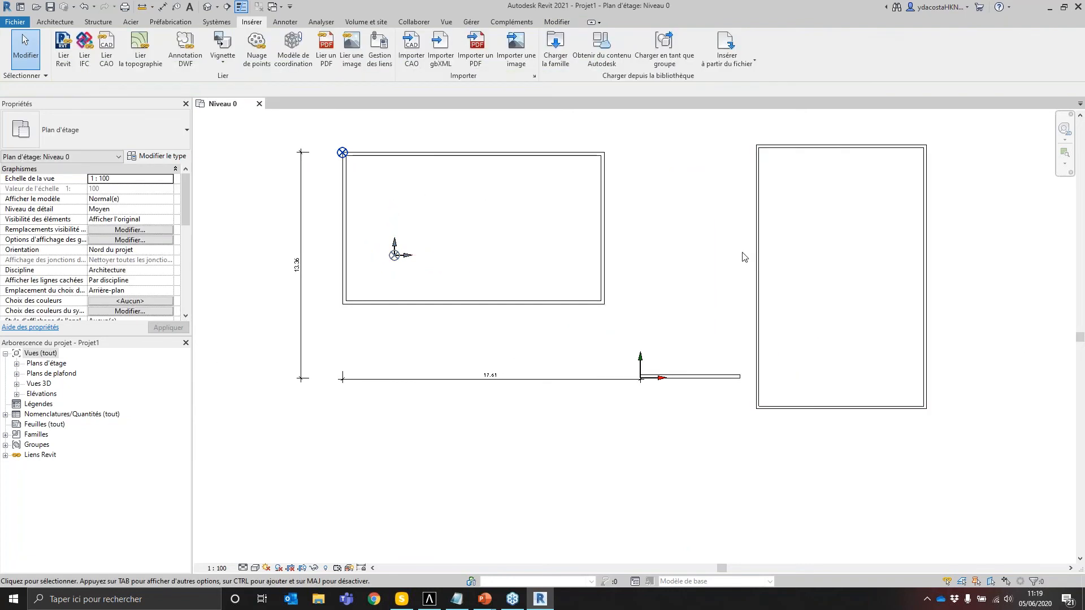
click(756, 259)
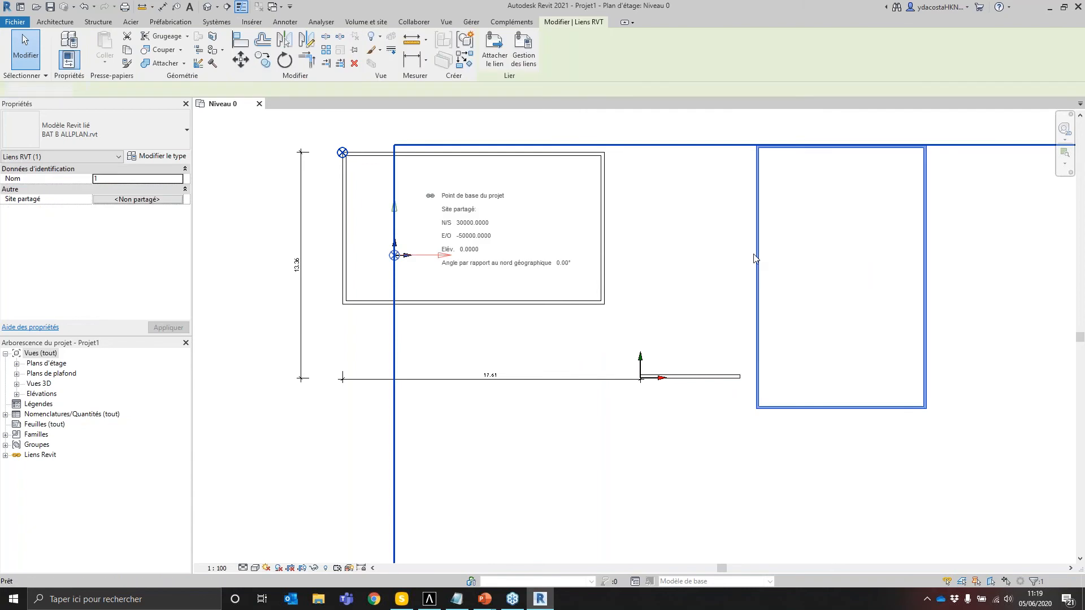
key(Delete)
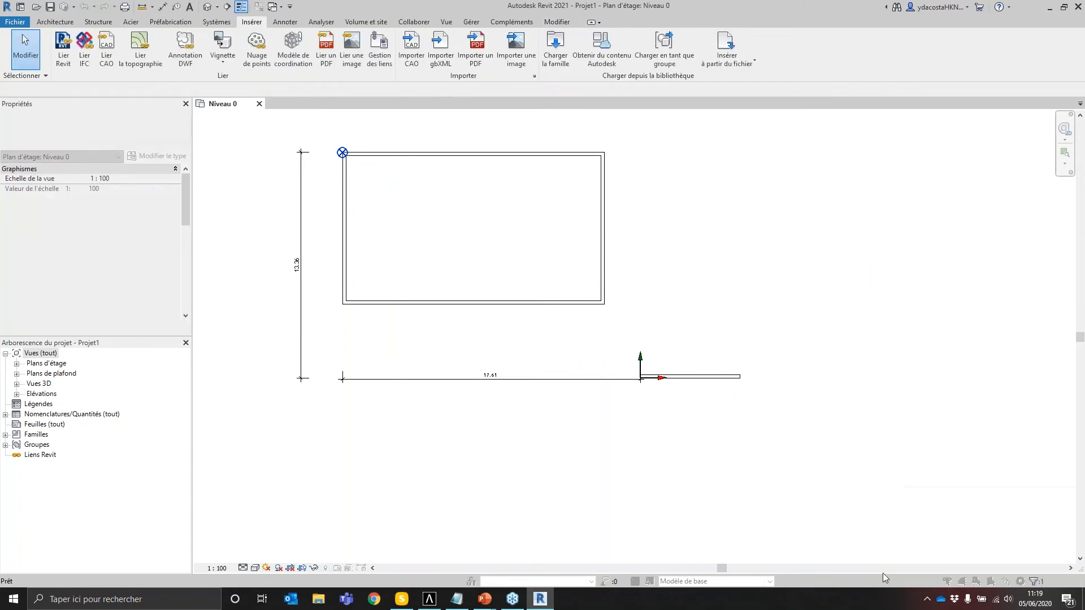
Step: Link BAT B ALLPLAN.rvt with the positioning Auto - Origine interne vers origine interne and examine its location relative to the host's internal origin
middle_drag(642, 313, 622, 358)
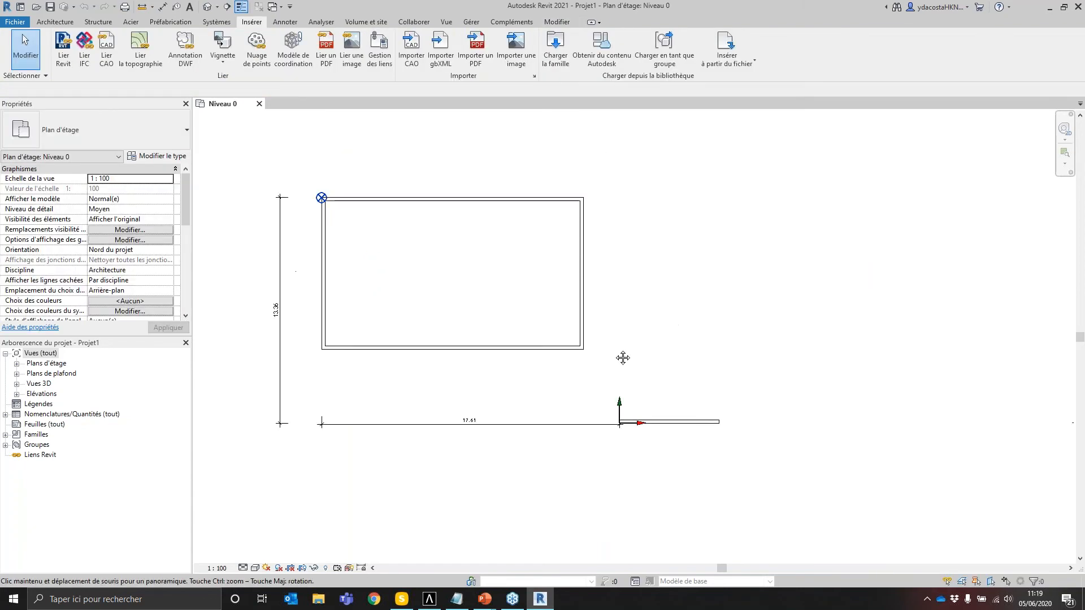
click(64, 57)
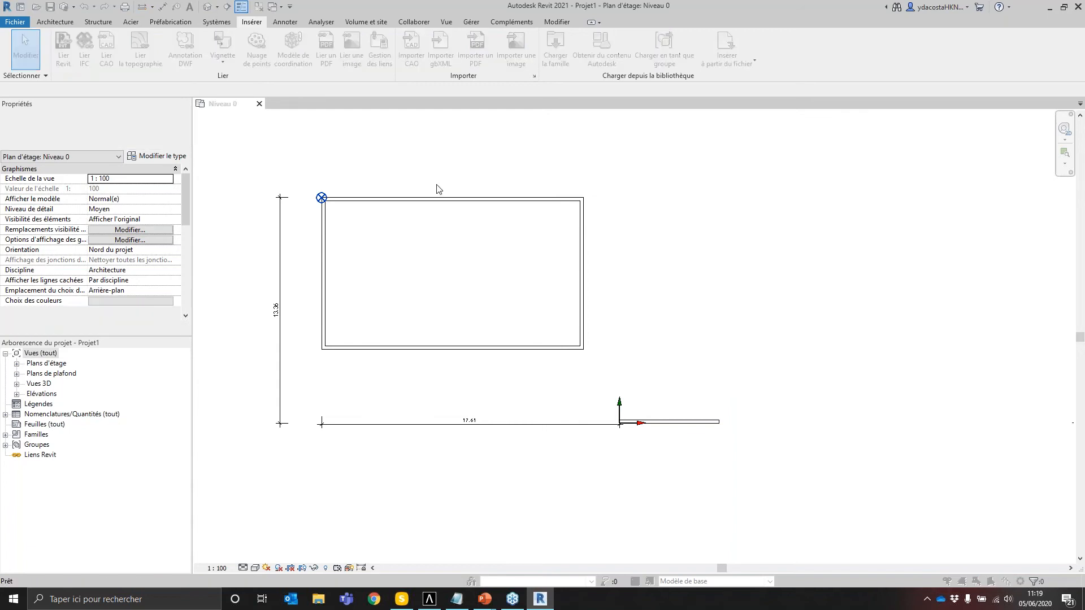
click(418, 154)
click(520, 337)
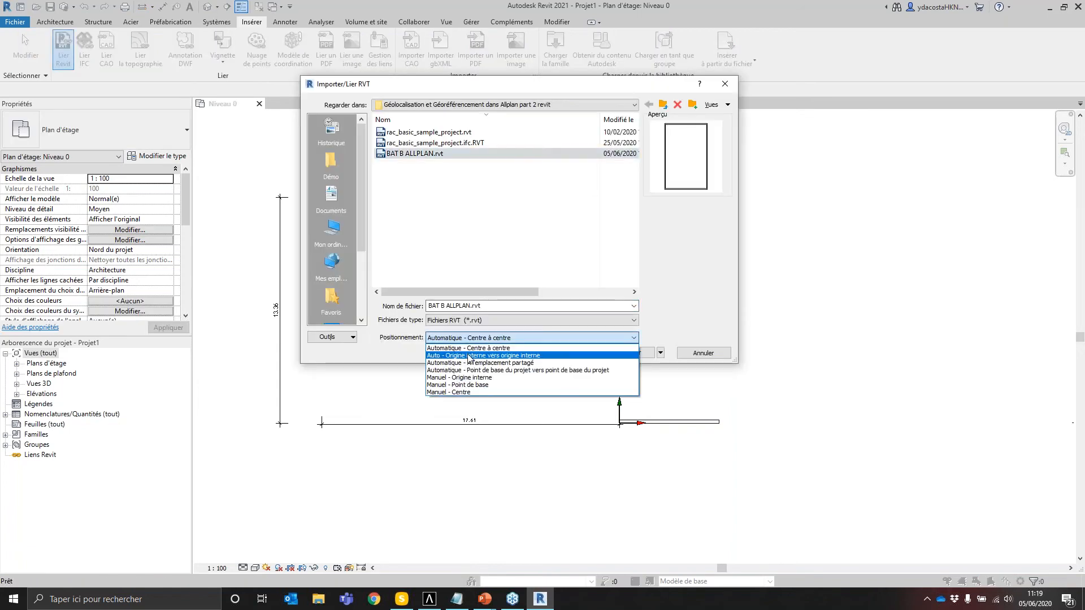
click(531, 356)
click(631, 352)
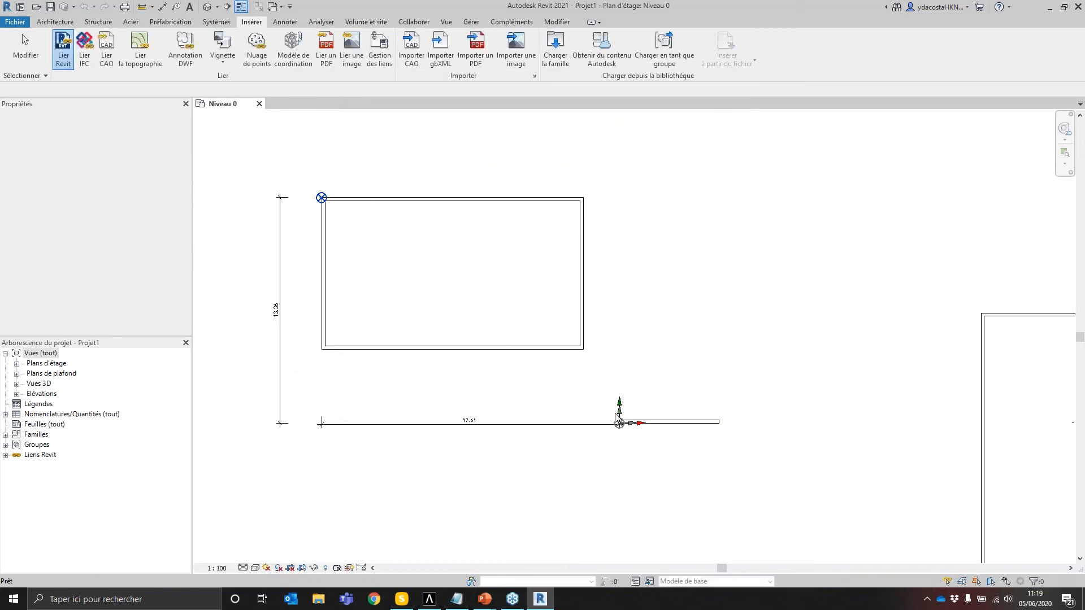
scroll(677, 402, down, 3)
middle_drag(639, 417, 490, 356)
scroll(489, 356, up, 3)
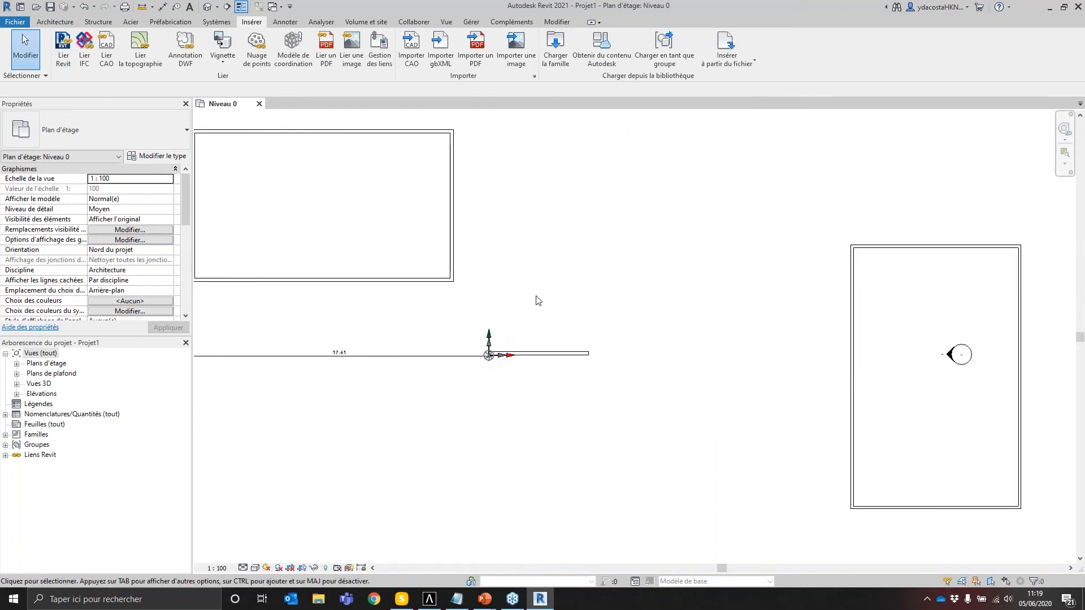
scroll(491, 362, down, 1)
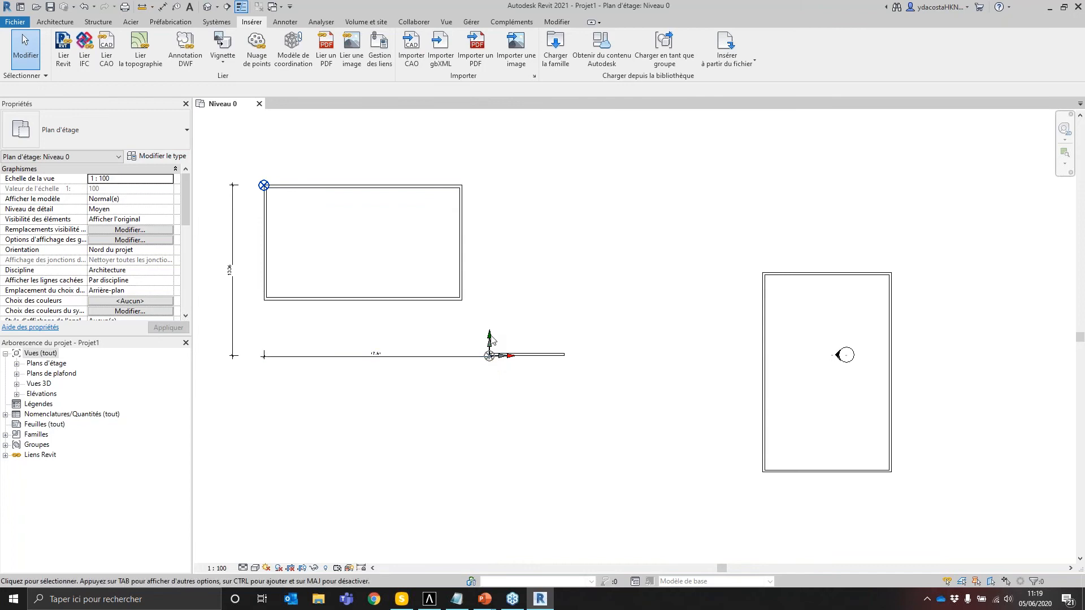
Step: Delete the building positioned by internal origin and remove its link from the project
click(507, 358)
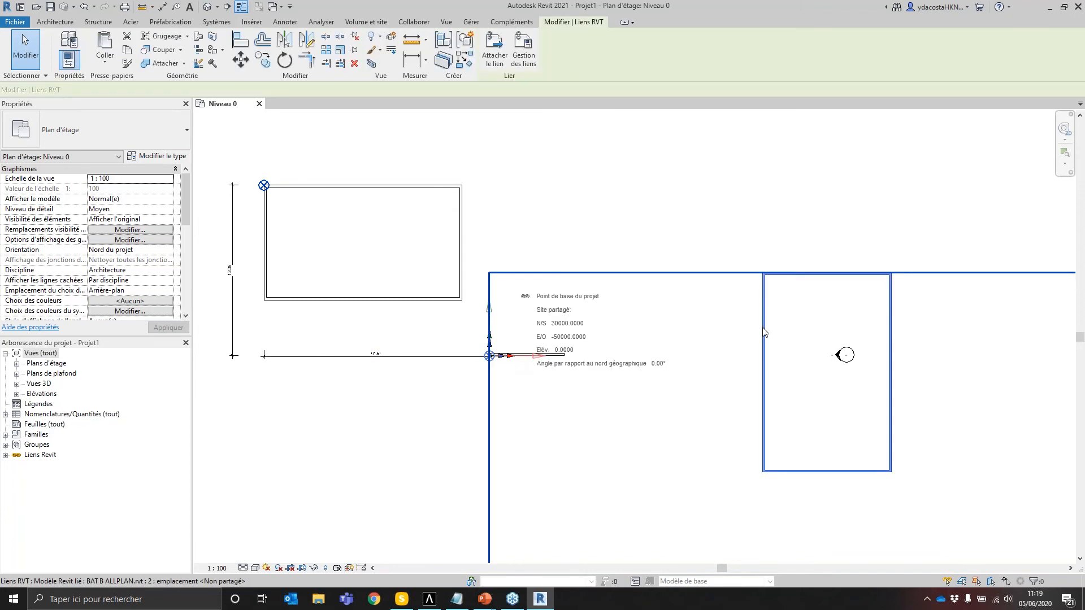
key(Delete)
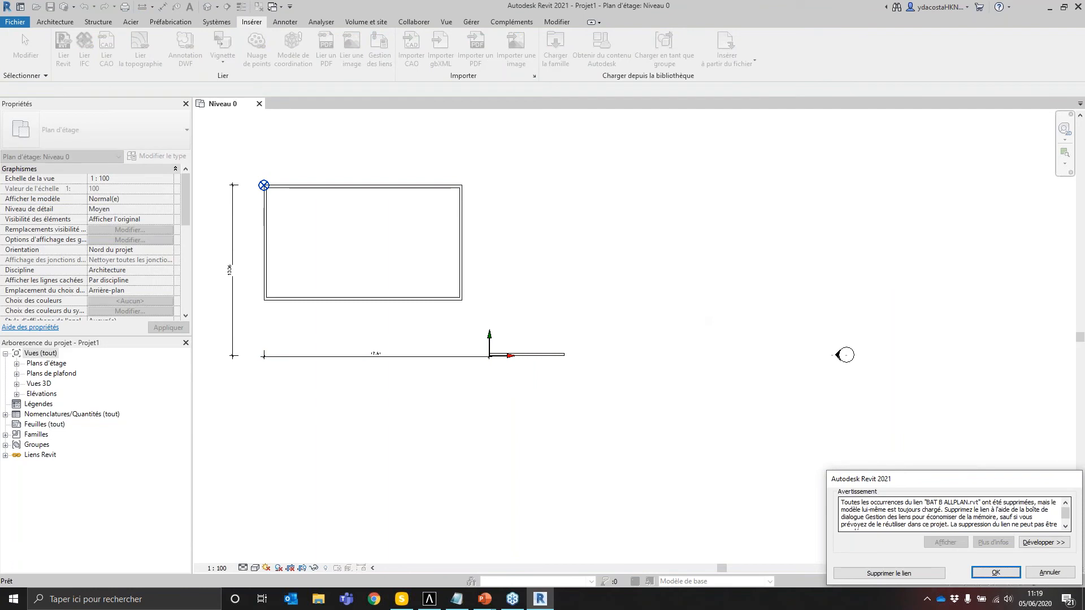
click(899, 569)
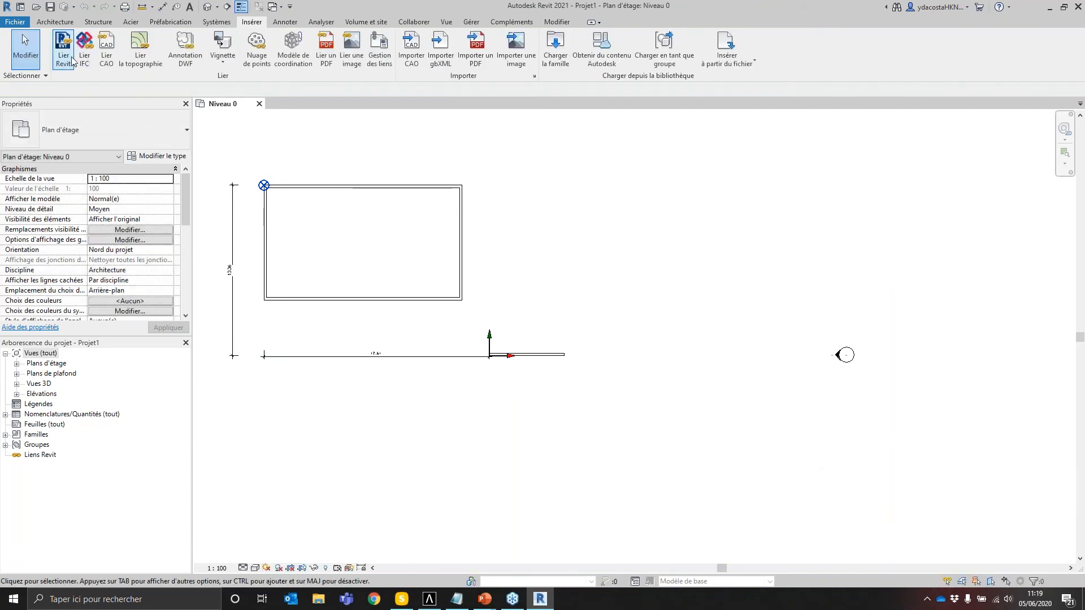
Step: Link BAT B ALLPLAN.rvt with the positioning Automatique - Point de base du projet vers point de base du projet and examine how the base points align
click(64, 50)
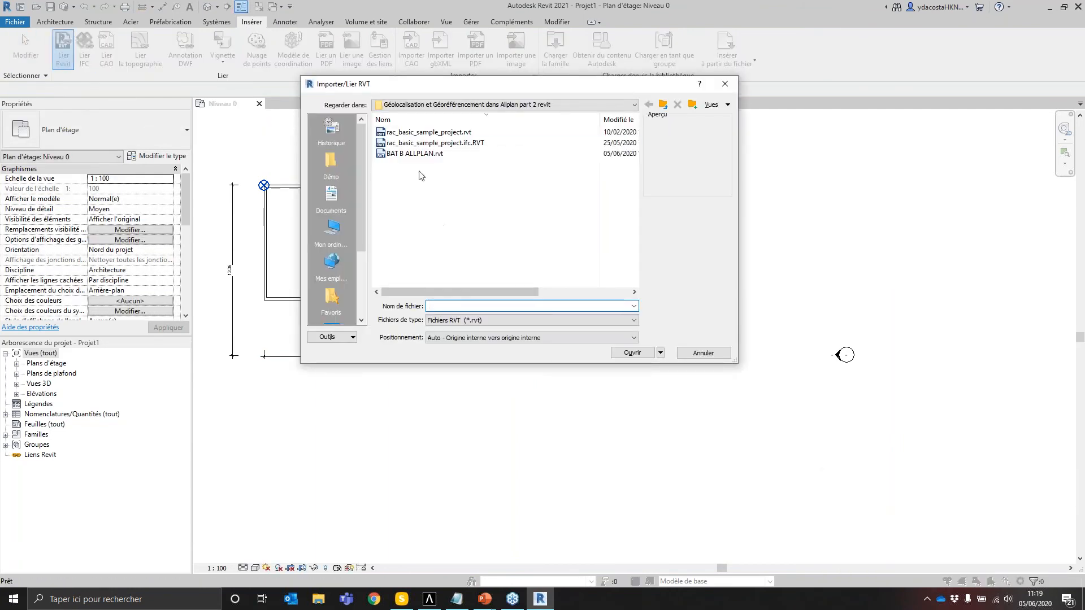
click(420, 154)
click(540, 338)
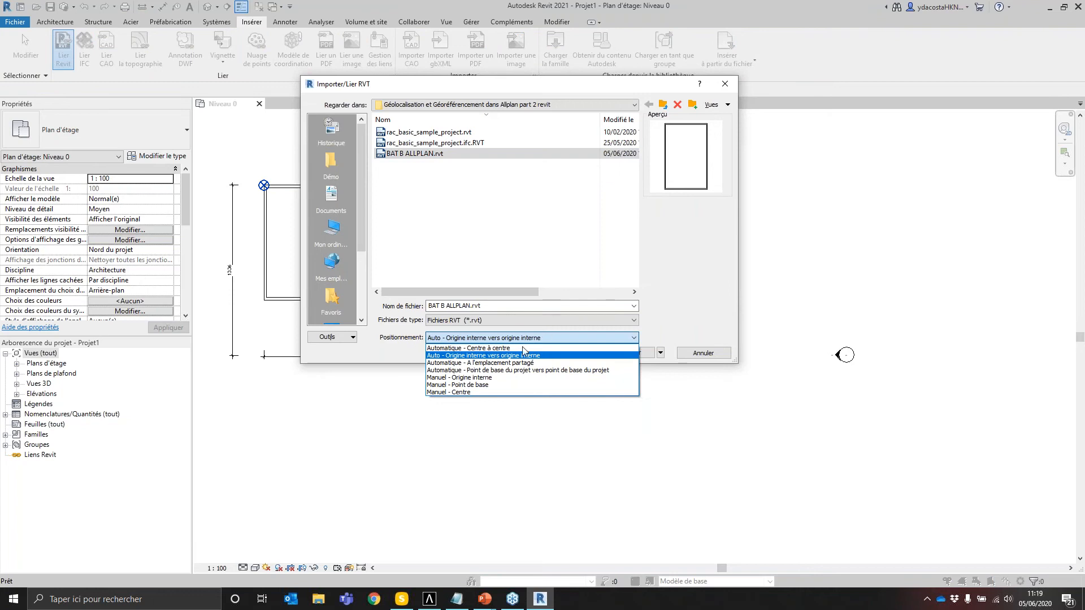
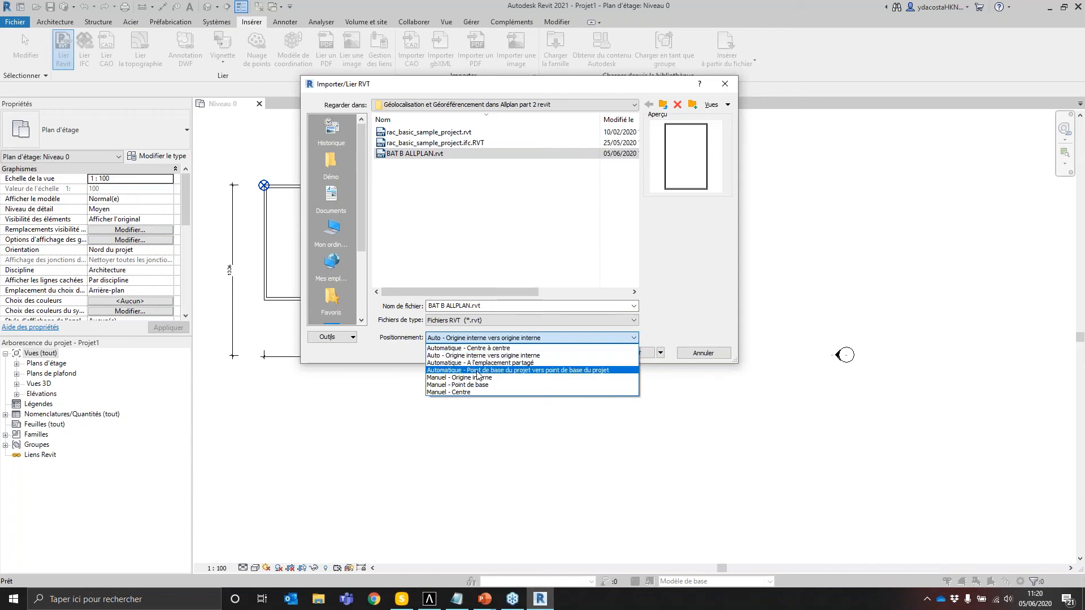
click(477, 370)
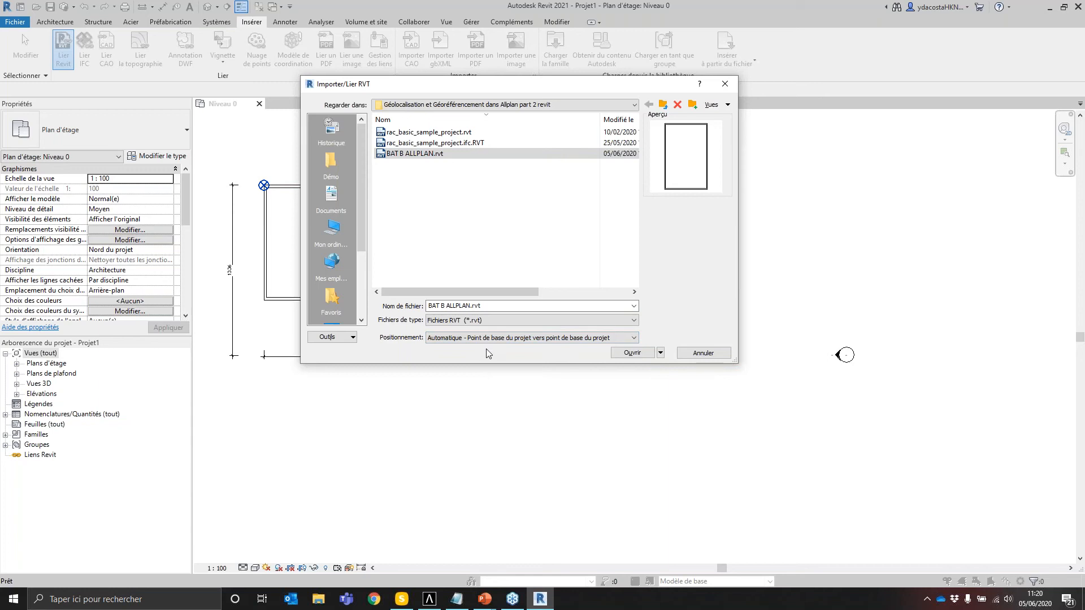
click(621, 353)
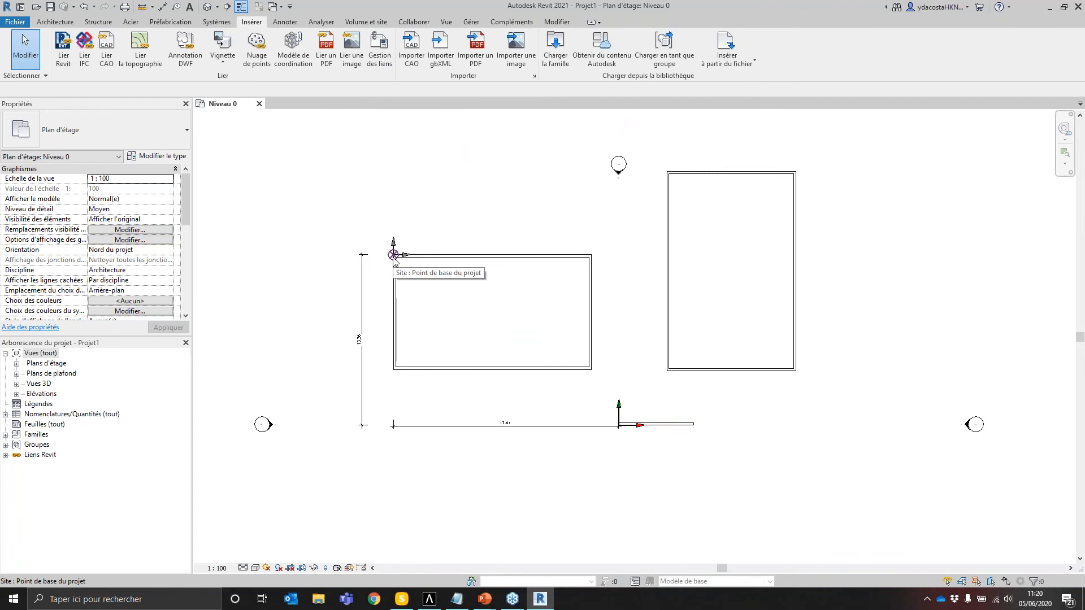
scroll(394, 257, up, 5)
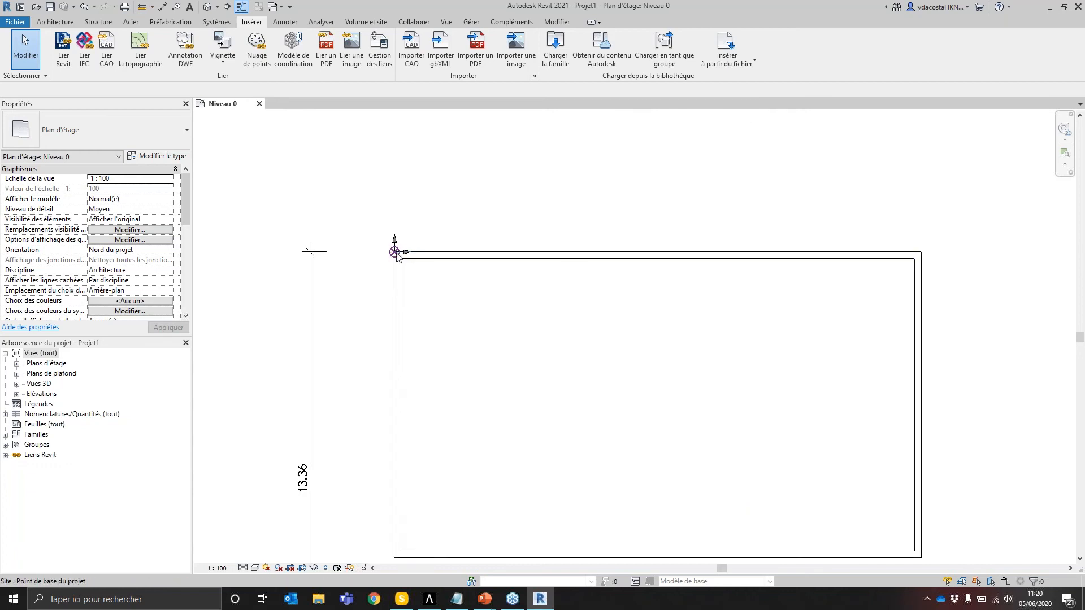
scroll(395, 253, down, 3)
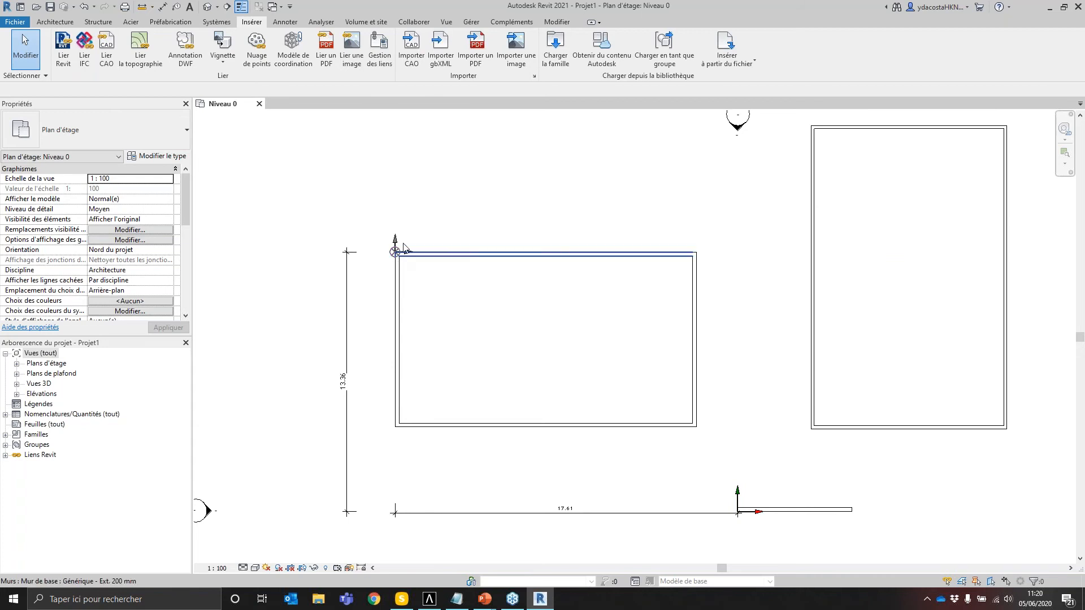
scroll(398, 263, down, 2)
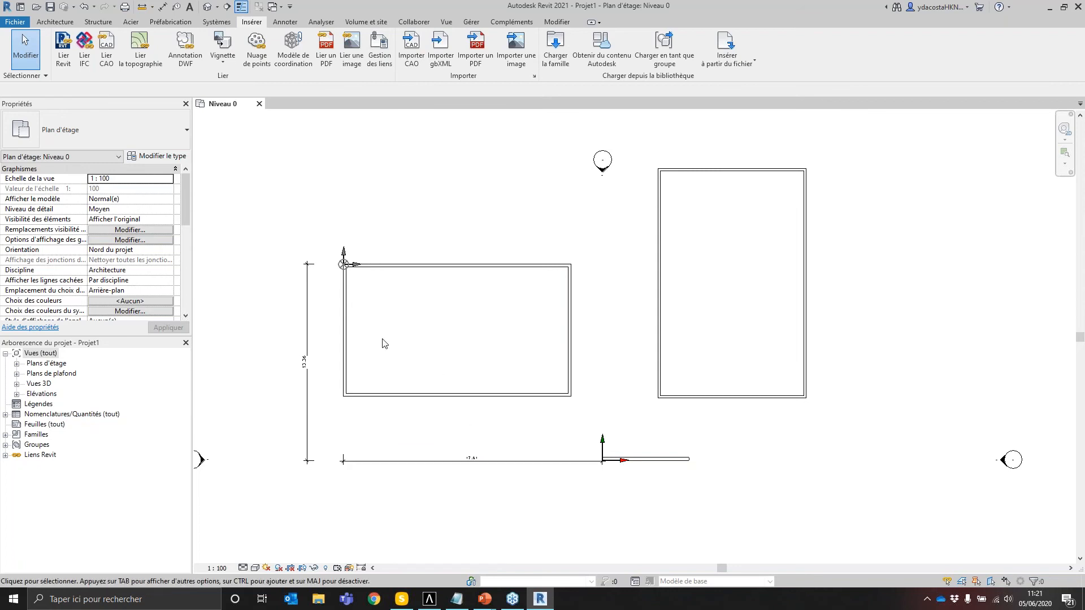
Step: Delete the building positioned by project base point and remove its link from the project
click(656, 245)
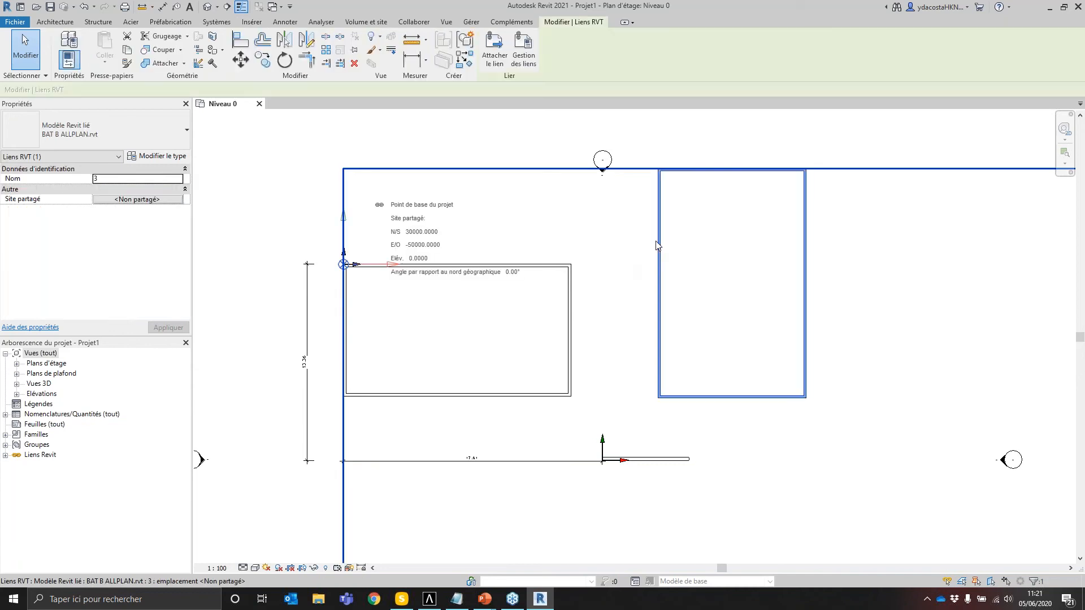
key(Delete)
click(826, 568)
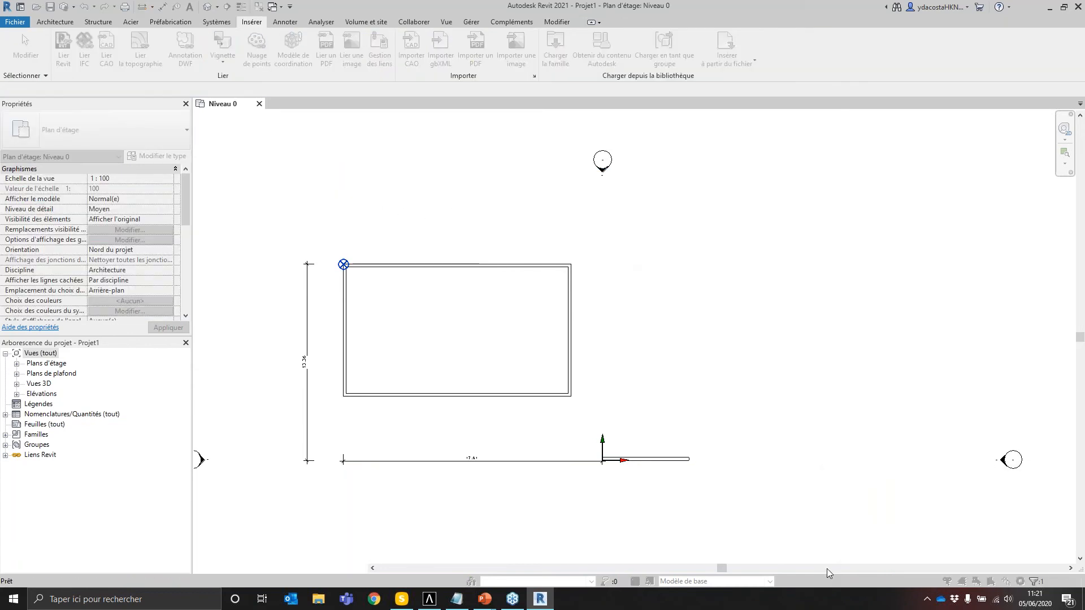
Step: Try to link BAT B ALLPLAN.rvt with the positioning Manuel - Origine interne and undo the placement
click(63, 51)
click(495, 338)
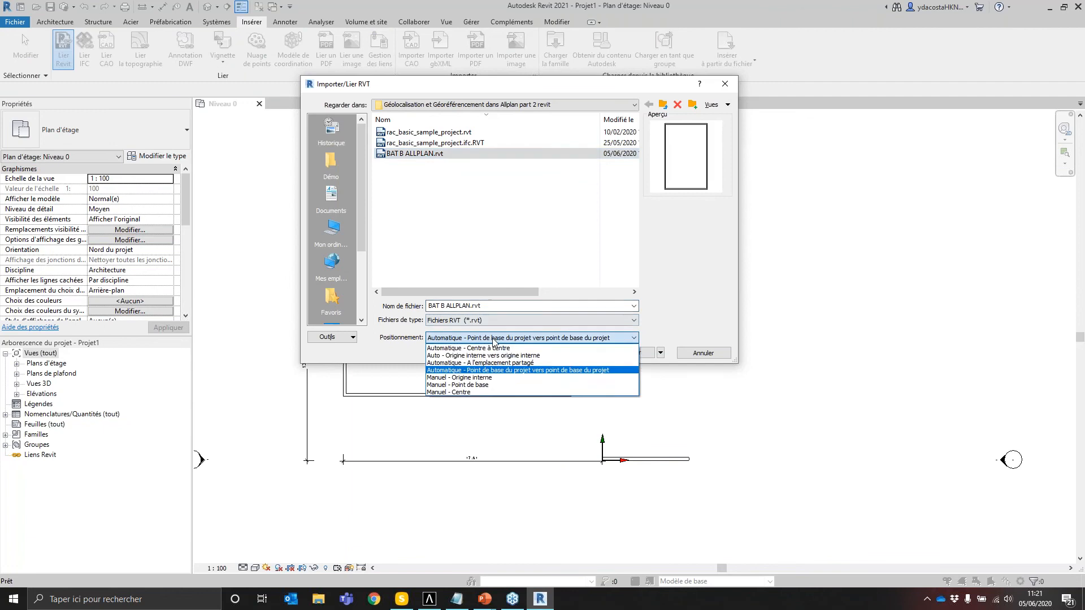
click(484, 378)
click(628, 353)
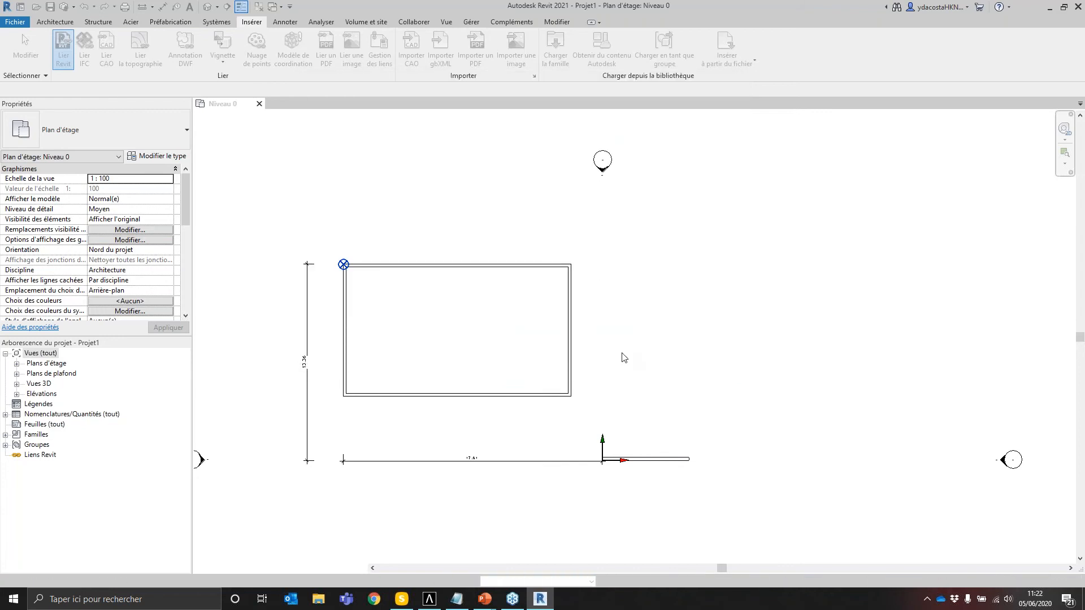
click(611, 319)
scroll(696, 329, down, 5)
scroll(699, 352, up, 2)
click(699, 353)
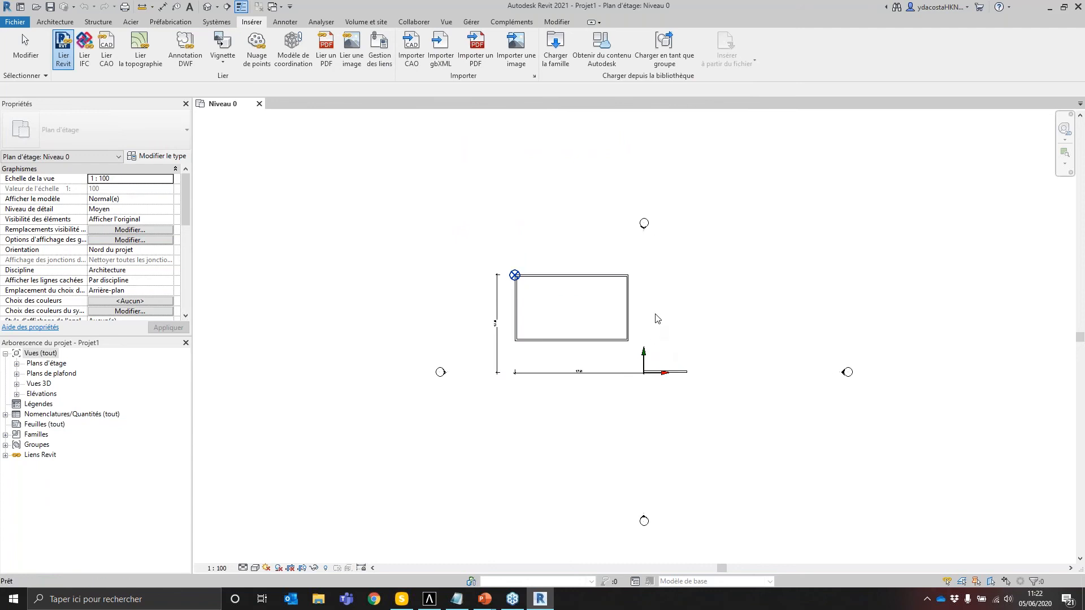
key(ctrl+z)
click(569, 318)
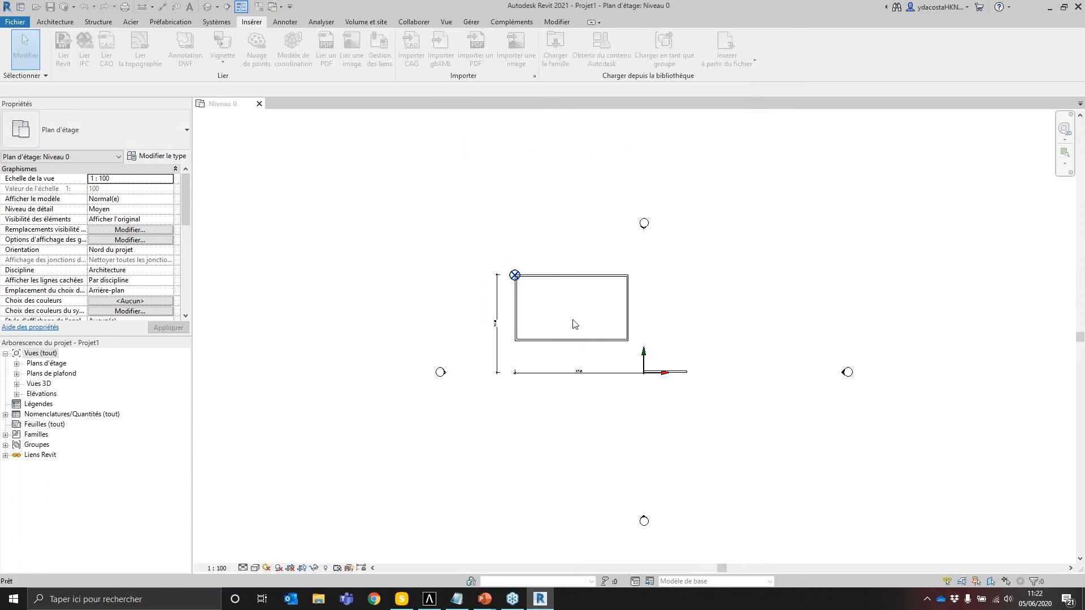
Step: Retry linking BAT B ALLPLAN.rvt with Manuel - Origine interne, placing it at the host's internal origin
scroll(681, 288, up, 2)
click(63, 51)
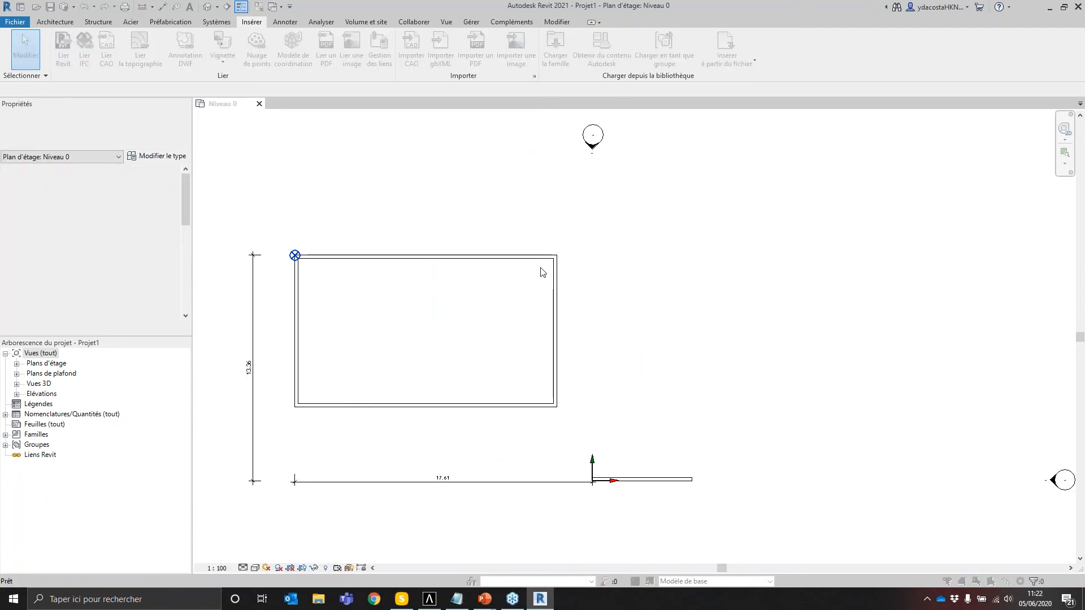
click(414, 153)
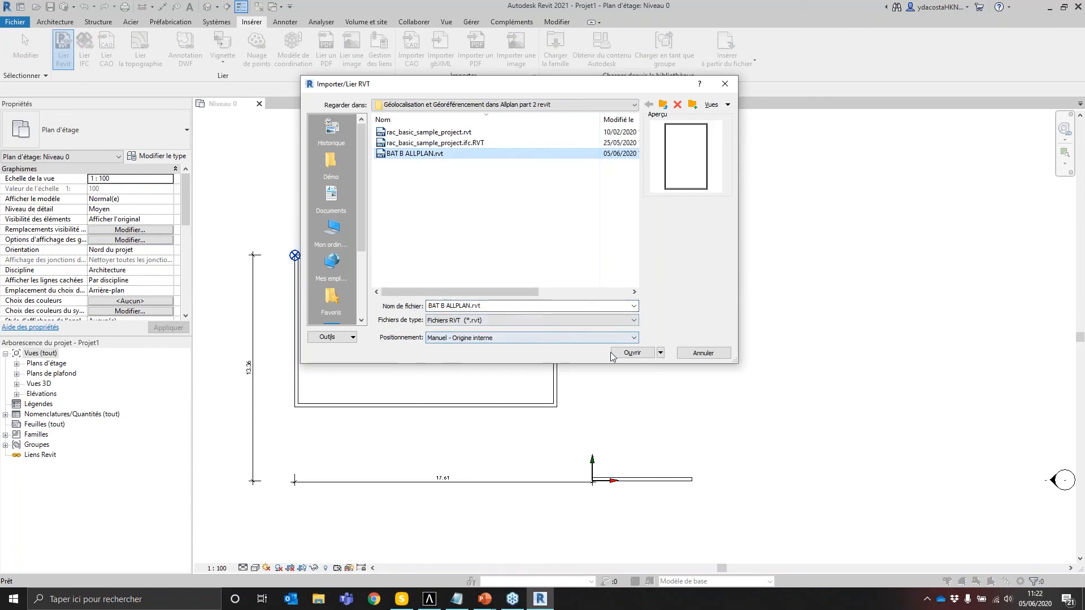
click(625, 353)
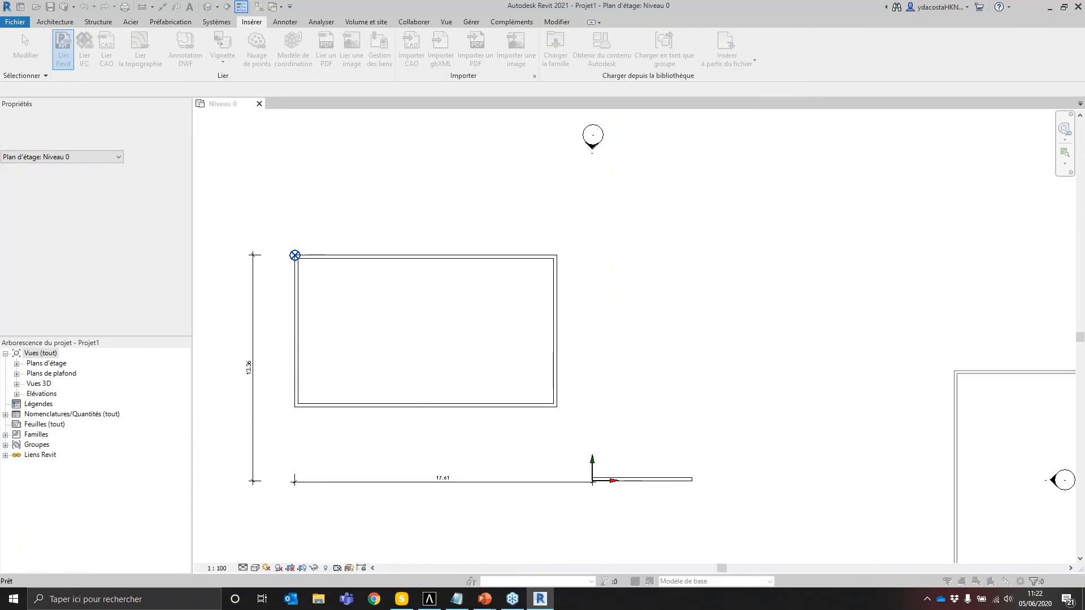
click(620, 324)
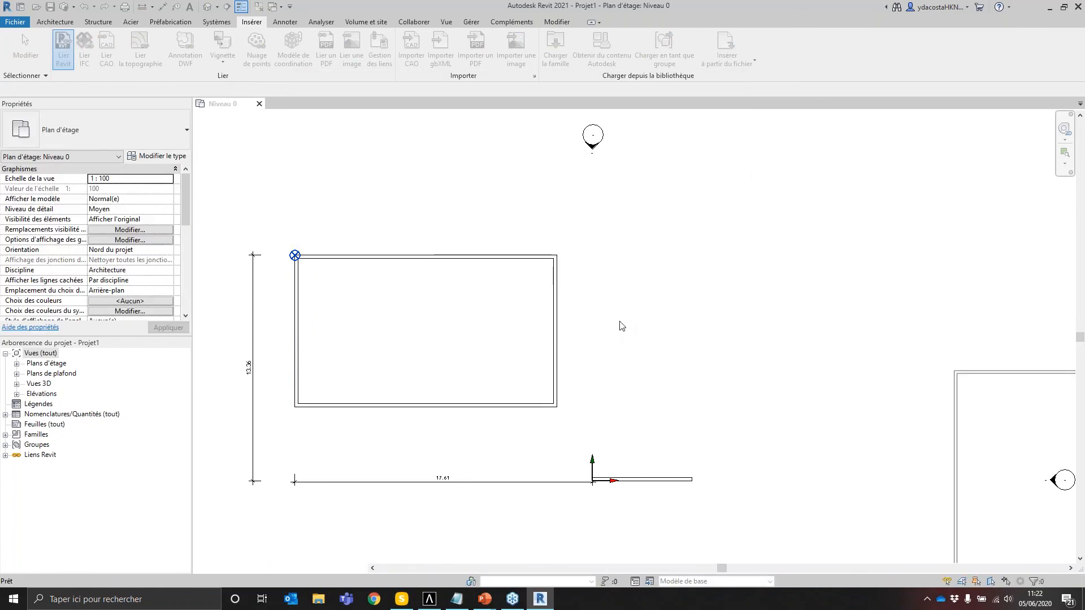
click(592, 482)
Step: Review the remaining manual positioning options for a Revit link and close the link dialog without linking
click(72, 65)
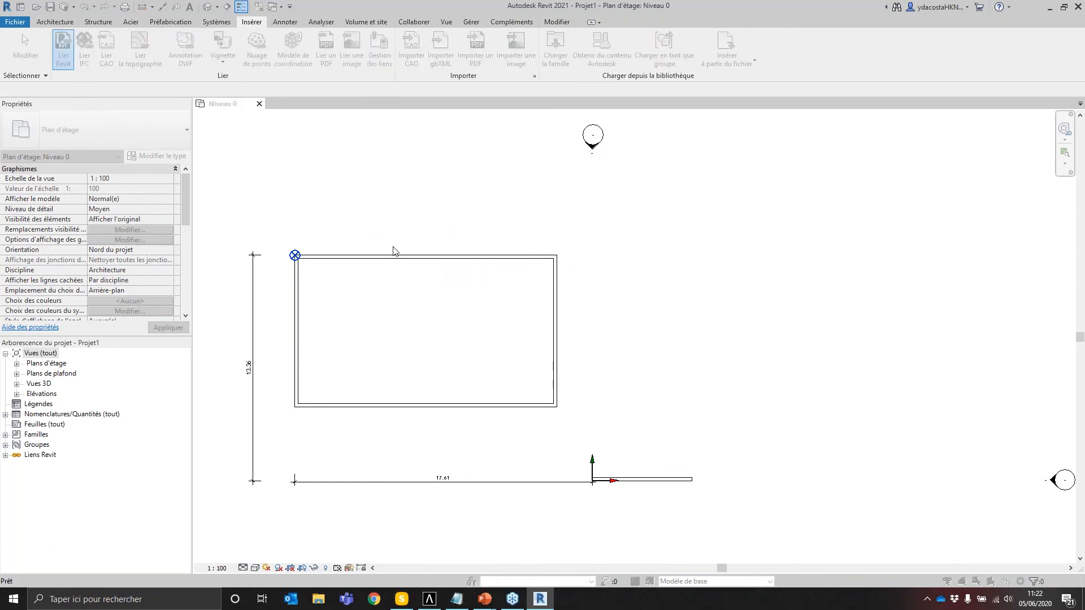
click(479, 340)
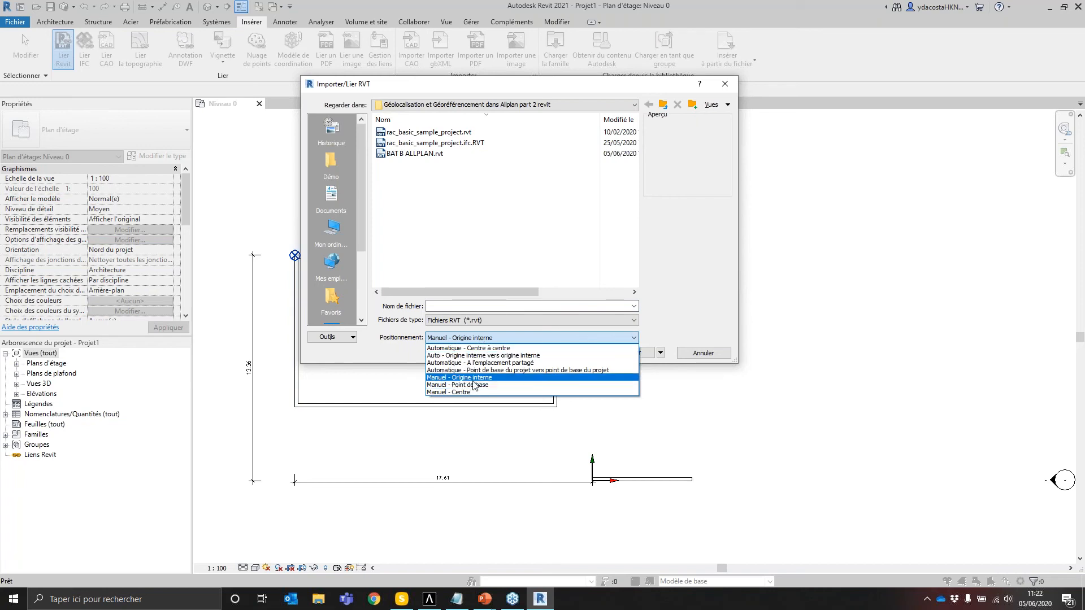
click(649, 281)
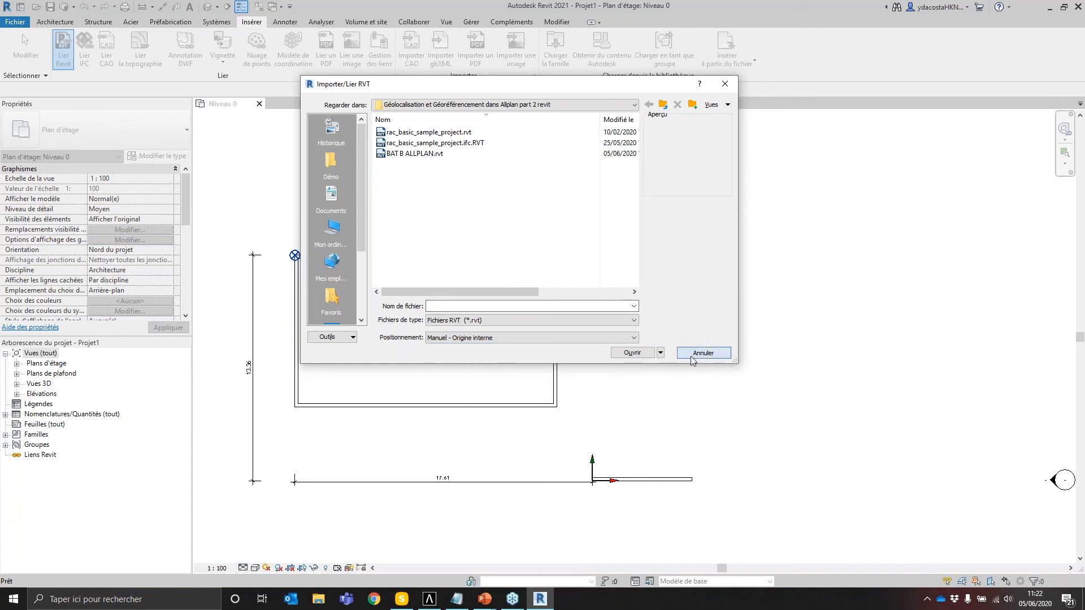
click(693, 354)
Step: Check the project's list of linked Revit models in the link manager and close it without changes
click(472, 21)
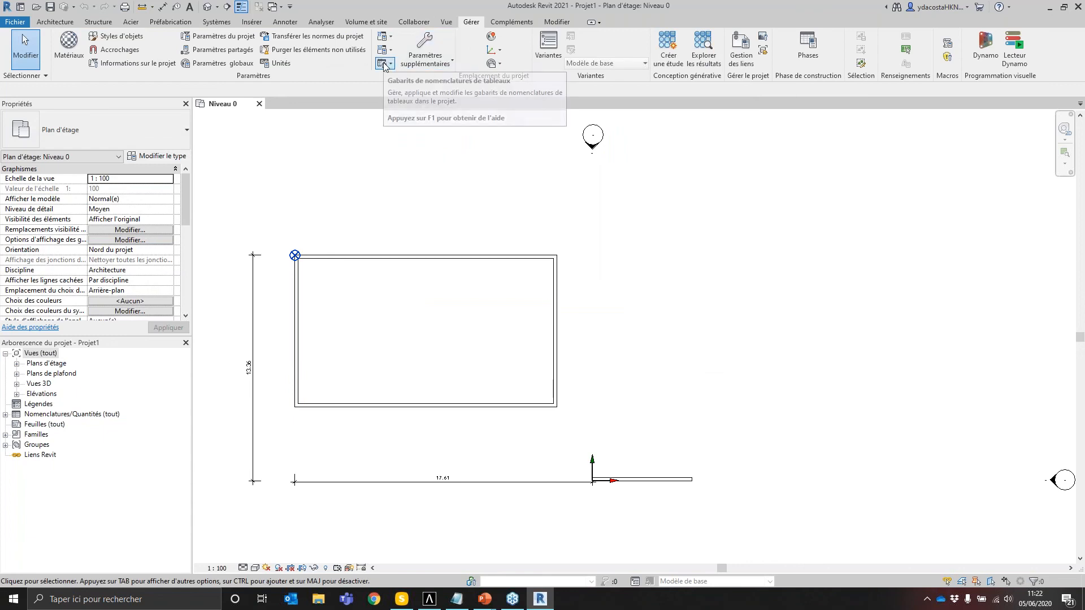
click(740, 51)
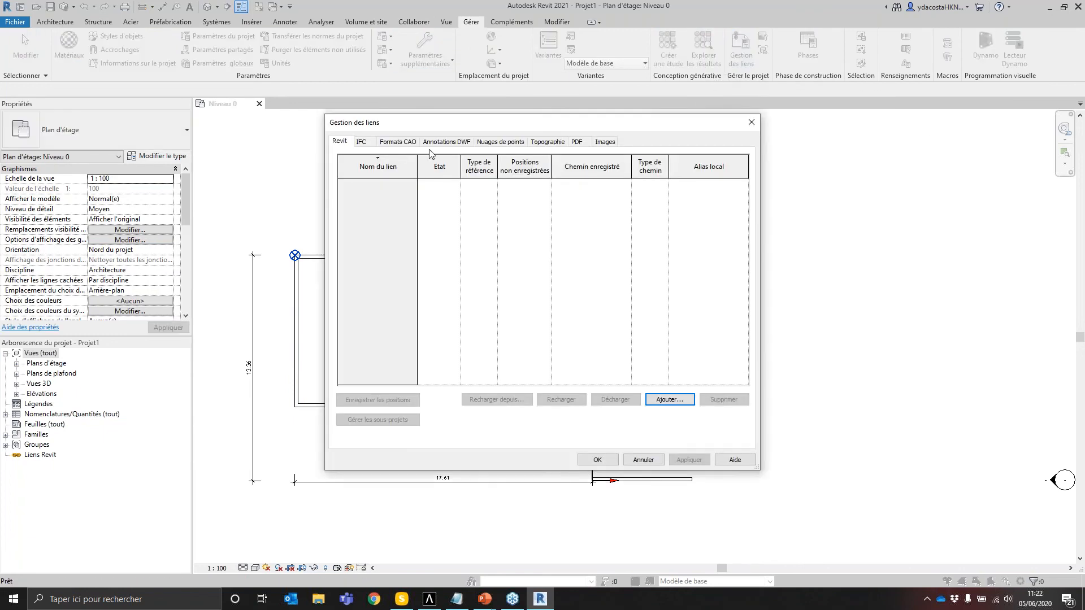
click(751, 122)
click(69, 23)
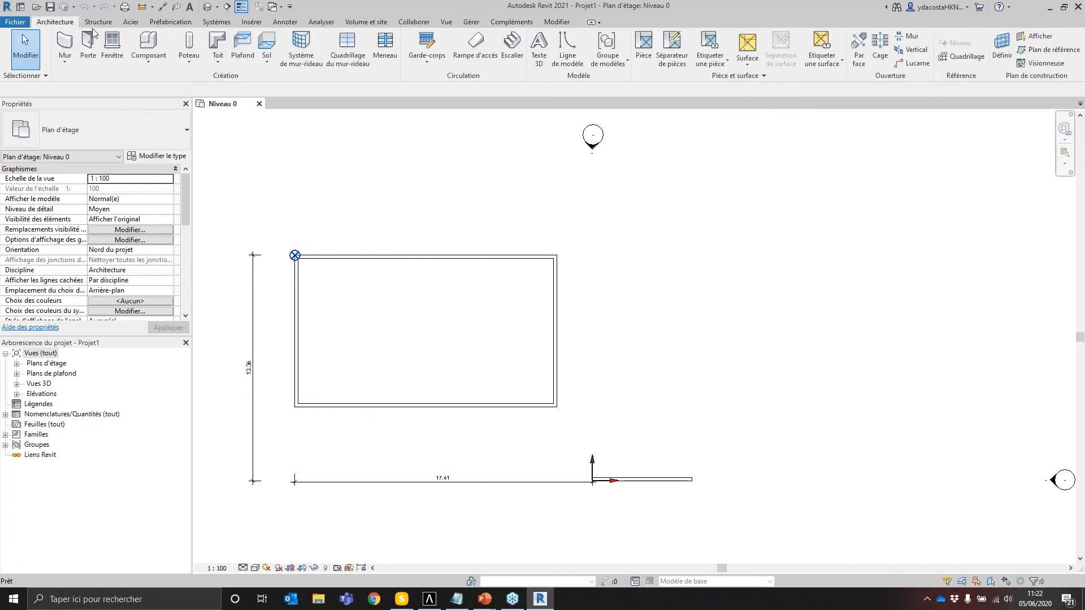
click(448, 22)
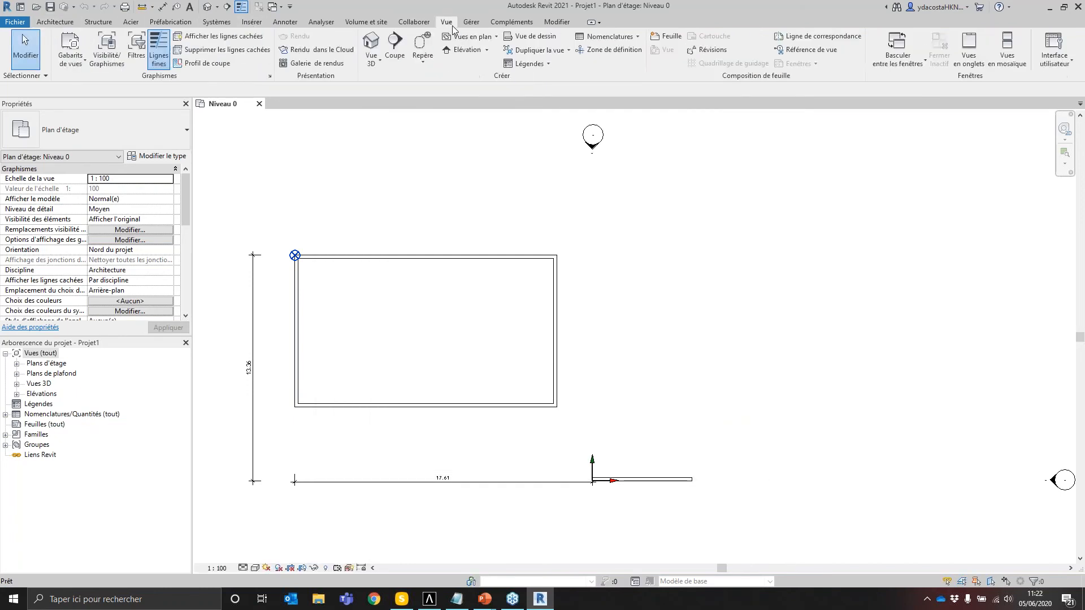
Step: Try to link BAT B ALLPLAN.rvt with the positioning Manuel - Point de base and cancel the placement
click(252, 22)
click(64, 50)
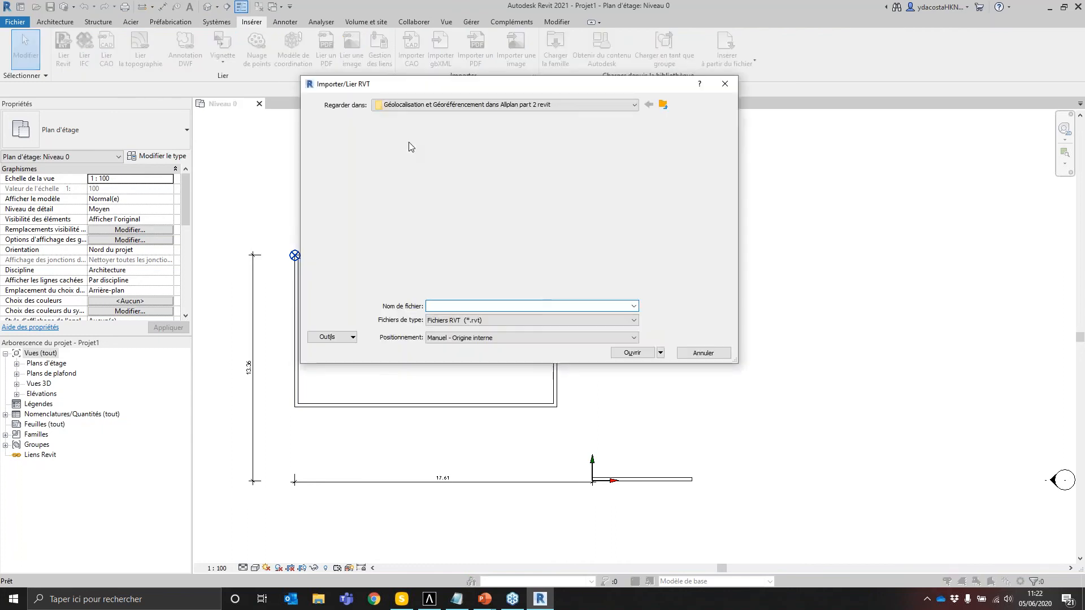
click(531, 337)
click(483, 385)
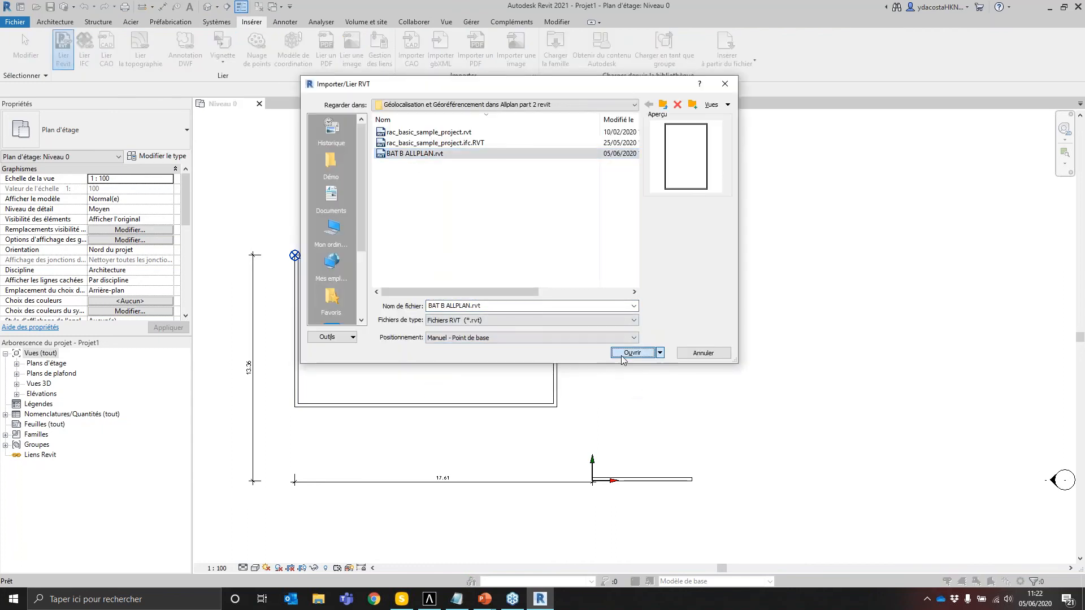
click(632, 352)
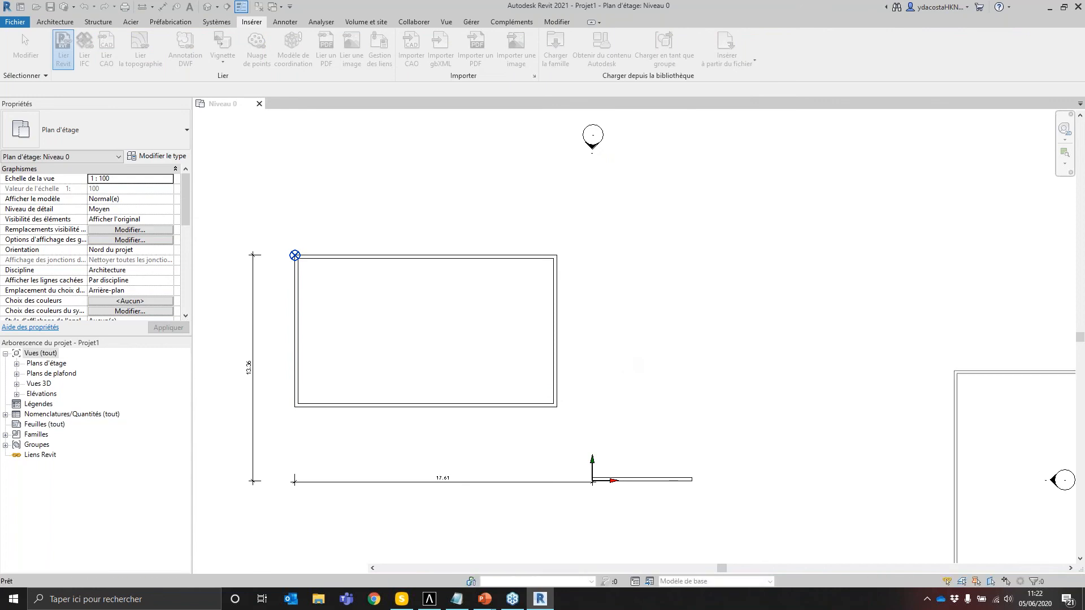
scroll(615, 328, down, 4)
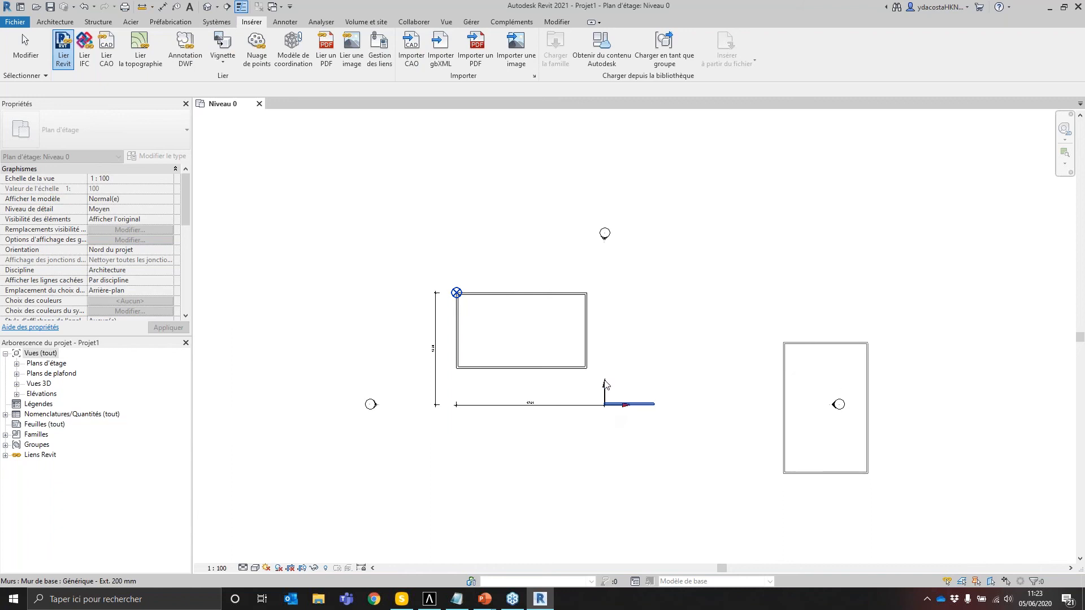
scroll(609, 322, up, 2)
key(Escape)
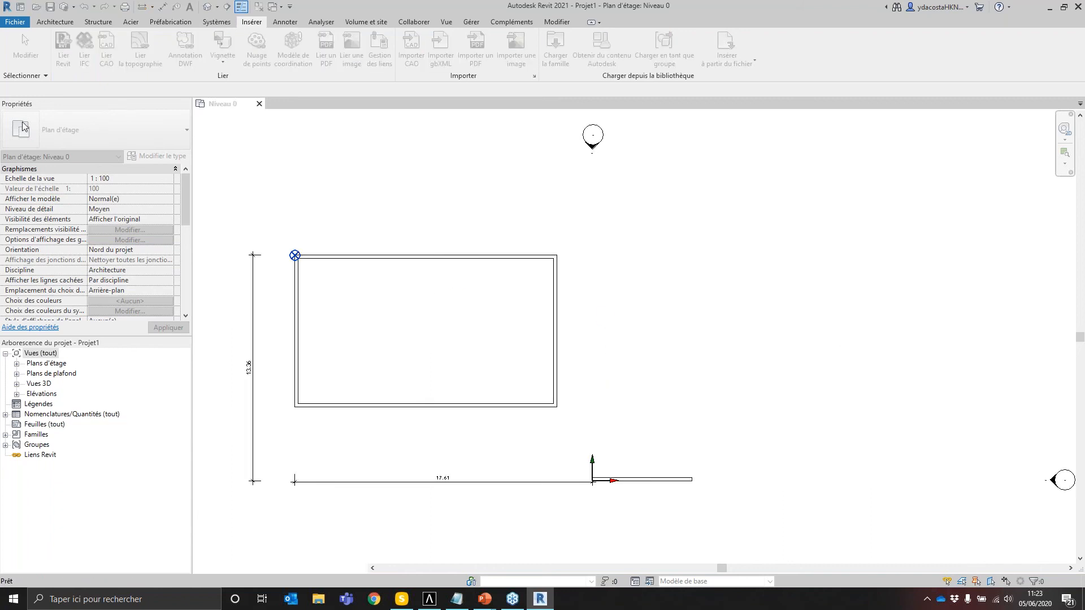
Step: Link BAT B ALLPLAN.rvt with the positioning Automatique - Point de base du projet vers point de base du projet
click(63, 48)
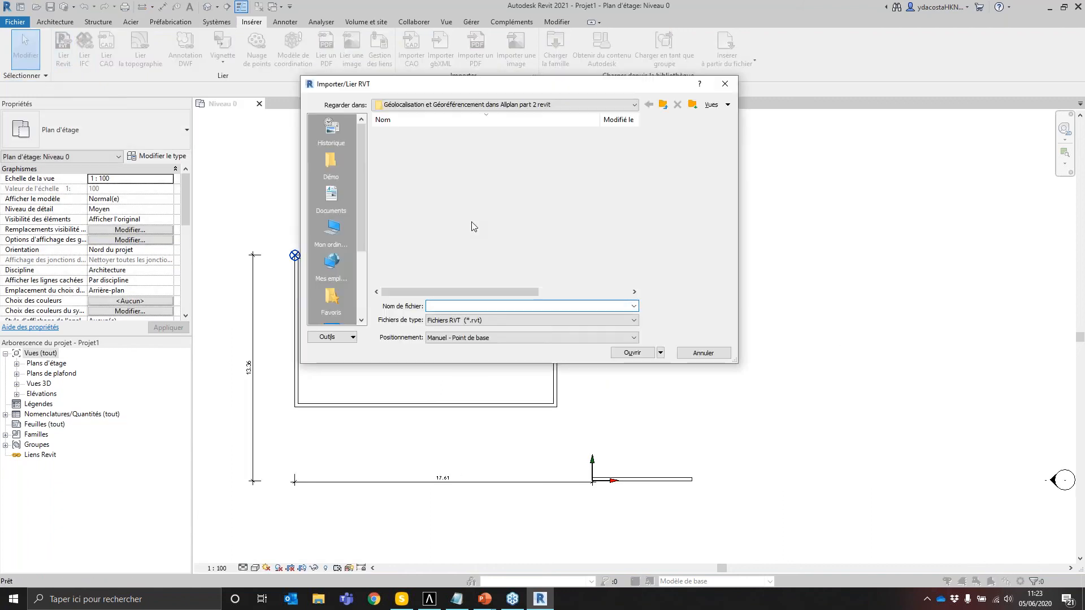
click(468, 338)
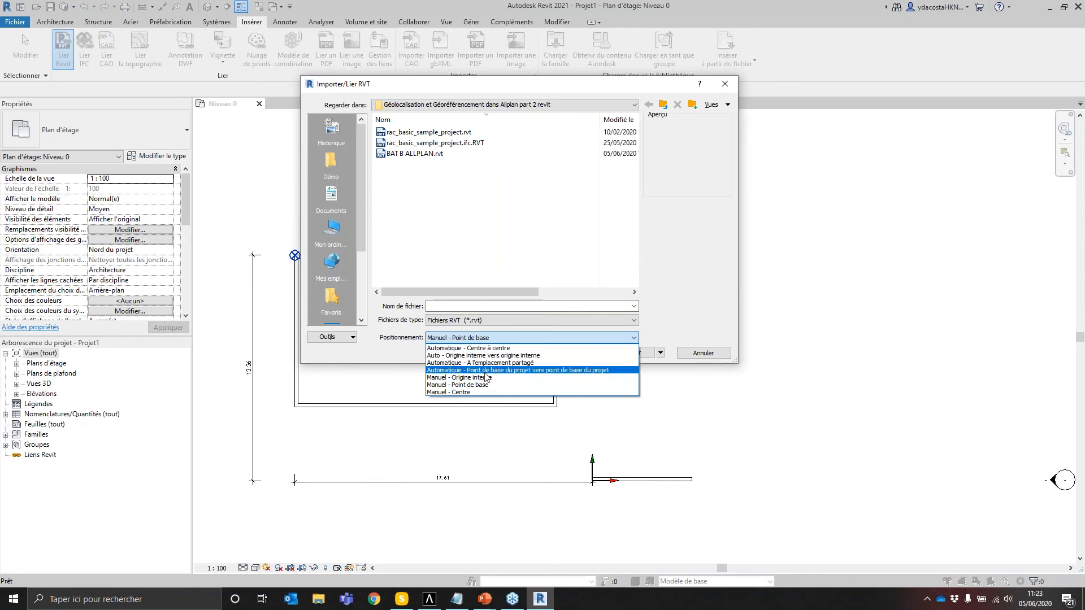
click(482, 370)
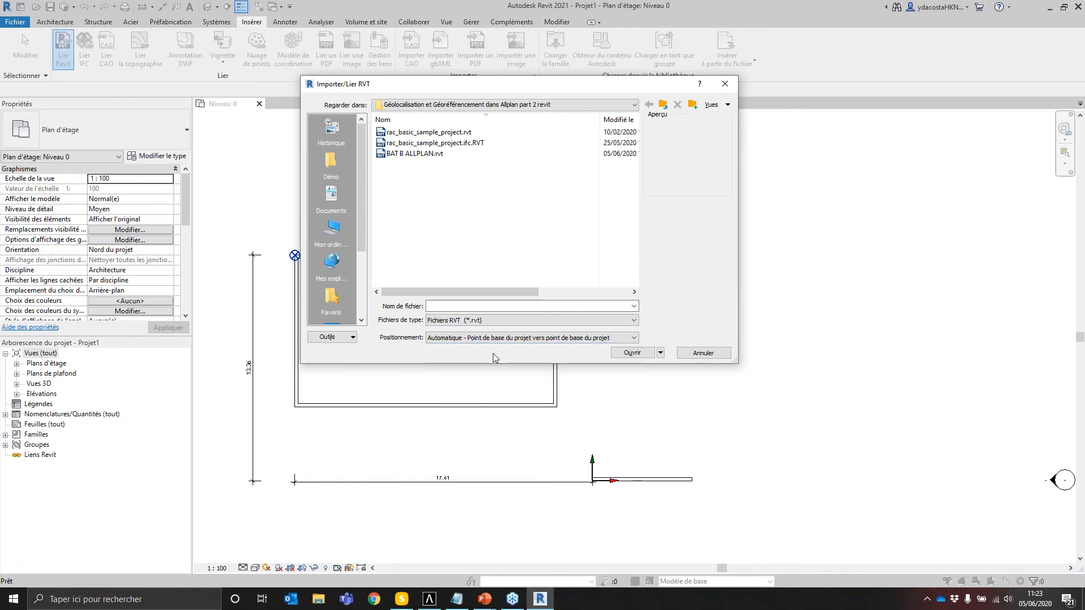
click(415, 153)
click(631, 352)
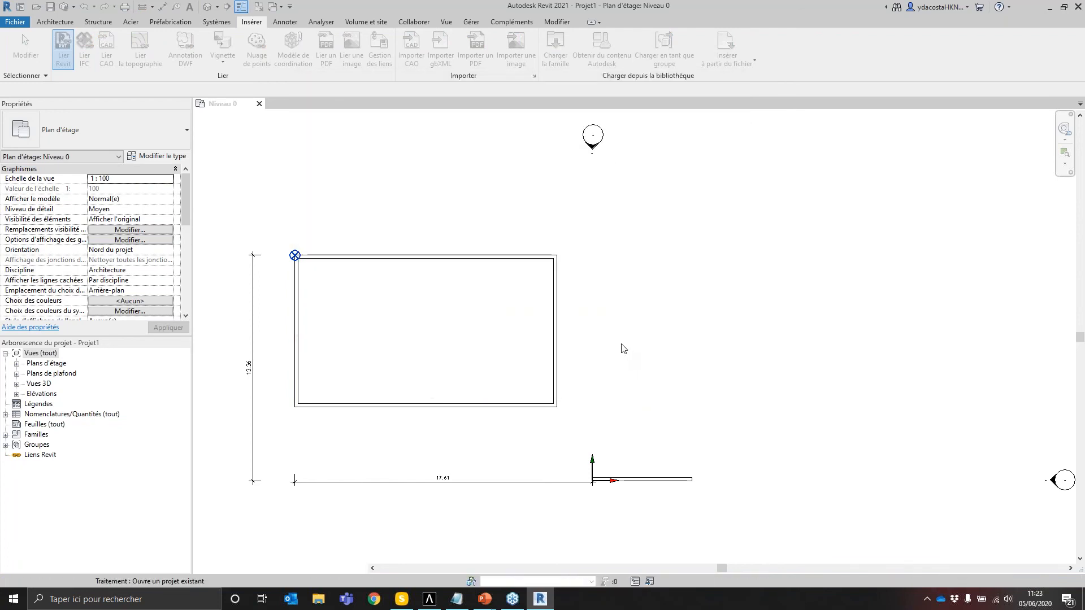
scroll(623, 349, down, 2)
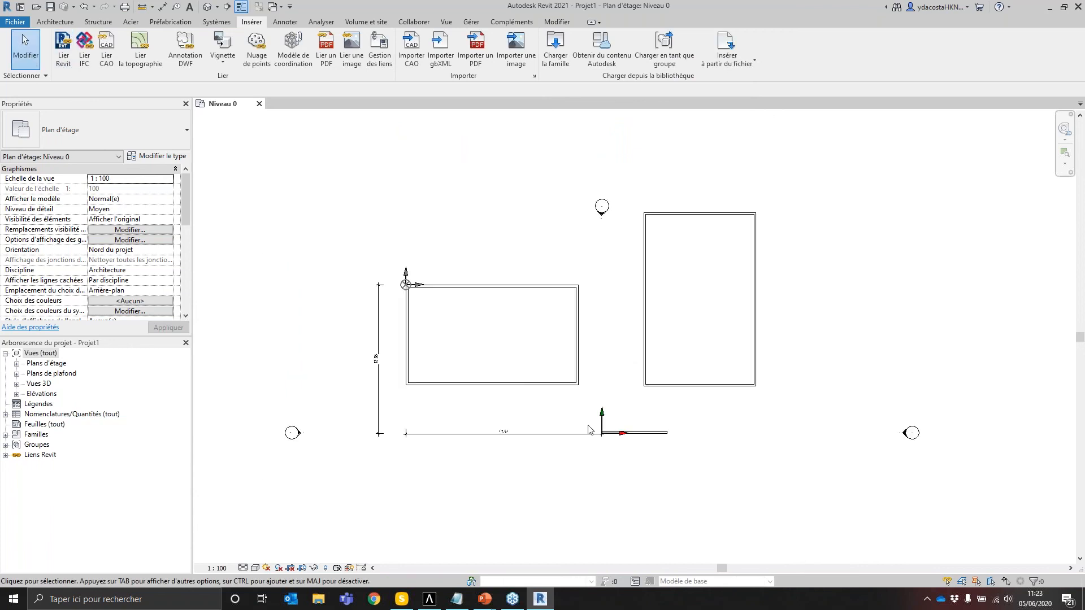
Step: Switch to the PowerPoint slideshow, review the comparison of Revit link positioning methods and advance past the slide
mouse_move(487, 601)
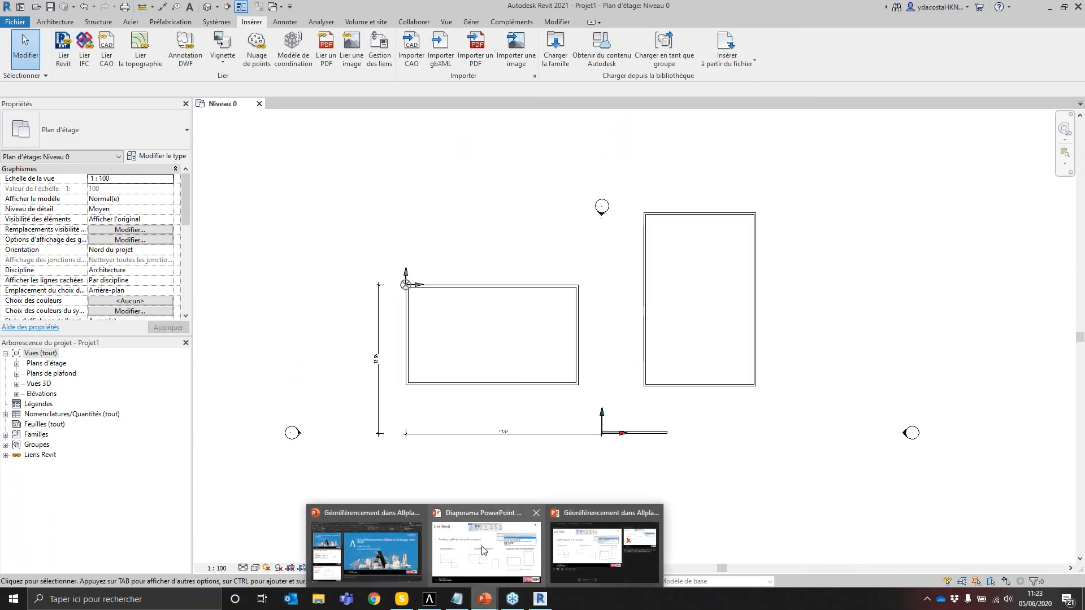
click(483, 551)
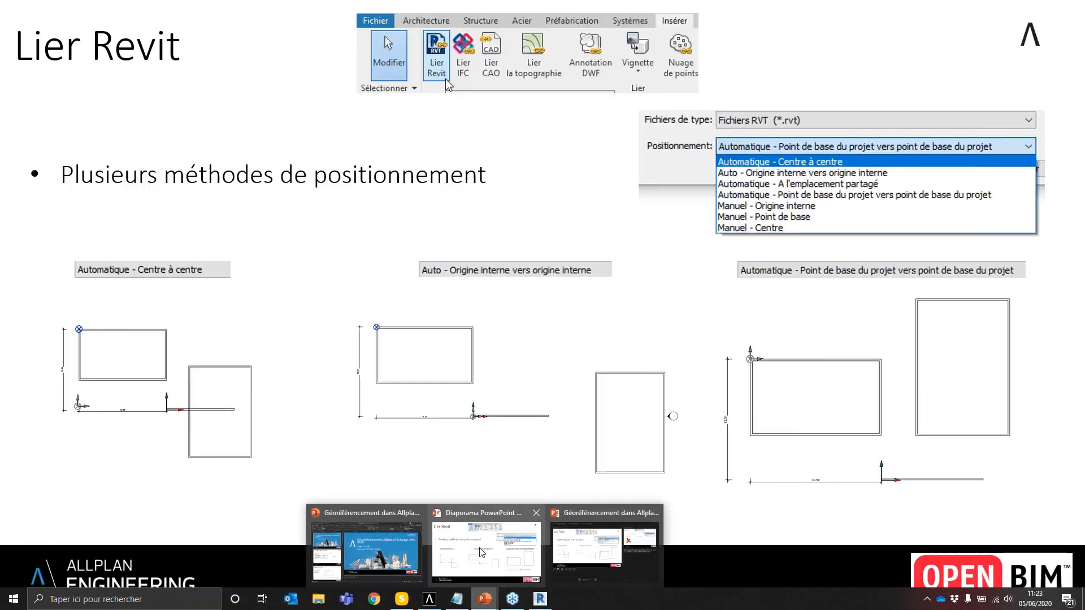
click(582, 217)
click(583, 221)
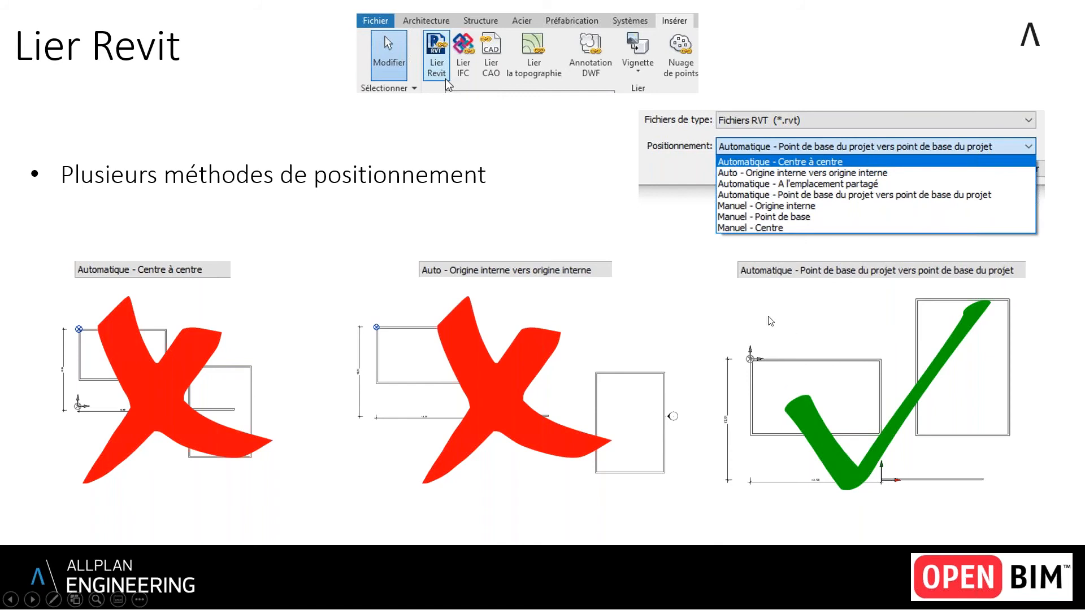
click(838, 321)
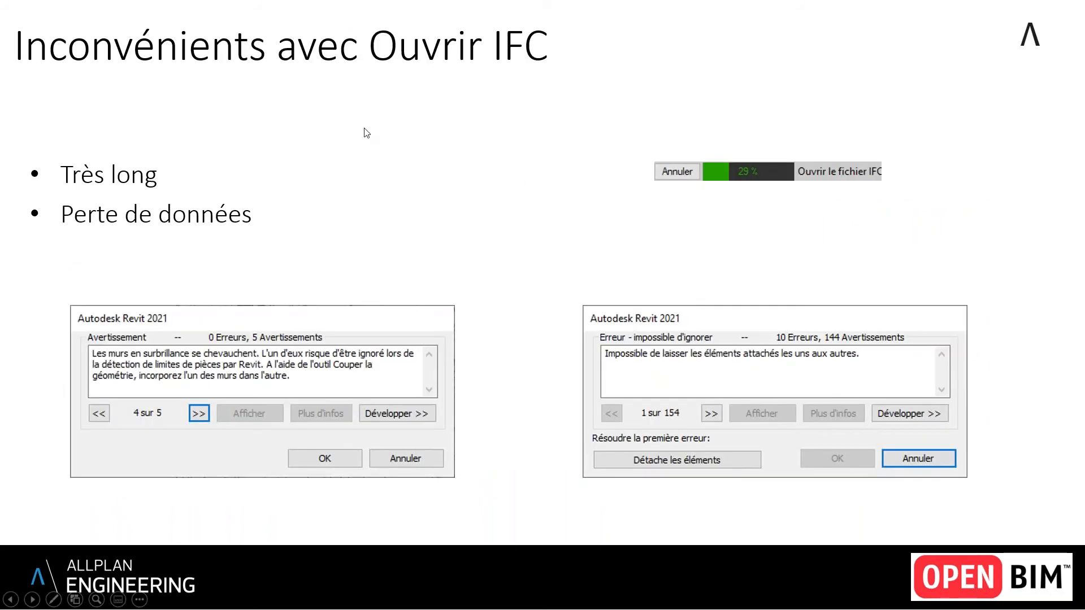
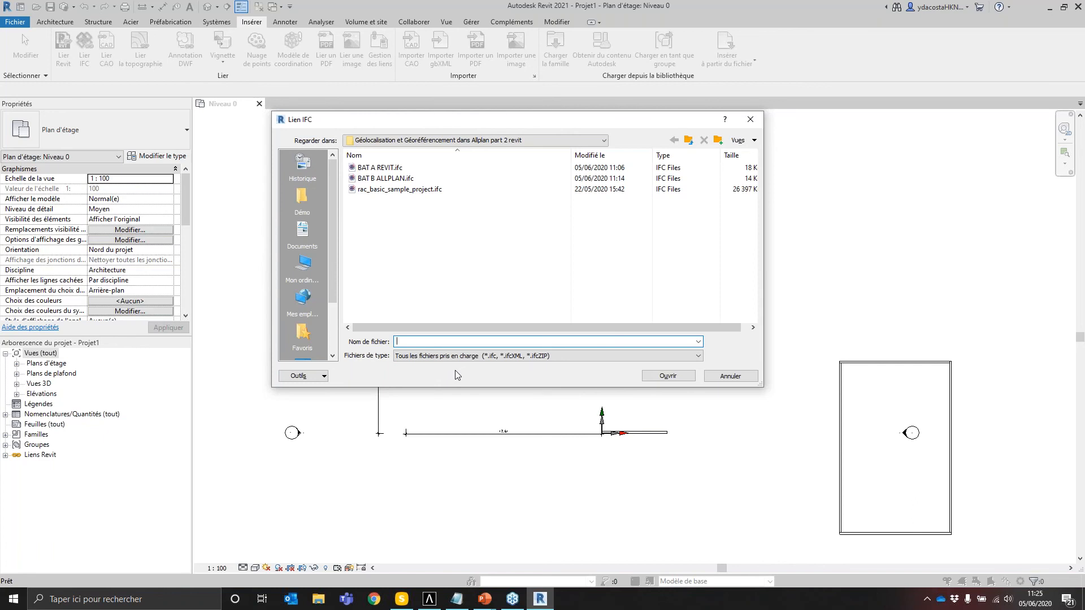
Step: Show how BAT B ALLPLAN.ifc is chosen for an IFC link and leave the dialog without linking
click(394, 178)
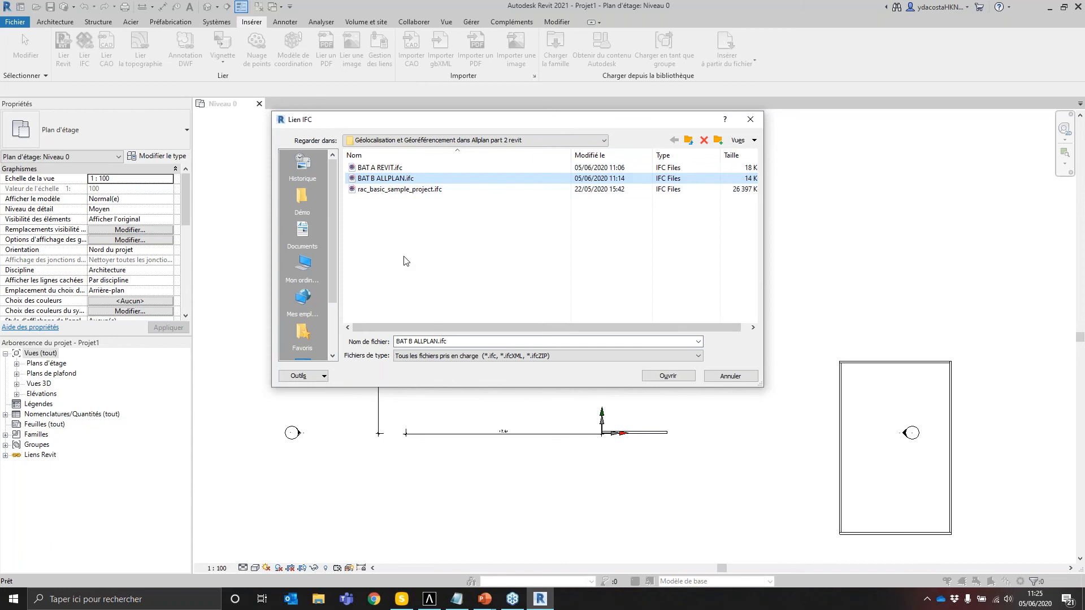
click(668, 375)
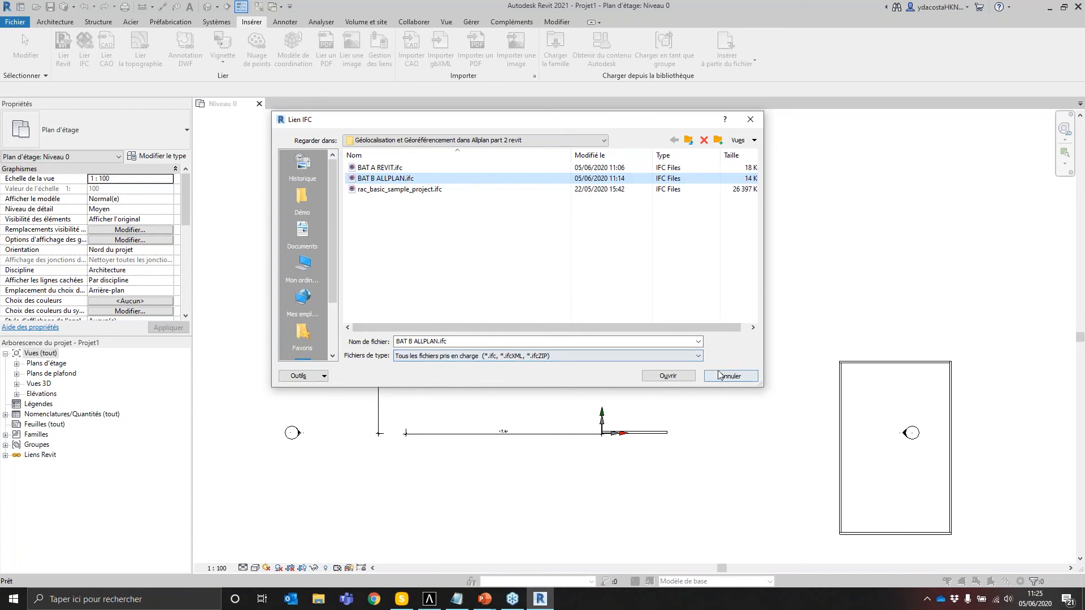
middle_drag(716, 459, 661, 392)
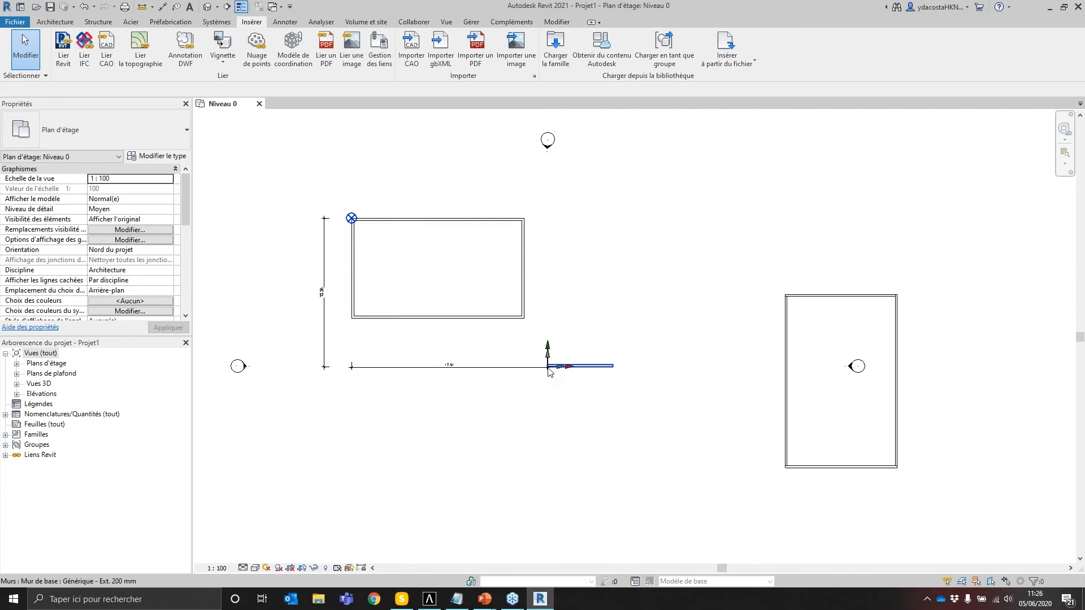
Step: Inspect the linked IFC building and the shared coordinates of the project base point
click(790, 362)
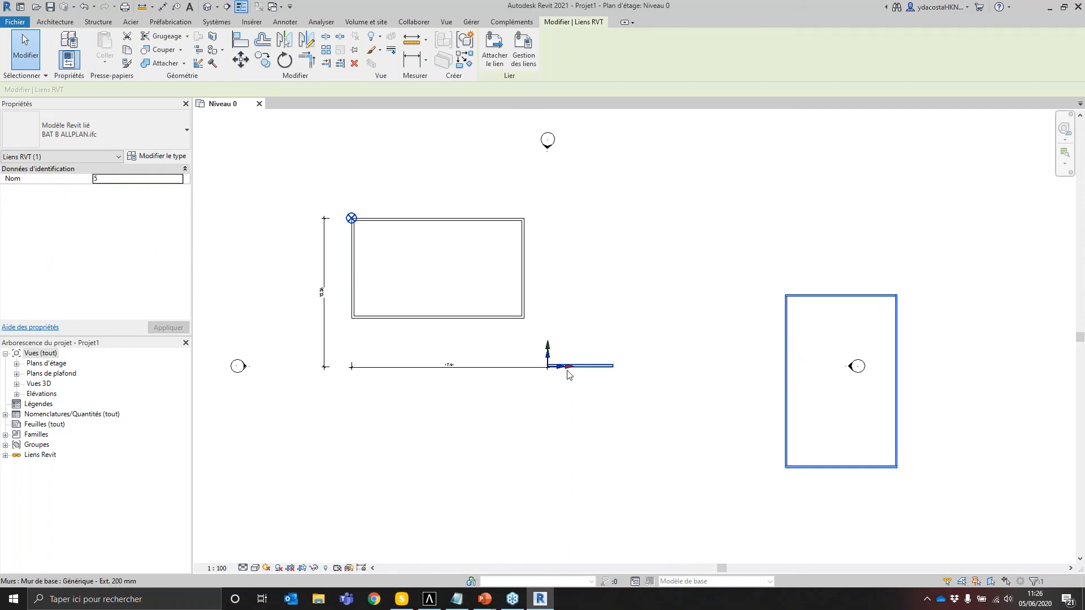
click(351, 219)
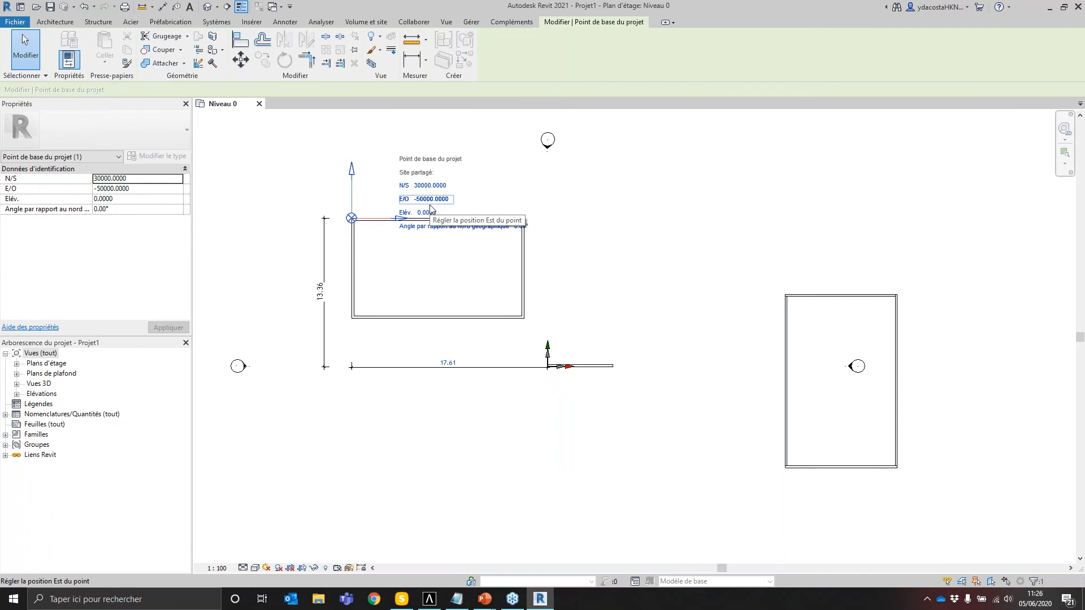
scroll(546, 374, up, 1)
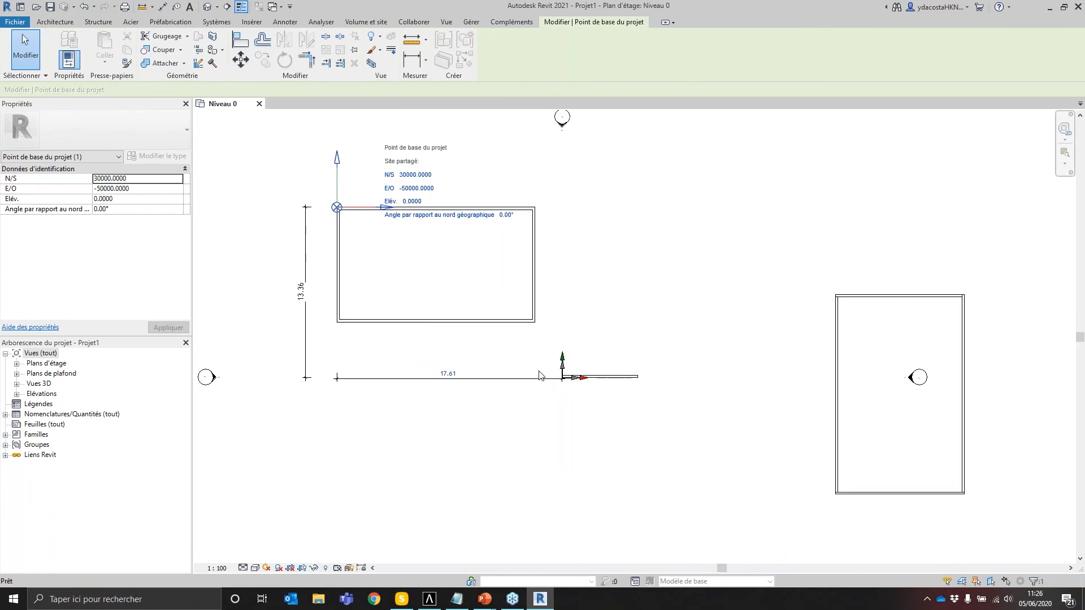
Step: Delete the linked BAT B ALLPLAN.ifc building from the Niveau 0 plan
click(253, 21)
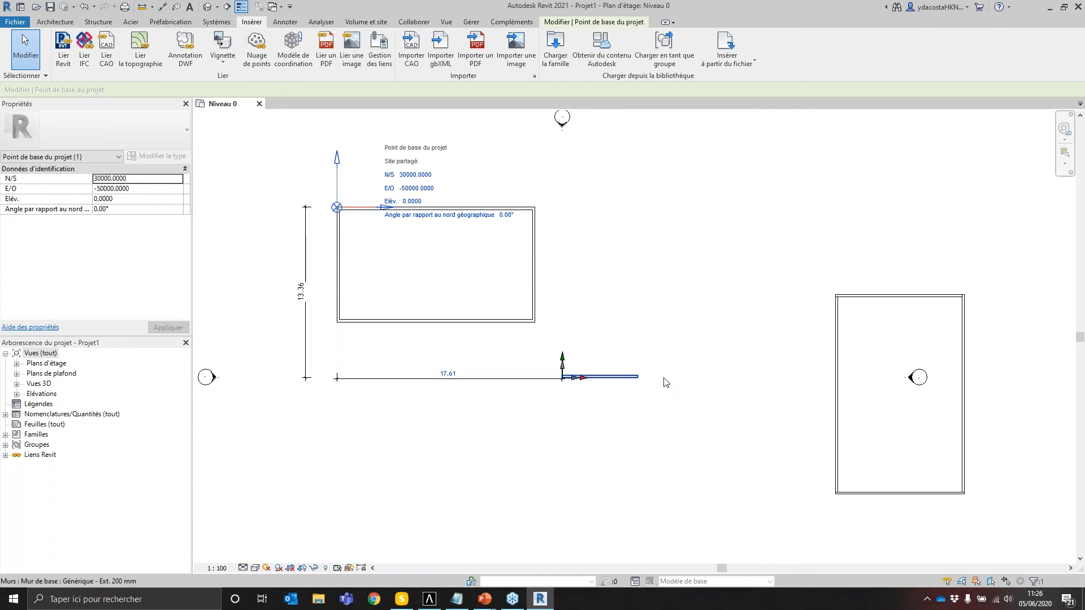
click(563, 384)
key(Delete)
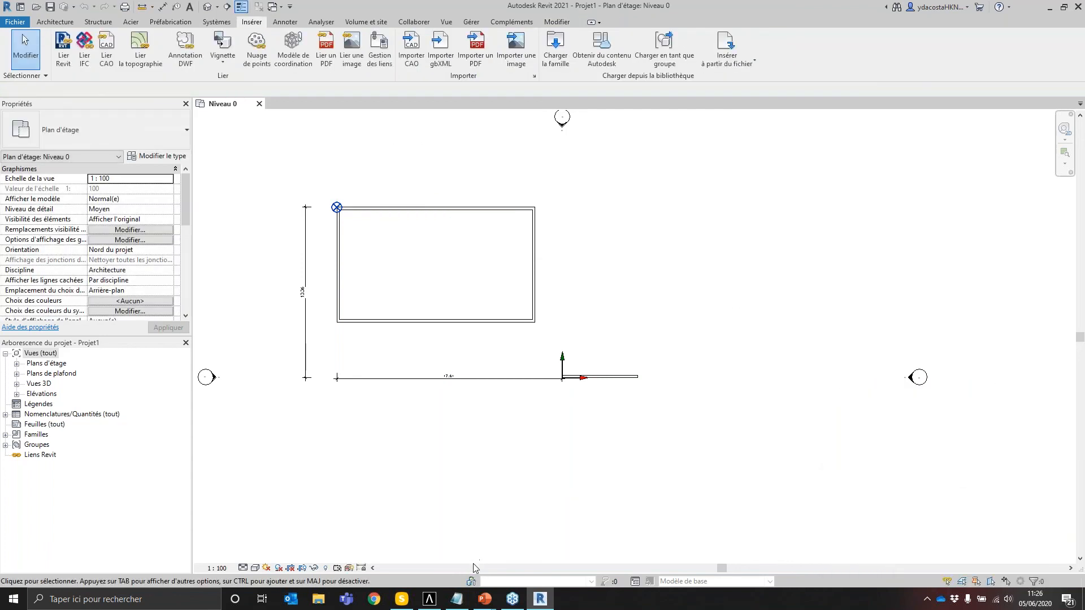
Step: Switch to Allplan, widen the plan view and measure the coordinates of the small isolated wall's lower-left corner
click(429, 601)
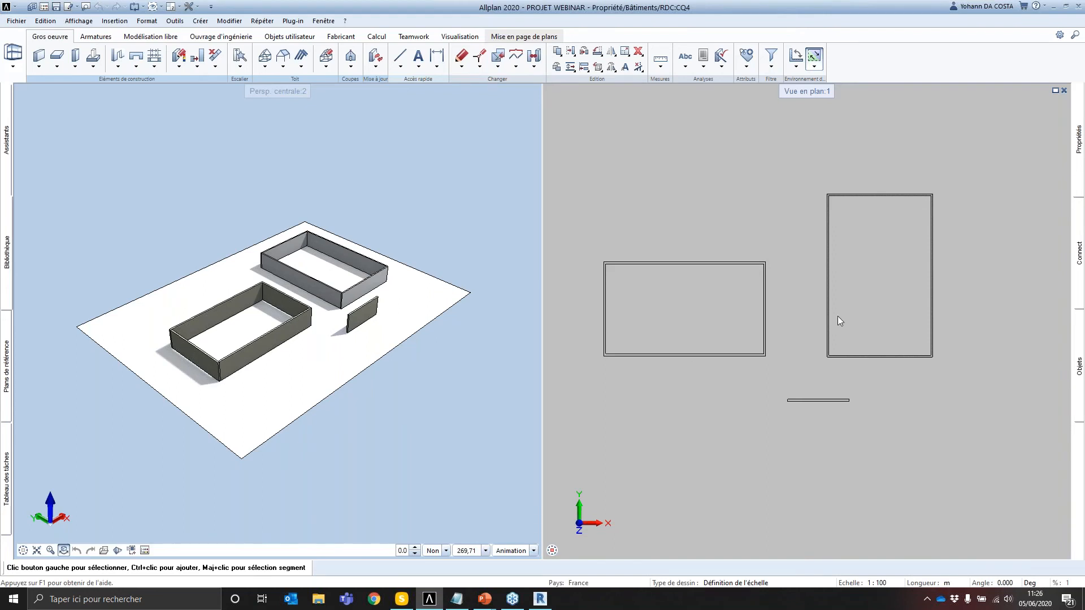
drag(539, 363, 475, 362)
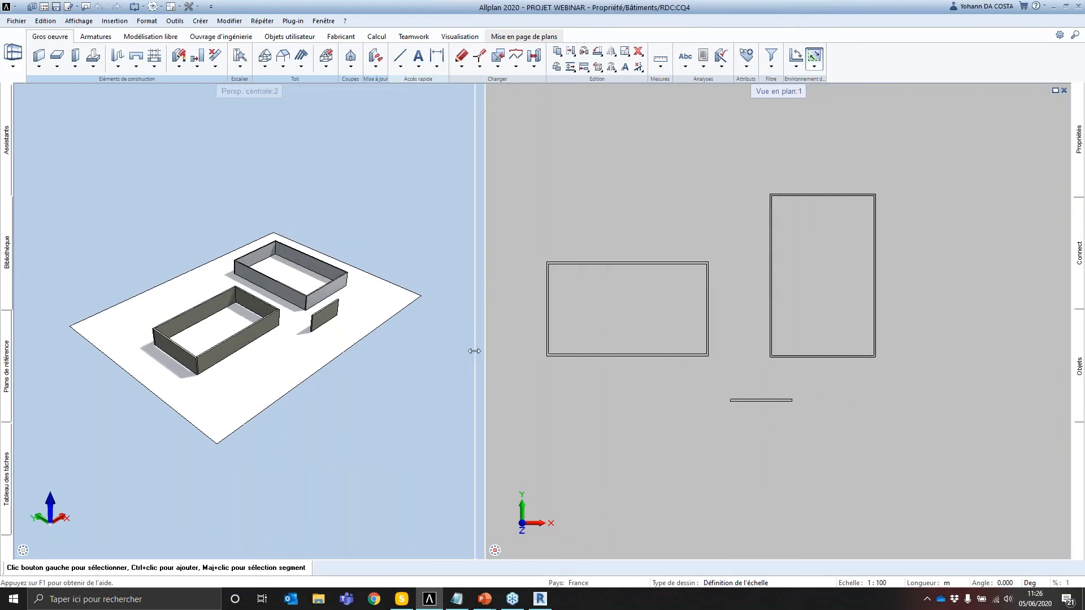
click(660, 66)
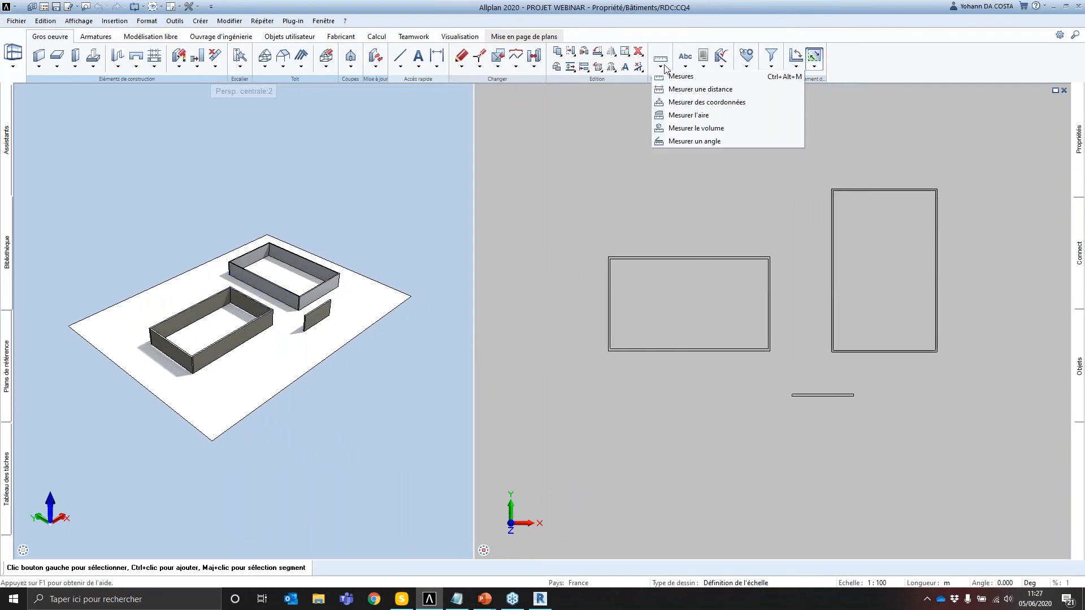
click(685, 102)
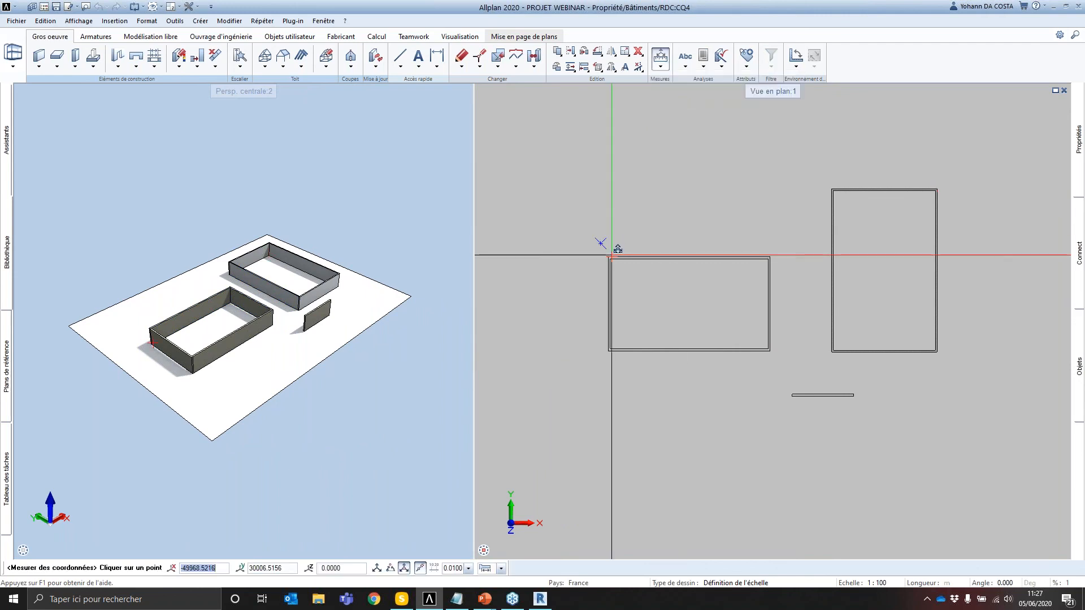
scroll(690, 388, up, 5)
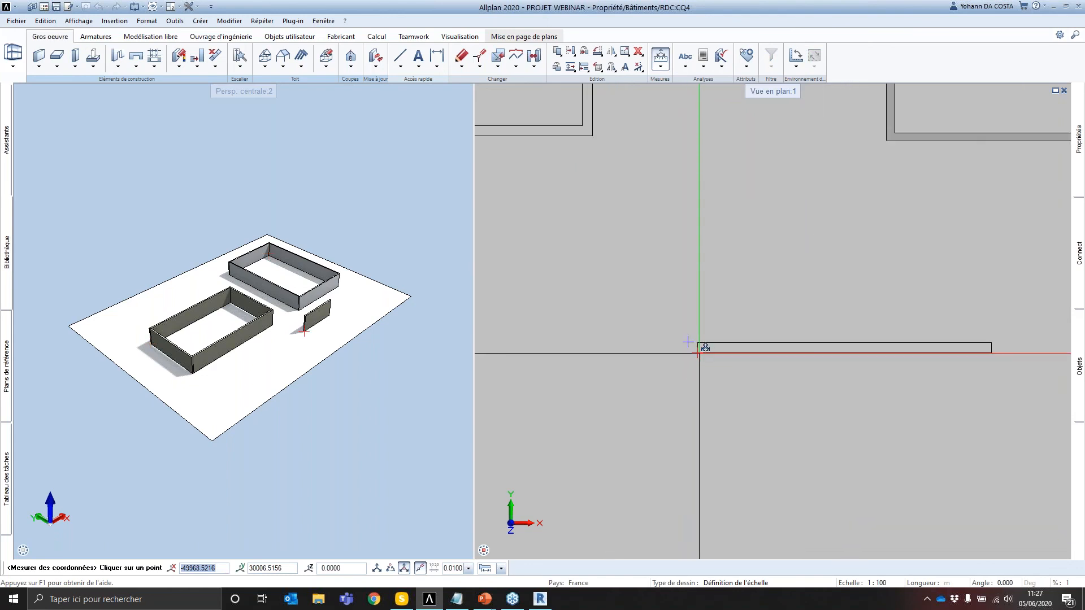
click(703, 346)
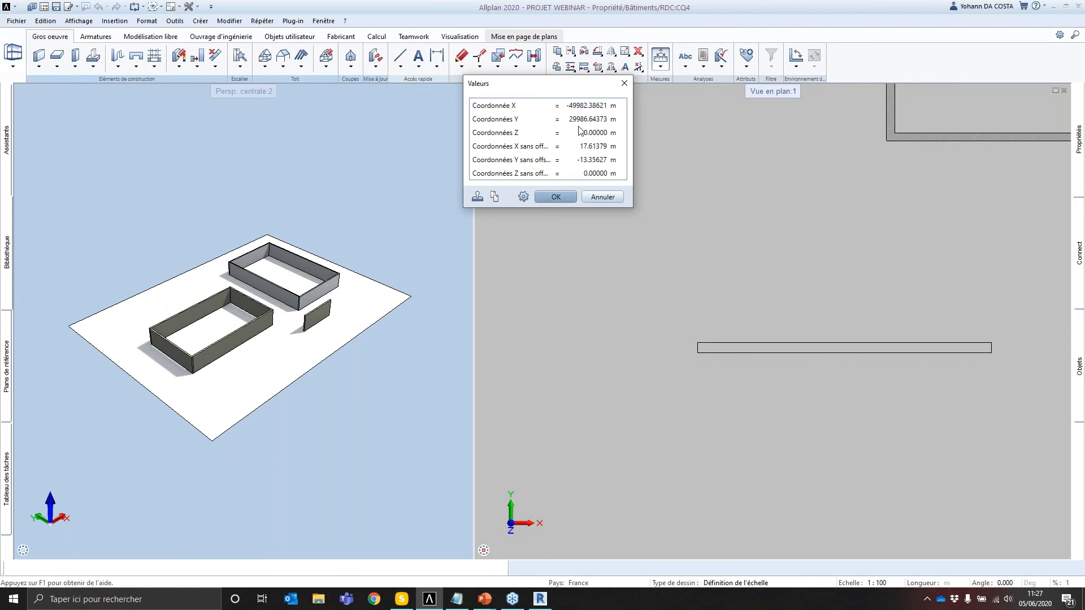
Step: Place the measured corner coordinates as an annotation in the plan, below and to the left of the small wall
click(476, 196)
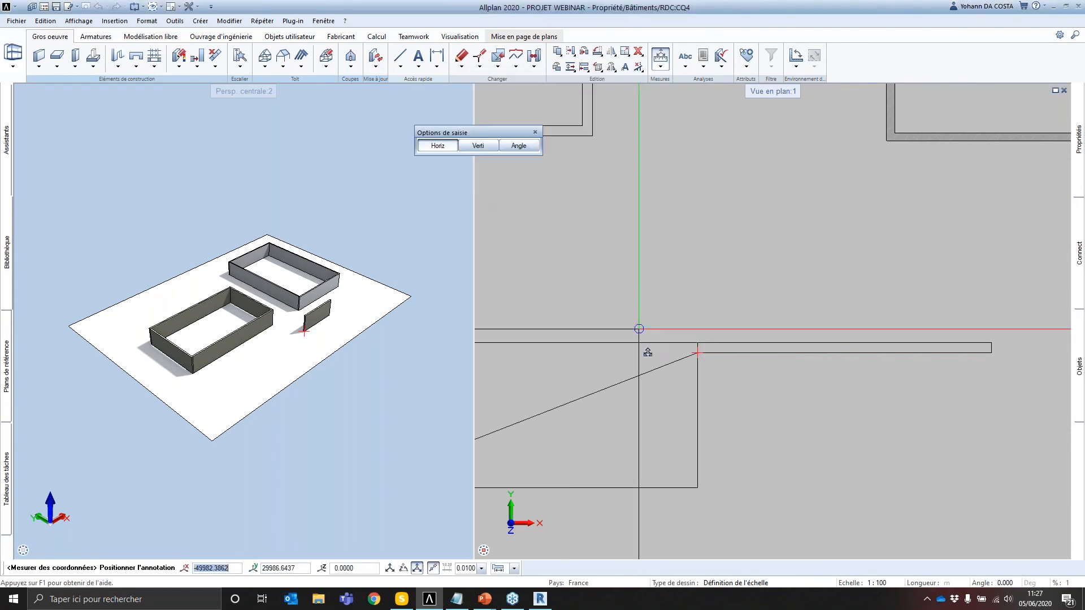
scroll(686, 331, down, 3)
click(685, 331)
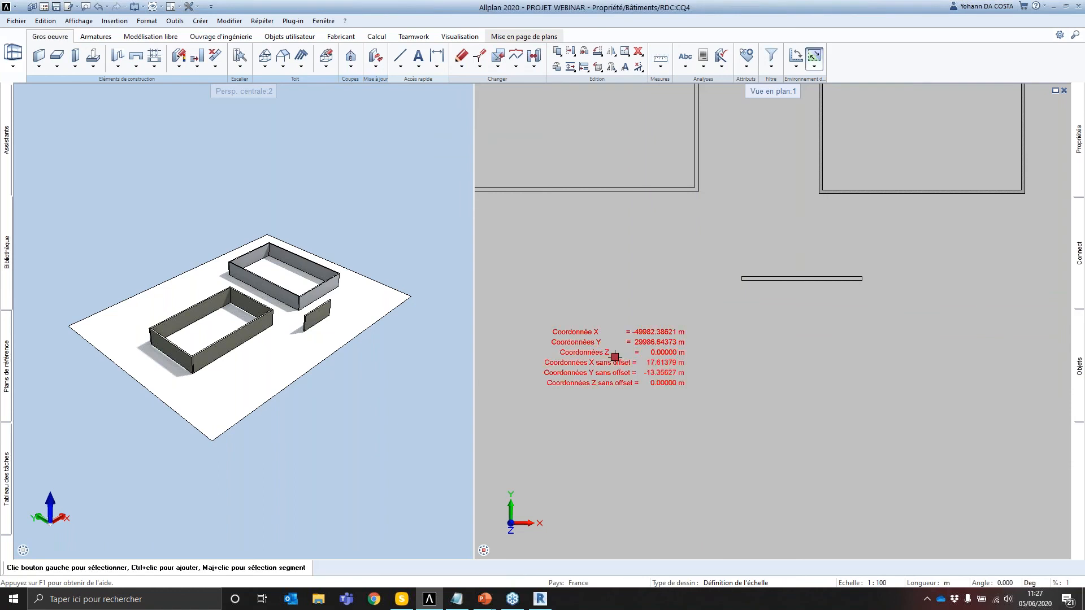
Step: Copy the coordinate annotation's full text into the open Notepad document and return to Allplan
click(645, 346)
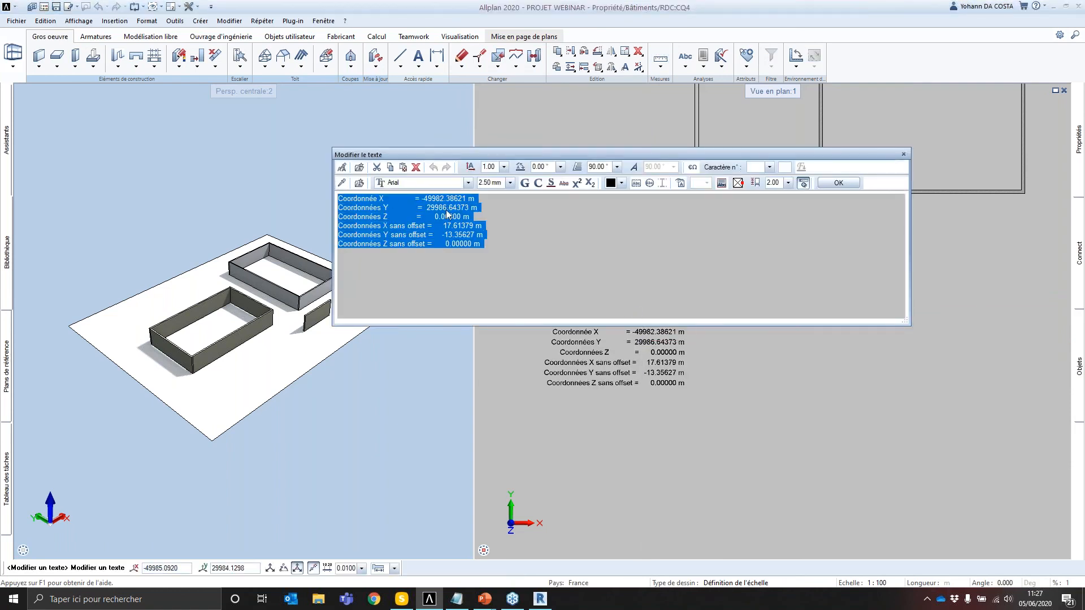
click(903, 155)
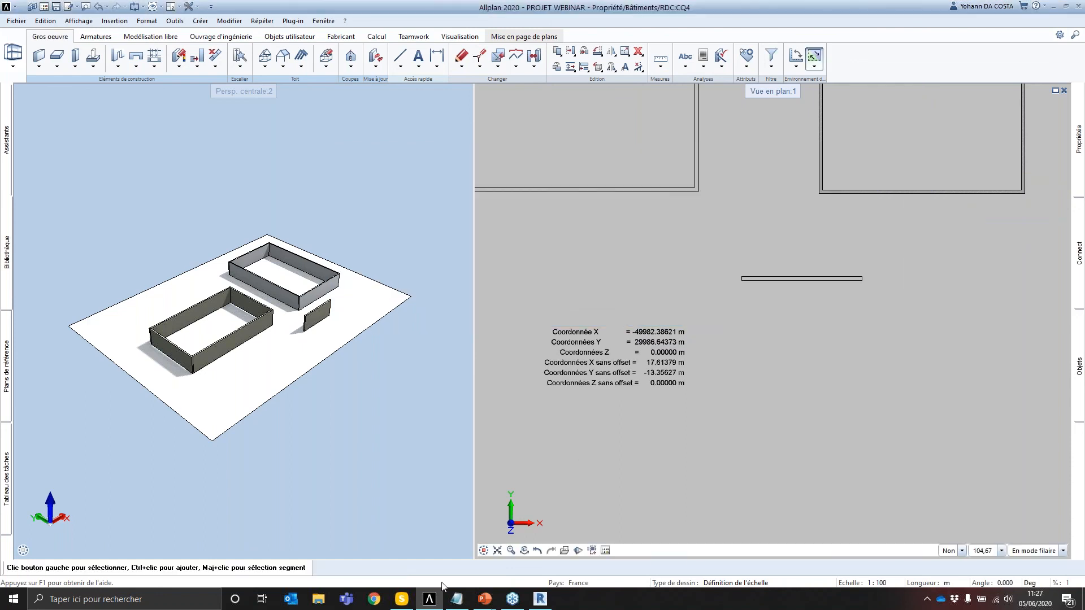
click(457, 599)
text(Coordonnée X = -49982.38621 m Coordonnée Y = 29986.64373 m Coordonnées Z = 0.00000 m Coordonnées X sans offset = 17.61379 m Coordonnées Y sans offset = -13.35627 m Coordonnées Z sans offset = 0.00000 m)
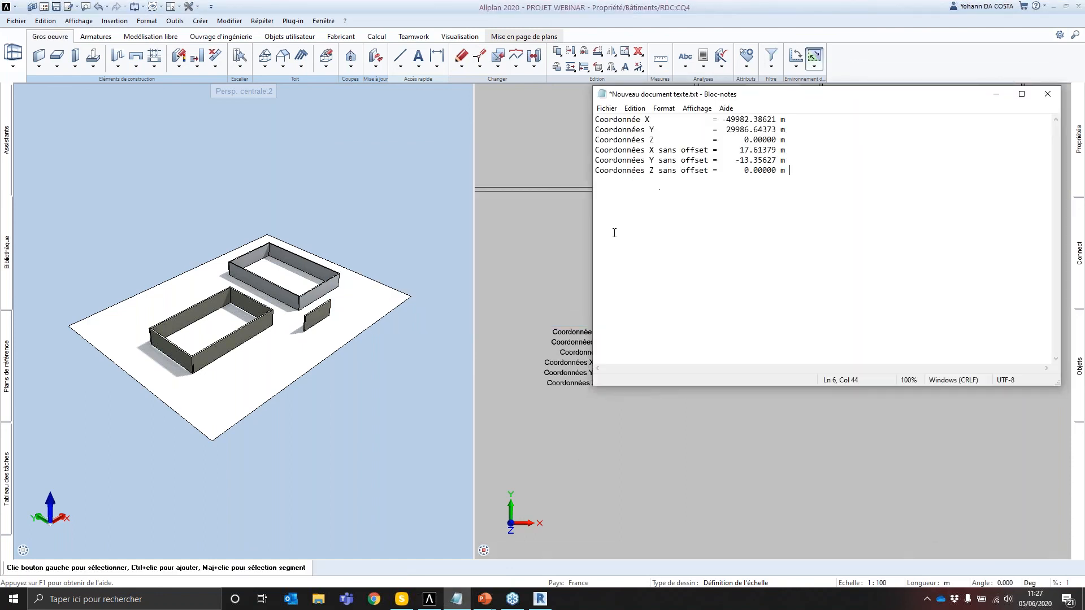
click(572, 277)
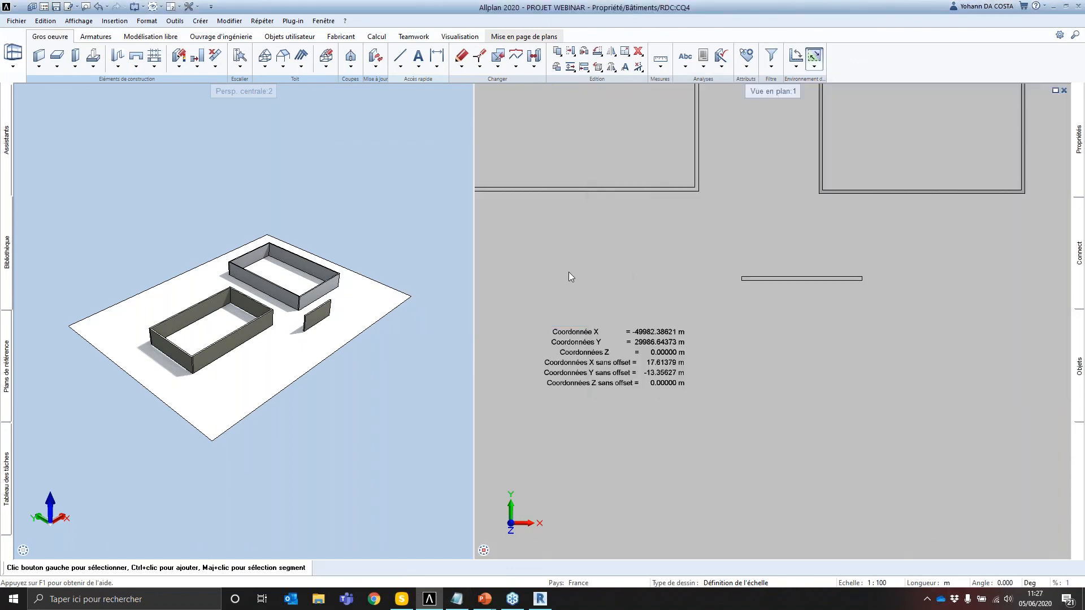
Step: Turn off the offset coordinates in the project settings of PROJET WEBINAR
click(32, 7)
right_click(327, 371)
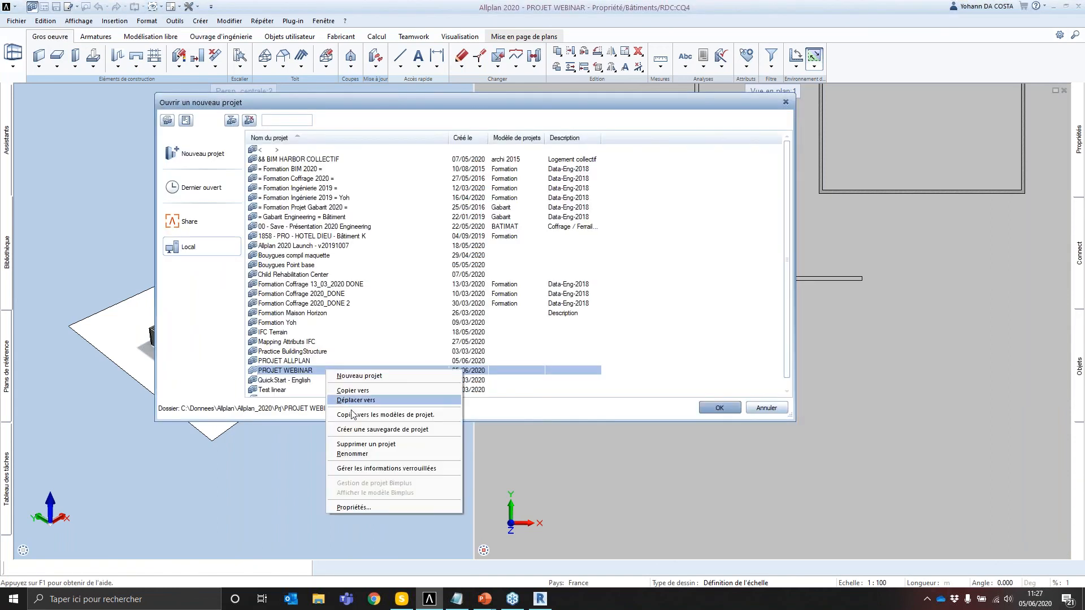
click(376, 506)
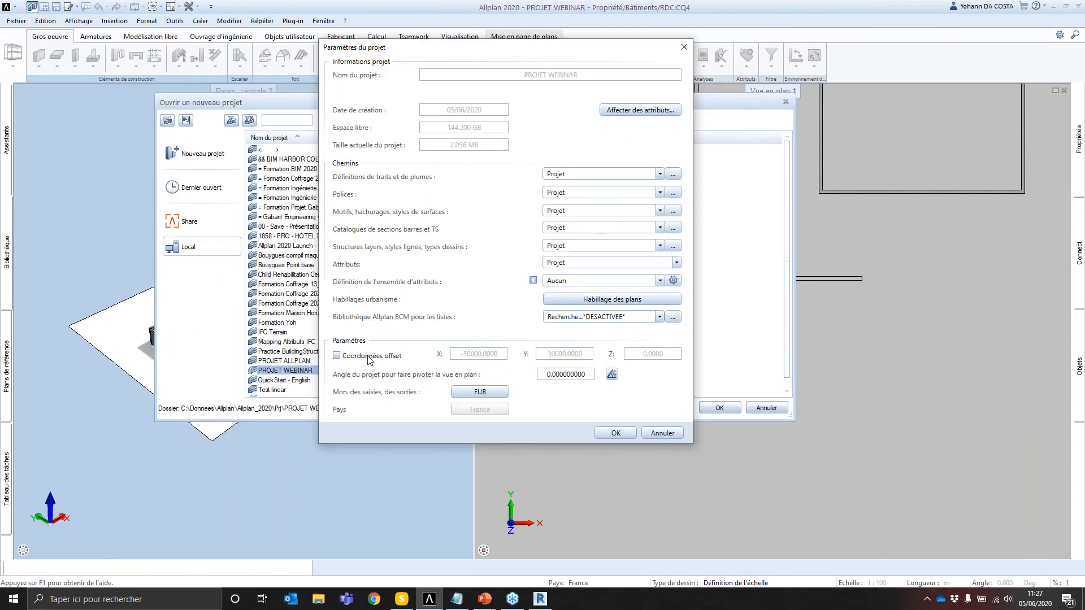
click(615, 432)
click(718, 407)
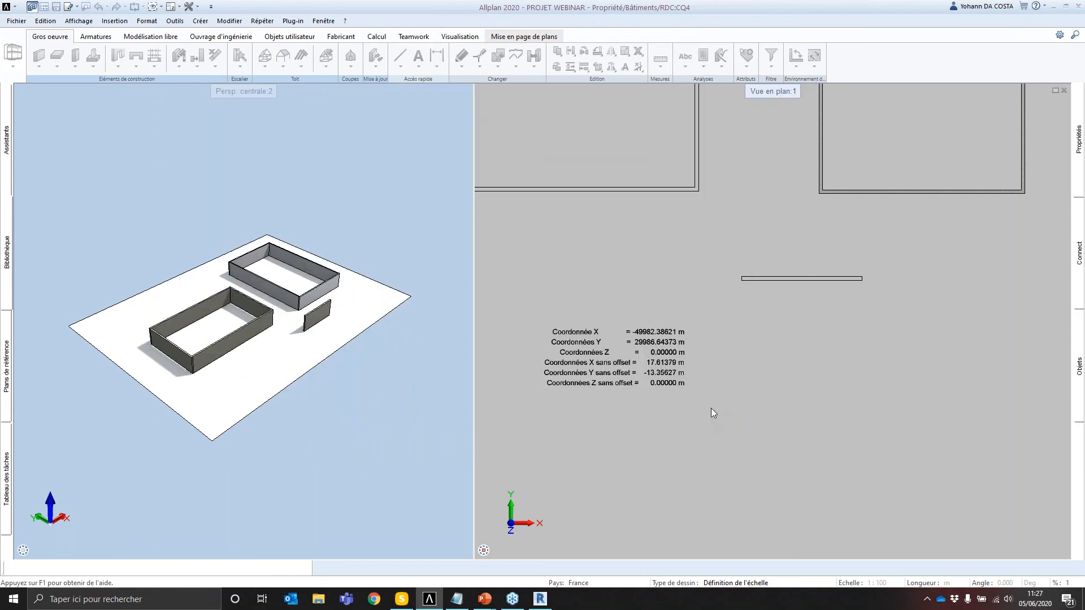
Step: Move all plan elements from the small wall's lower-left corner to the point X 0, Y 0
click(736, 293)
click(584, 67)
scroll(743, 339, up, 5)
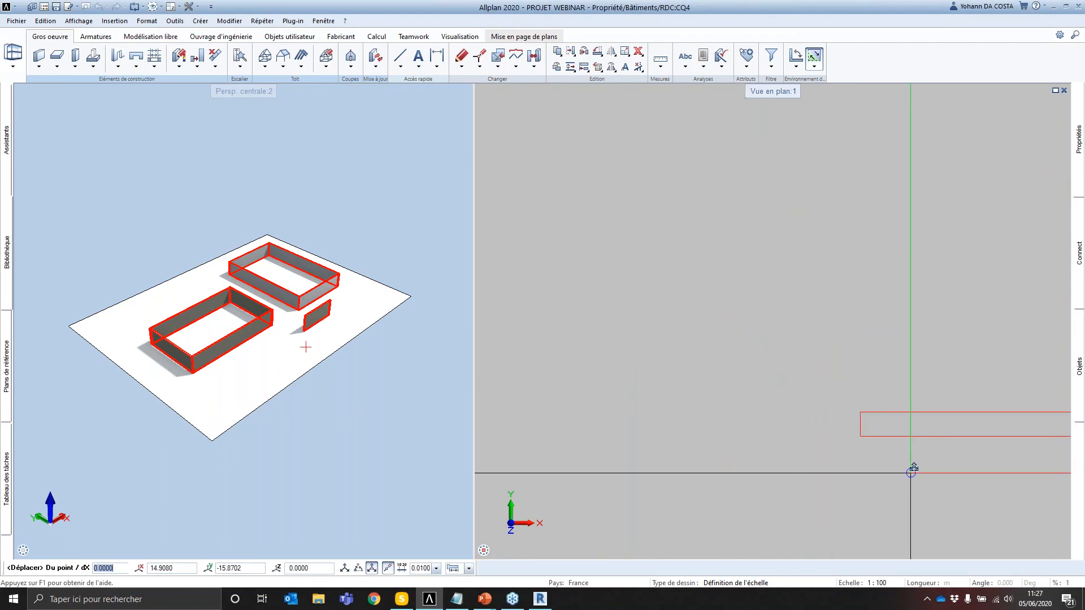
click(859, 436)
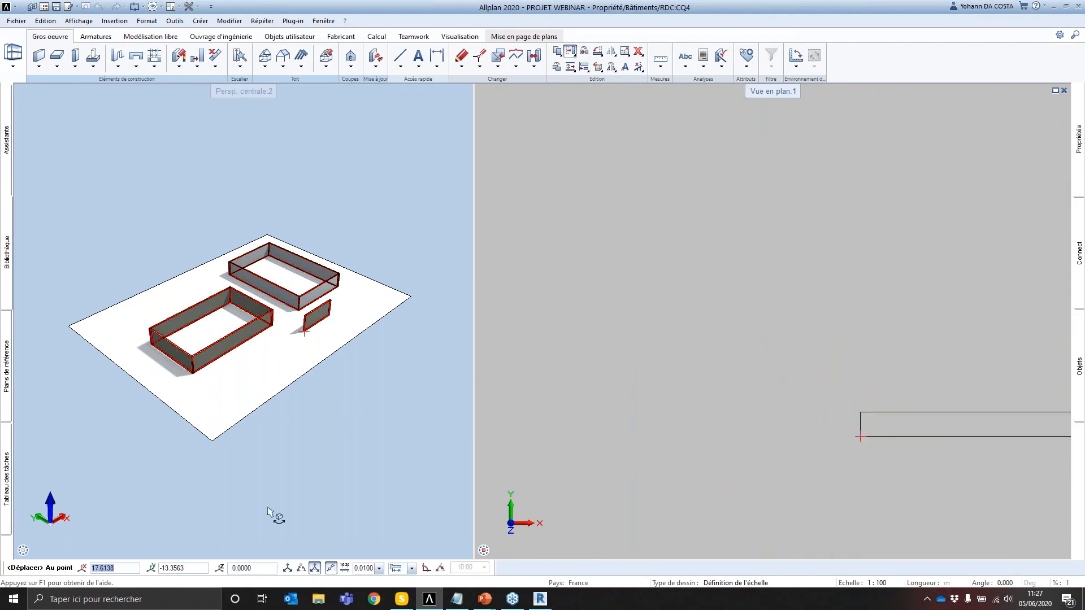
text(à)
key(BackSpace)
text(0)
key(Tab)
text(0)
key(Return)
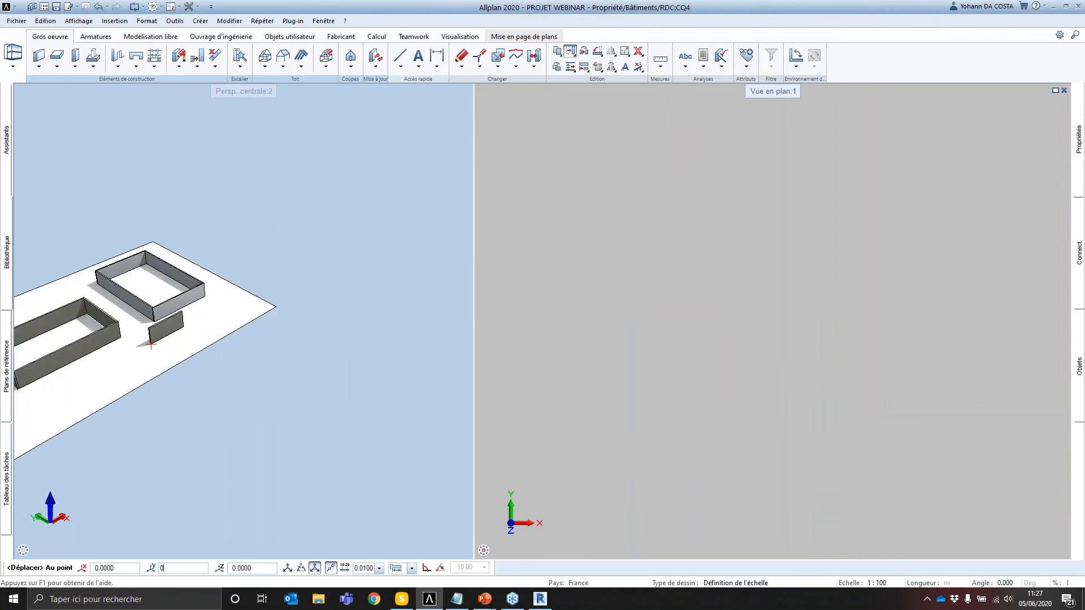
key(Escape)
Step: Reactivate the offset coordinates in PROJET WEBINAR's project settings and set the X offset to -49982.38621, copied from the Notepad notes
scroll(849, 305, down, 2)
middle_drag(805, 339, 721, 312)
click(33, 7)
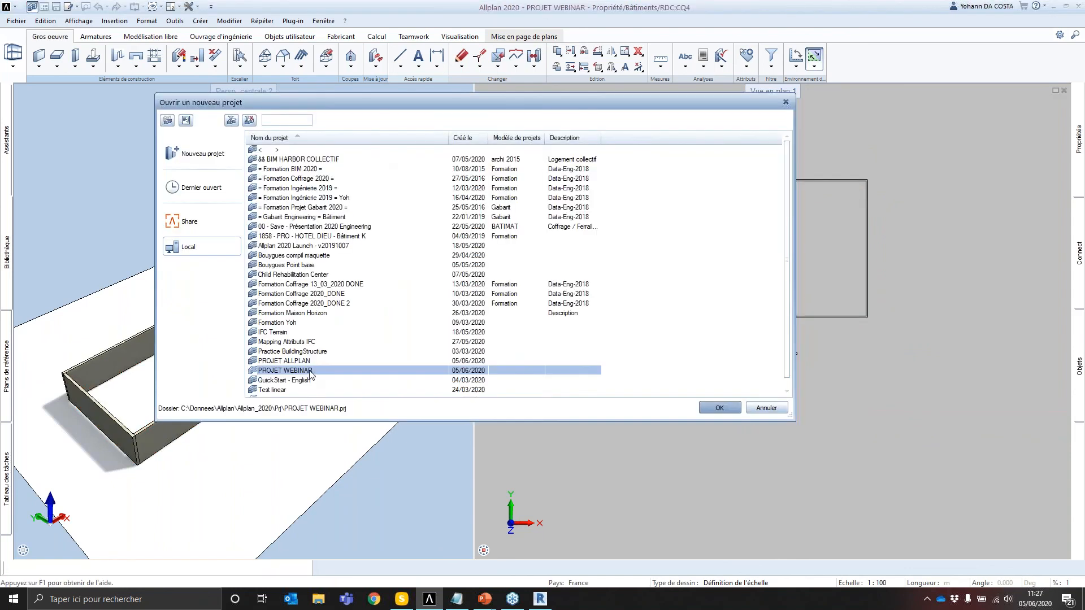
right_click(310, 371)
click(356, 508)
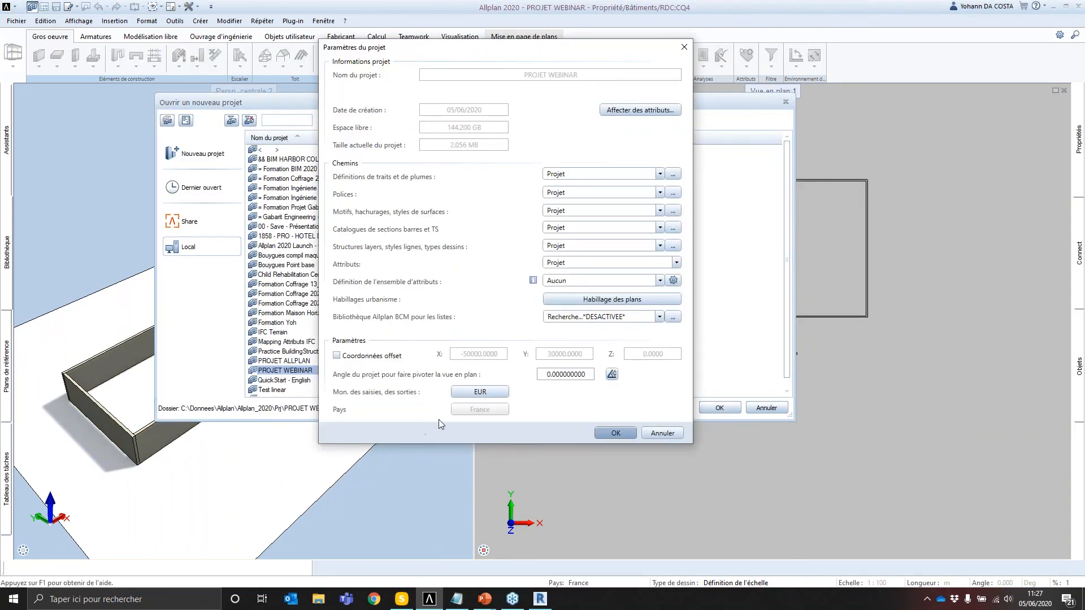
click(457, 598)
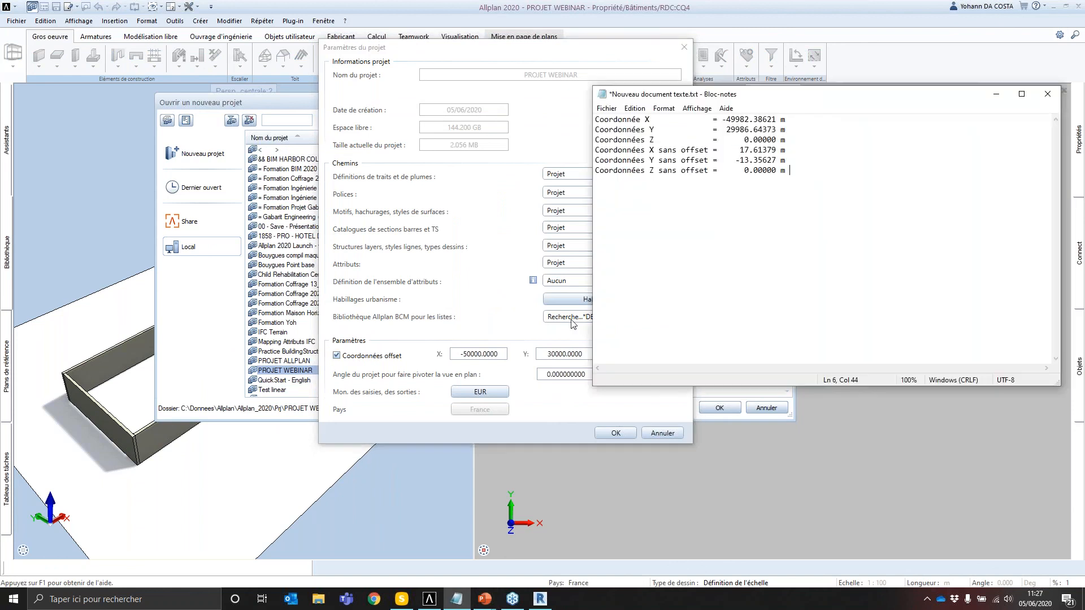
drag(722, 120, 773, 120)
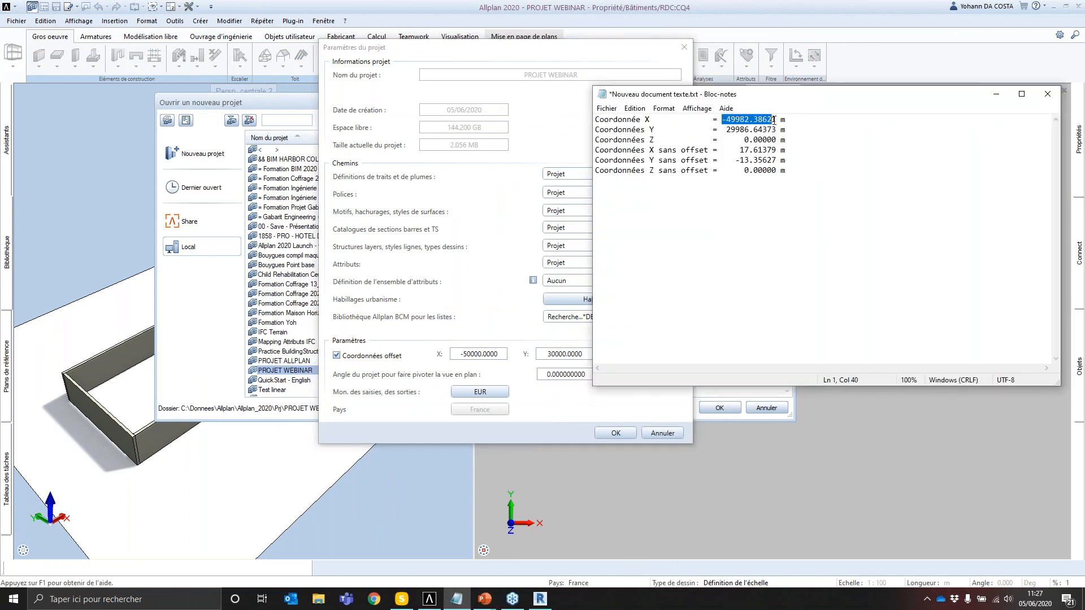
click(499, 369)
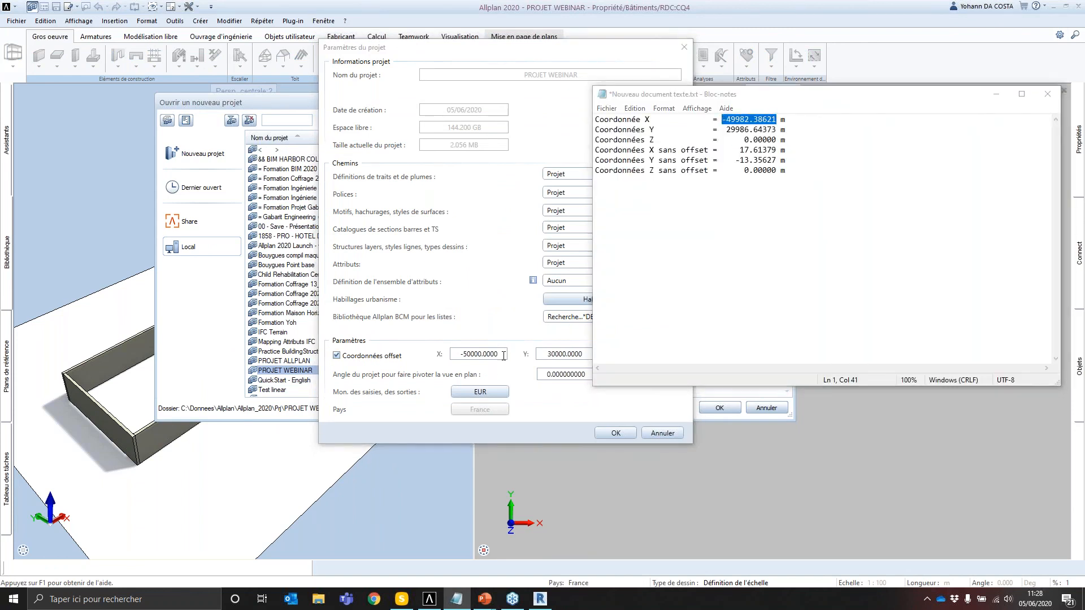
drag(451, 354, 549, 358)
text(-49982.38621)
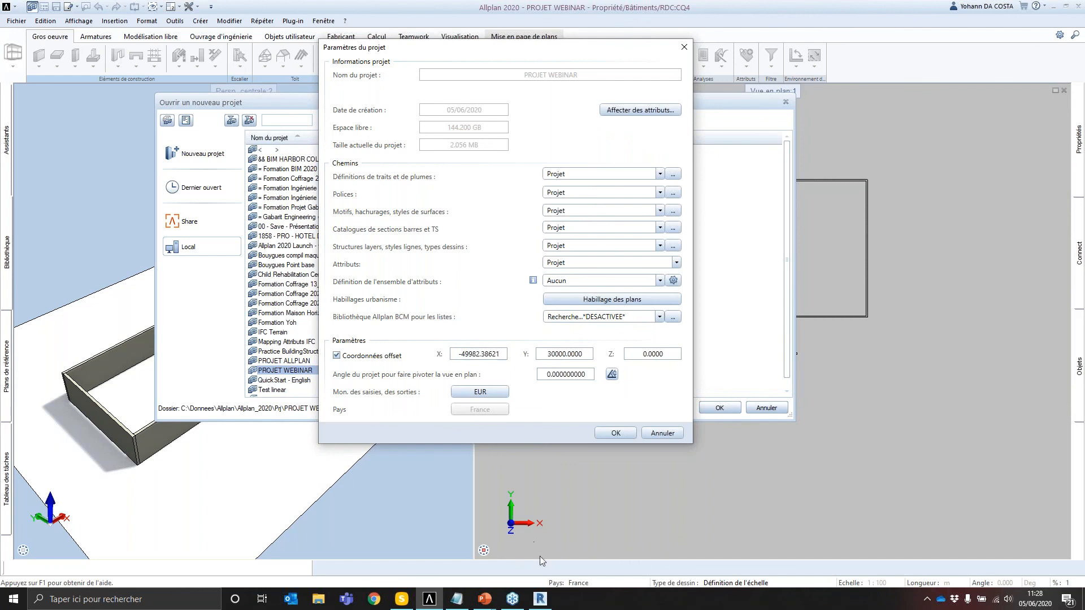
Step: Set the project's Y offset to 29986.64373 from the Notepad notes and apply the project settings
click(456, 599)
drag(727, 130, 775, 130)
key(ctrl+c)
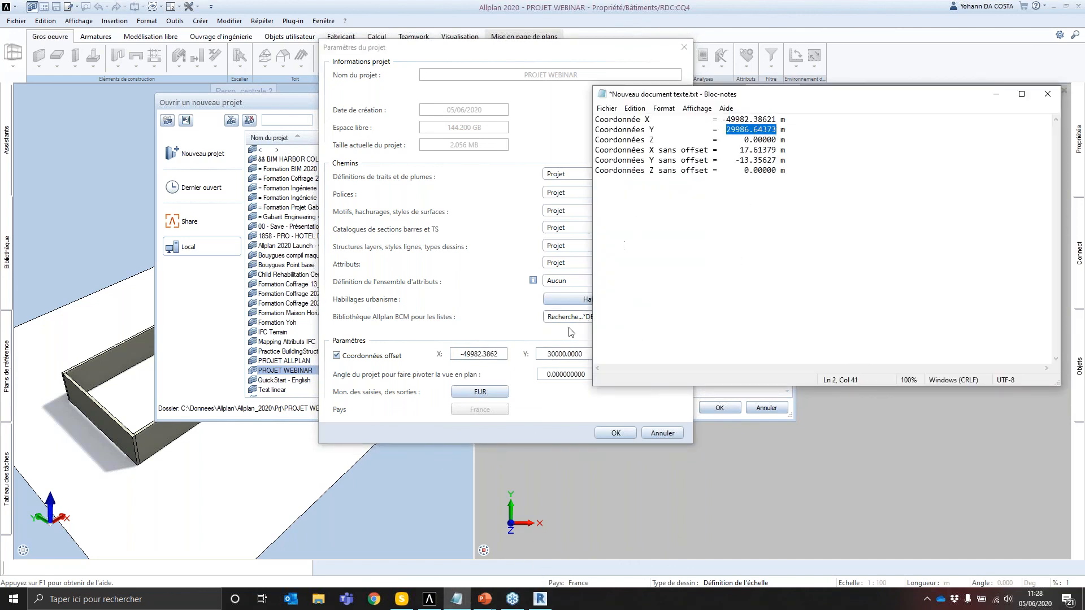
double_click(565, 354)
key(ctrl+v)
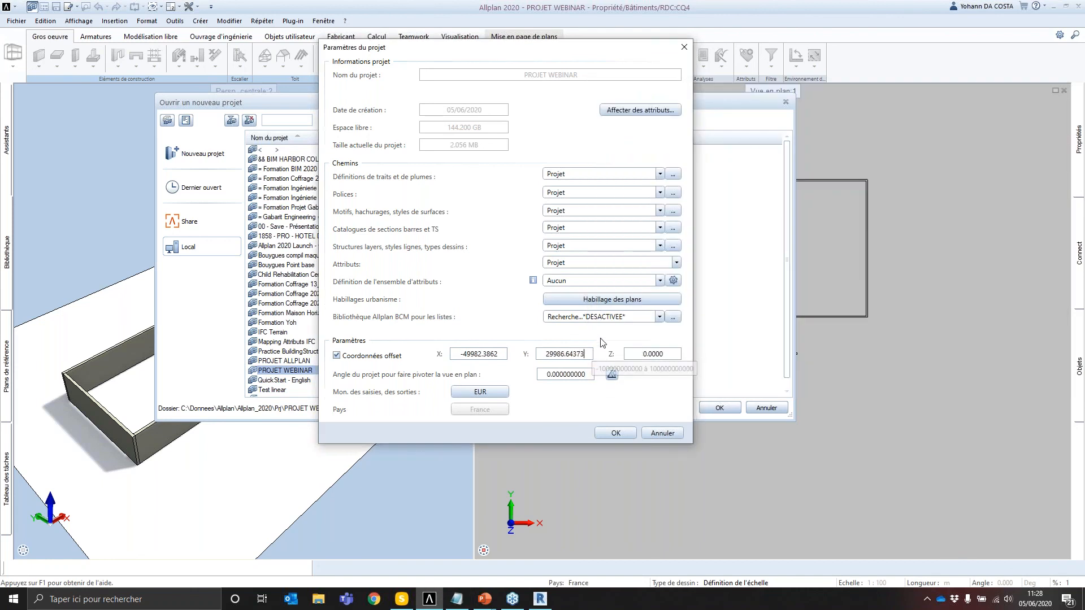
click(623, 437)
click(717, 408)
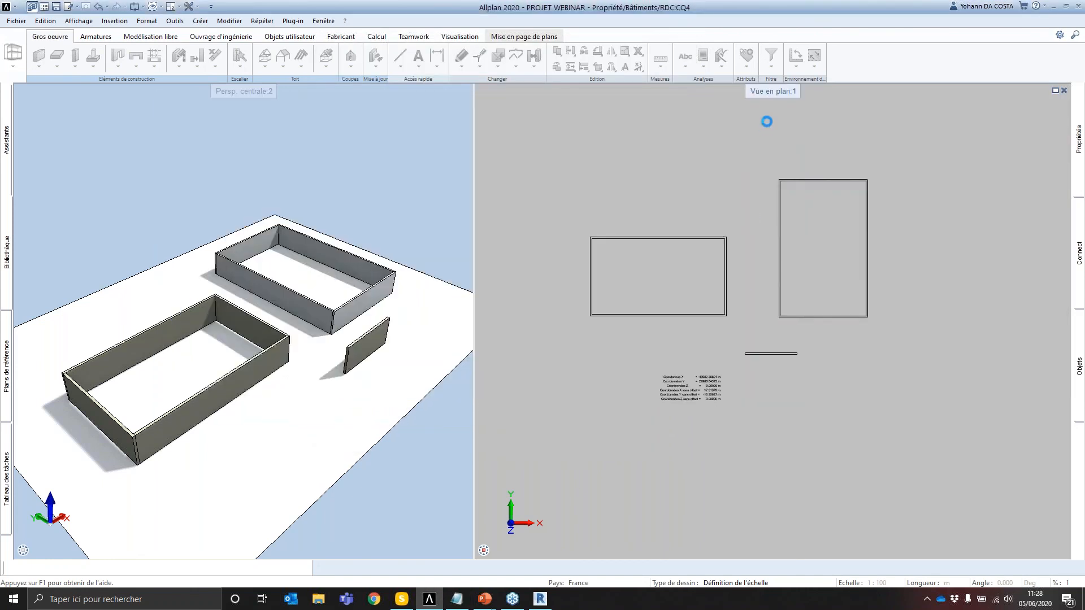
Step: Measure the coordinates of the small wall's lower-left corner in the plan view
click(662, 67)
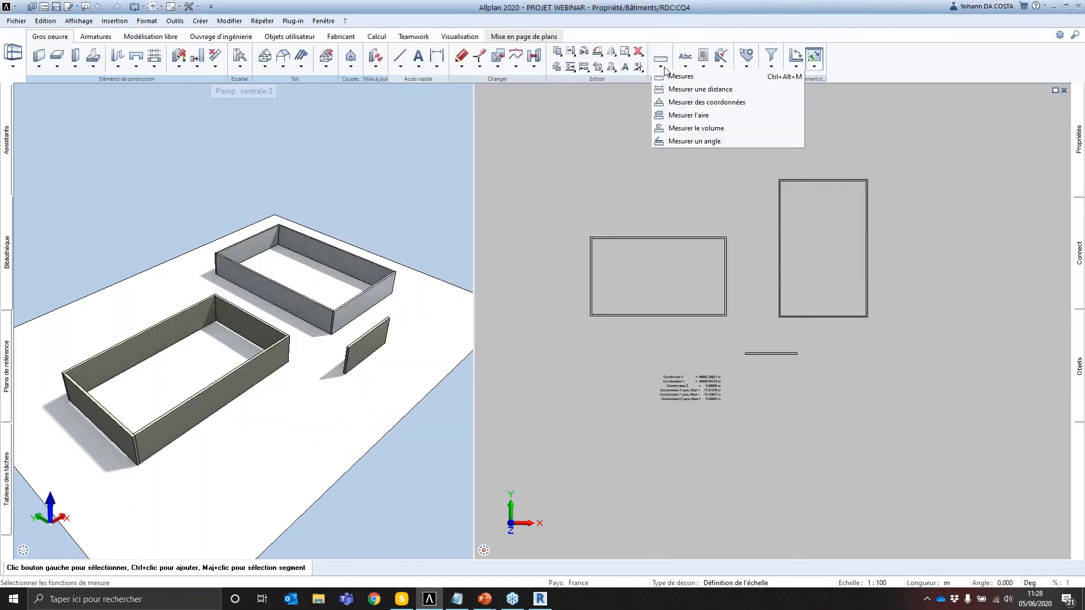
click(706, 102)
scroll(746, 348, up, 5)
scroll(734, 373, up, 3)
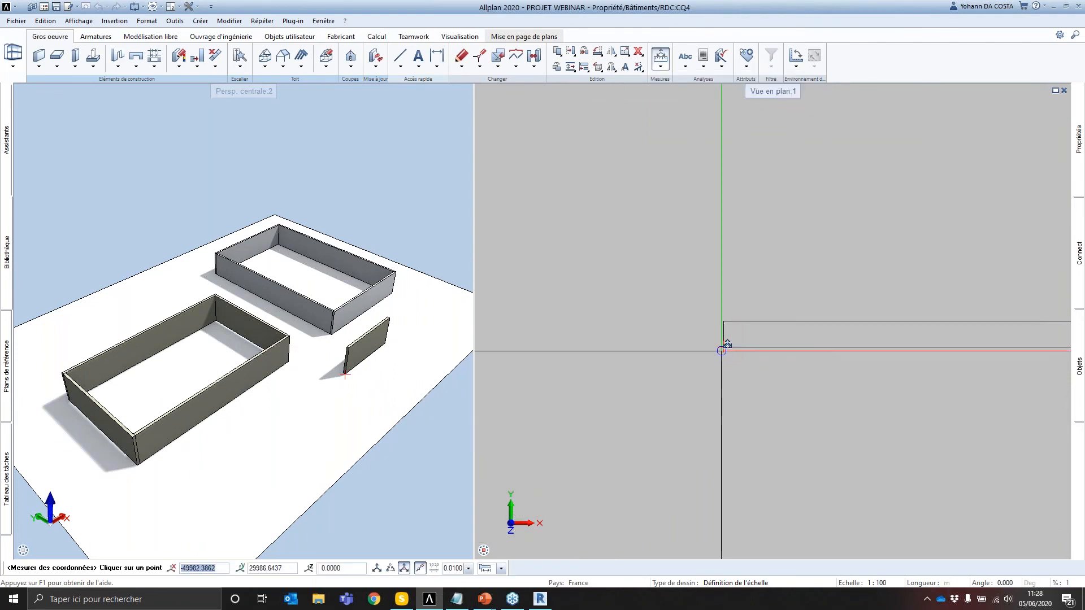
click(726, 345)
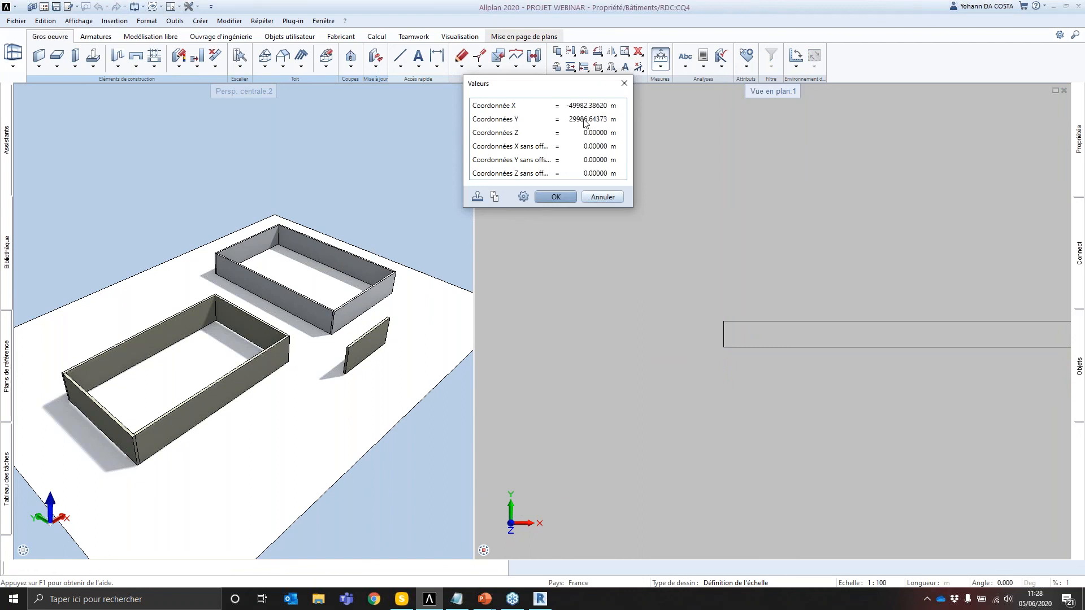
click(623, 85)
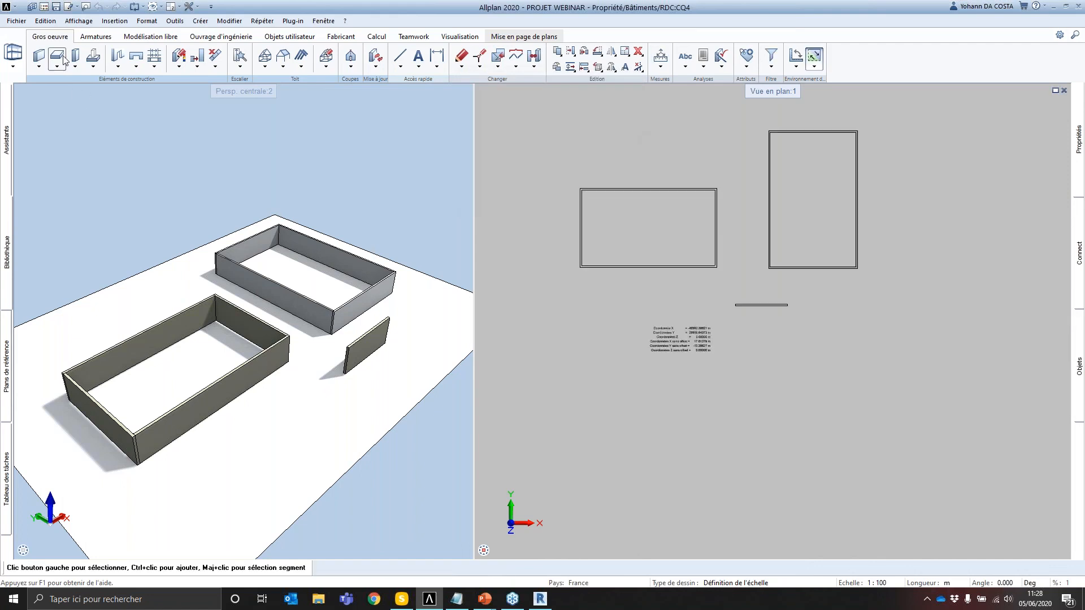
Step: Export the preselected drawing files of PROJET WEBINAR as an IFC 2x3 file named BAT B ALLPLAN oi.ifc
click(17, 21)
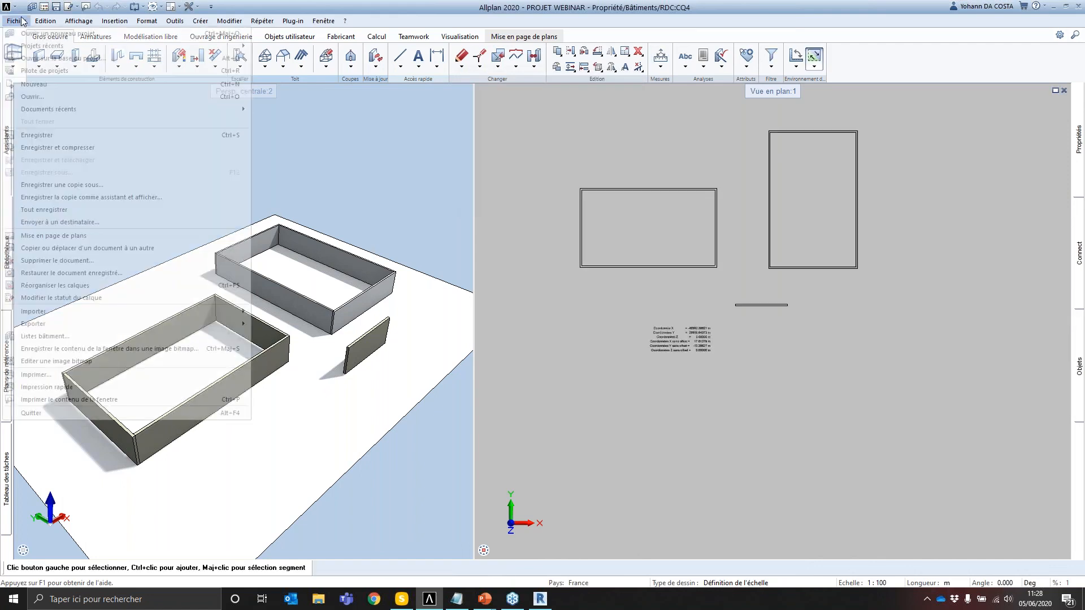
mouse_move(164, 324)
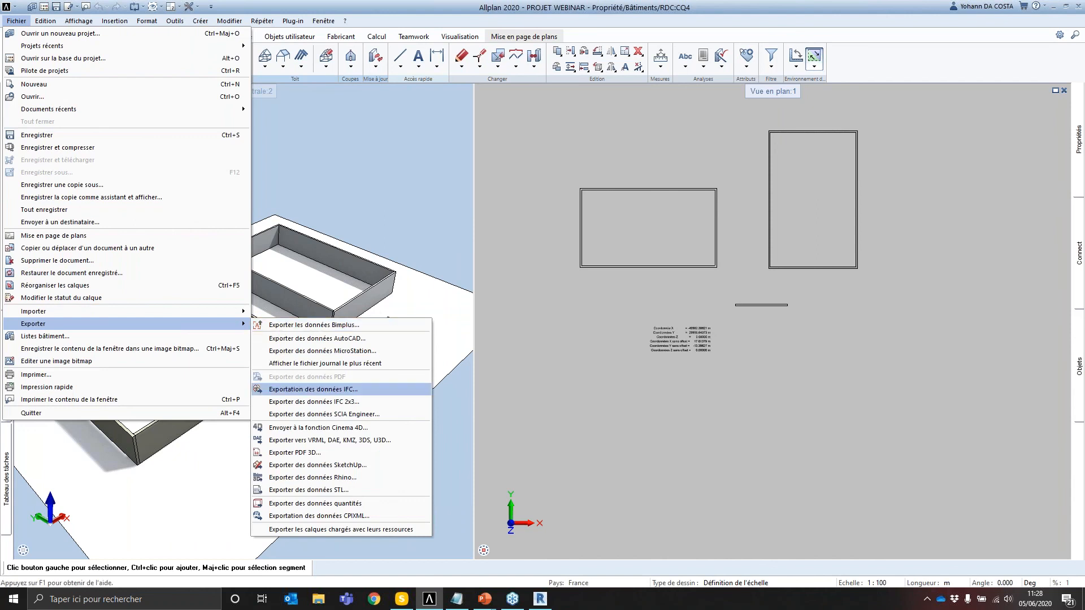
click(313, 389)
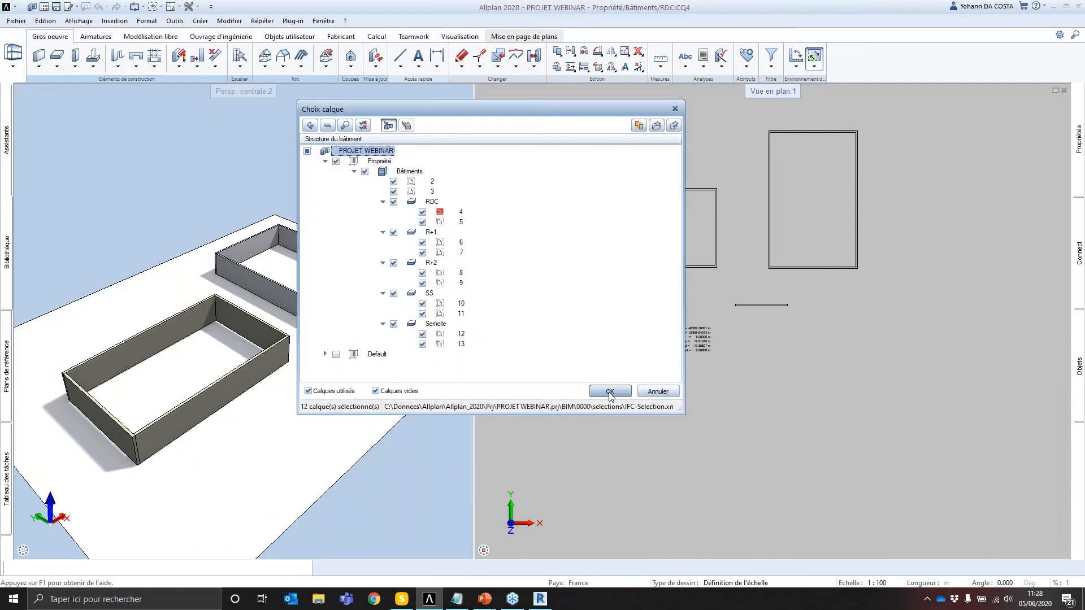
click(610, 392)
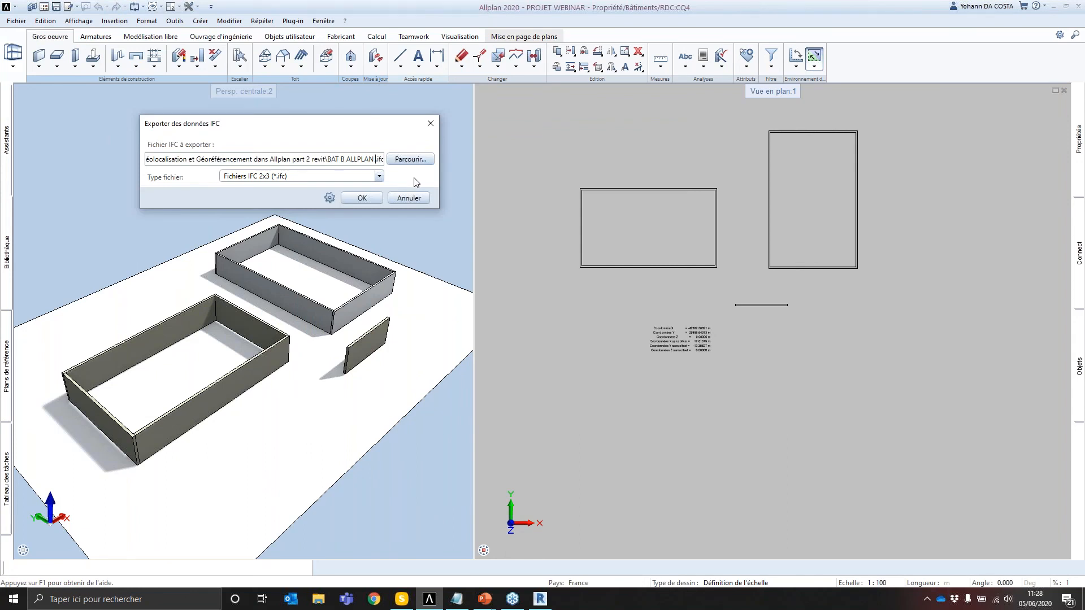
text(oi)
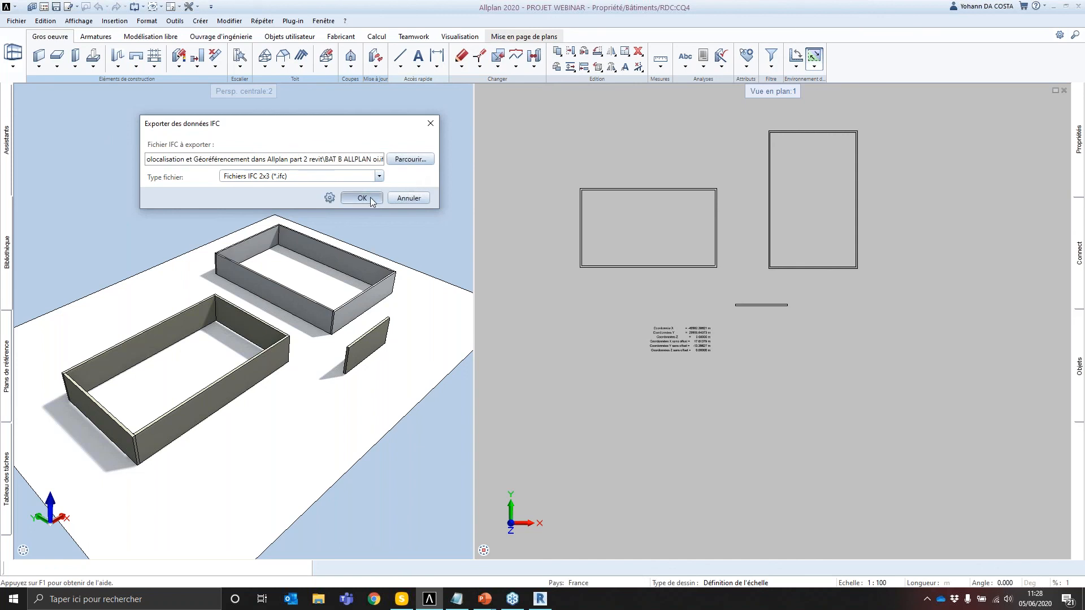
click(371, 197)
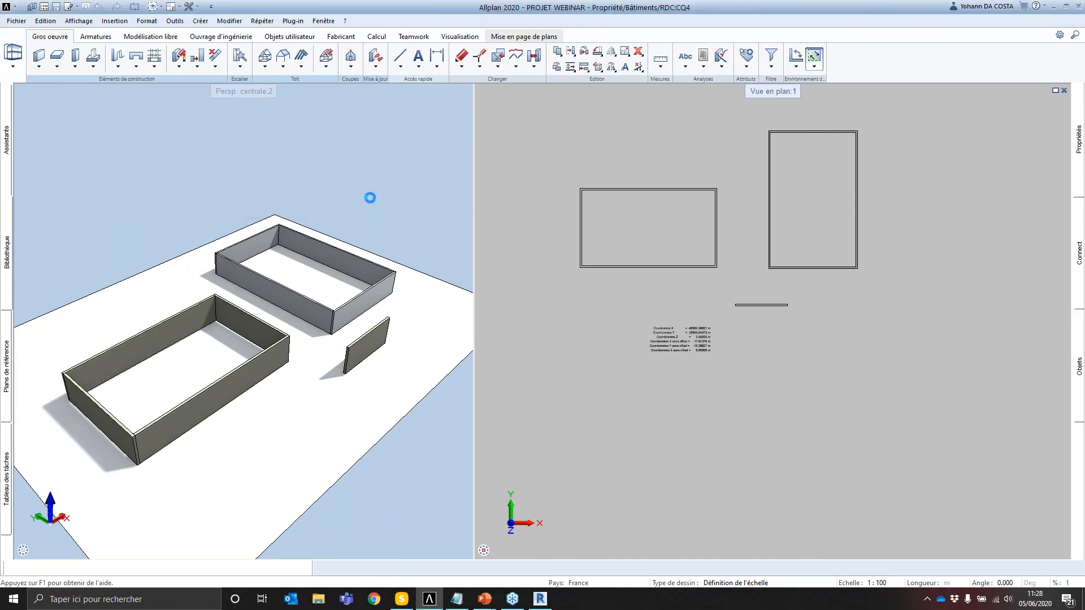
click(432, 310)
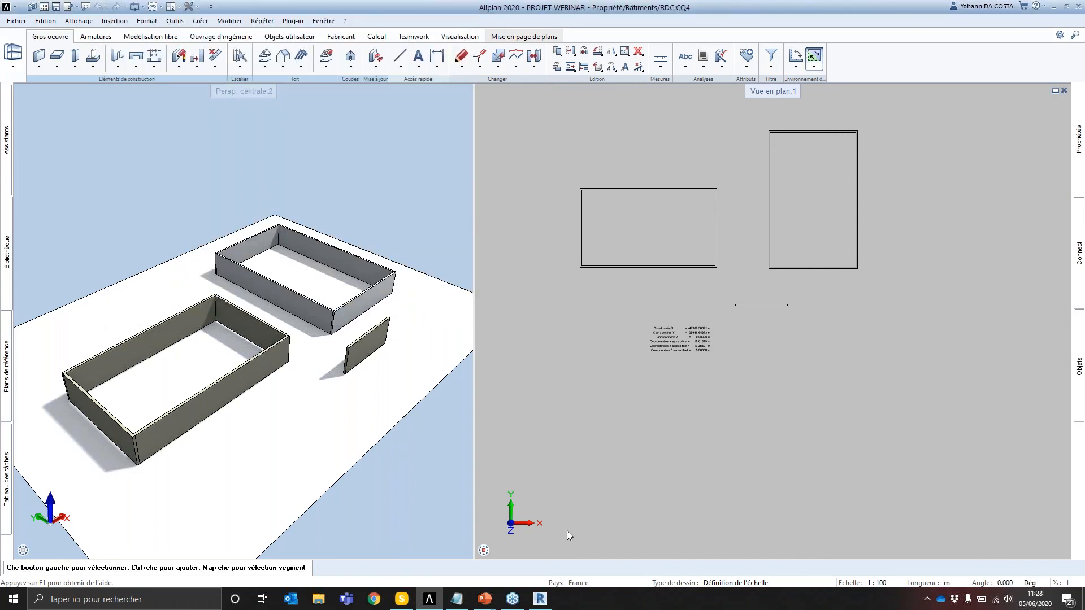
Step: Switch to Revit and link the IFC file BAT B ALLPLAN oi.ifc into the Niveau 0 plan
click(540, 598)
middle_drag(654, 278, 509, 307)
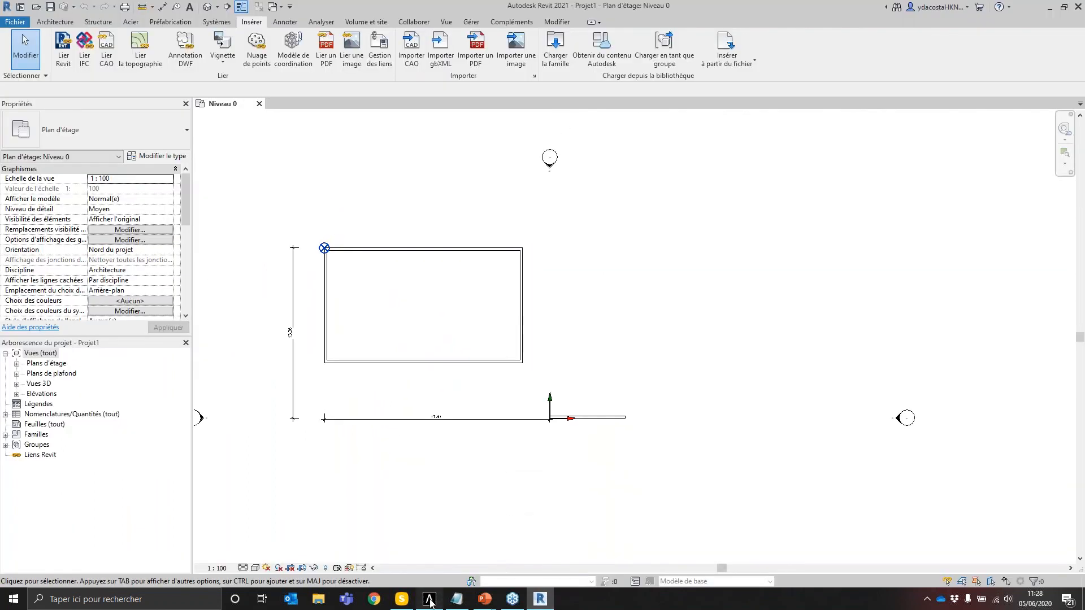
click(430, 599)
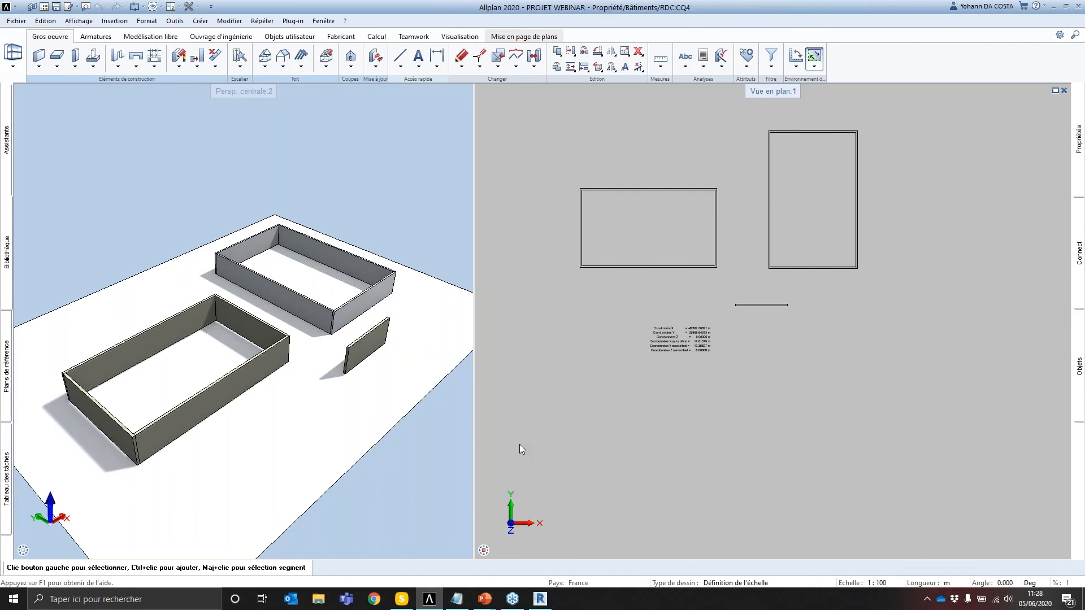
click(540, 600)
click(86, 58)
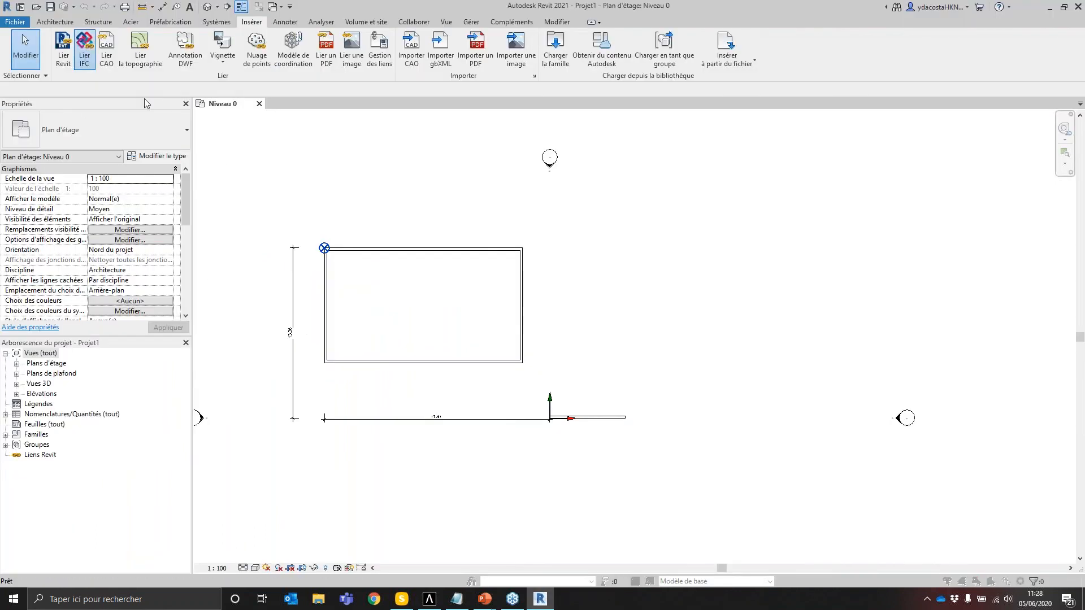
click(401, 178)
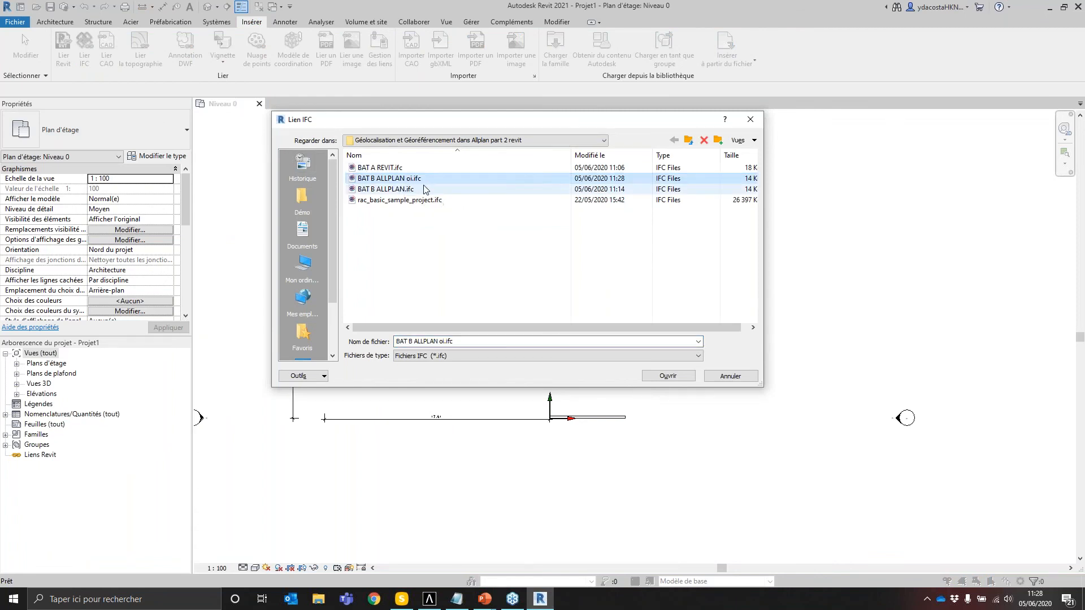
click(671, 376)
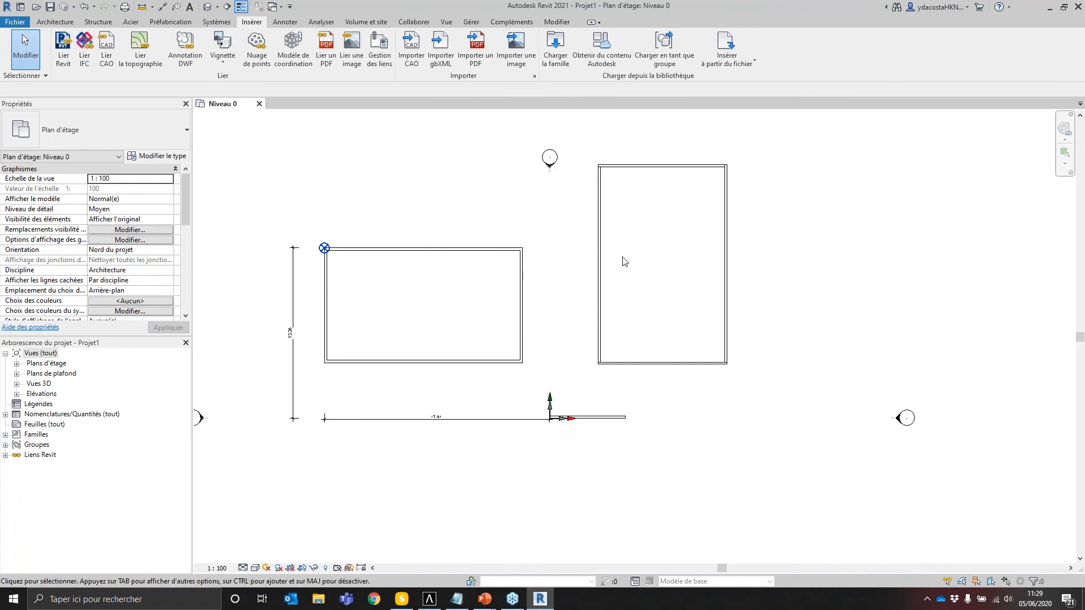
Step: Select the small wall at the internal origin and examine its position relative to the two buildings
scroll(624, 262, up, 2)
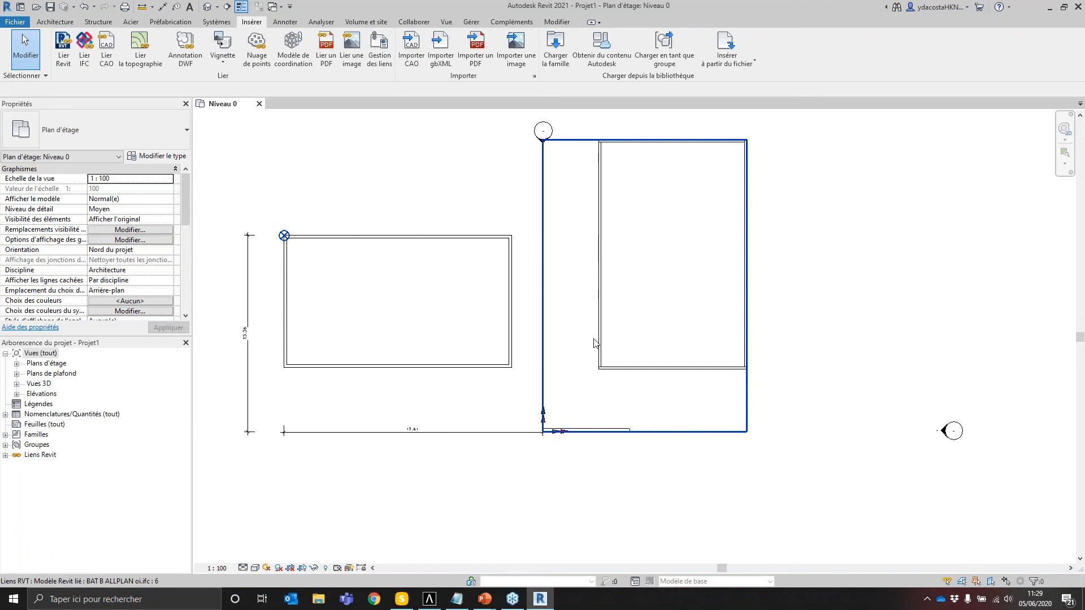
scroll(584, 435, up, 2)
click(594, 423)
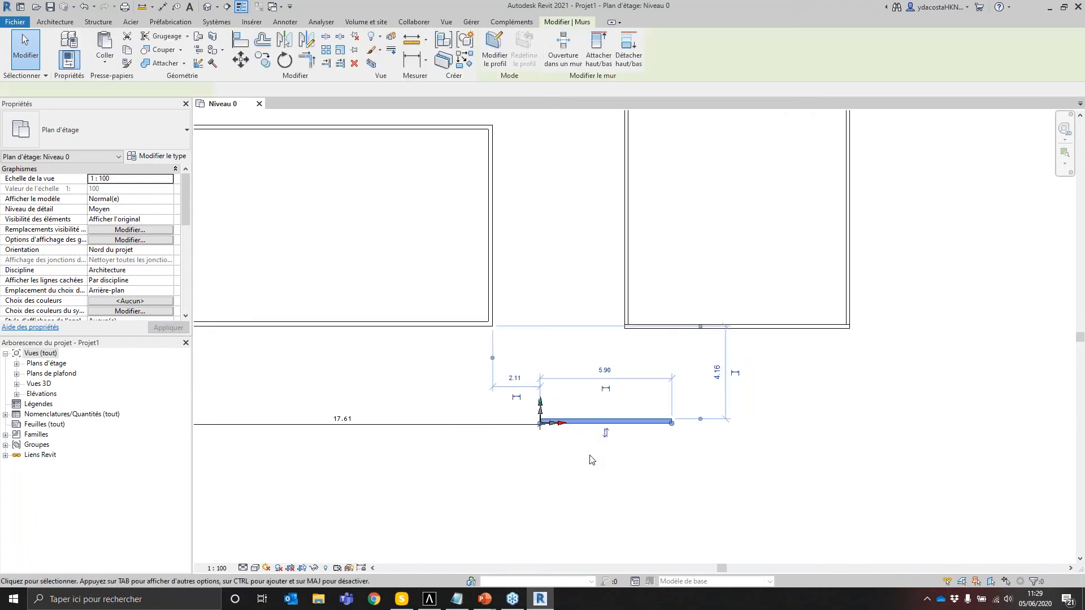
scroll(589, 464, down, 2)
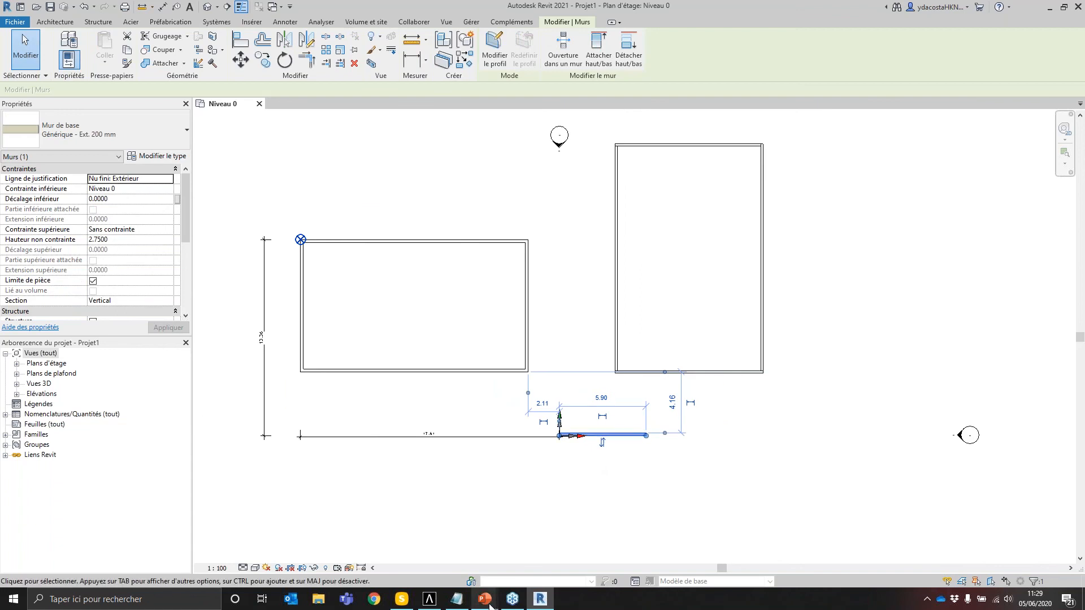
Step: Switch to Allplan and delete the small wall below the two buildings in the plan view
click(430, 600)
scroll(748, 304, up, 5)
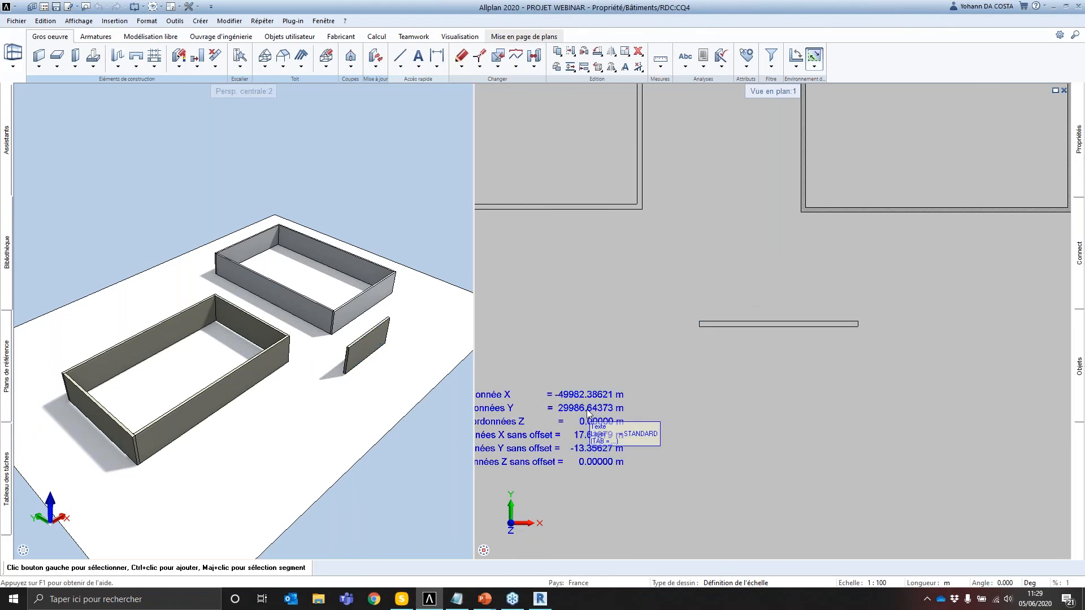
scroll(695, 318, down, 3)
middle_drag(703, 323, 716, 354)
click(738, 354)
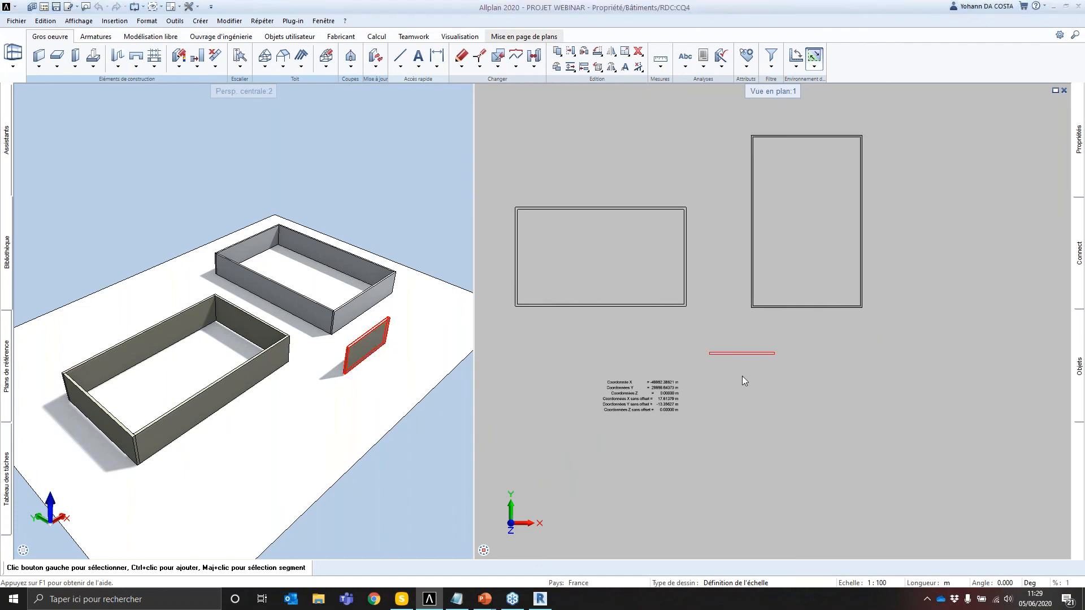
click(742, 354)
key(Delete)
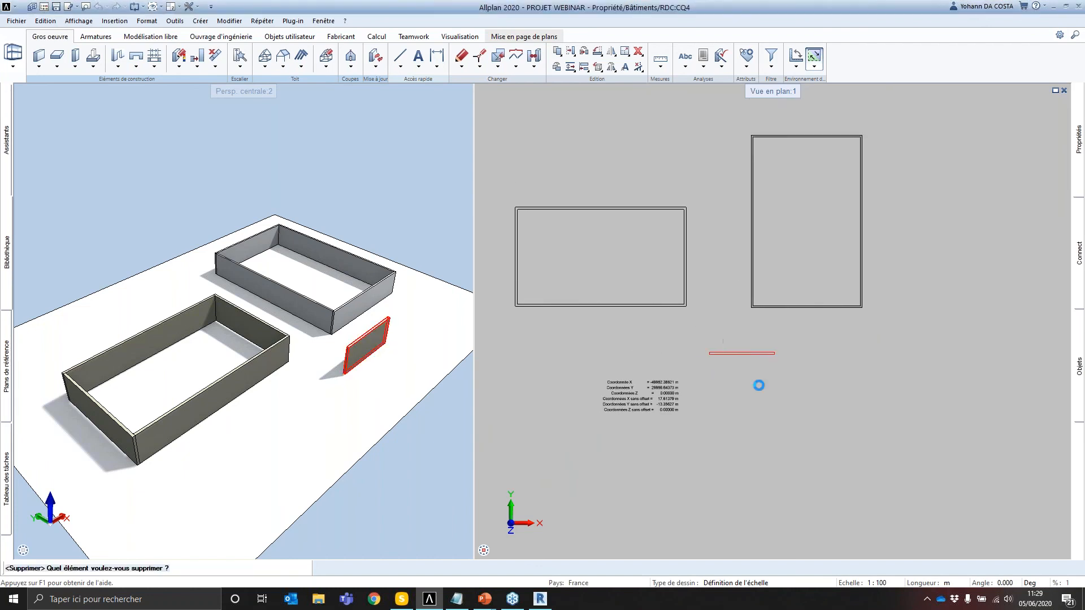
scroll(690, 347, up, 3)
drag(716, 364, 717, 366)
drag(676, 333, 733, 386)
drag(669, 313, 724, 376)
scroll(676, 331, down, 3)
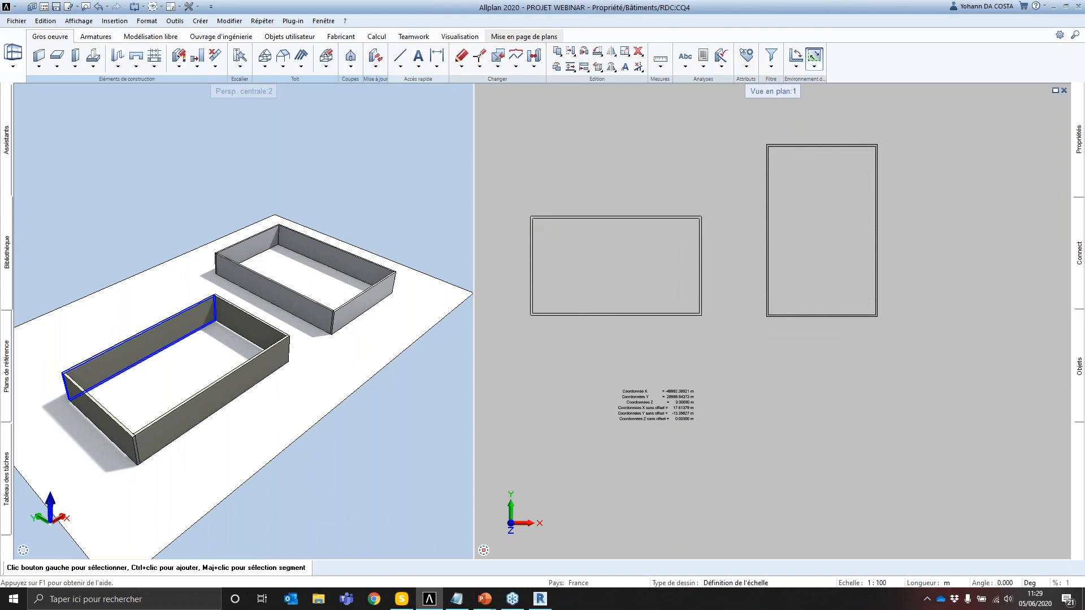
Step: Undo the deletion of the small wall
scroll(491, 198, up, 2)
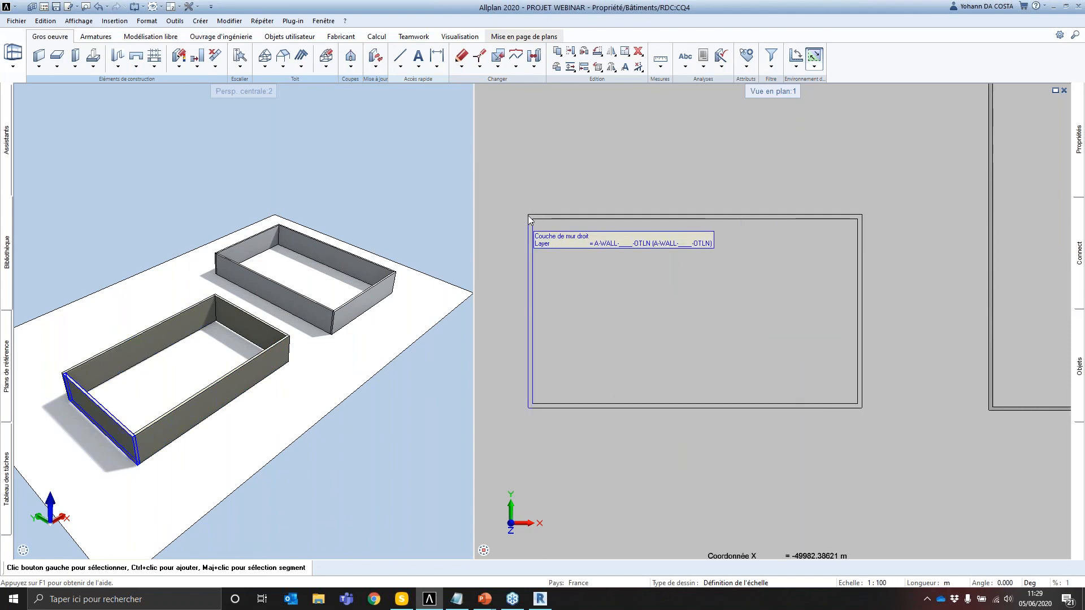
click(660, 67)
scroll(530, 222, down, 2)
click(714, 357)
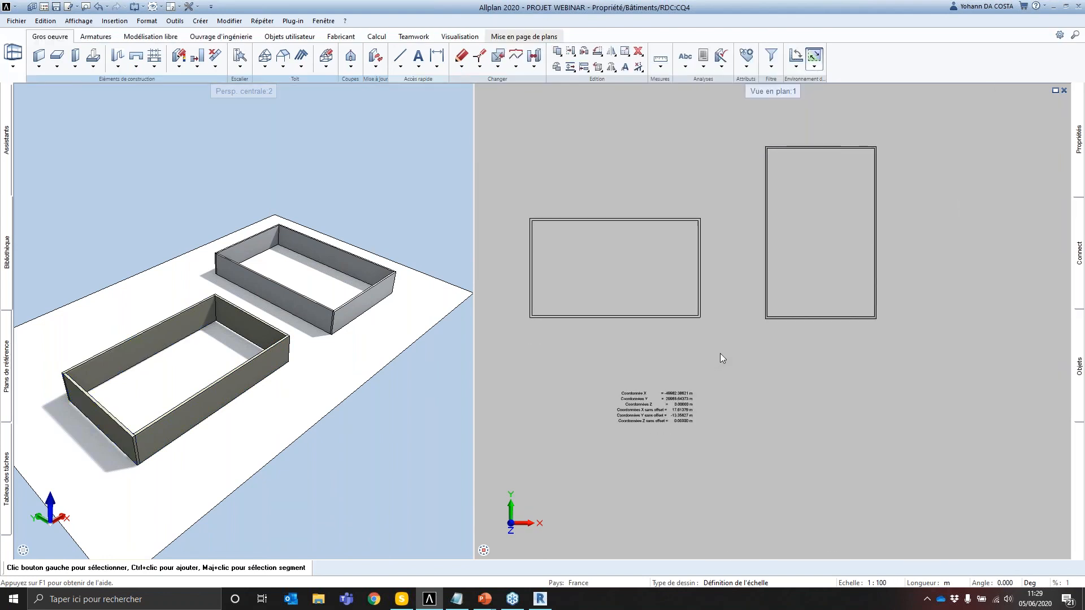
scroll(1043, 493, down, 4)
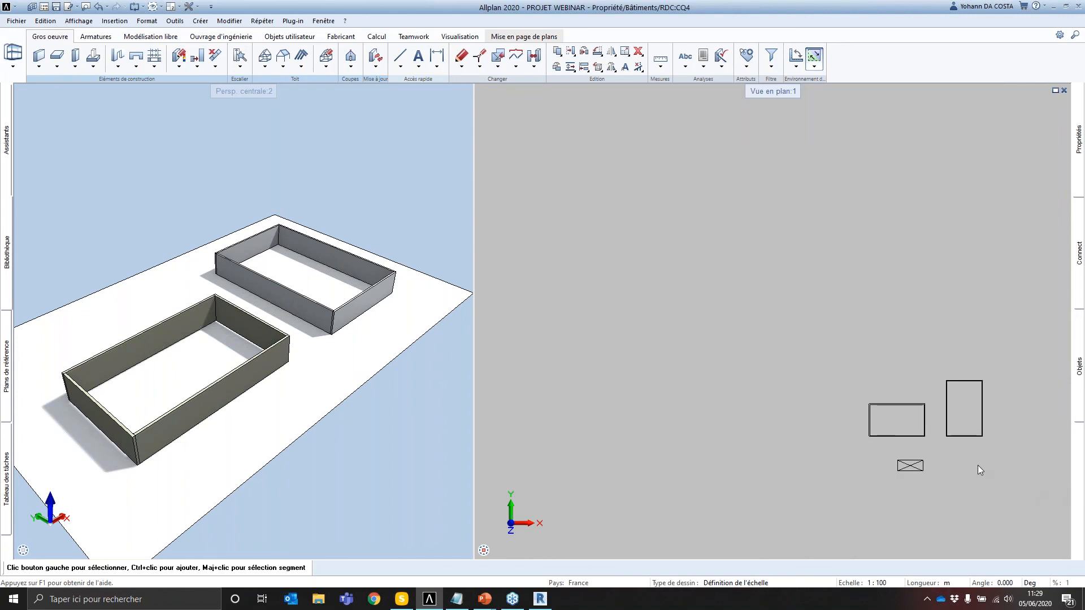
scroll(978, 466, up, 3)
scroll(775, 364, up, 2)
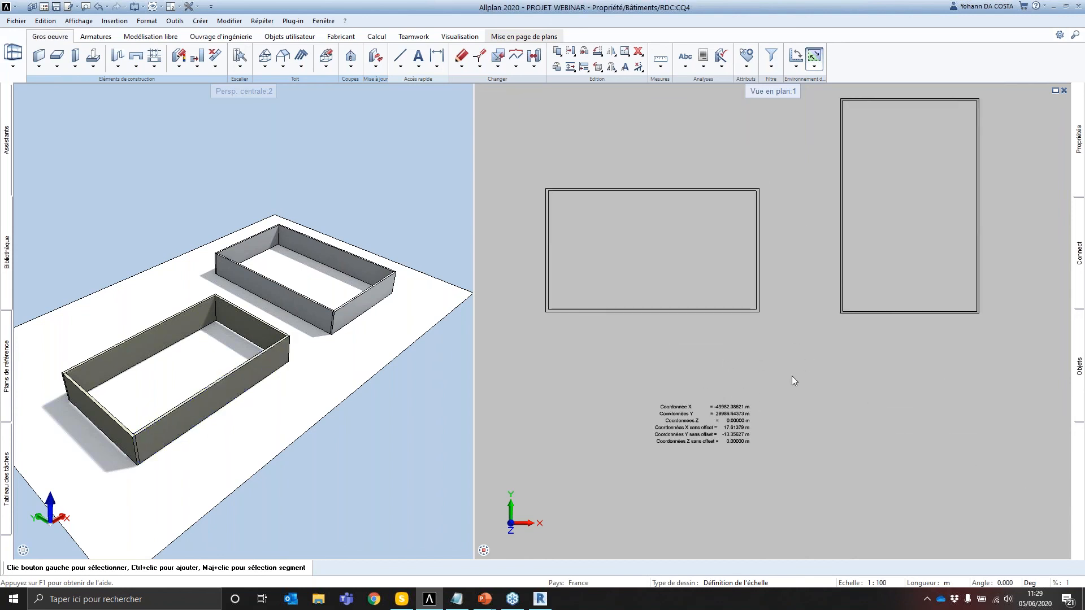
key(ctrl+z)
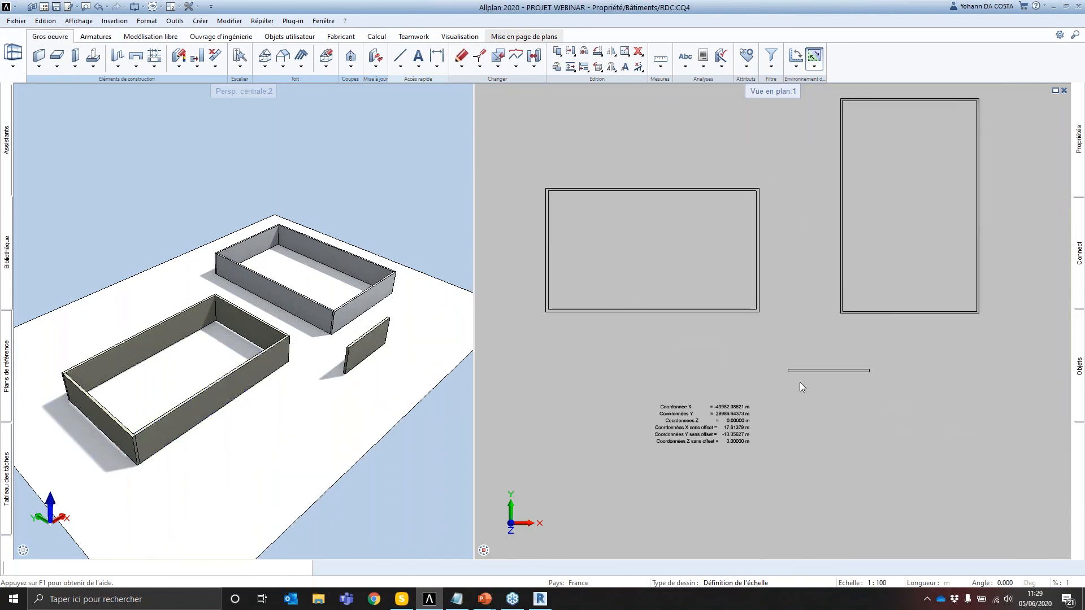
Step: Switch to Revit and select the project base point at the existing building's corner to check its shared coordinates
key(alt+Tab)
click(556, 303)
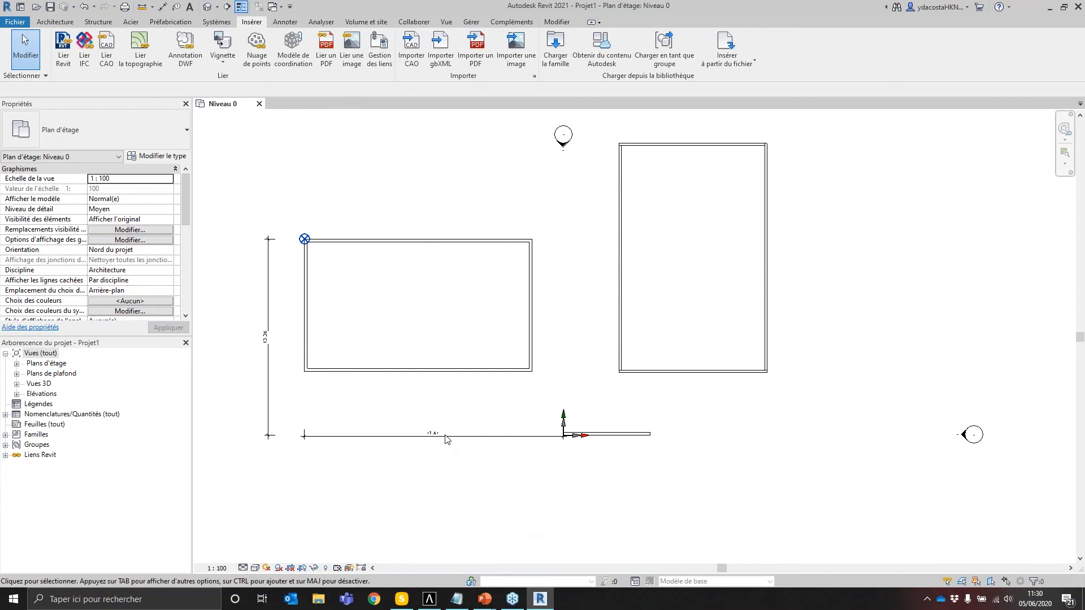
click(305, 238)
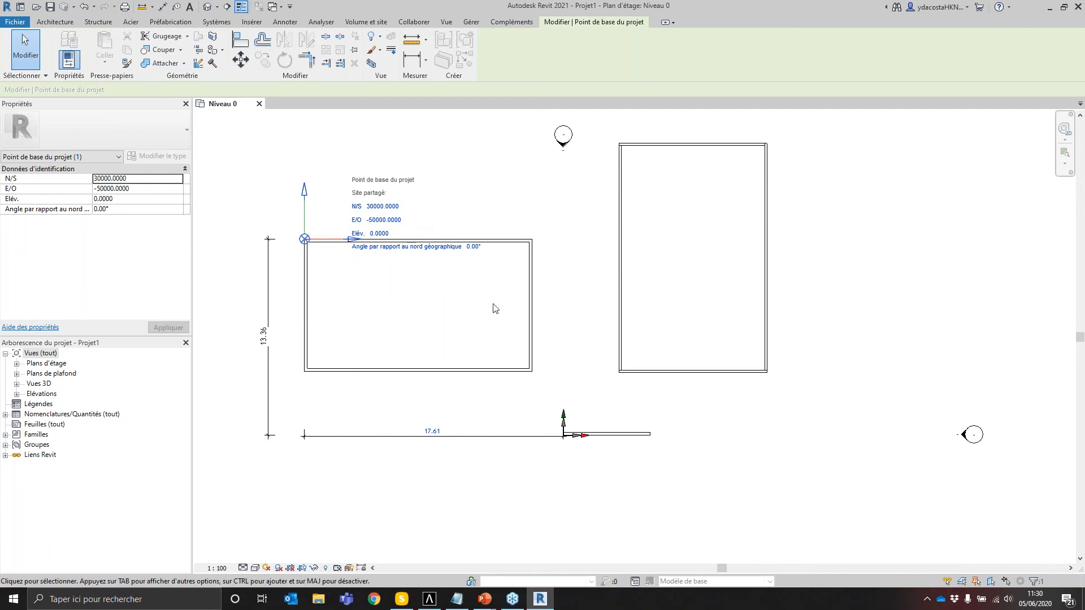
drag(534, 397, 607, 458)
Step: Switch to the PowerPoint slideshow and advance to the Lier IFC slide comparing advantages and drawbacks
mouse_move(489, 599)
click(486, 550)
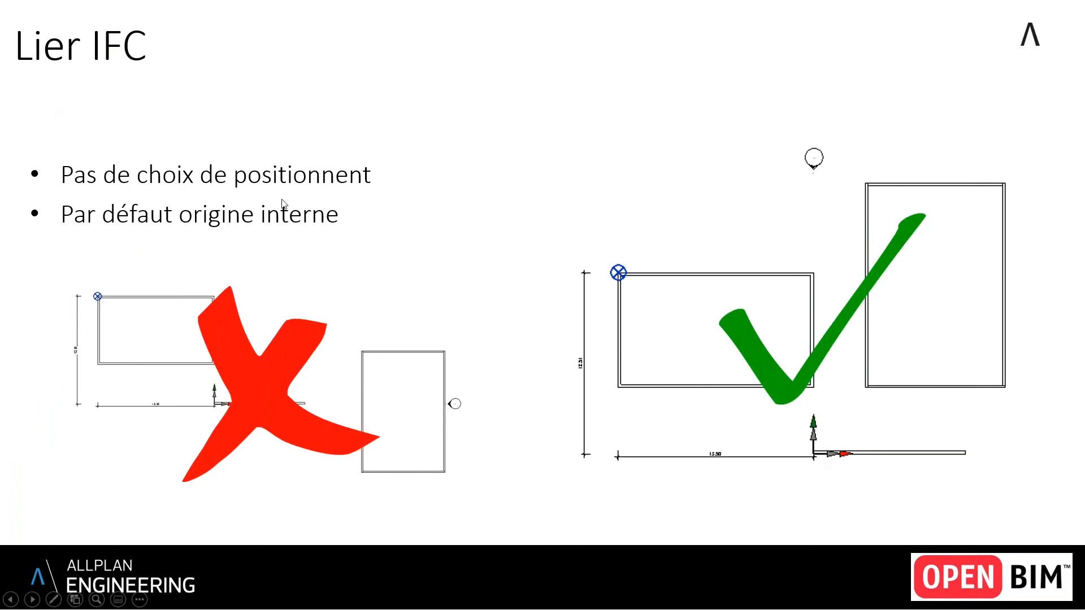
click(542, 196)
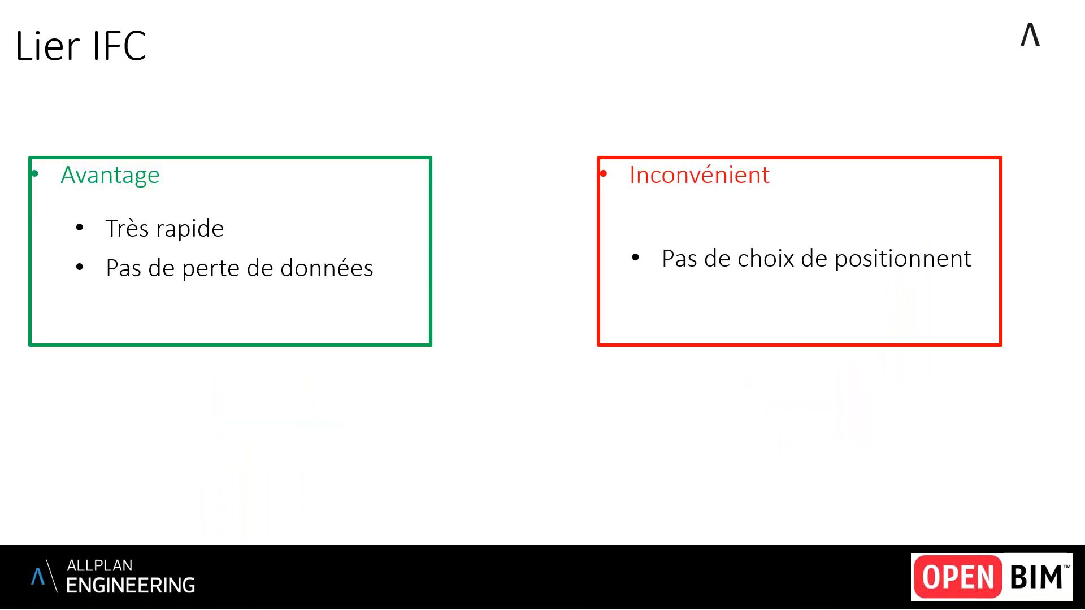